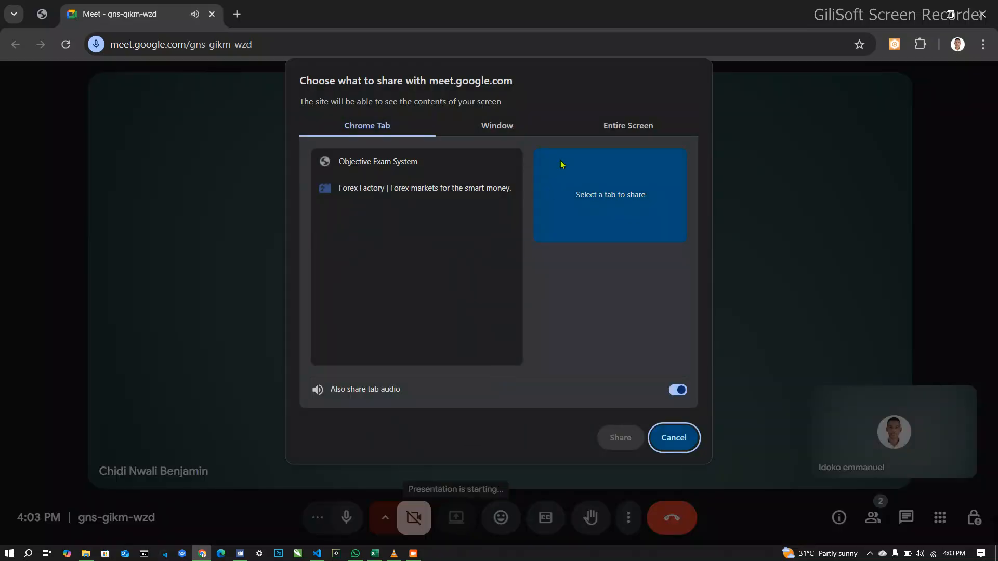
Step: Share the entire screen in the Google Meet call and show the mirrored screen anyway
click(635, 125)
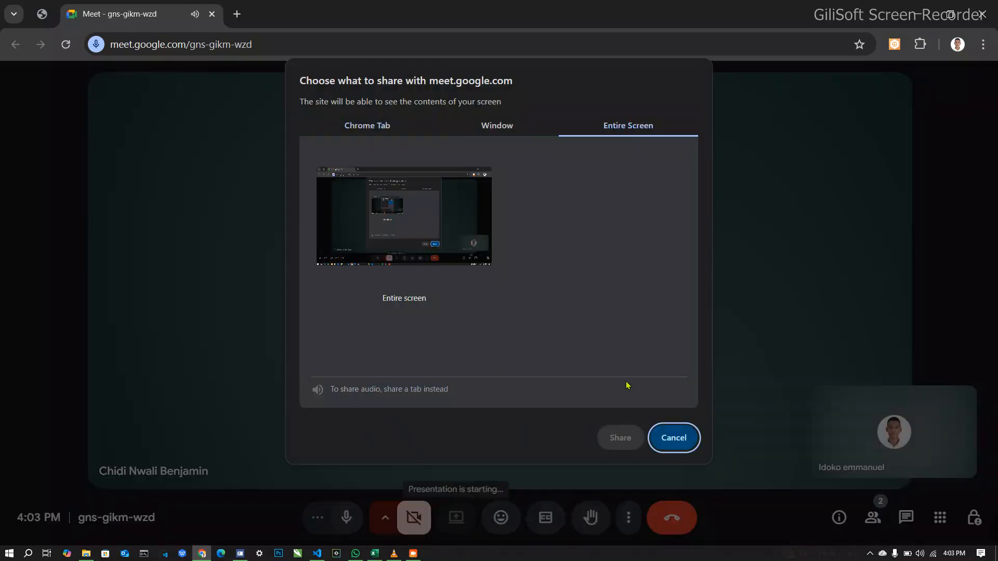
click(408, 207)
click(621, 438)
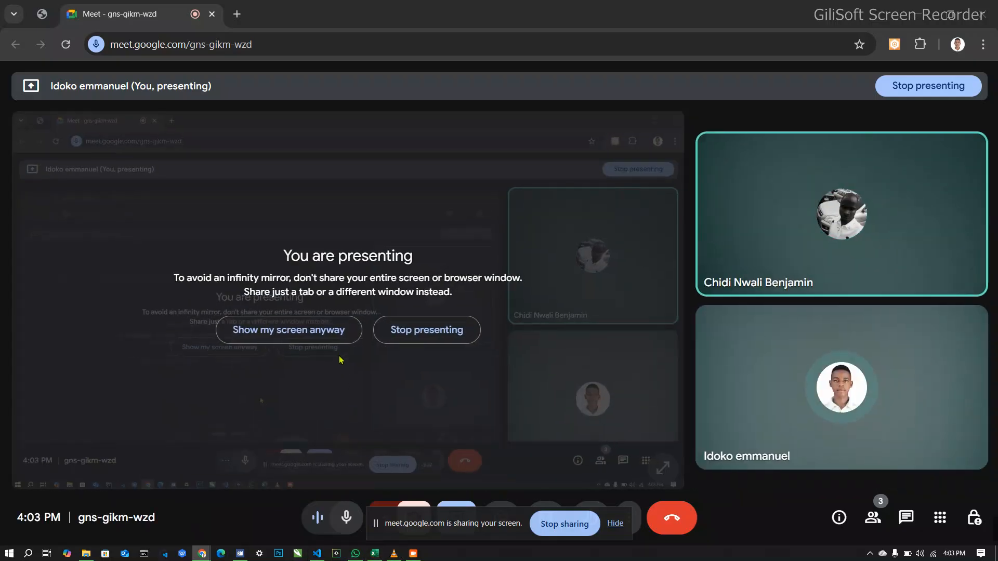
click(334, 336)
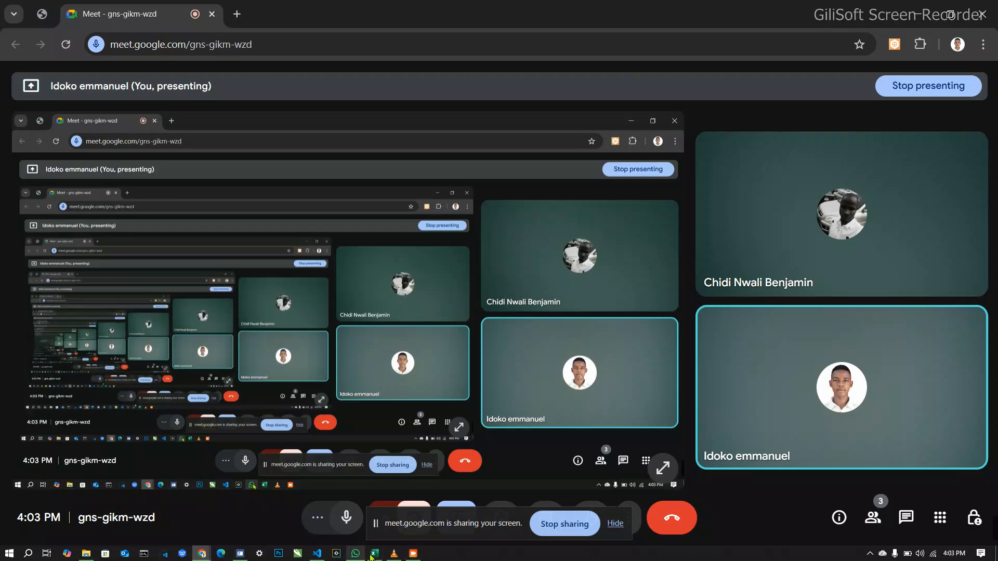
Step: Switch to the Excel Project Dataset workbook in Excel and widen the ID column on the bike_buyers sheet
click(374, 553)
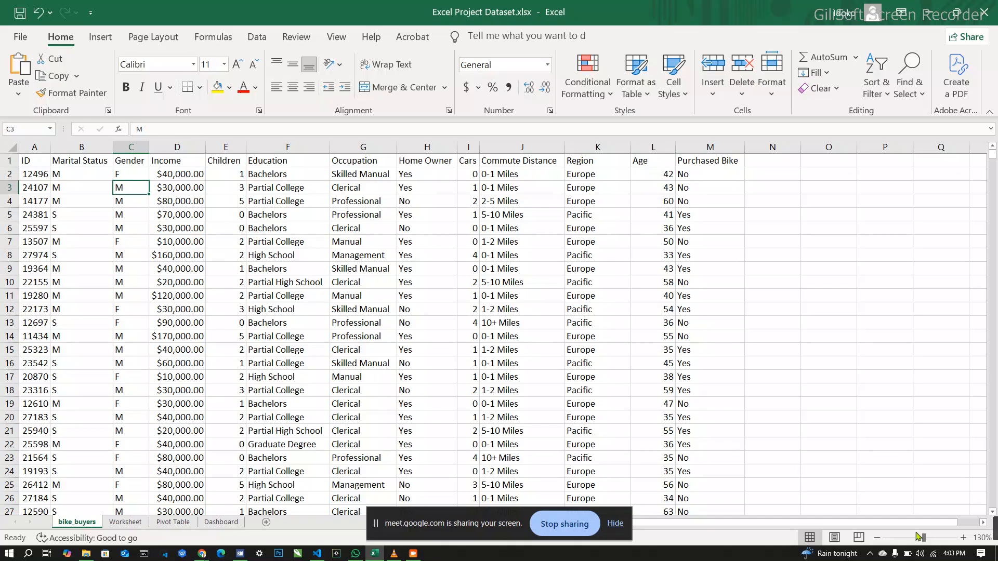
click(964, 538)
click(964, 538)
click(965, 538)
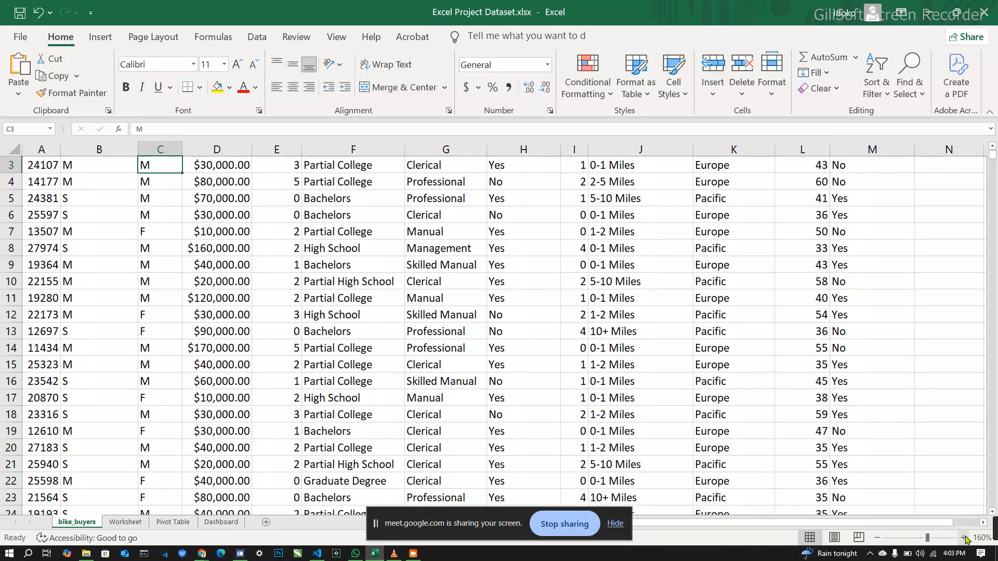
scroll(717, 319, up, 1)
scroll(716, 319, down, 1)
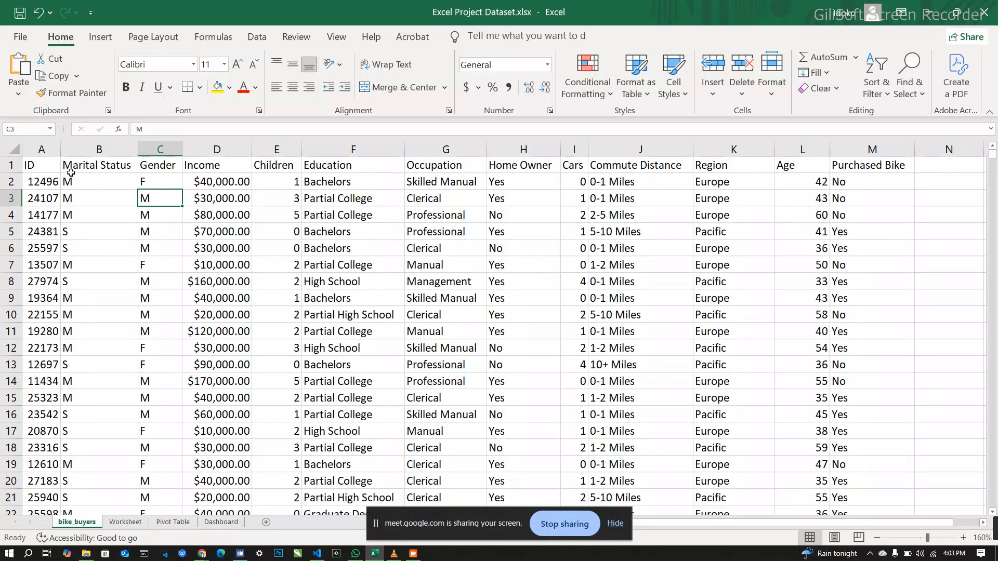
drag(60, 153, 87, 156)
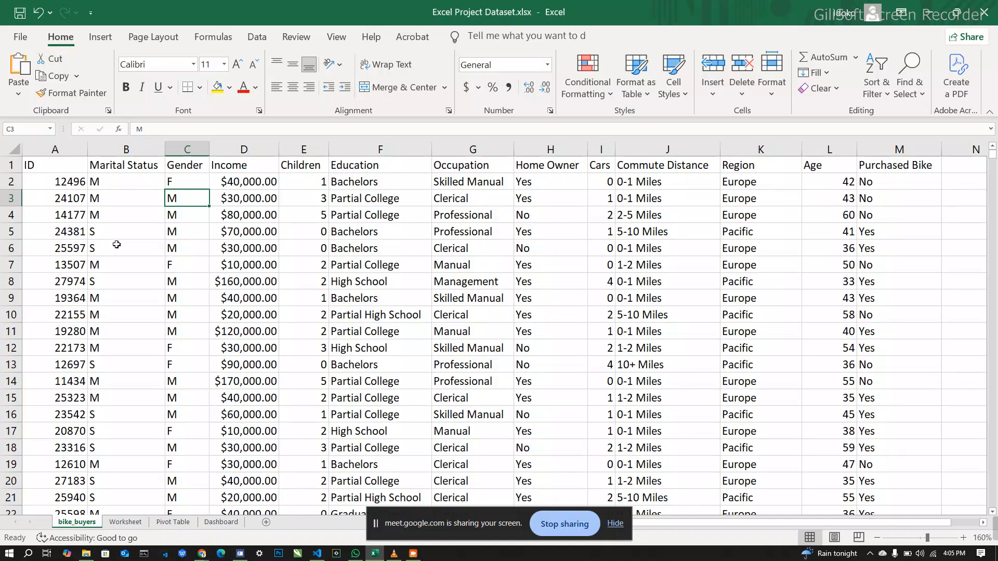
Step: Find all M entries in the Marital Status column and replace only the first one, in B2, with Married
click(134, 149)
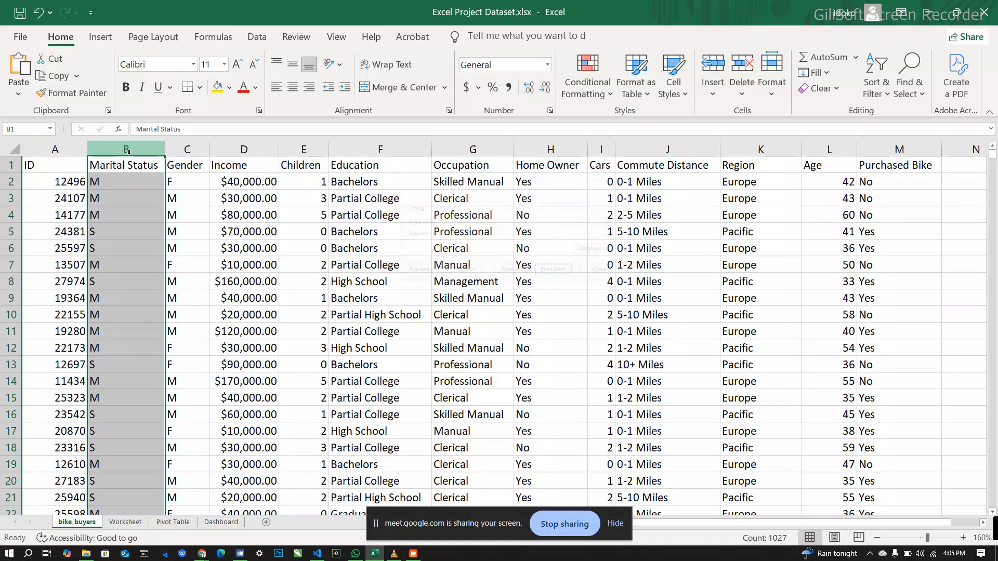
key(ctrl+h)
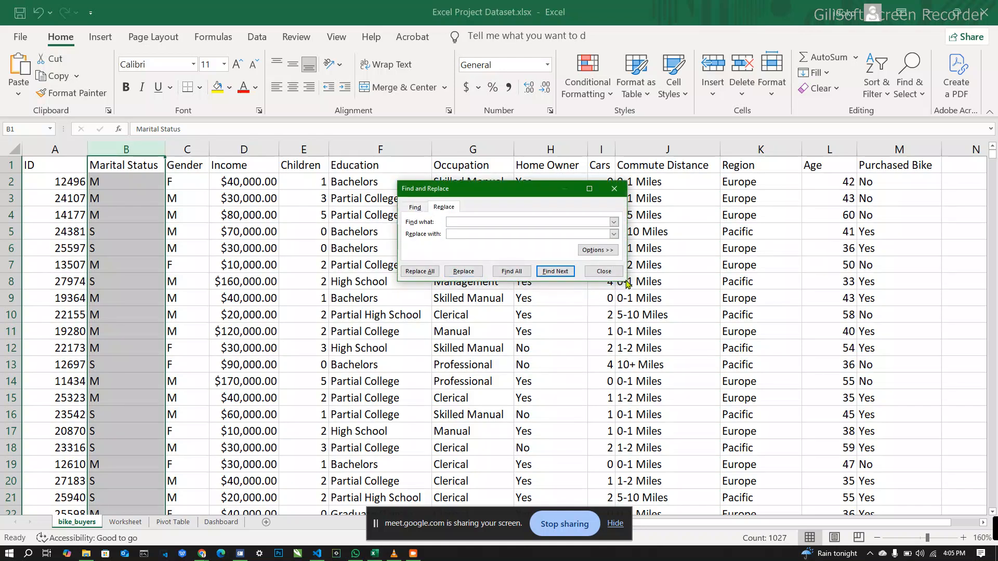
drag(624, 281, 650, 293)
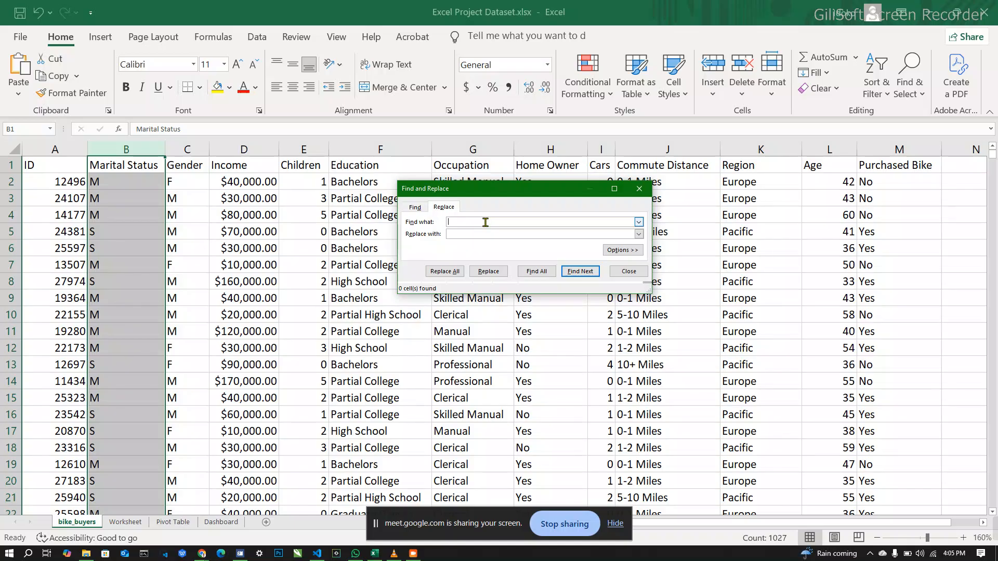
text(m)
key(BackSpace)
text(M)
text(m)
key(BackSpace)
text(Married)
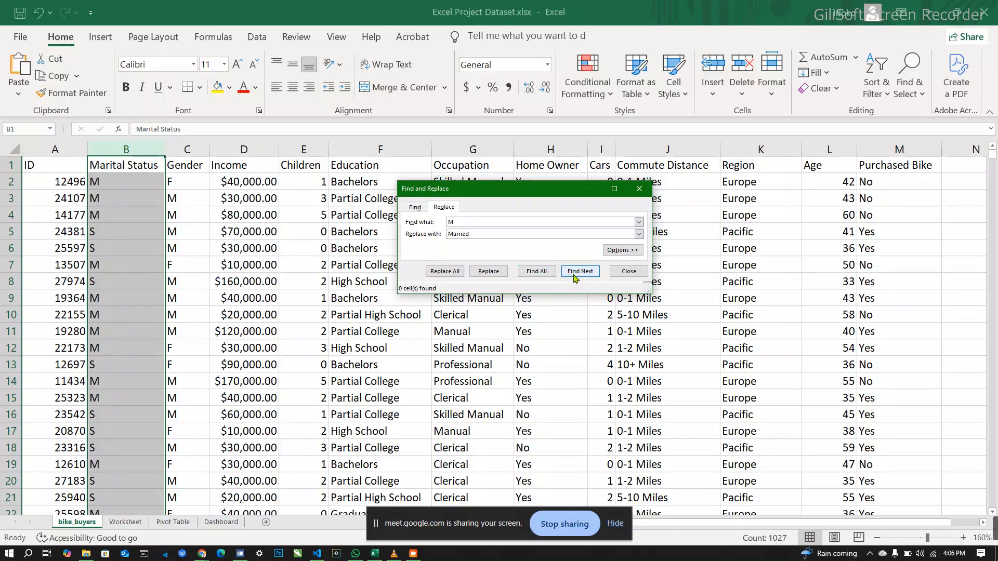
click(538, 277)
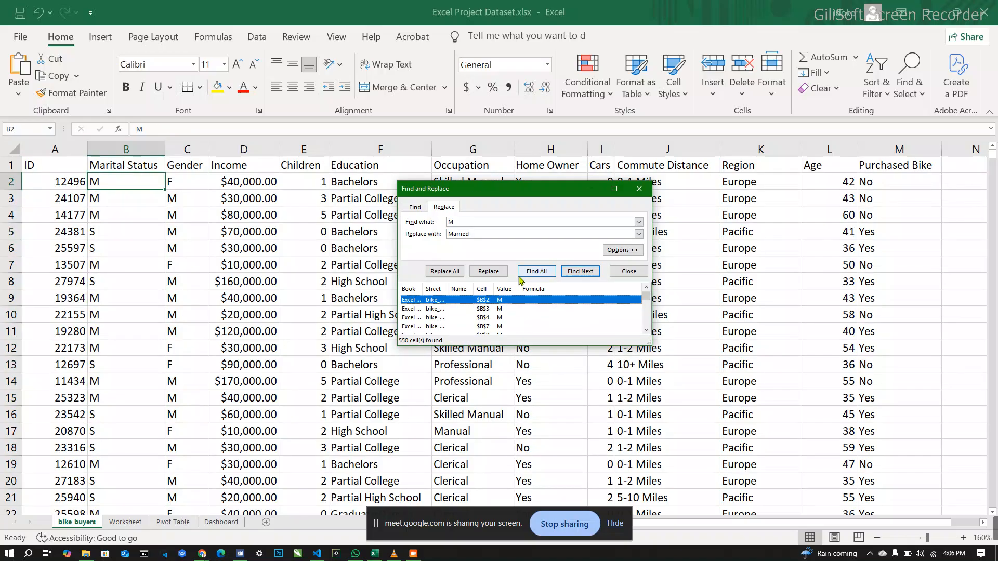
click(489, 271)
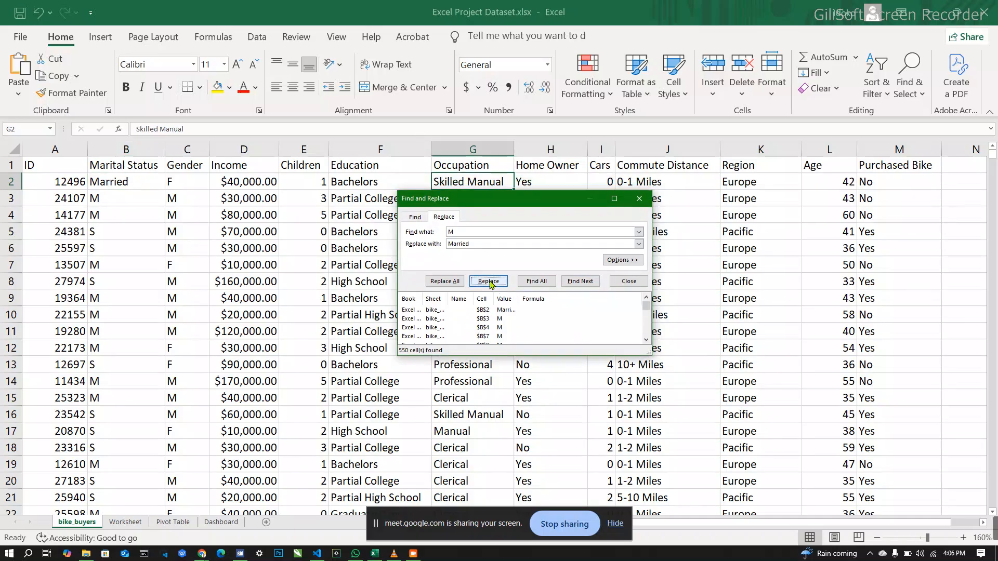
Step: Try to replace every remaining M with Married at once, close Find and Replace, and undo the bulk replacement
click(445, 283)
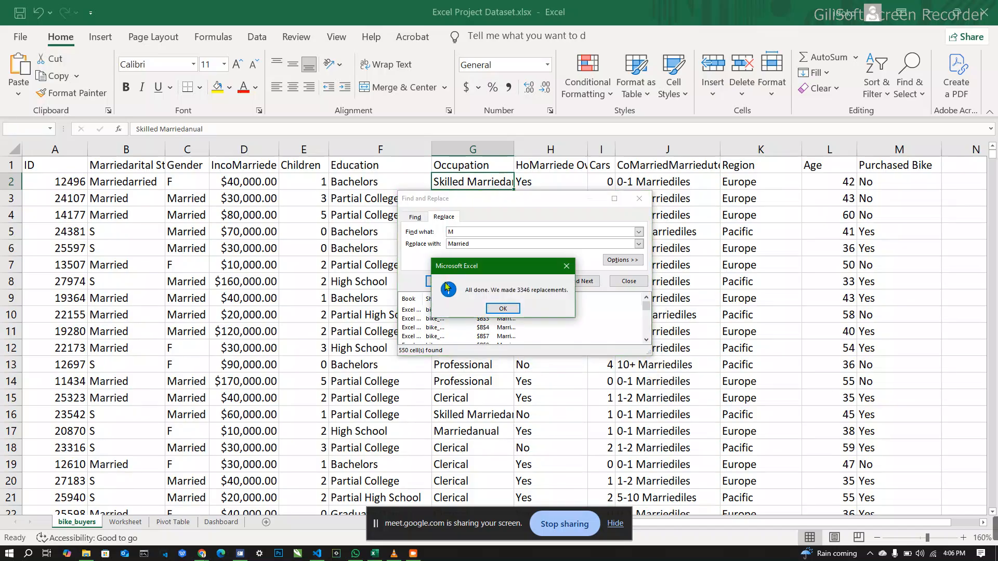
click(567, 267)
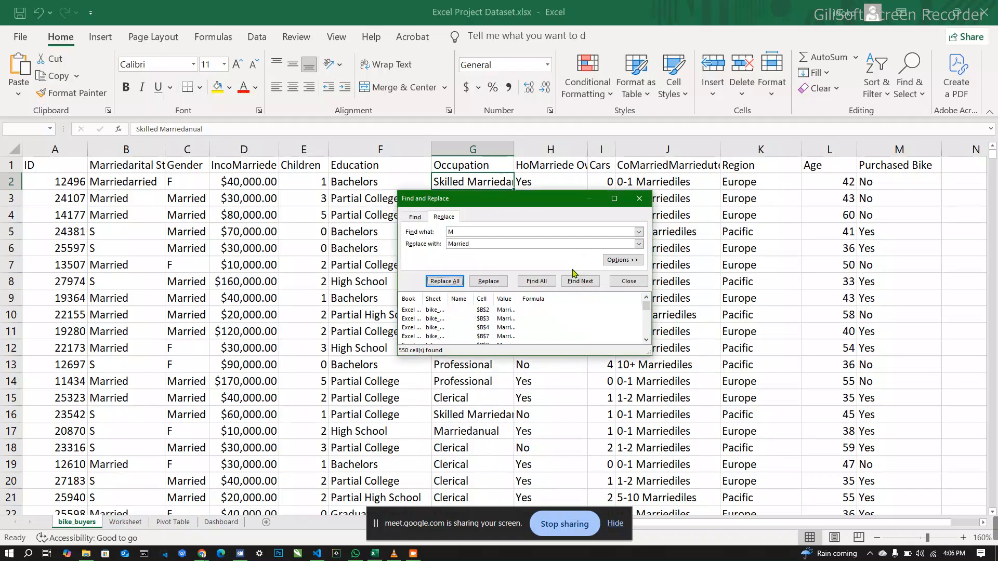
click(640, 199)
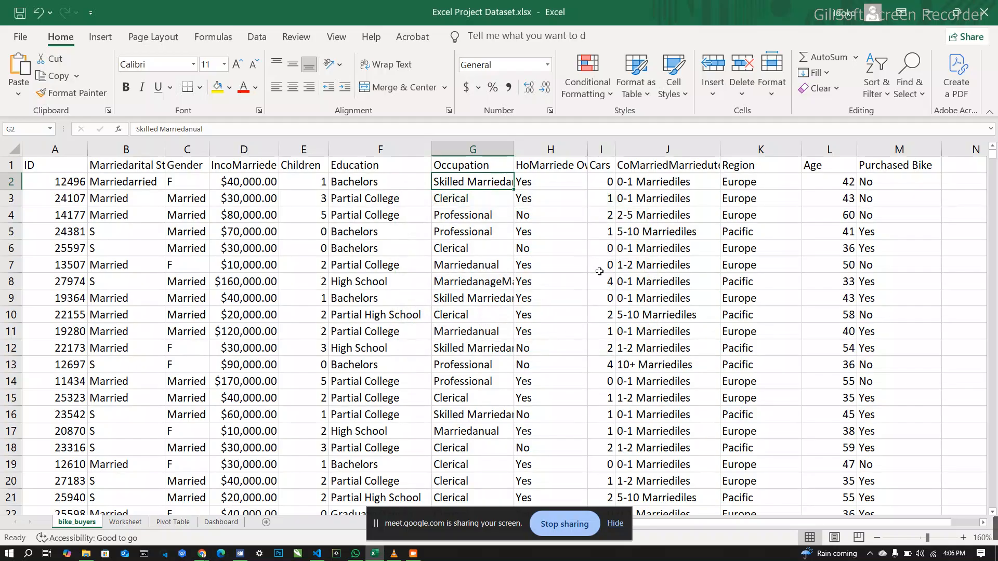
key(ctrl+z)
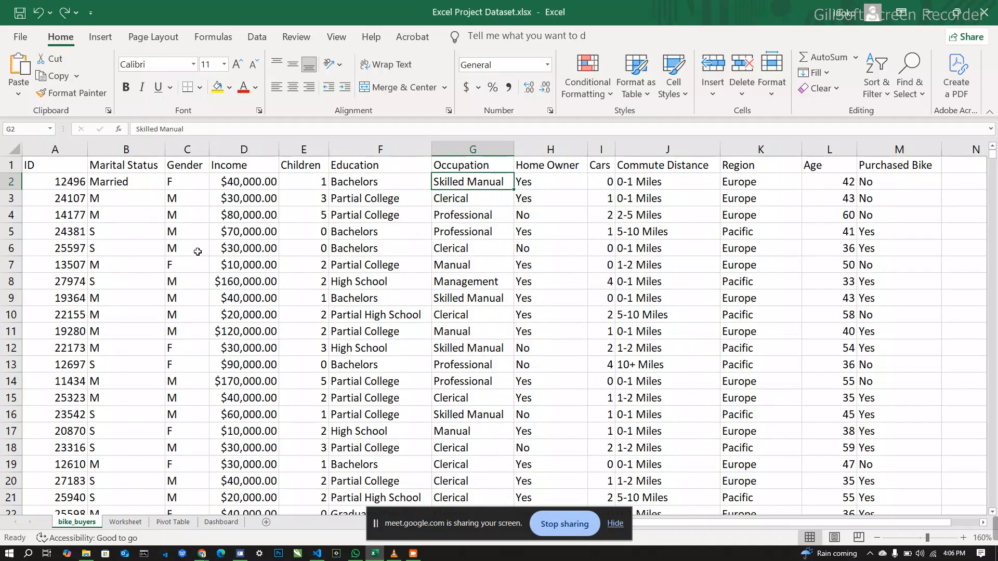
Step: Select the Marital Status column and reopen Find and Replace for it with the extended search options shown
click(128, 148)
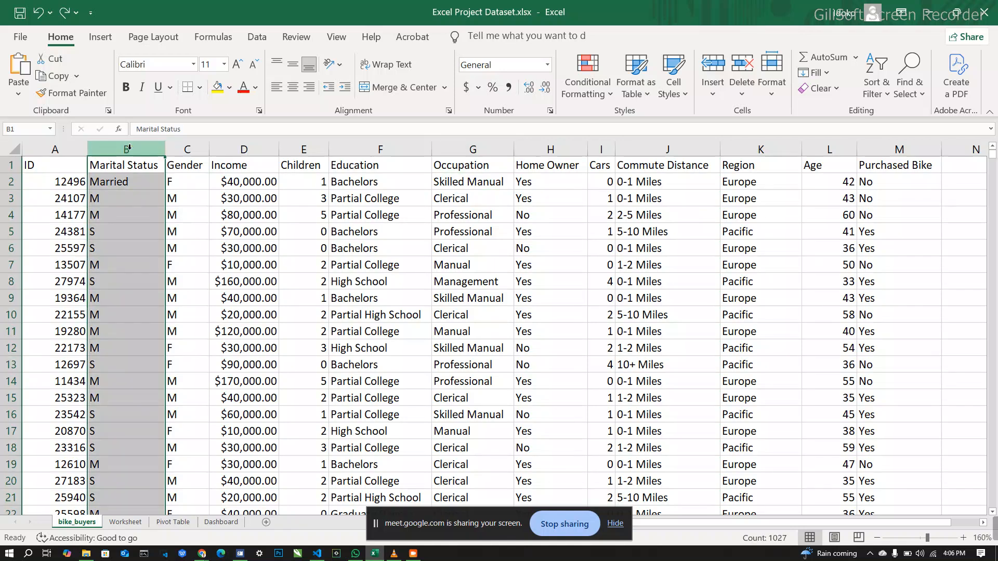
right_click(130, 149)
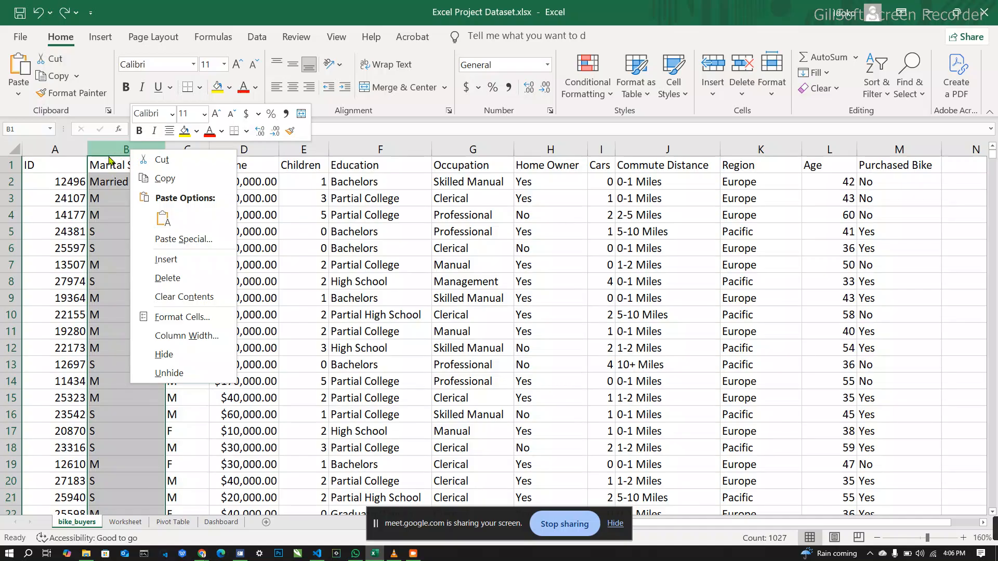
key(Escape)
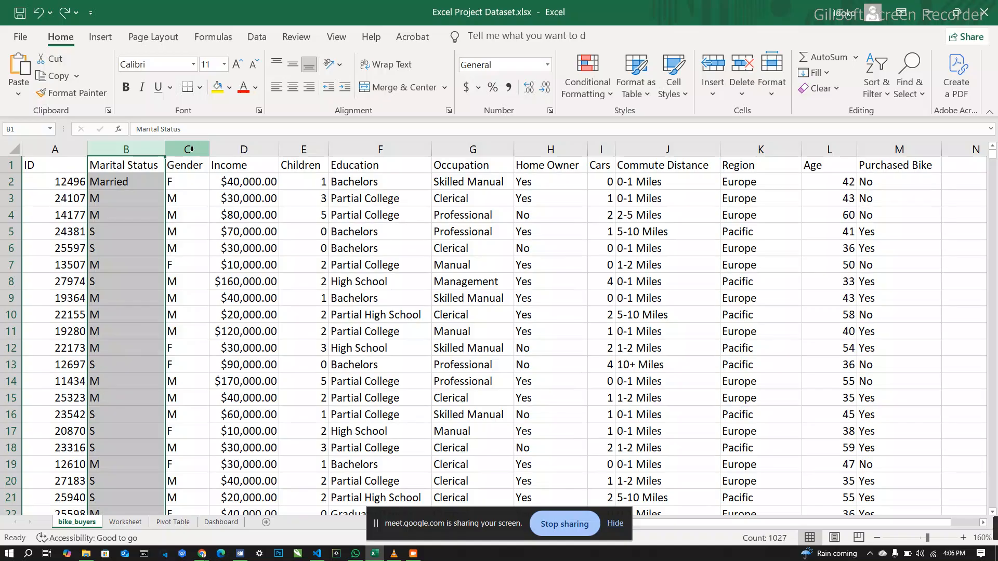
key(ctrl+h)
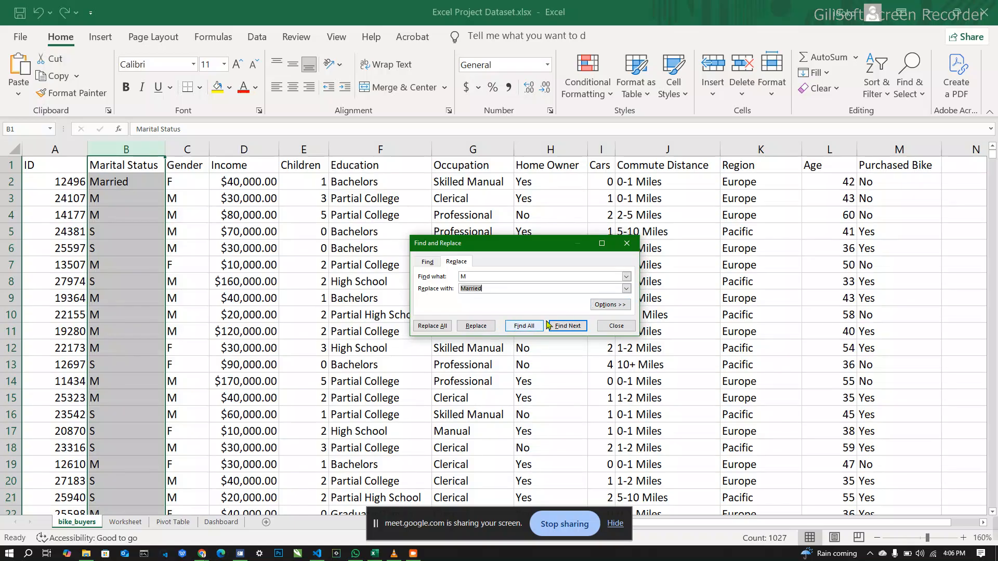
click(620, 306)
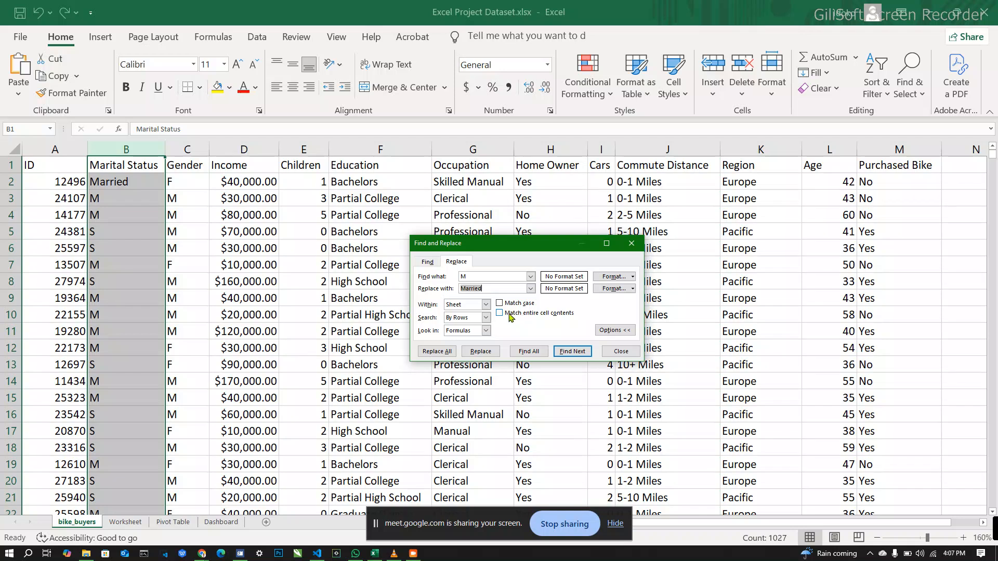
Step: Set the replacement scope to Workbook and examine the available Search and Look in choices
click(486, 305)
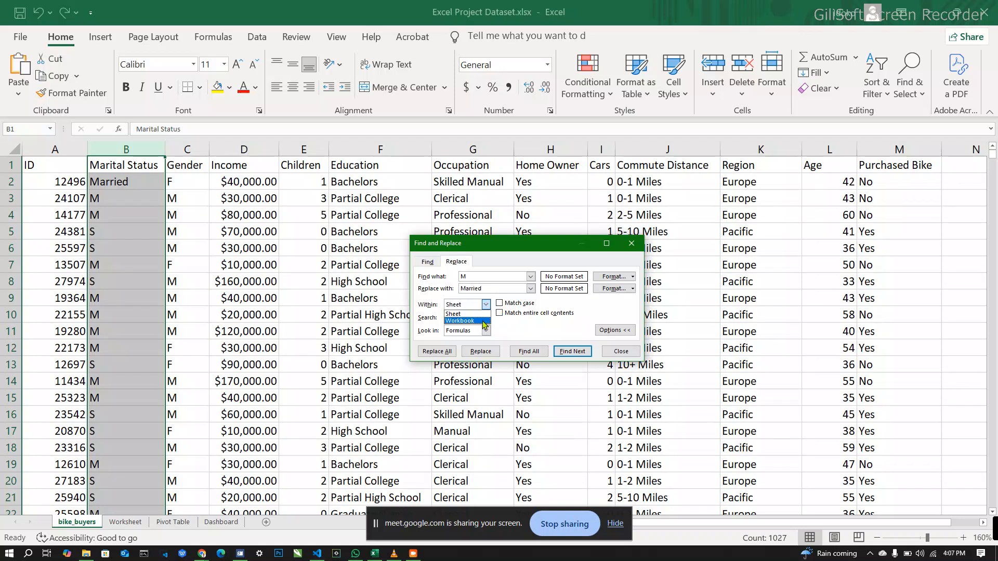
click(483, 321)
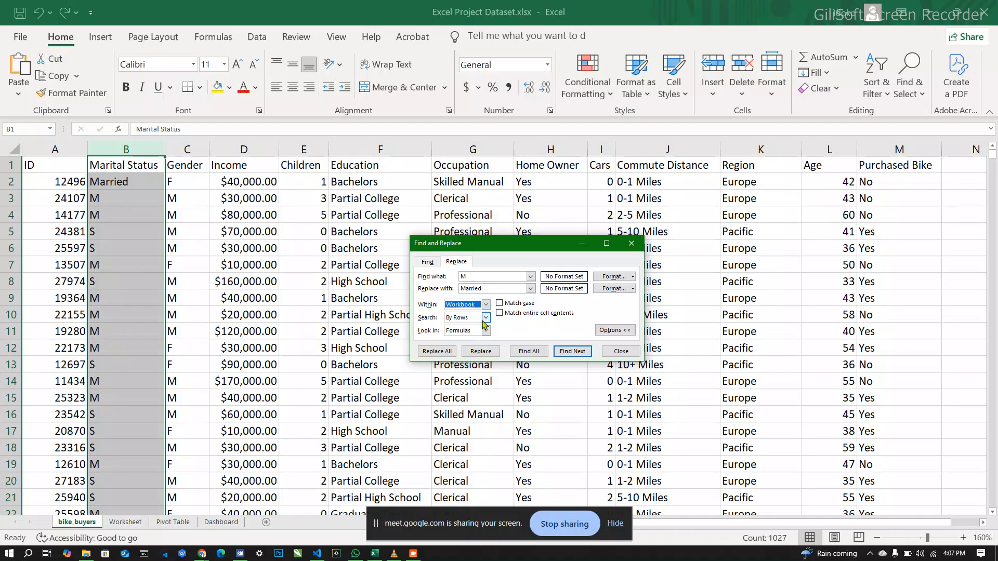
click(487, 318)
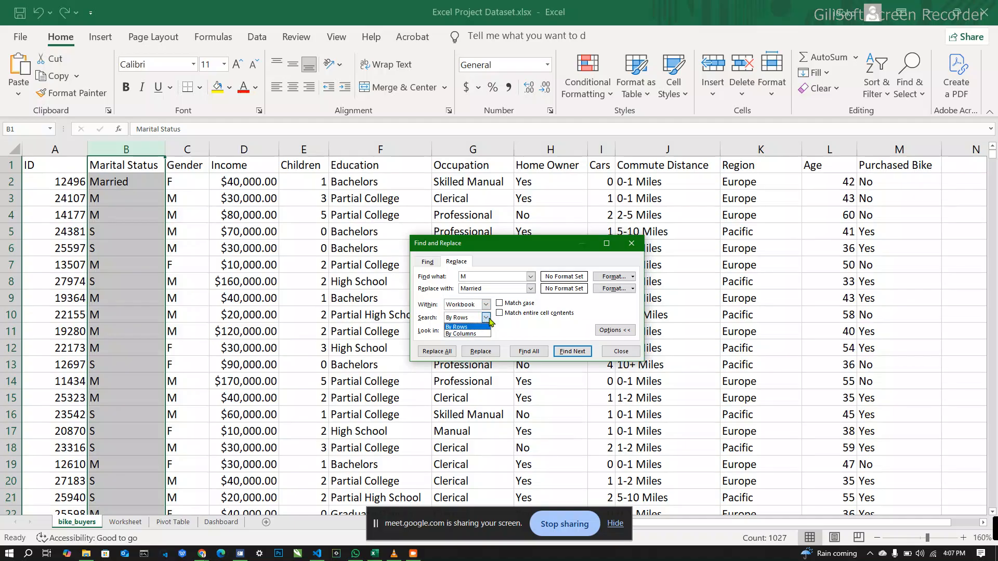
click(484, 343)
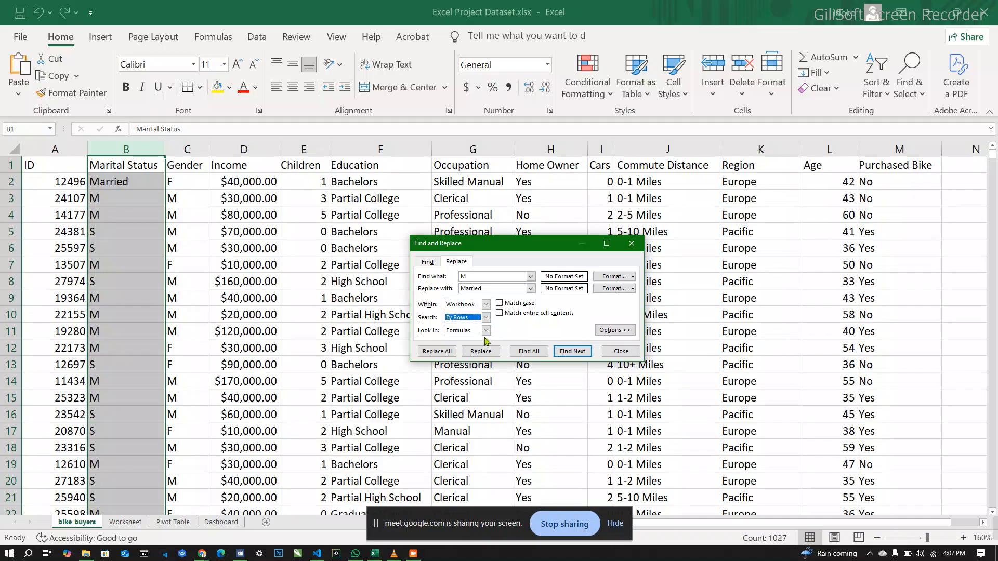
click(485, 331)
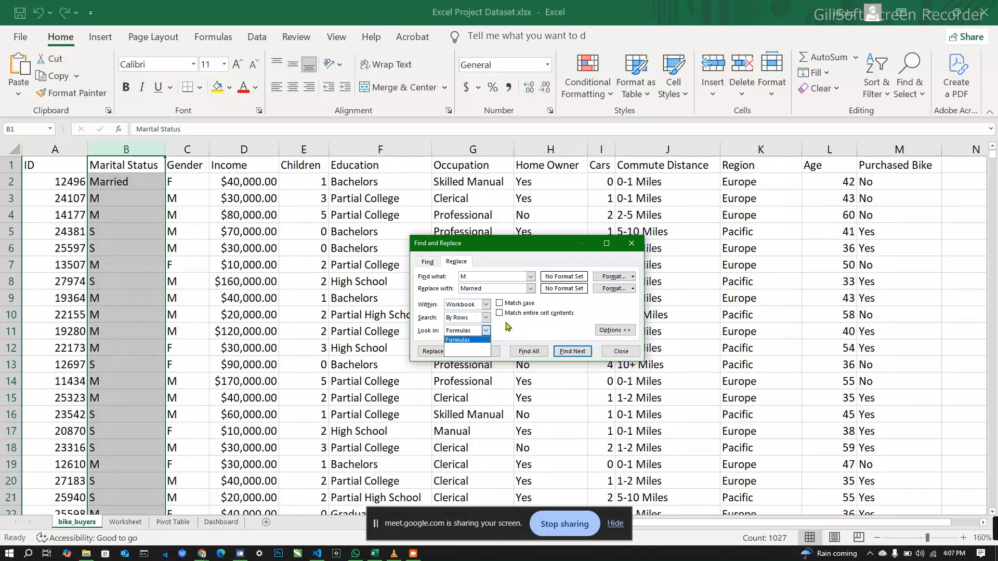
click(507, 323)
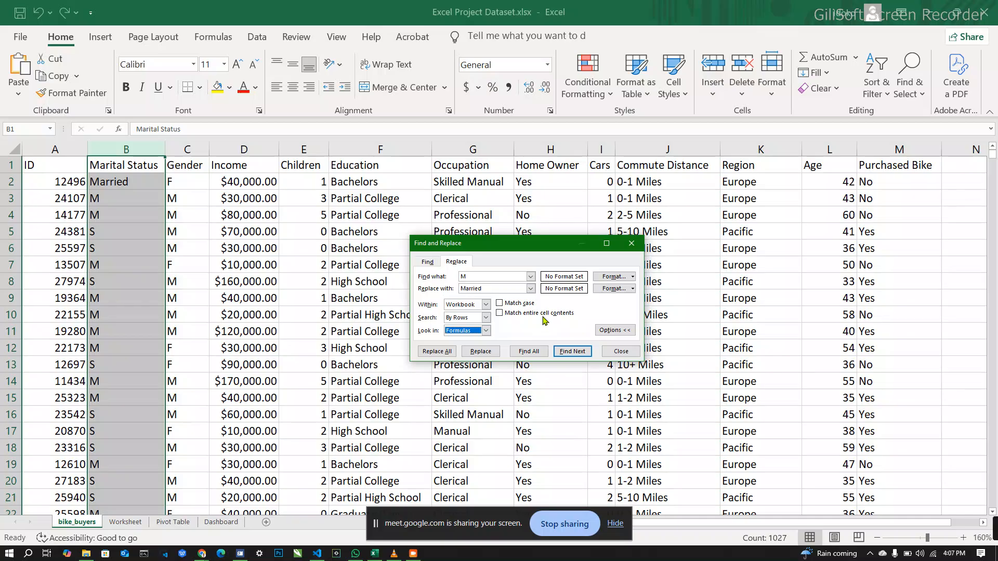
click(500, 304)
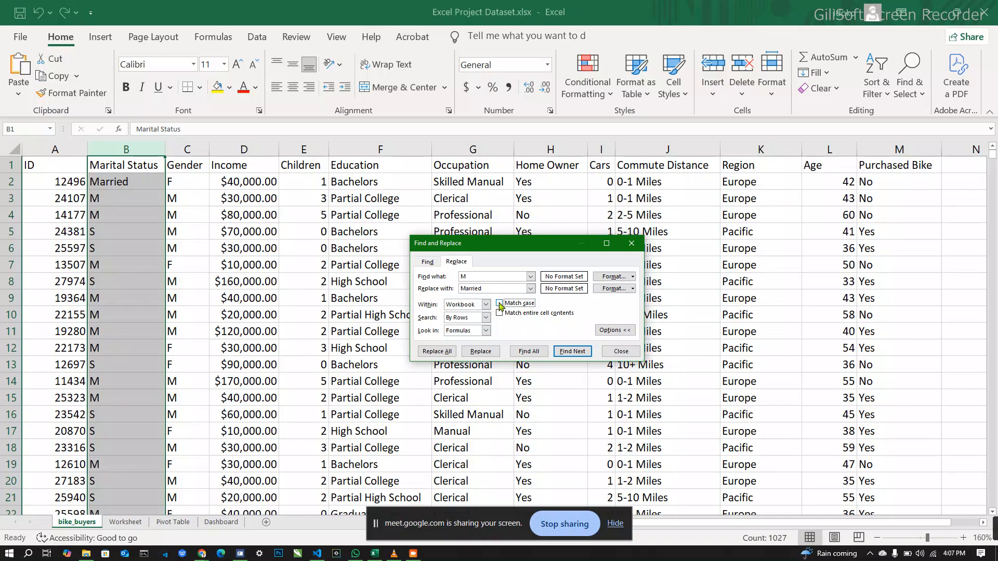
click(615, 330)
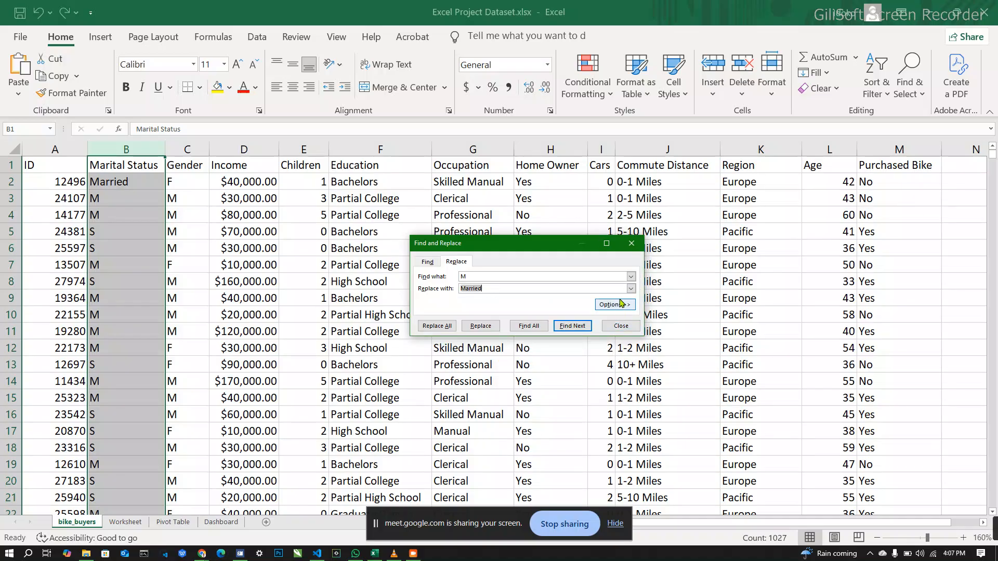
click(616, 305)
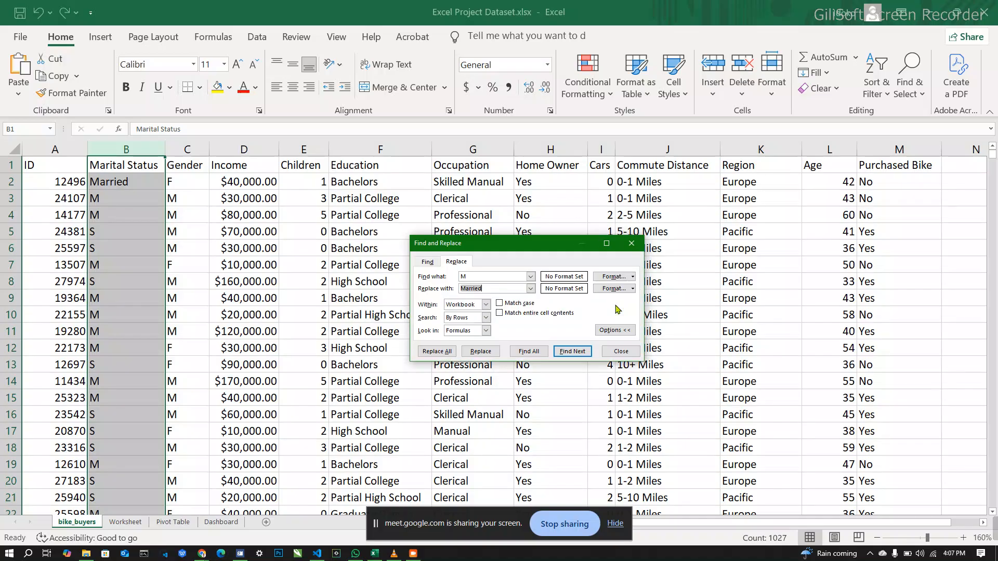
Step: Limit the search for M to the current sheet and turn on Match case
click(428, 262)
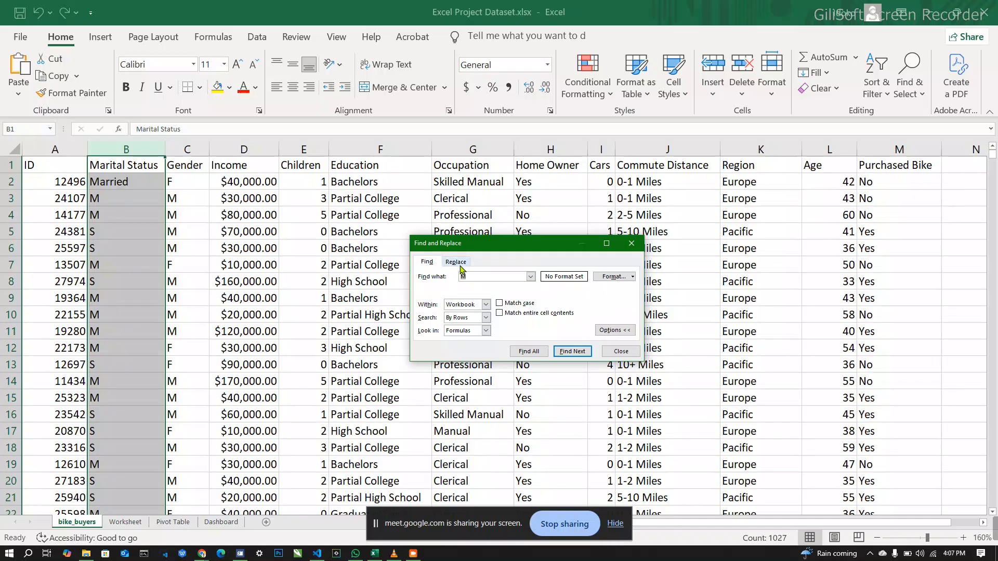
click(490, 308)
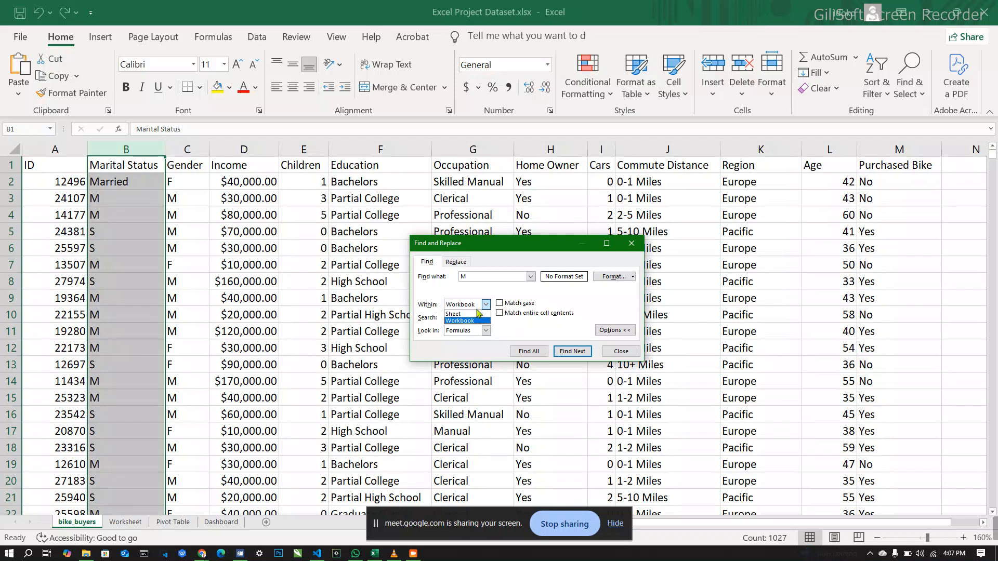
click(458, 314)
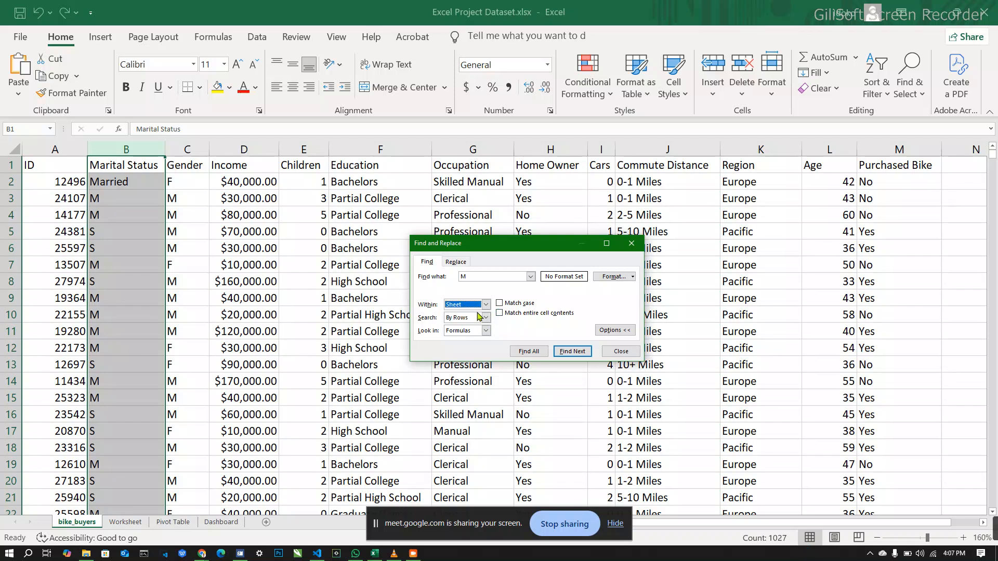
click(504, 303)
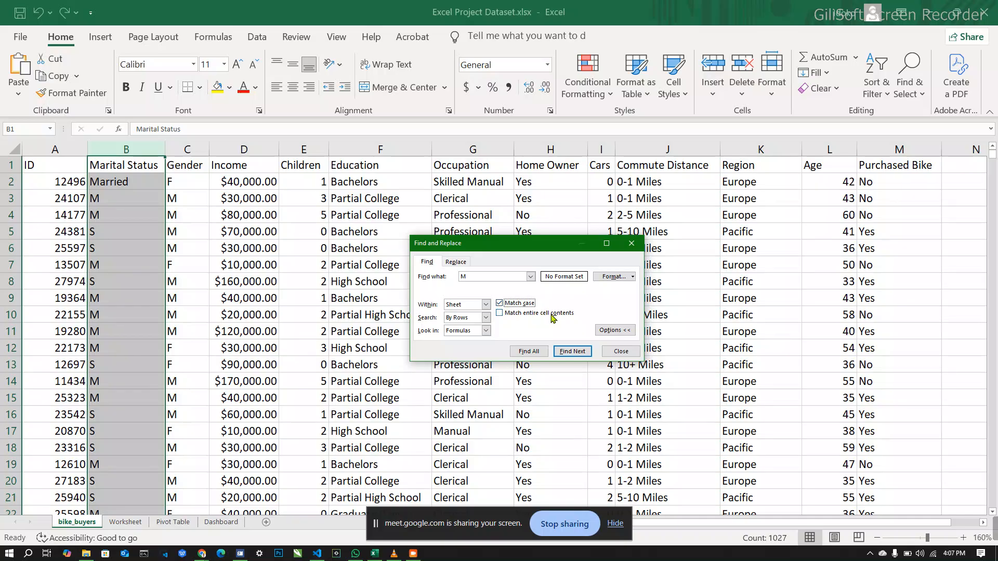
Step: Set the search direction to By Columns within the current sheet and show the replacement settings for changing M to Married
click(485, 318)
click(478, 334)
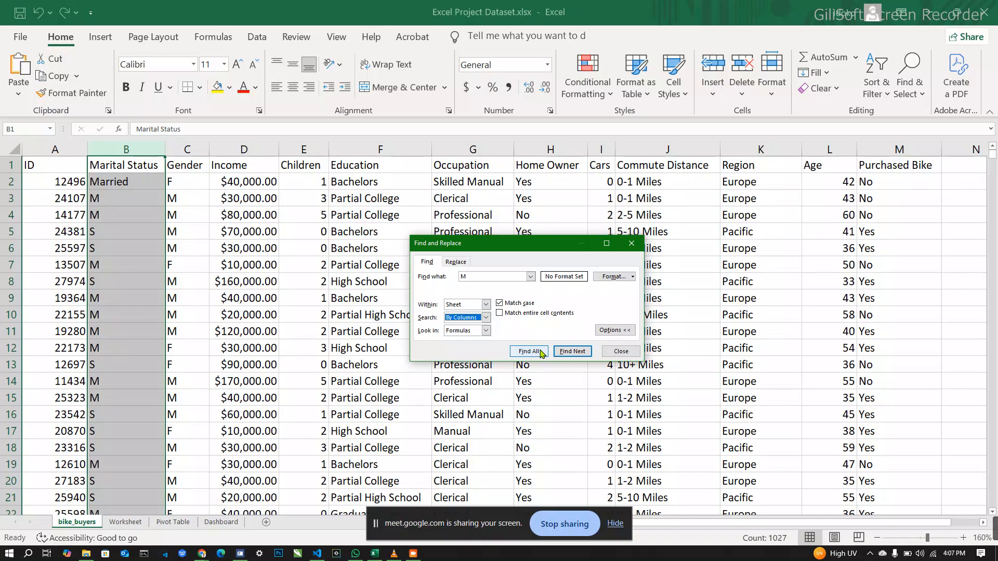
click(457, 263)
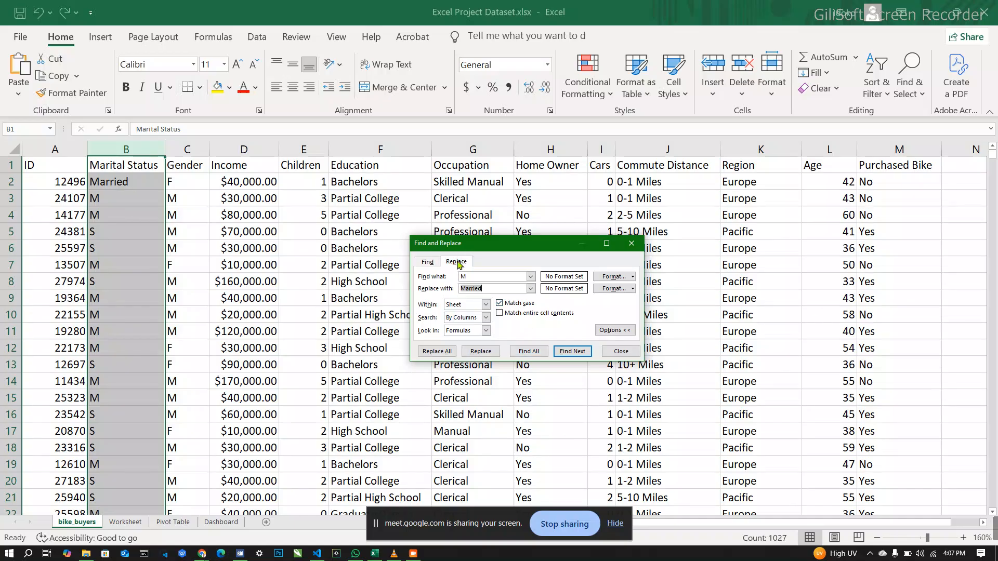
click(487, 305)
click(488, 307)
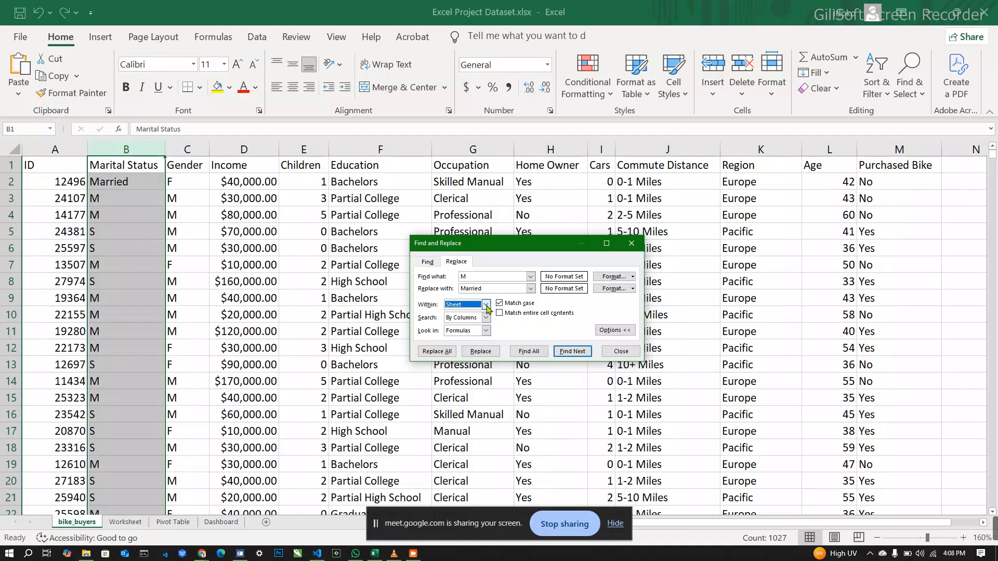
click(486, 318)
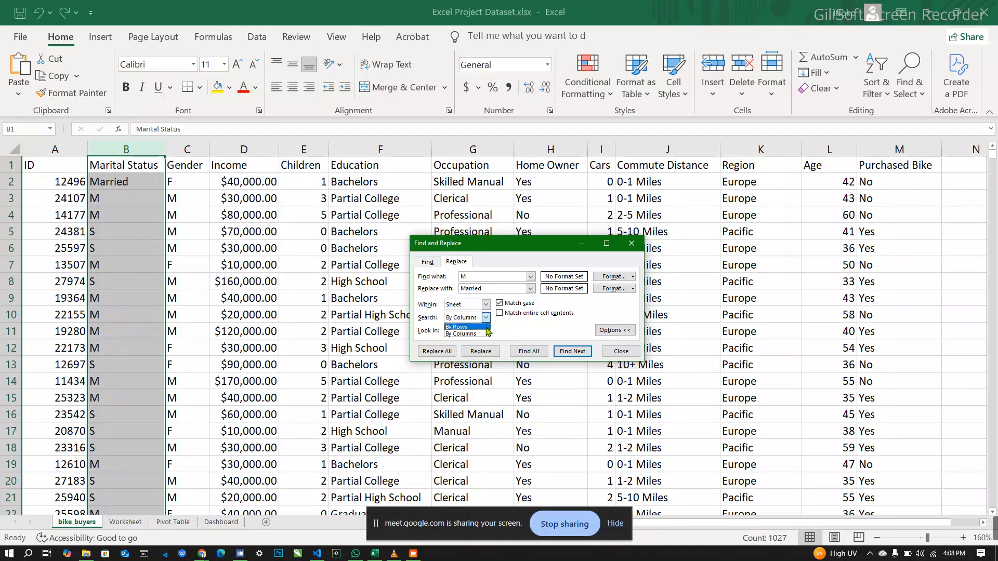
click(486, 334)
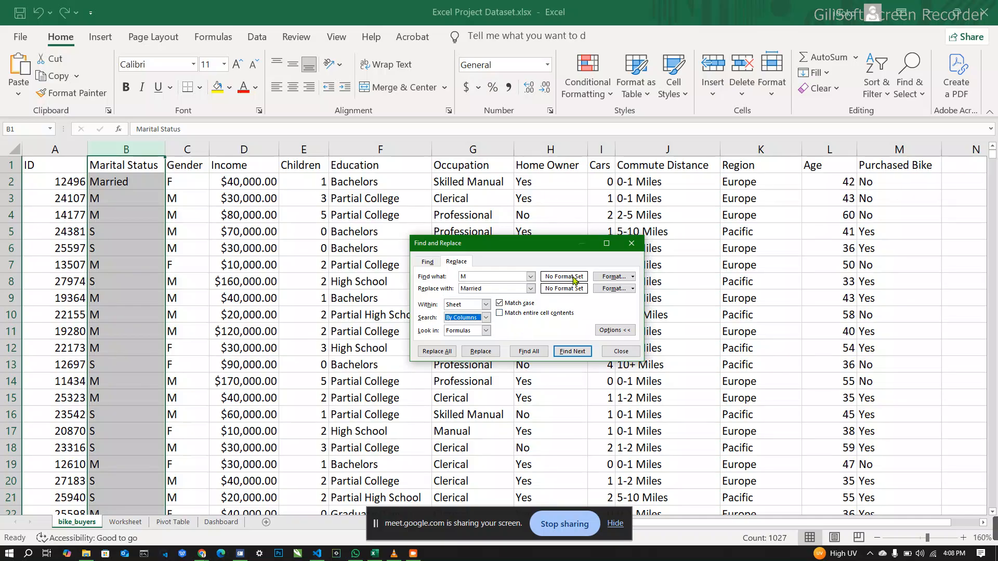
Step: Examine the Number and Fill criteria available for the search format, leaving the format unset
click(609, 280)
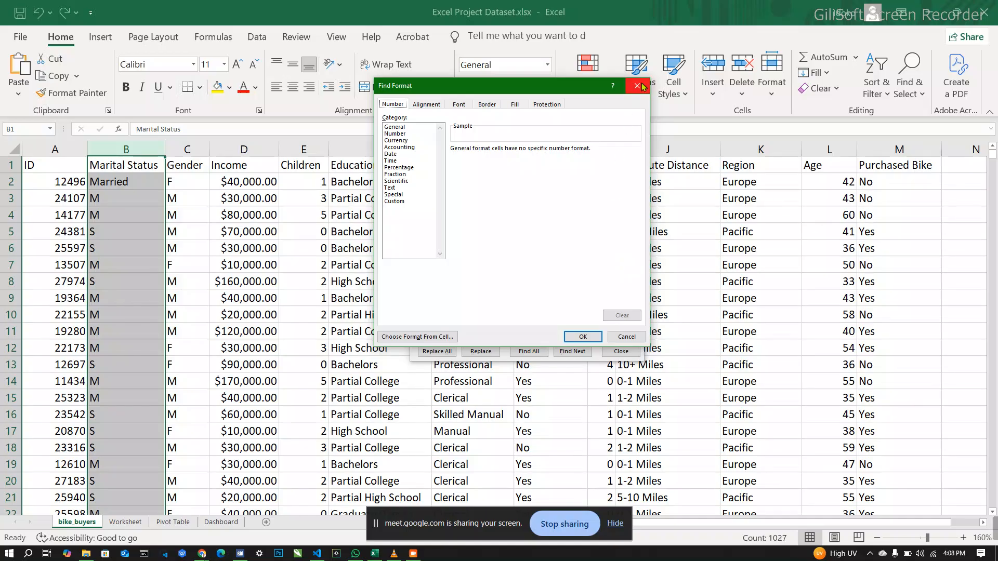
click(523, 105)
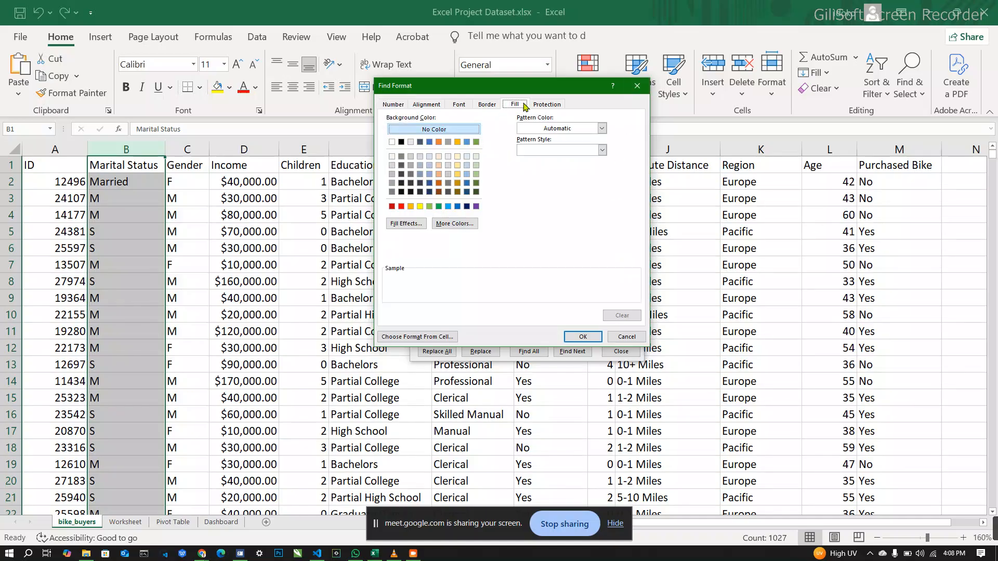
click(636, 87)
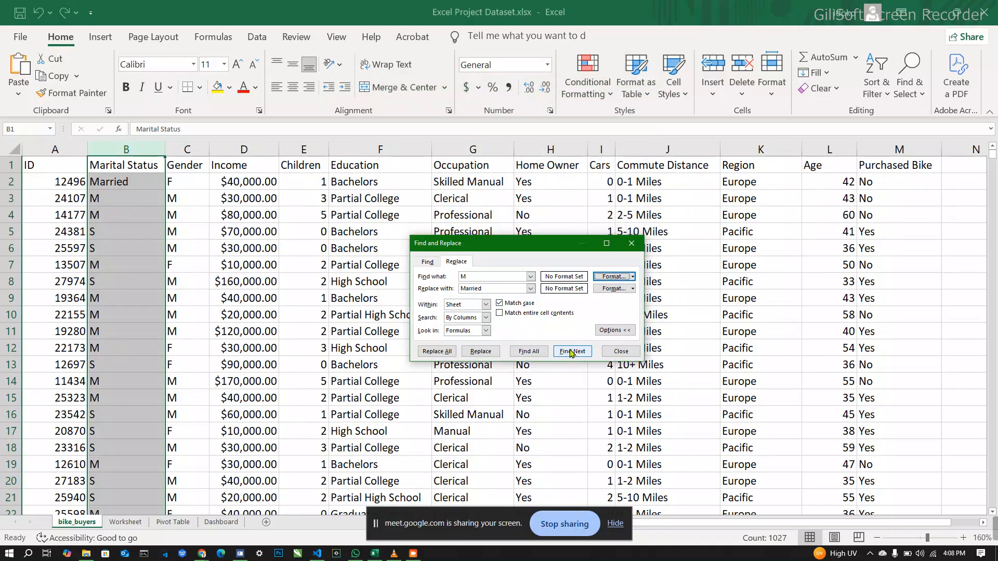
Step: Replace every capital M in the Marital Status column with Married in one pass
click(440, 352)
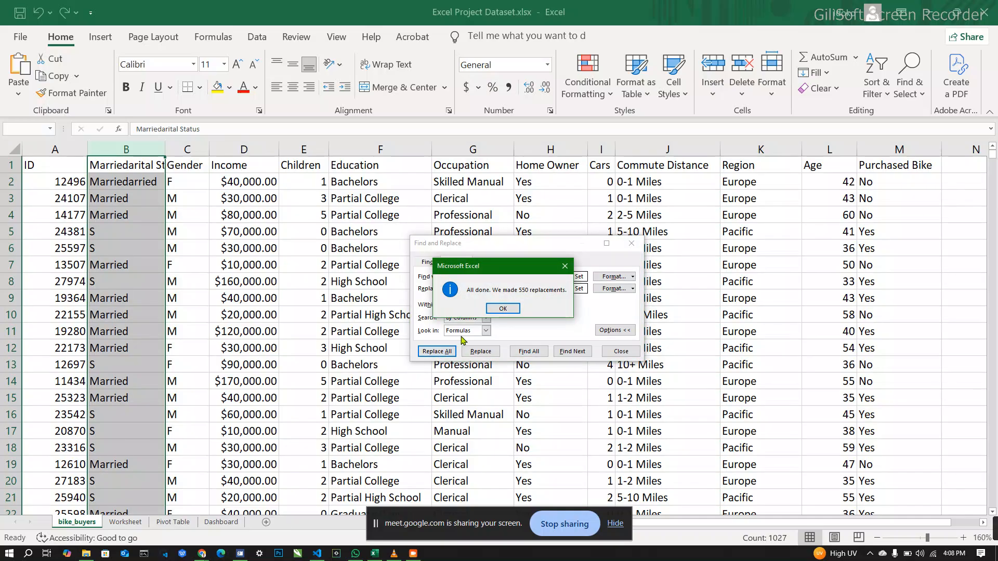
click(507, 311)
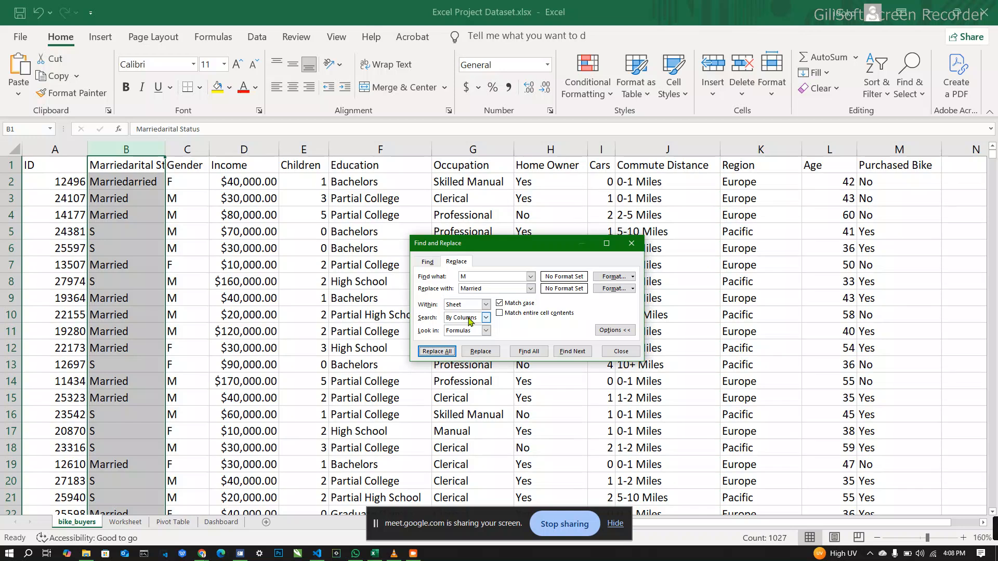
Step: Replace every capital S in the Marital Status column with Single and close Find and Replace
click(483, 277)
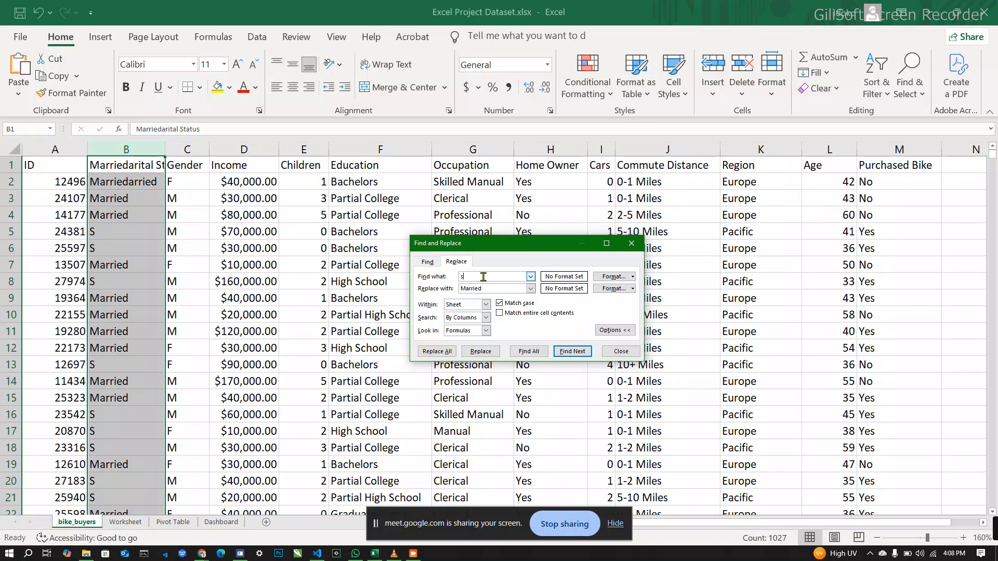
text(s)
click(570, 353)
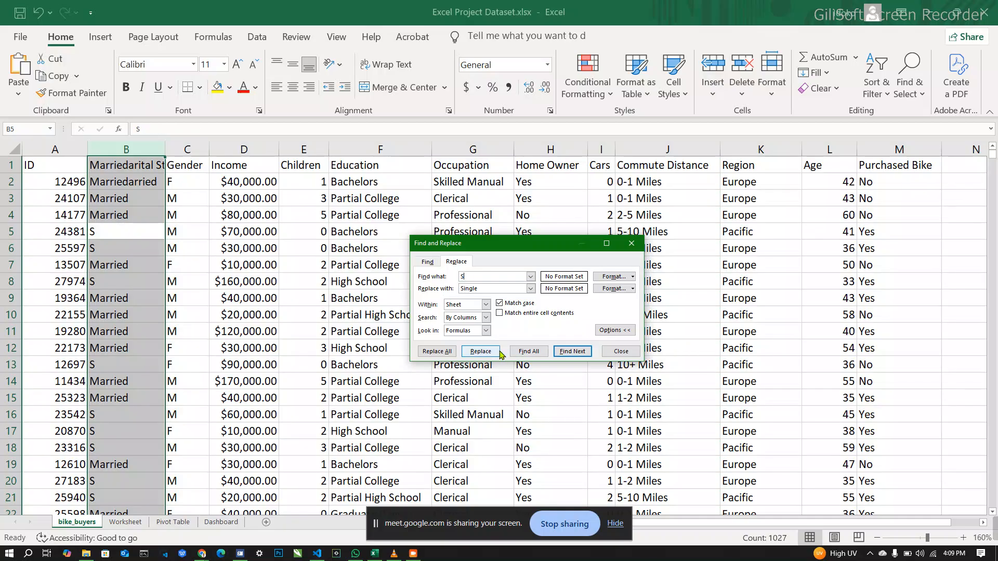
click(446, 355)
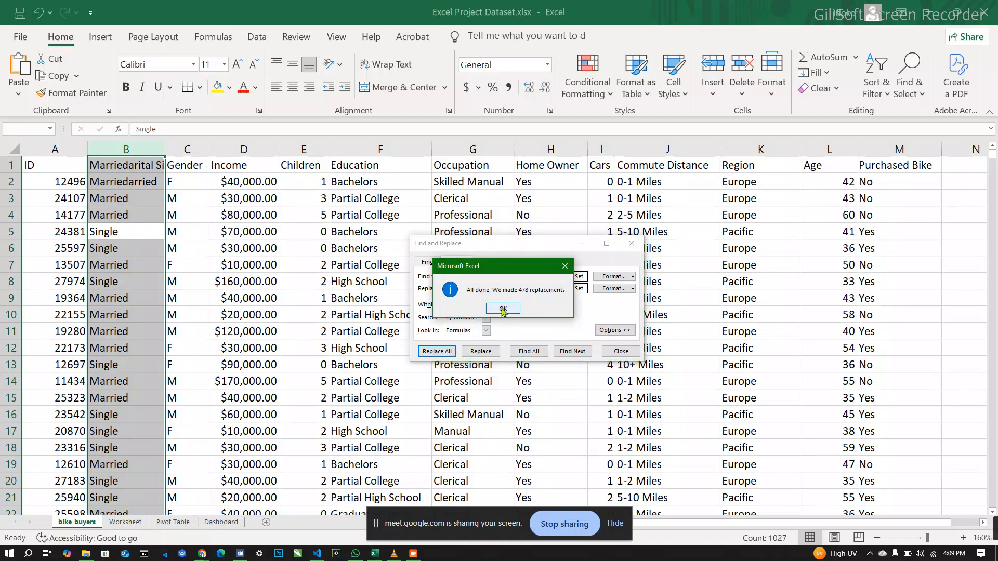
click(503, 310)
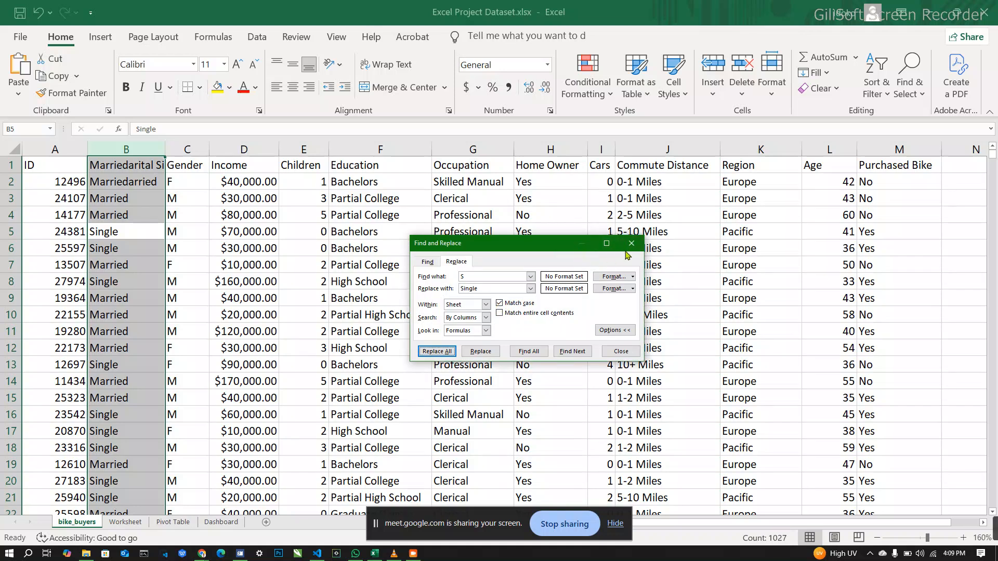
click(632, 244)
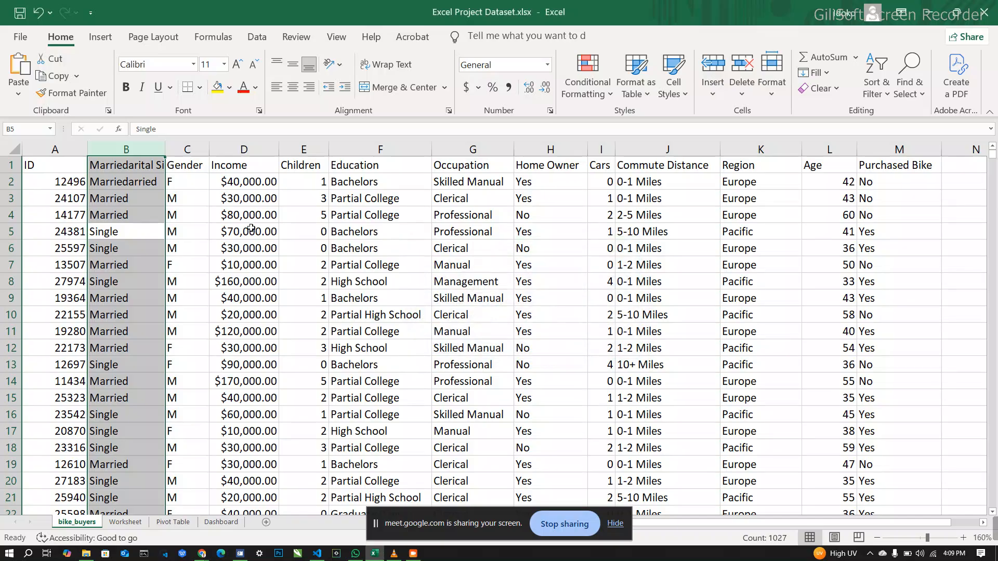
Step: Correct the garbled header in cell B1 so that it reads Marital Status
click(131, 171)
double_click(129, 167)
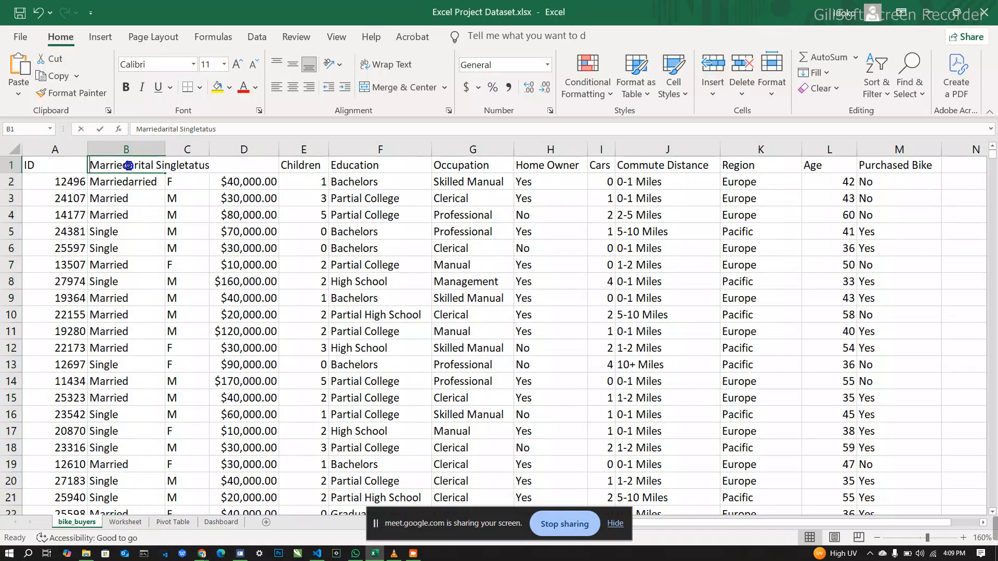
key(BackSpace)
key(BackSpace)
key(BackSpace)
key(BackSpace)
key(BackSpace)
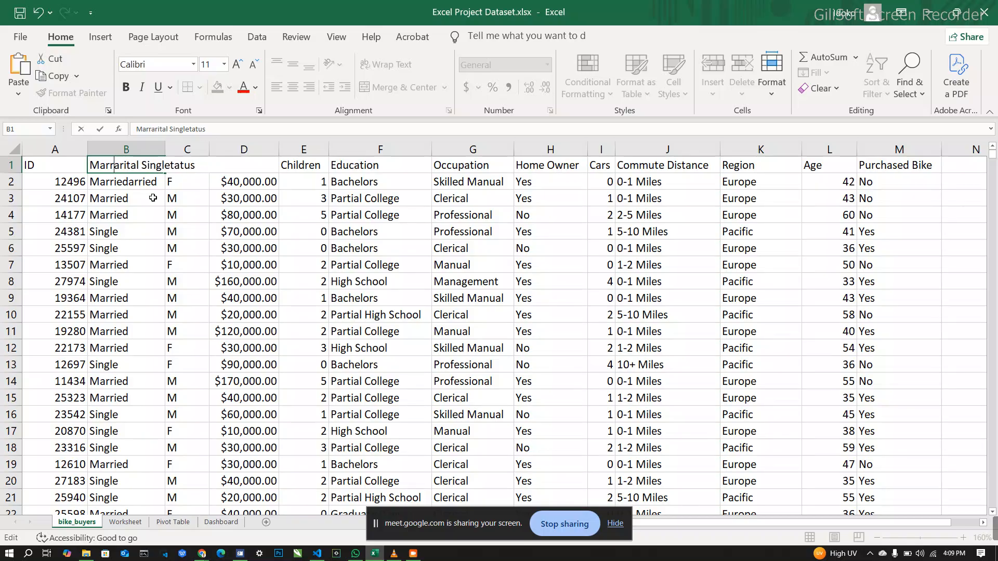
key(BackSpace)
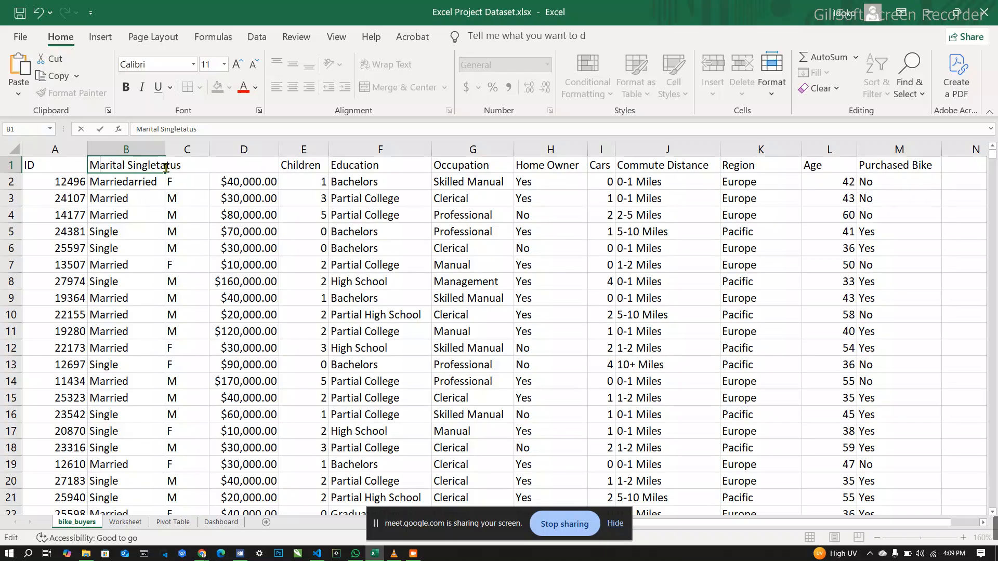
key(BackSpace)
key(BackSpace)
key(BackSpace)
key(BackSpace)
key(BackSpace)
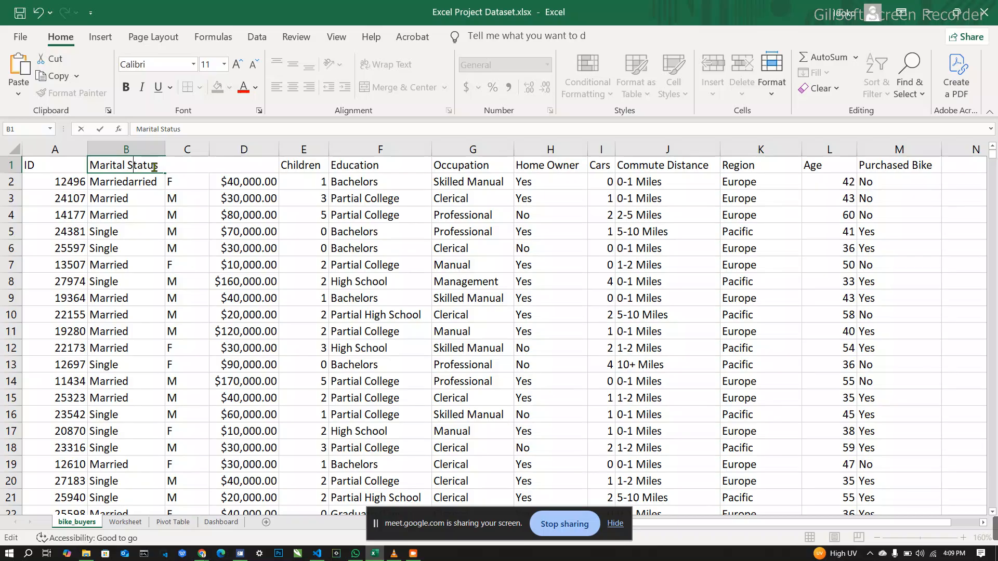
Step: Replace every capital F in the Gender column with Female
click(189, 146)
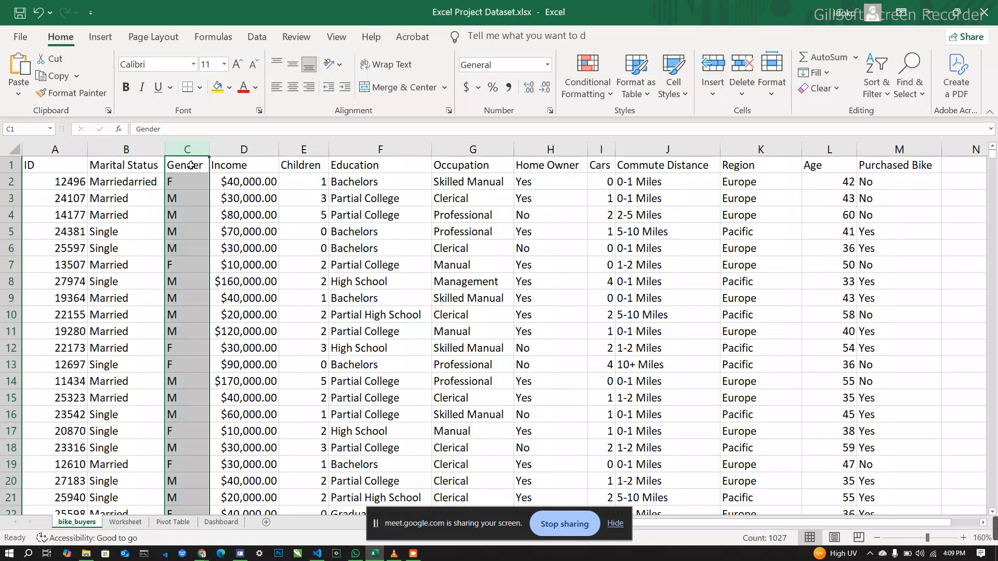
key(ctrl+h)
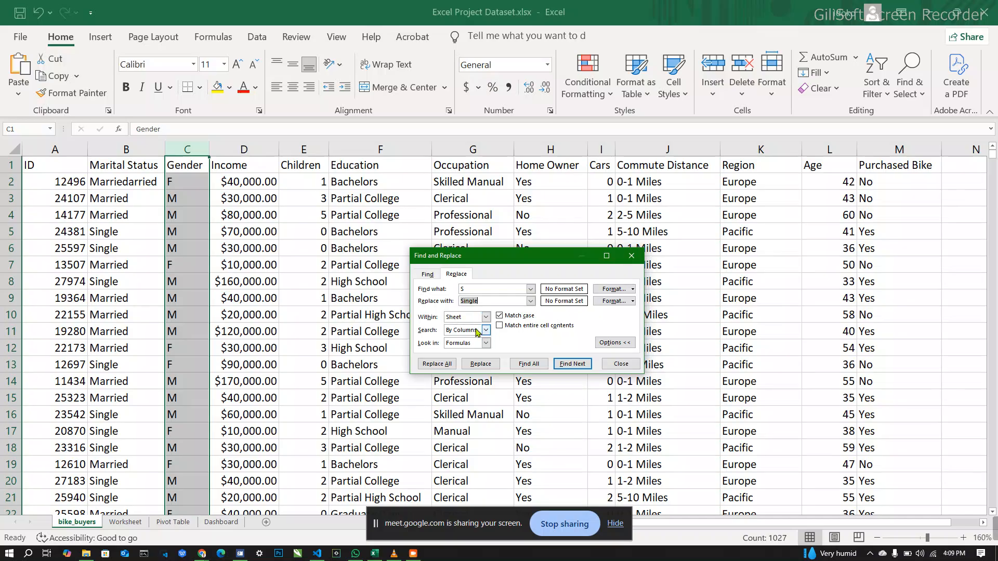
click(483, 292)
key(BackSpace)
key(BackSpace)
text(Female)
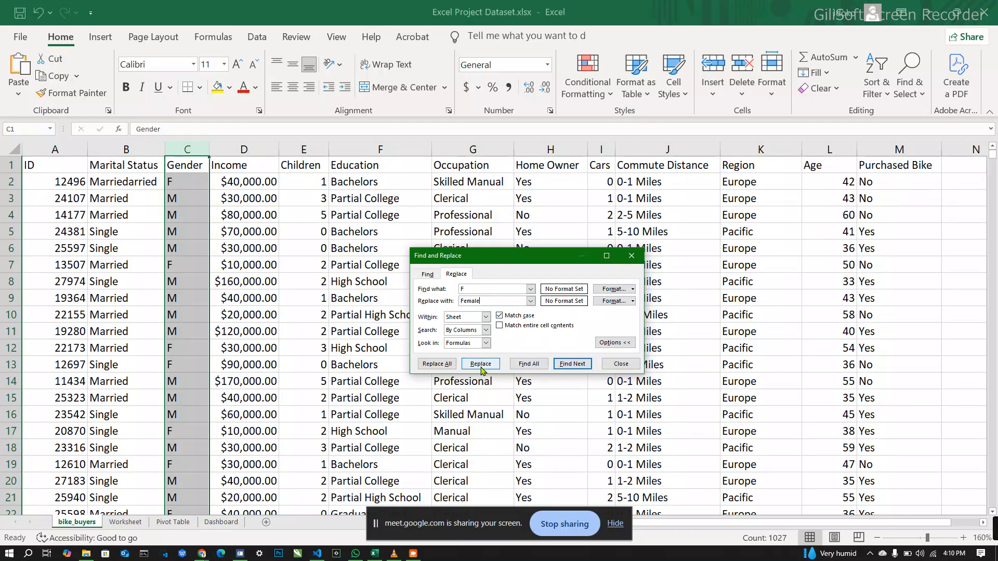
click(438, 364)
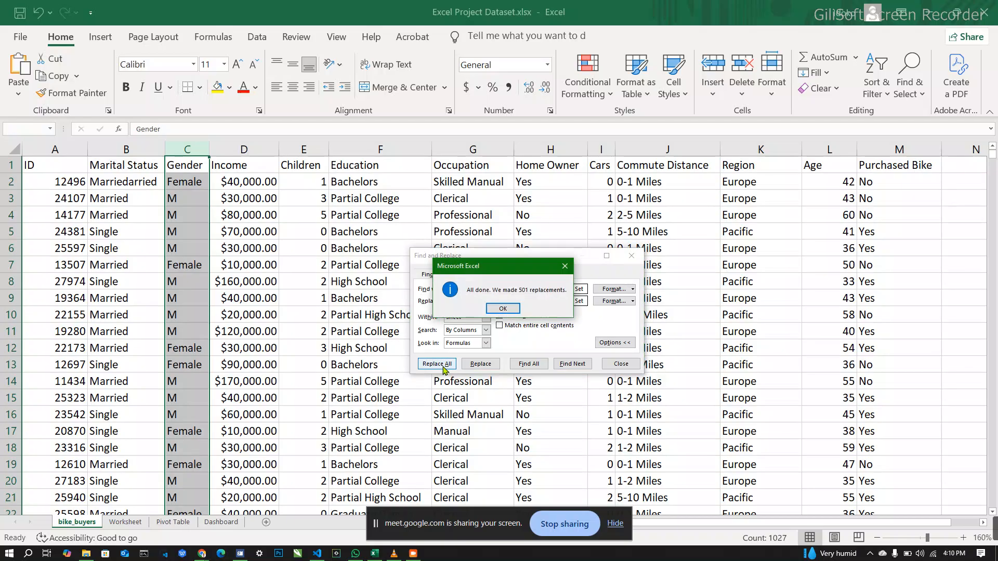
click(506, 309)
Step: Replace every capital M in the Gender column with Male and close Find and Replace
click(494, 291)
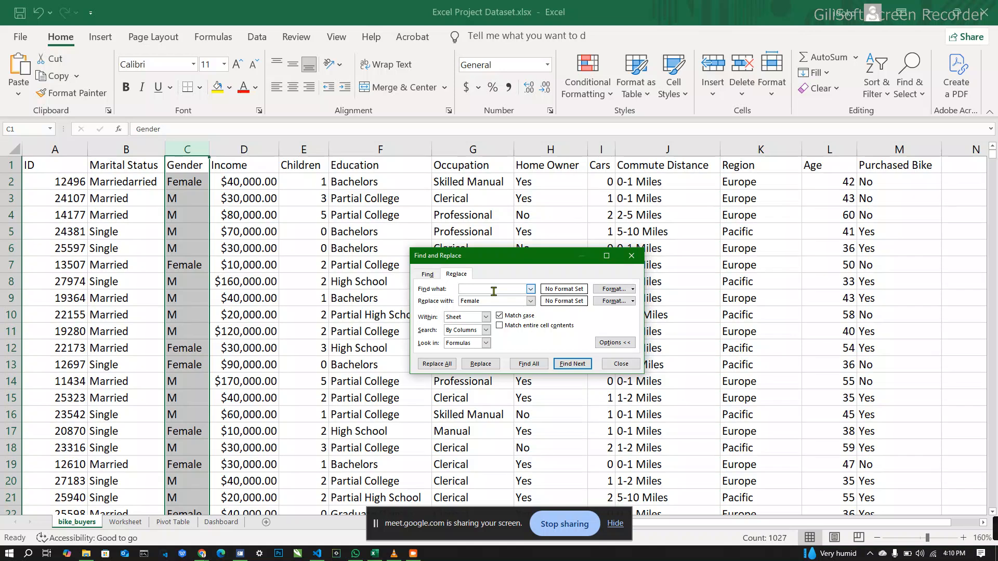
text(M)
click(494, 300)
key(BackSpace)
key(BackSpace)
key(BackSpace)
key(BackSpace)
key(BackSpace)
text(Male)
click(436, 364)
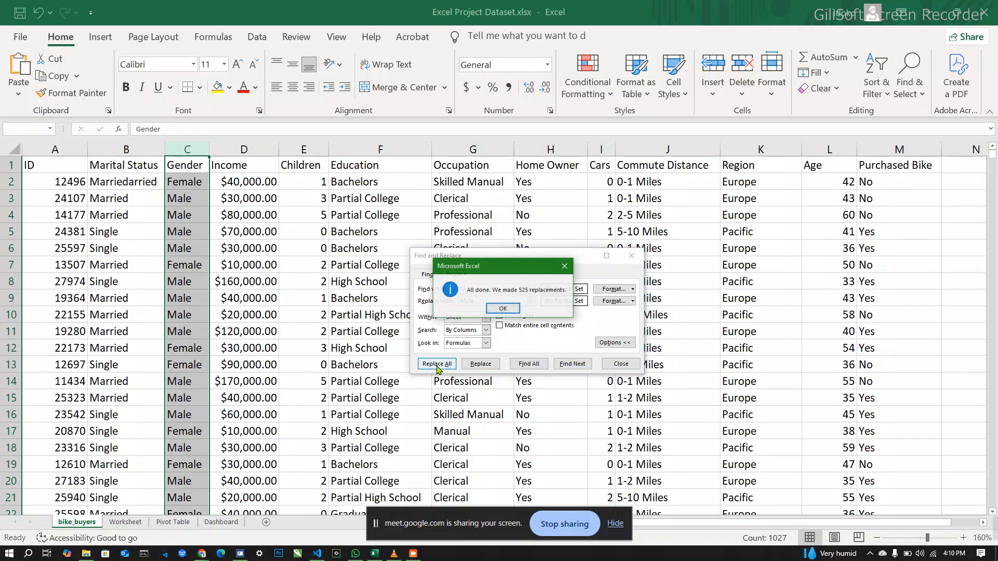
click(501, 309)
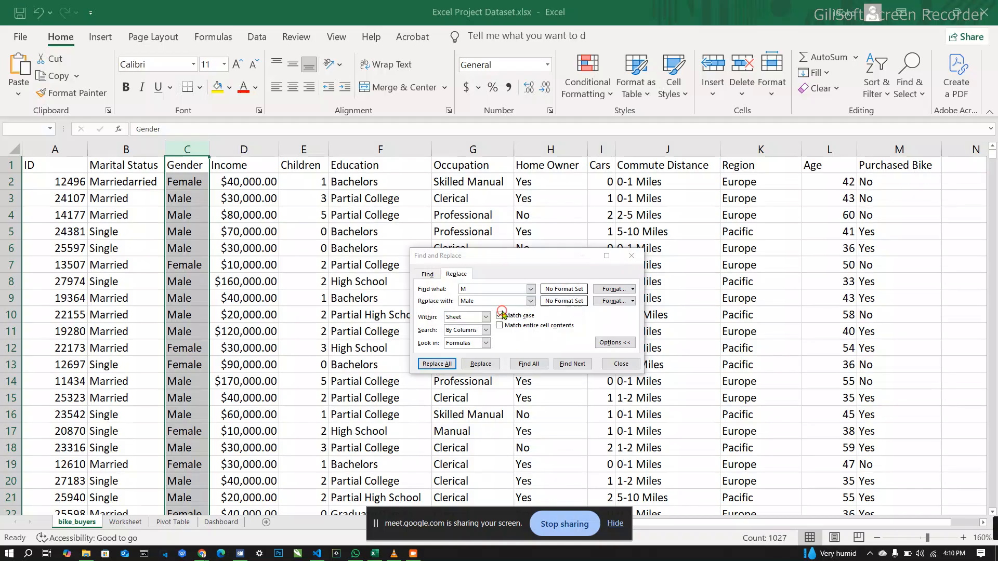
click(627, 257)
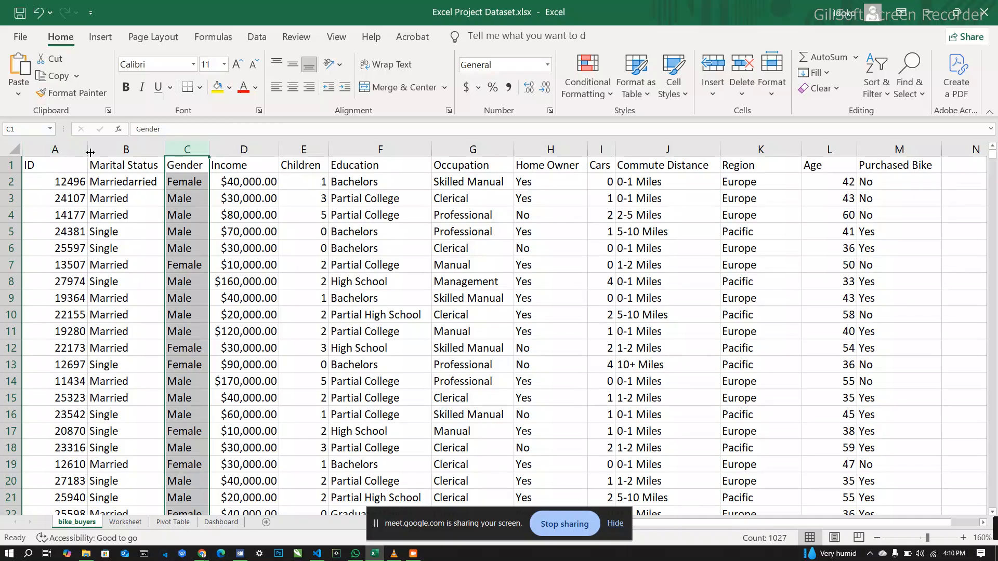
Step: Widen the ID, Marital Status and Gender columns
mouse_move(90, 152)
mouse_down()
mouse_move(121, 154)
mouse_move(104, 155)
mouse_up()
drag(181, 153, 282, 144)
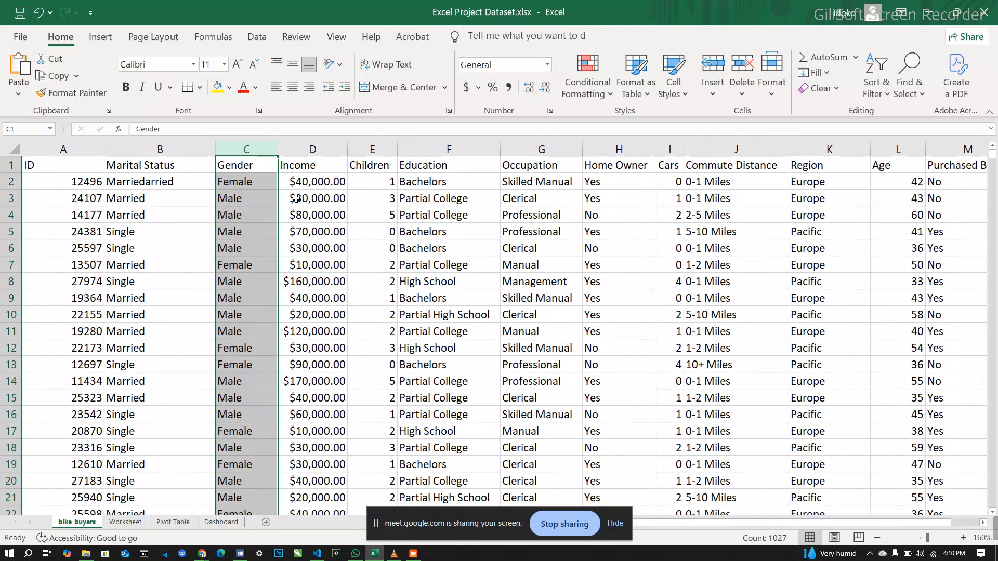
Step: Apply the Currency number format to the whole Income column
click(328, 150)
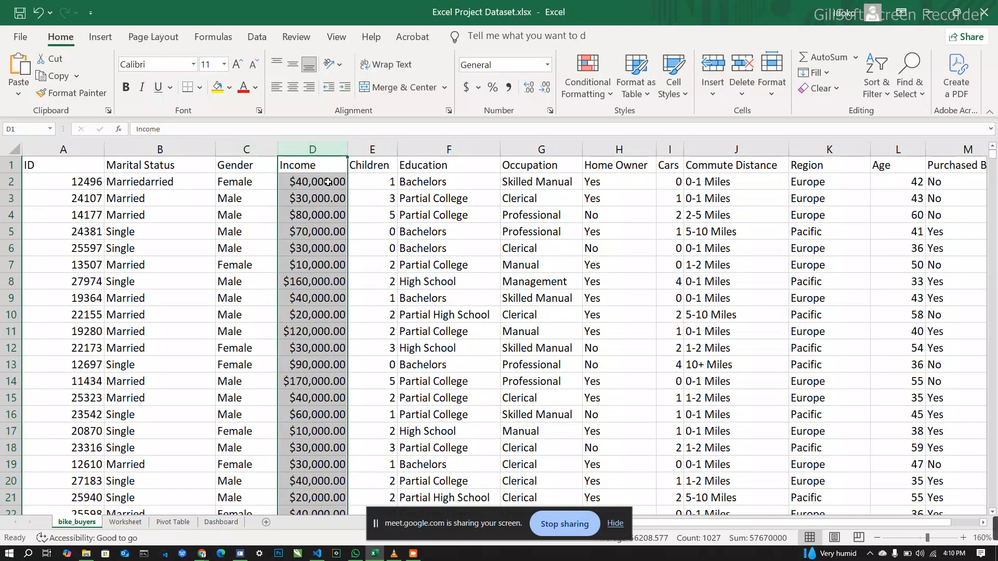
click(328, 178)
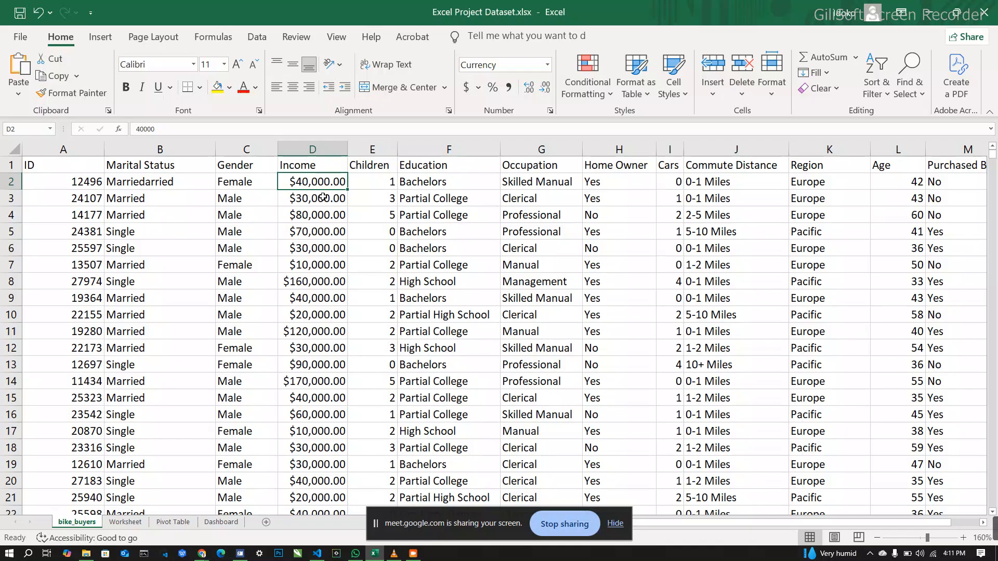
click(338, 150)
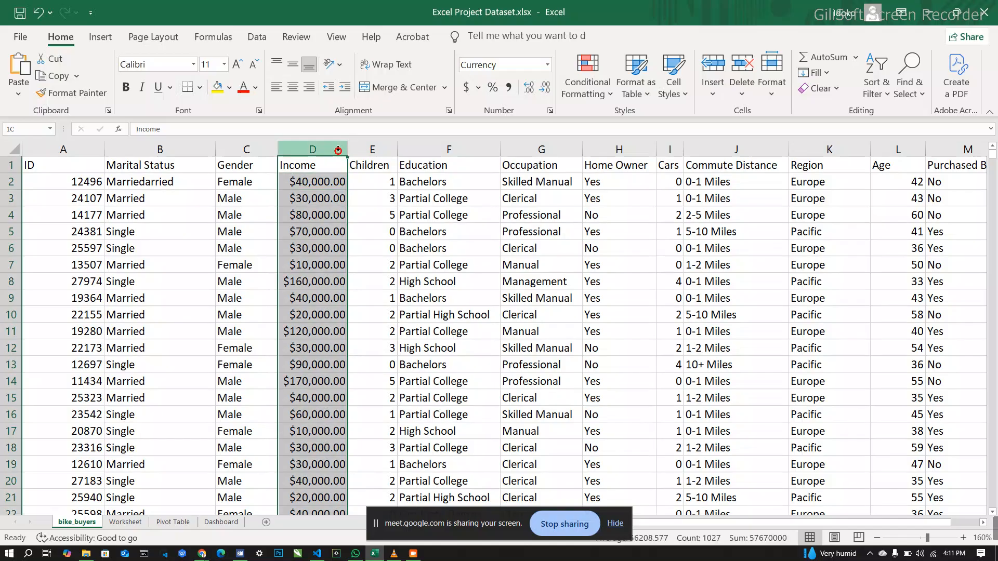
click(549, 65)
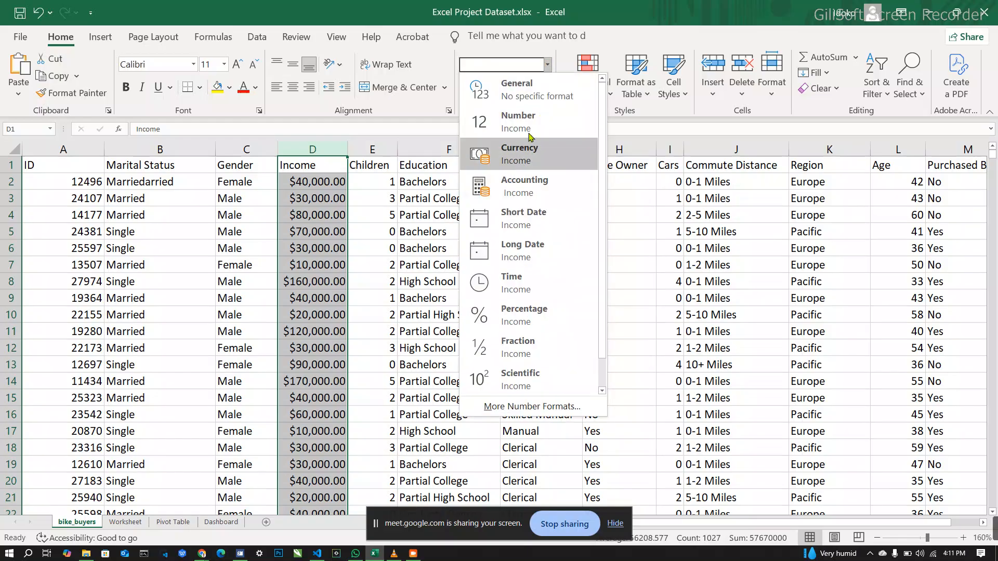
click(528, 164)
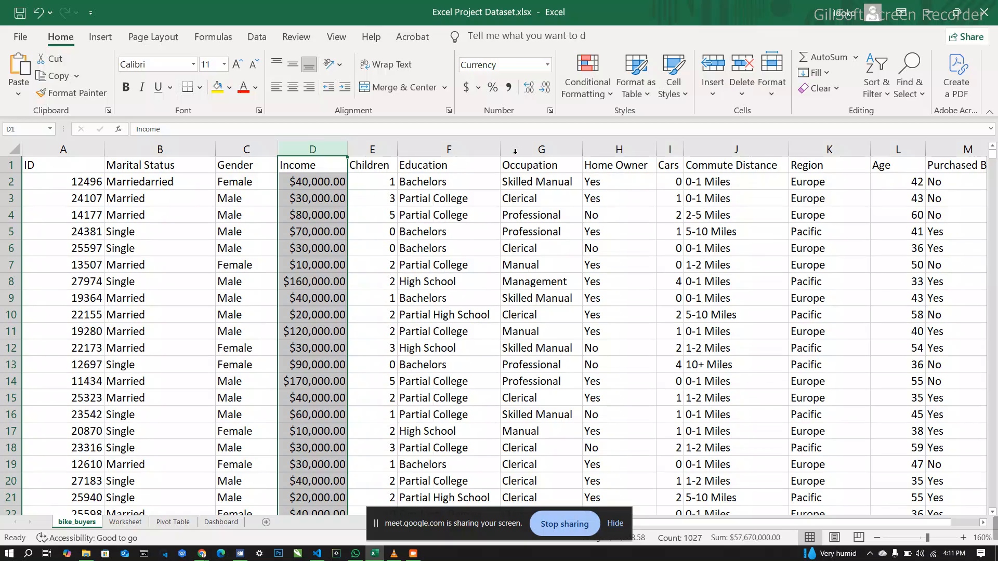
Step: Remove the decimal places from the Income column's currency values
click(532, 90)
click(548, 90)
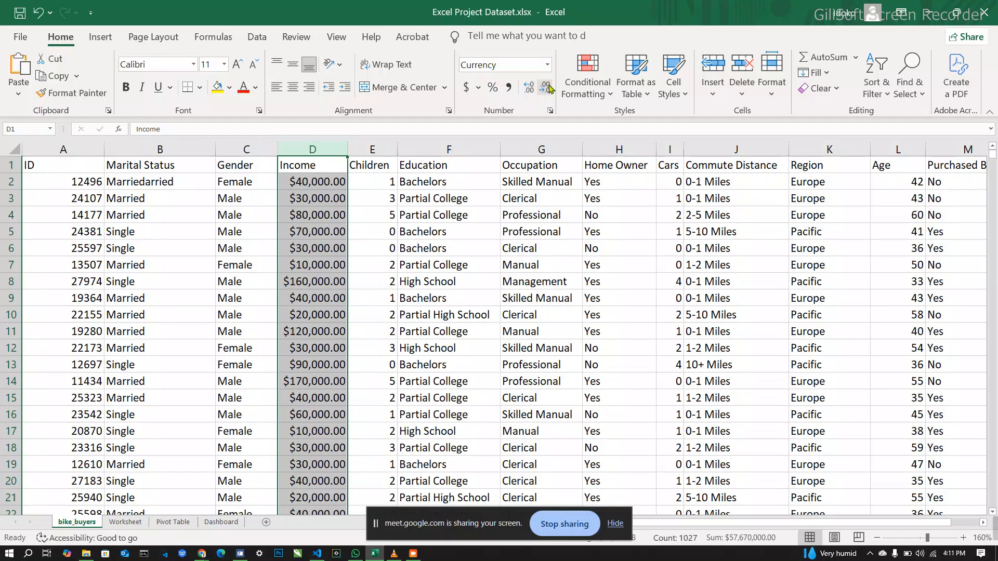
click(548, 88)
click(548, 87)
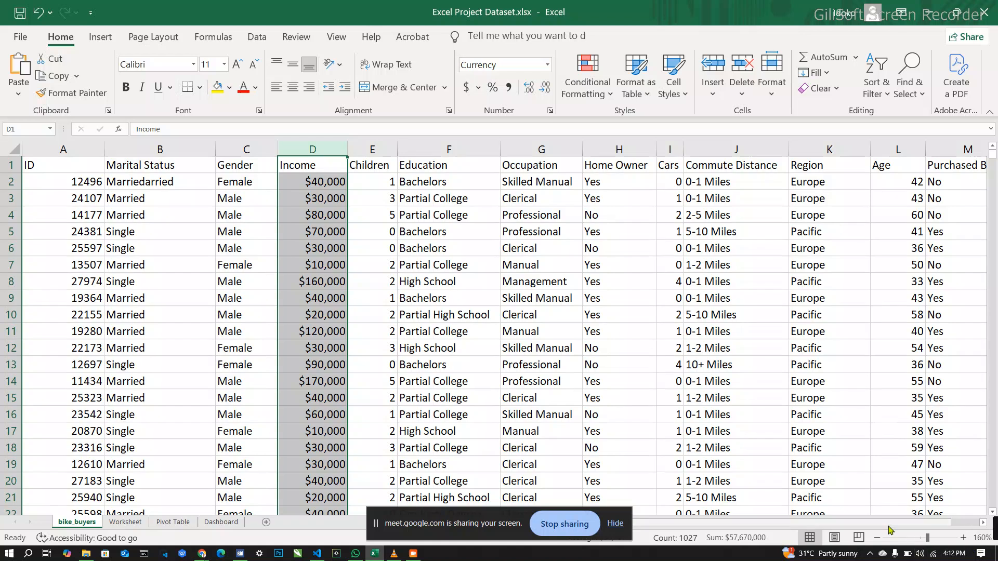
Step: Select the whole Children column
click(878, 538)
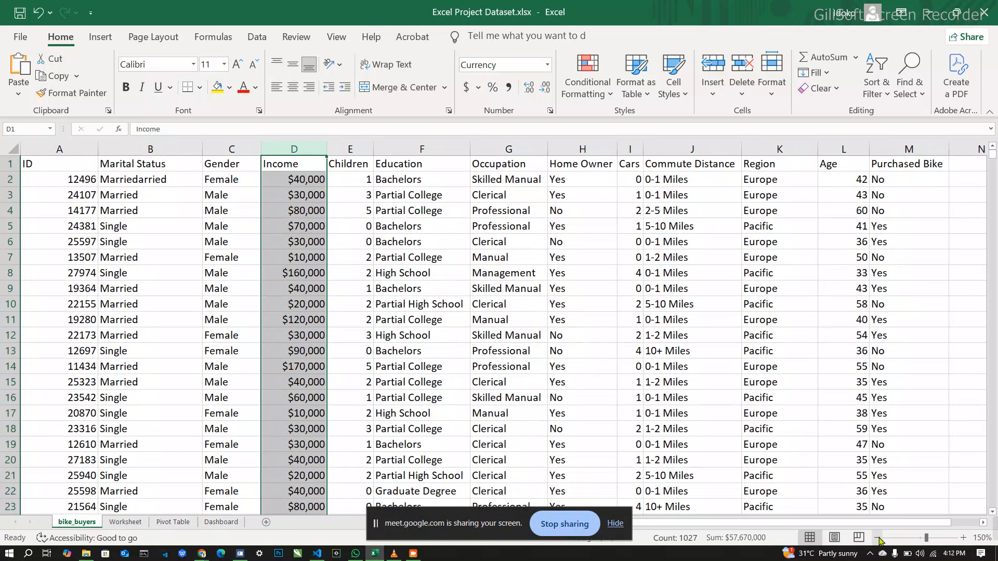
click(878, 538)
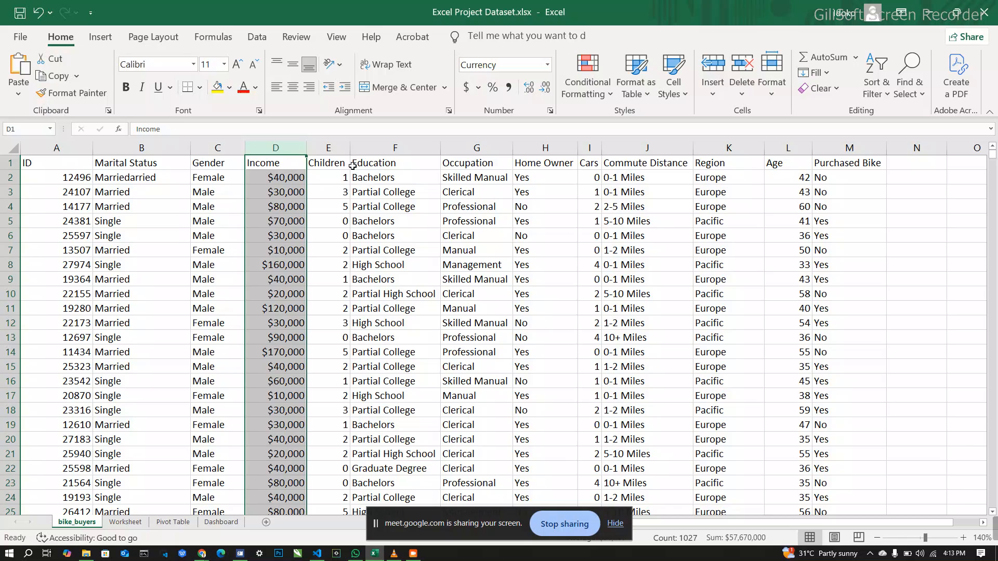
click(332, 148)
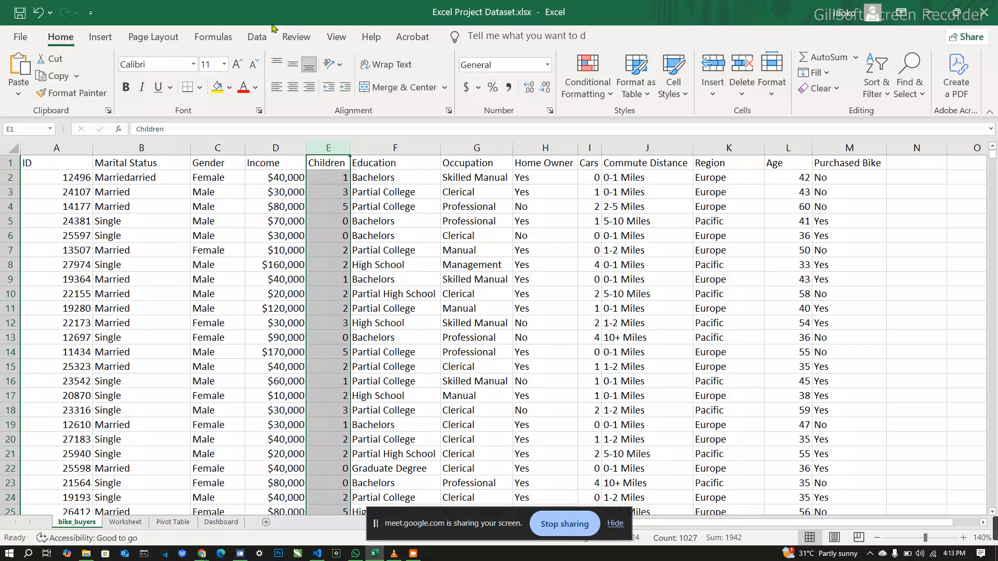
click(169, 40)
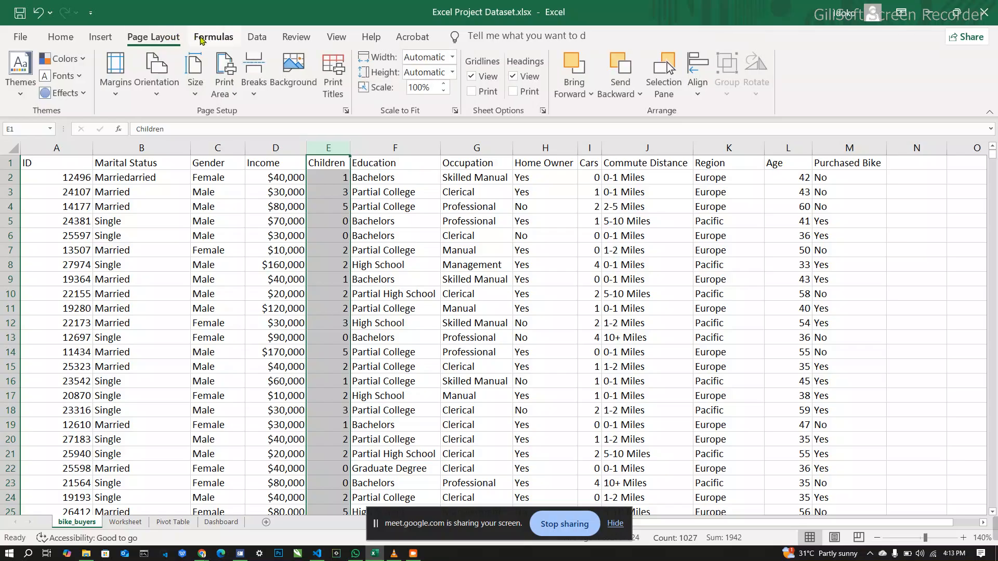
click(211, 40)
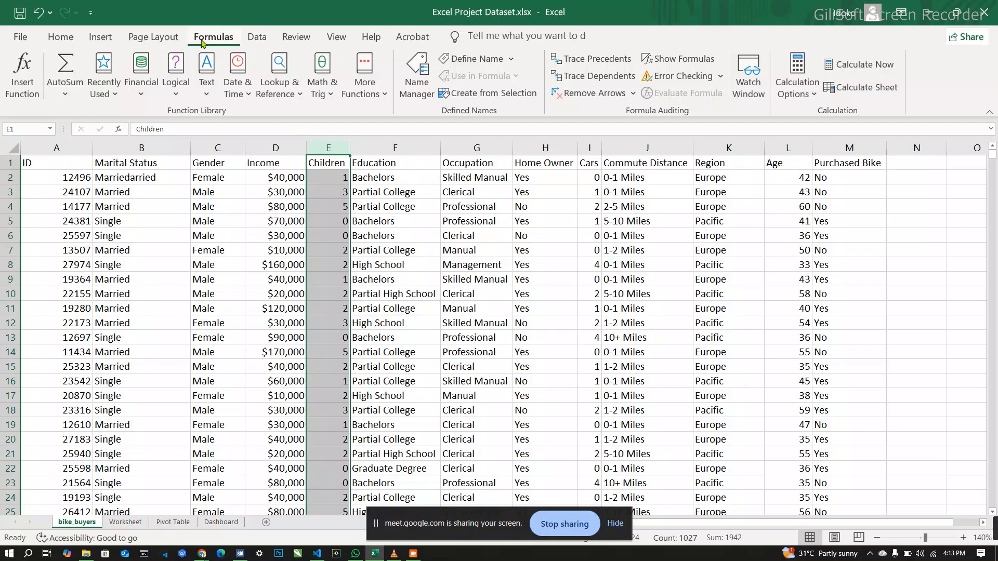
click(99, 39)
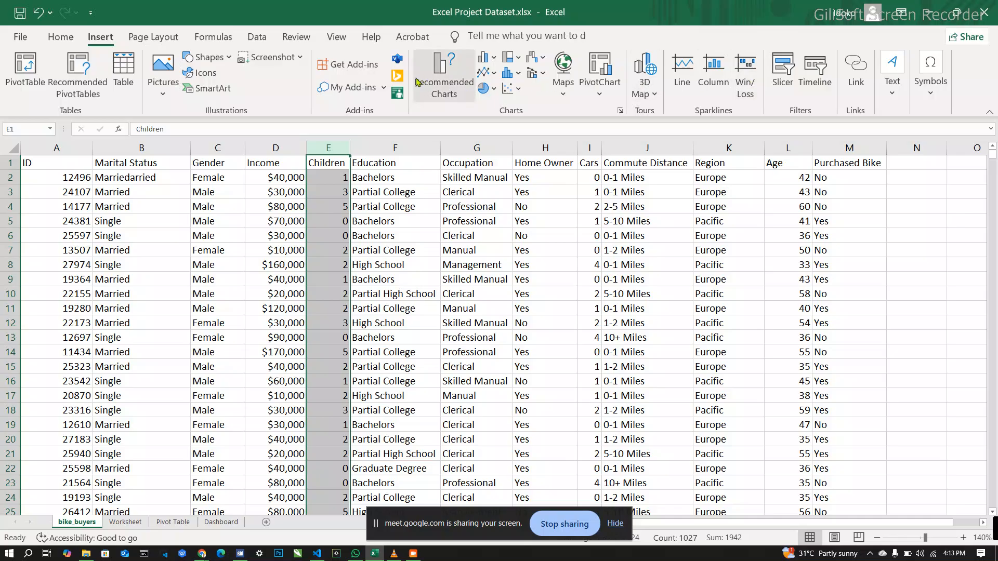
click(262, 40)
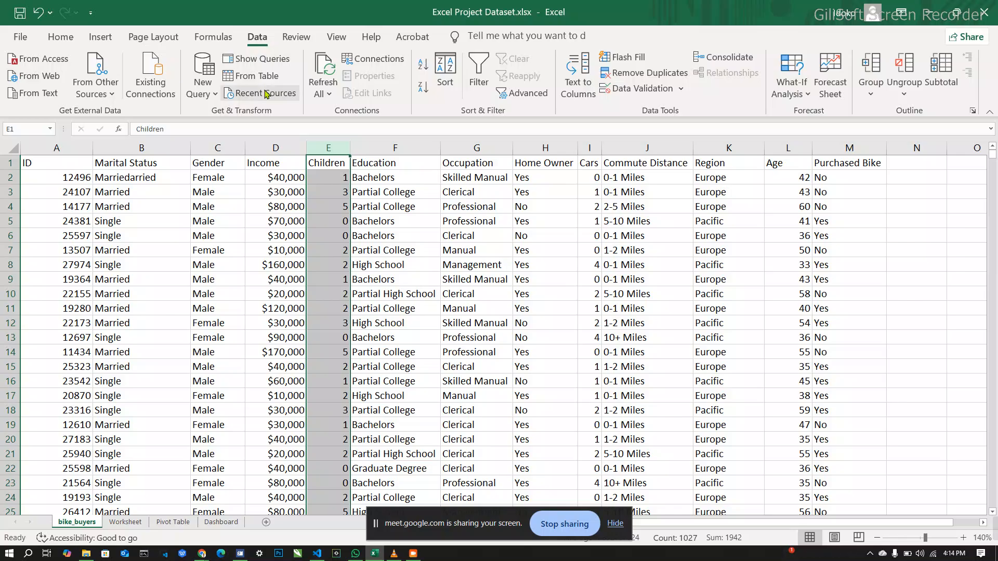
click(336, 37)
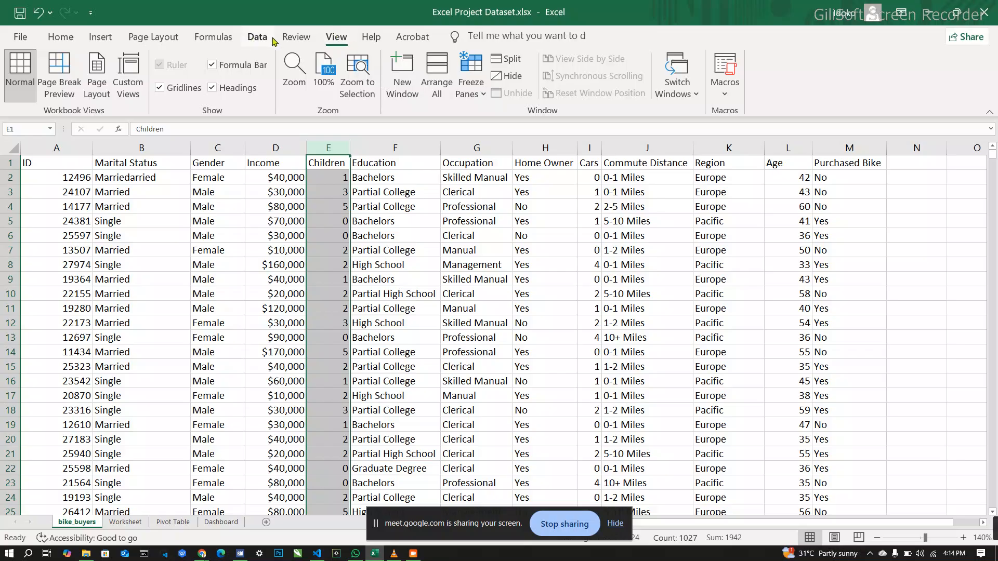
click(211, 39)
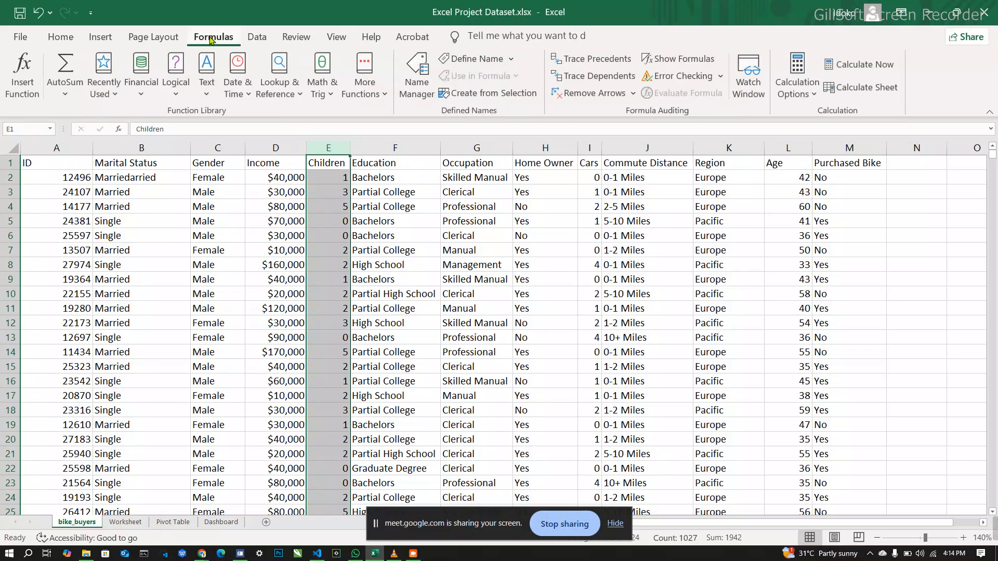
Step: Add a filter to the Children column and examine its distinct values, closing the list without filtering anything
click(61, 39)
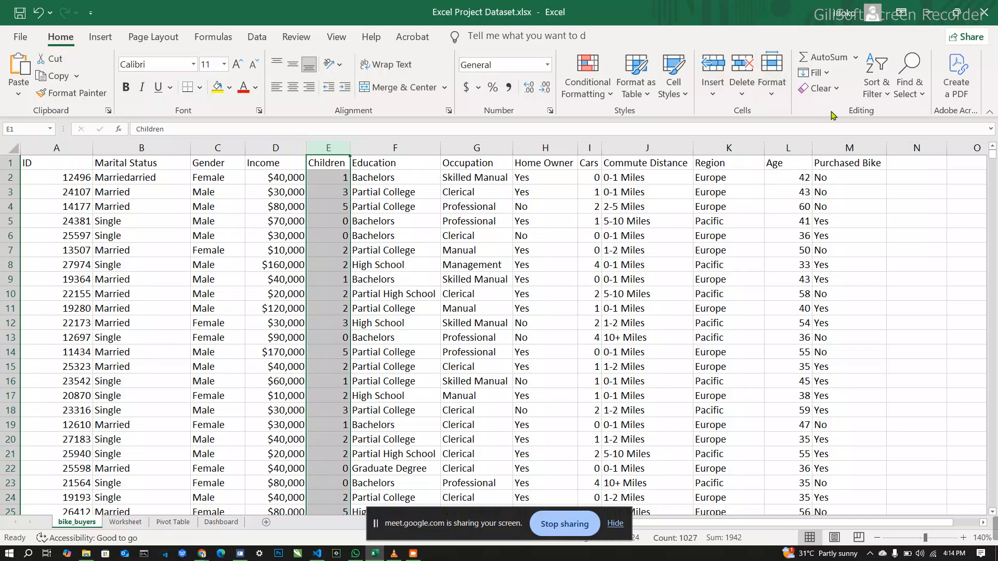
click(873, 95)
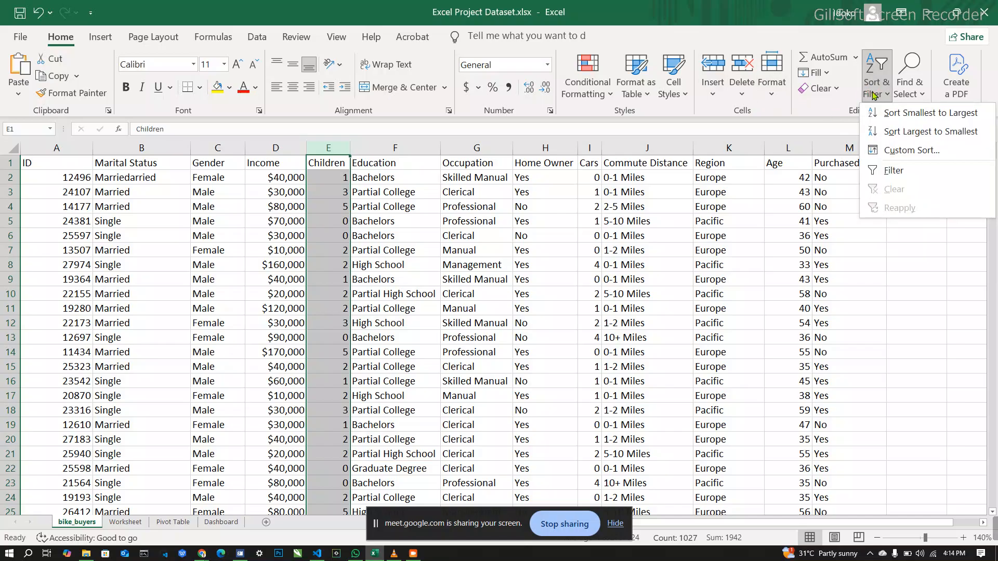
click(890, 171)
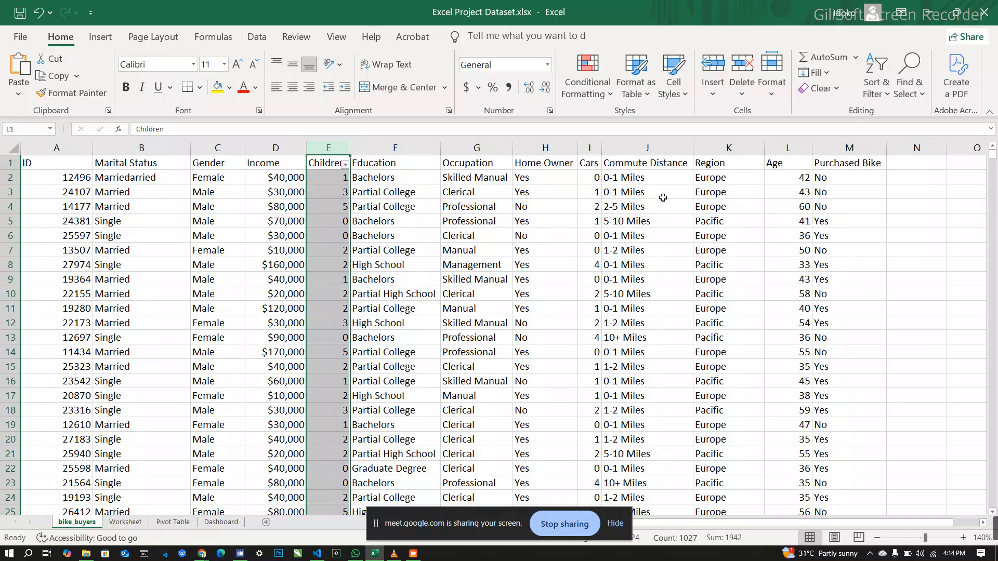
click(346, 164)
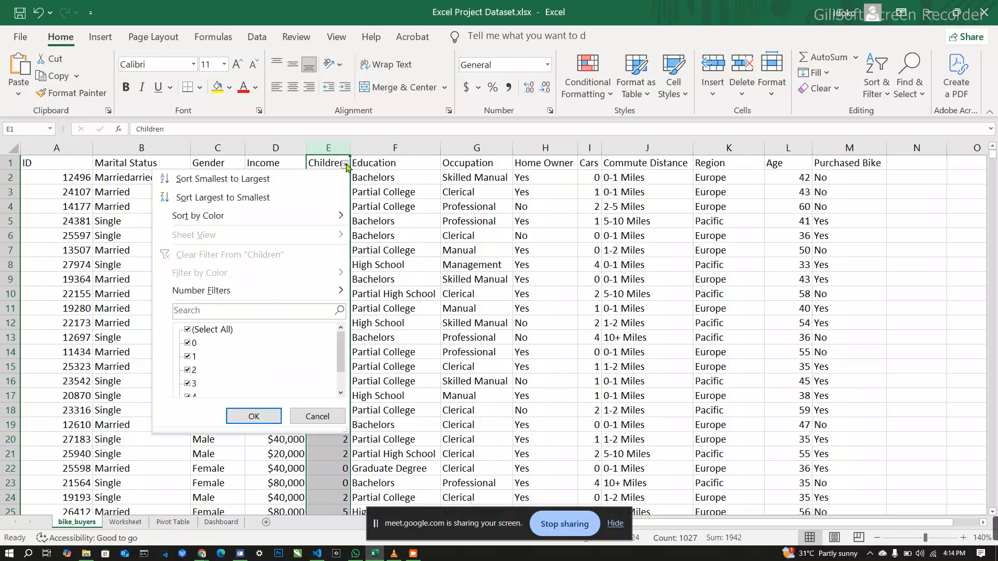
scroll(216, 367, down, 1)
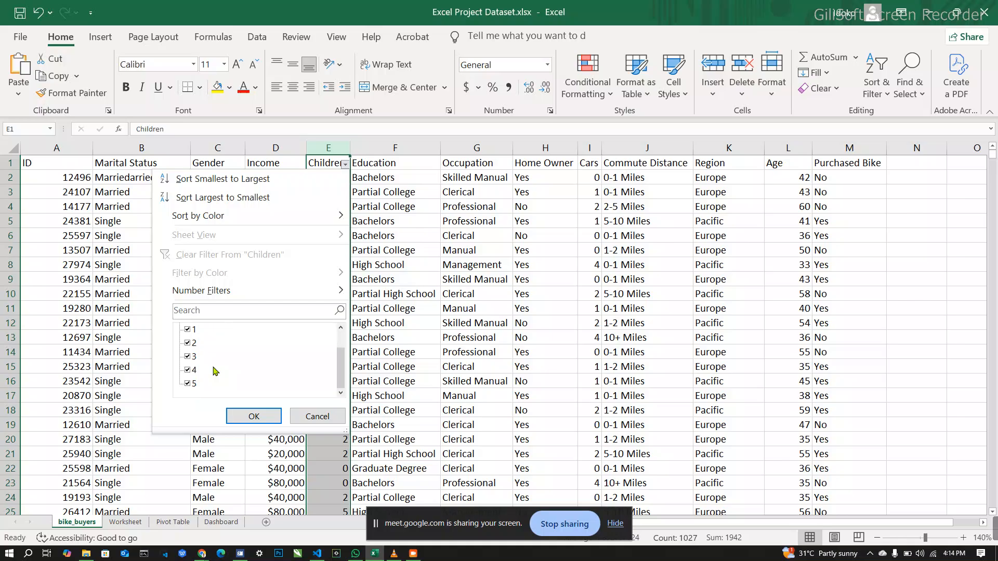
scroll(216, 371, up, 1)
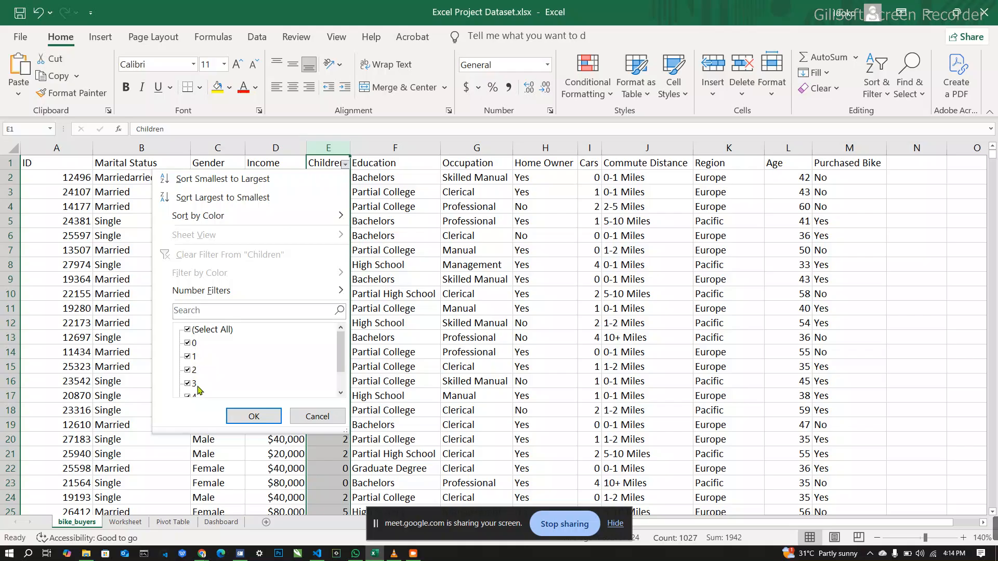
scroll(198, 389, down, 2)
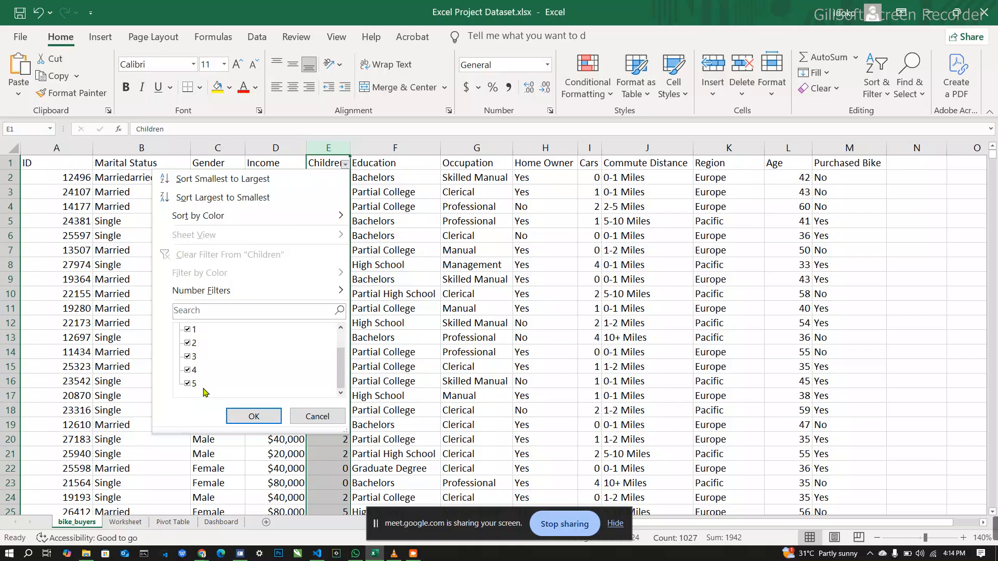
click(318, 417)
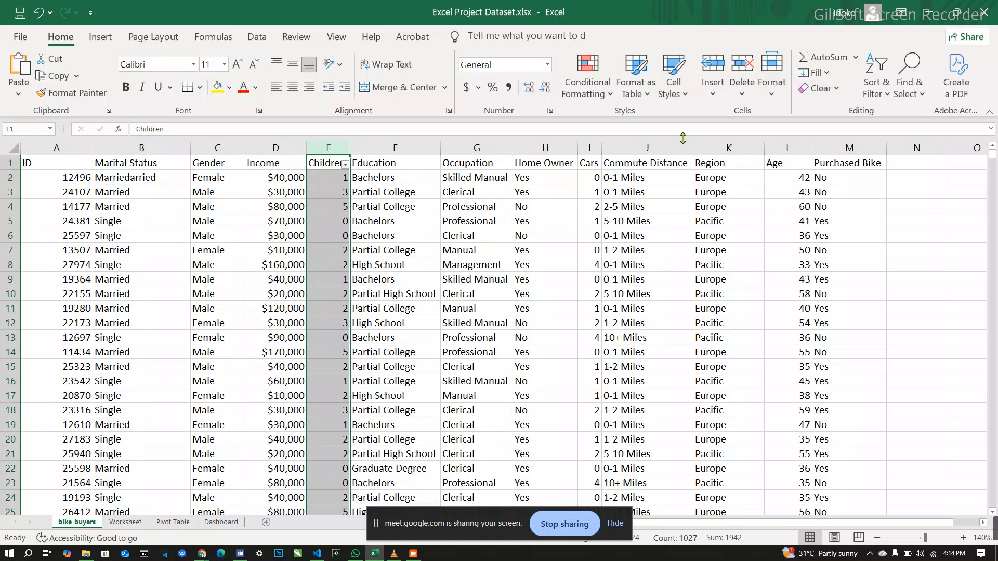
Step: Remove the filter from the Children column and add one to the Education column instead
click(420, 147)
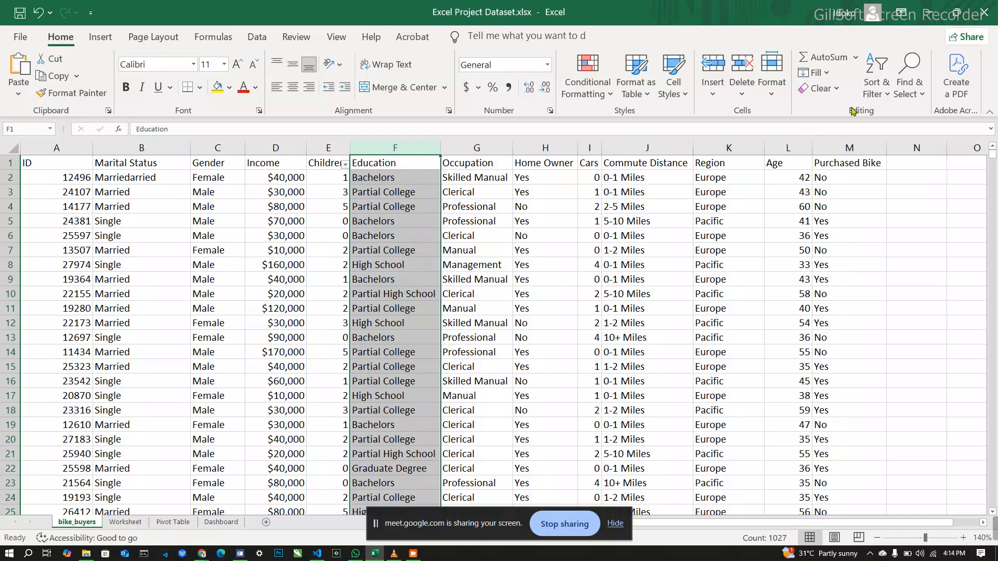
click(888, 97)
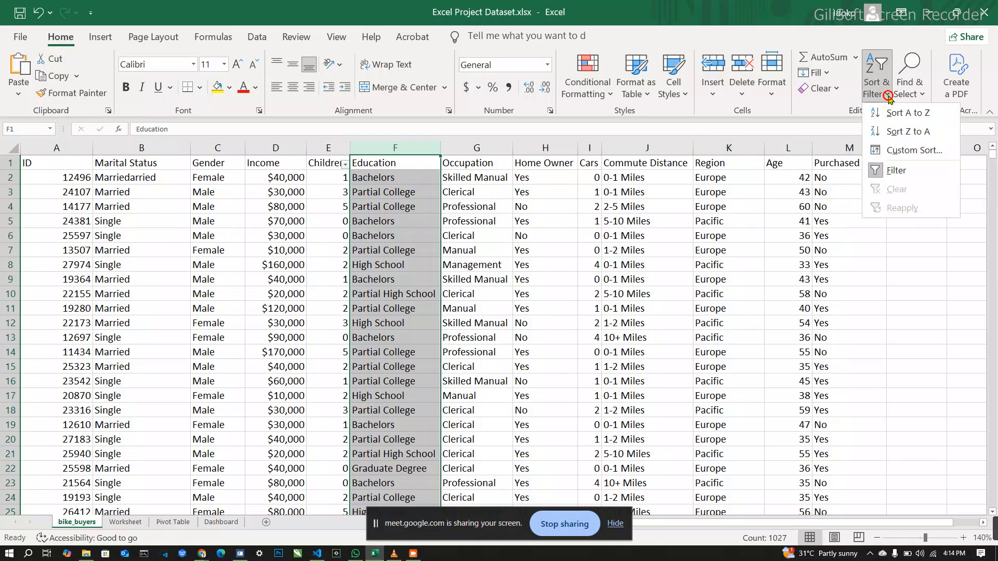
click(897, 174)
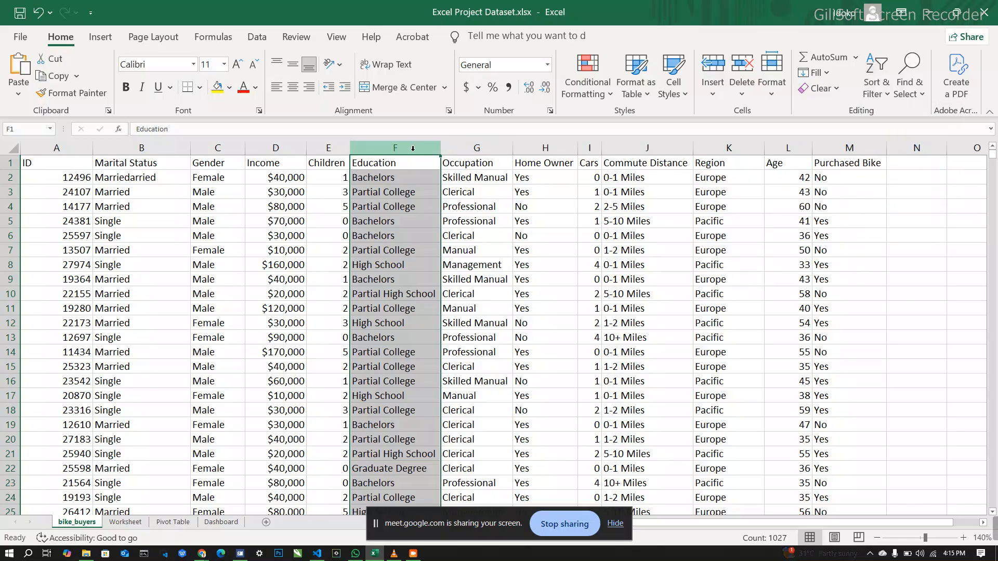
click(921, 95)
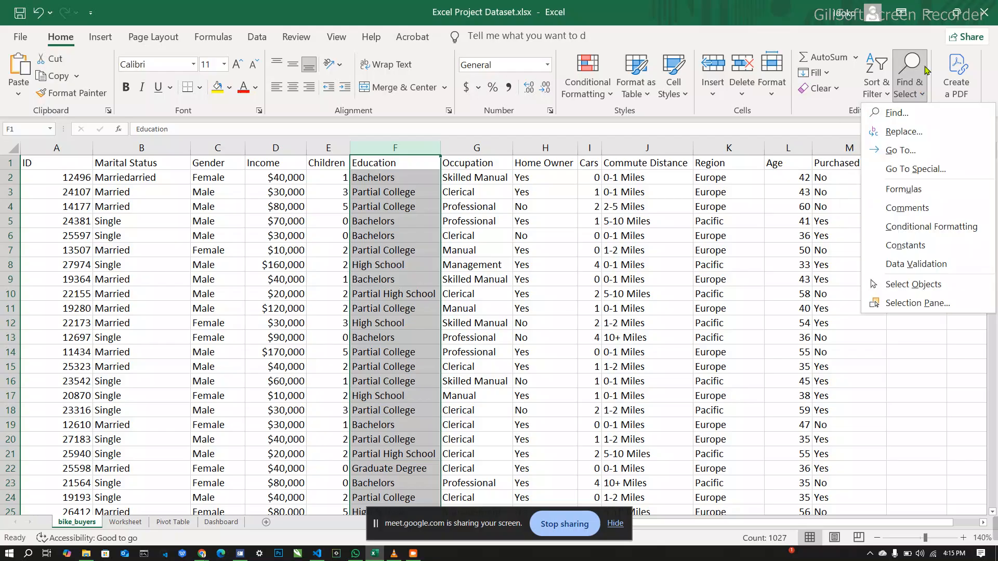
click(888, 96)
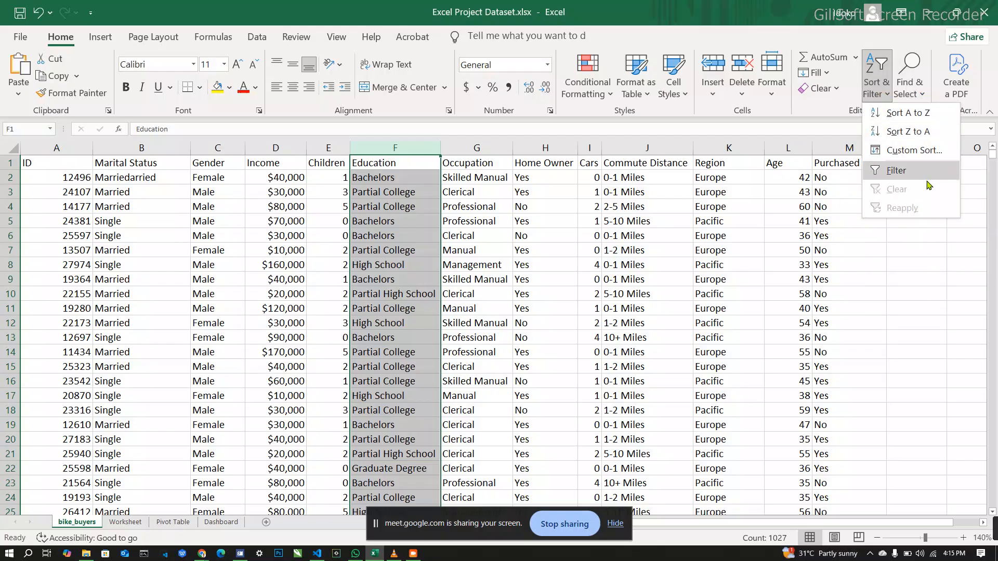
click(908, 179)
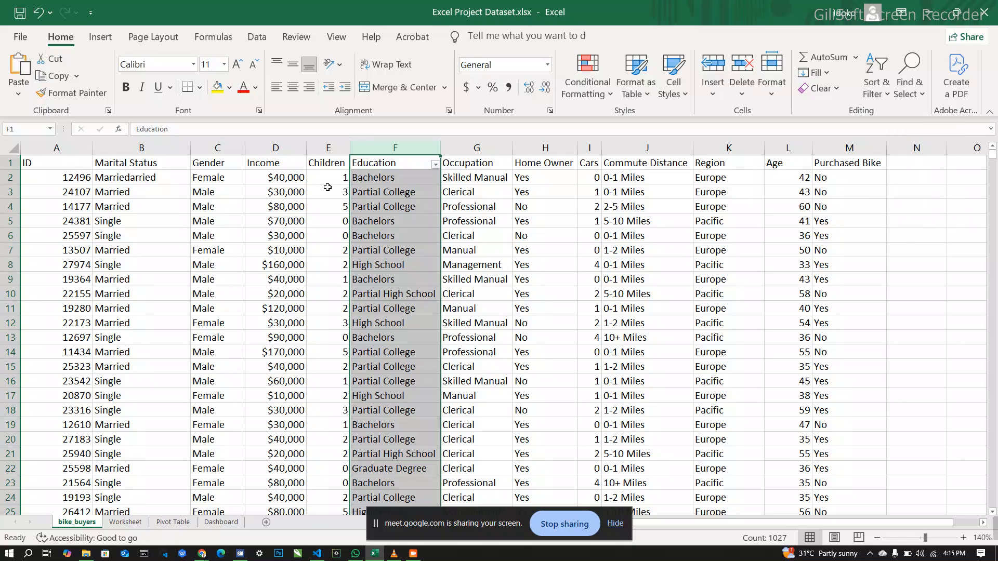
Step: Correct the misspelled Marital Status entry in cell B2 to Married
double_click(168, 181)
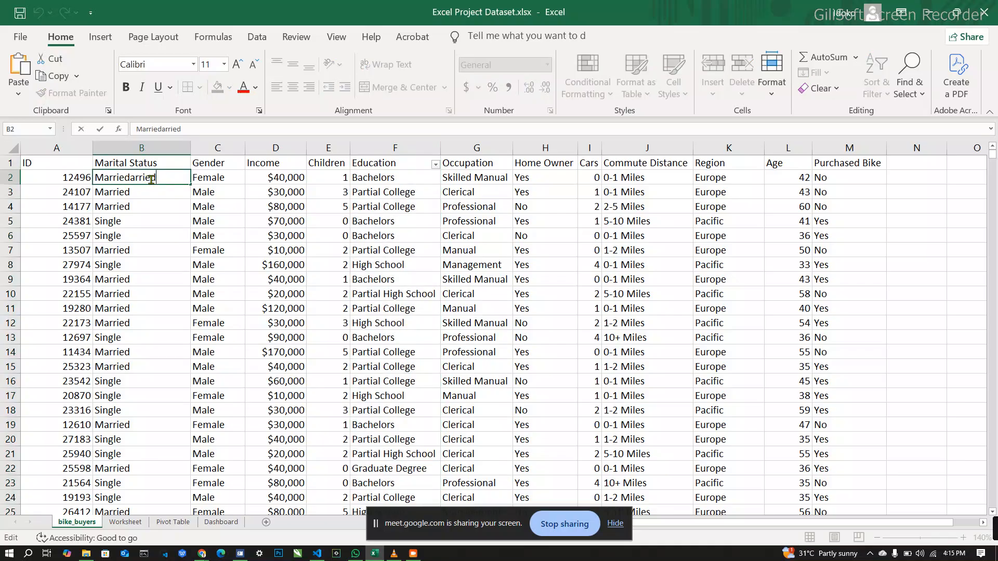
key(BackSpace)
click(336, 182)
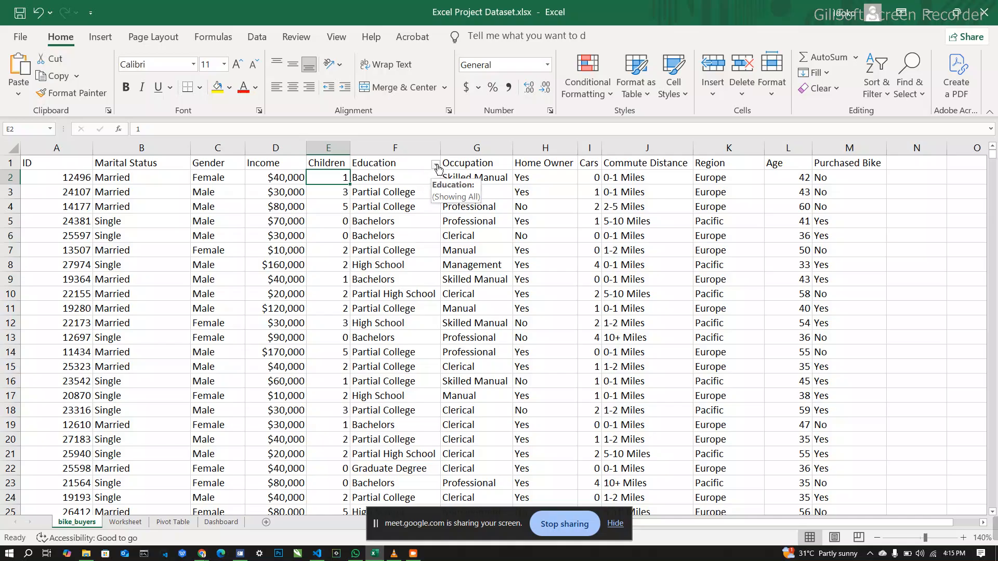
Step: Examine the distinct values in the Education column's filter list and close it without filtering
click(437, 165)
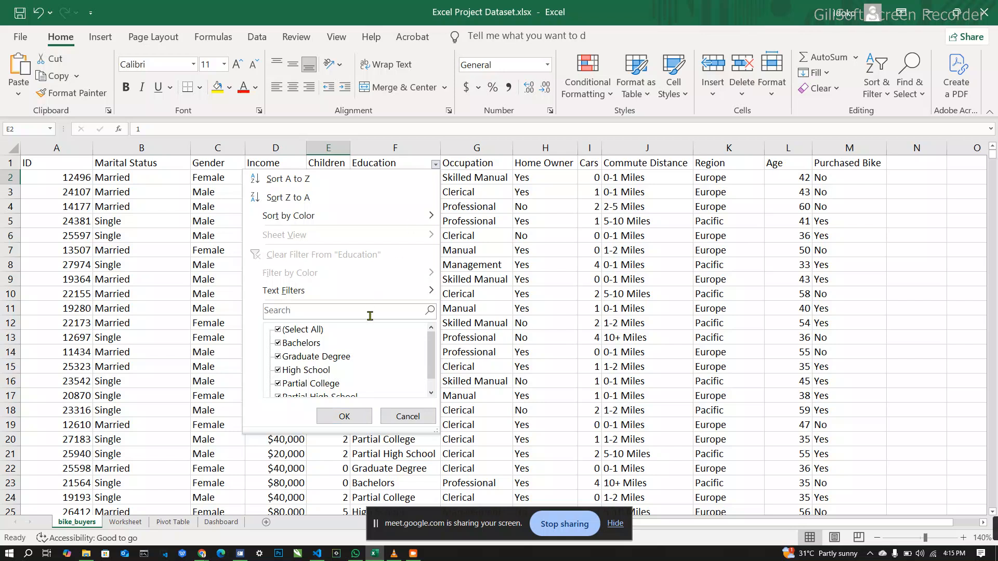
scroll(368, 359, down, 1)
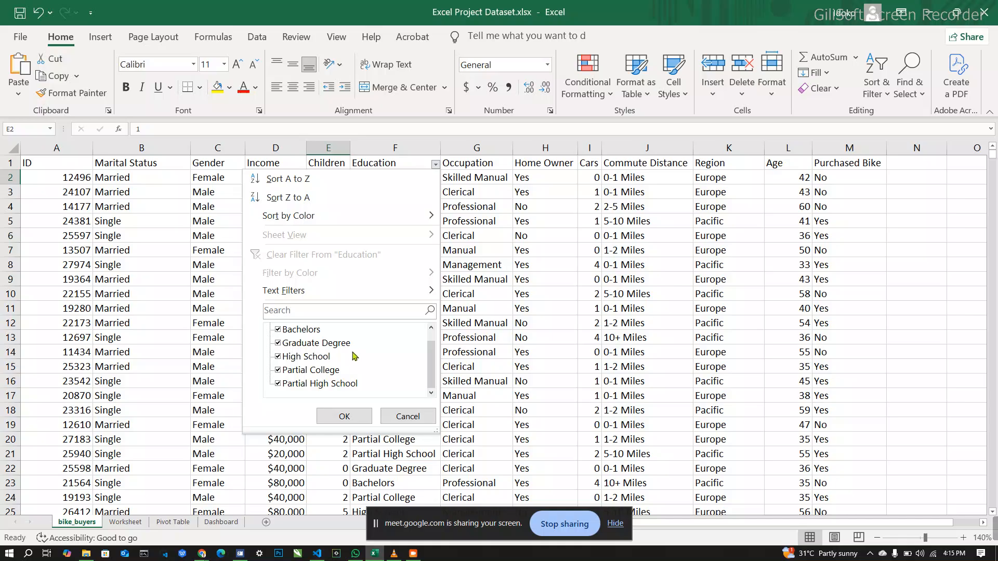
click(405, 417)
Step: Remove the filter from the Education column and add one to the Occupation column instead
click(492, 145)
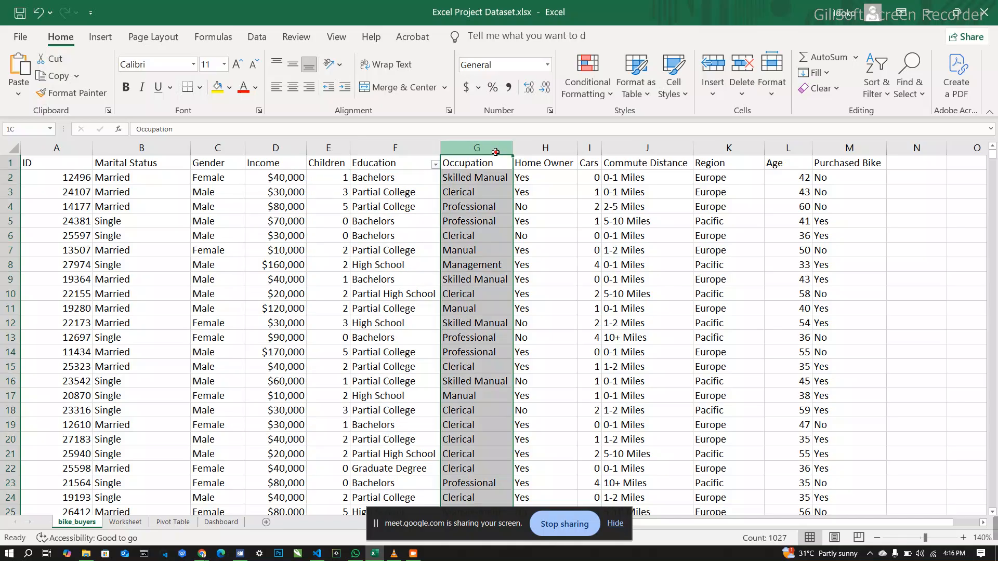
click(877, 67)
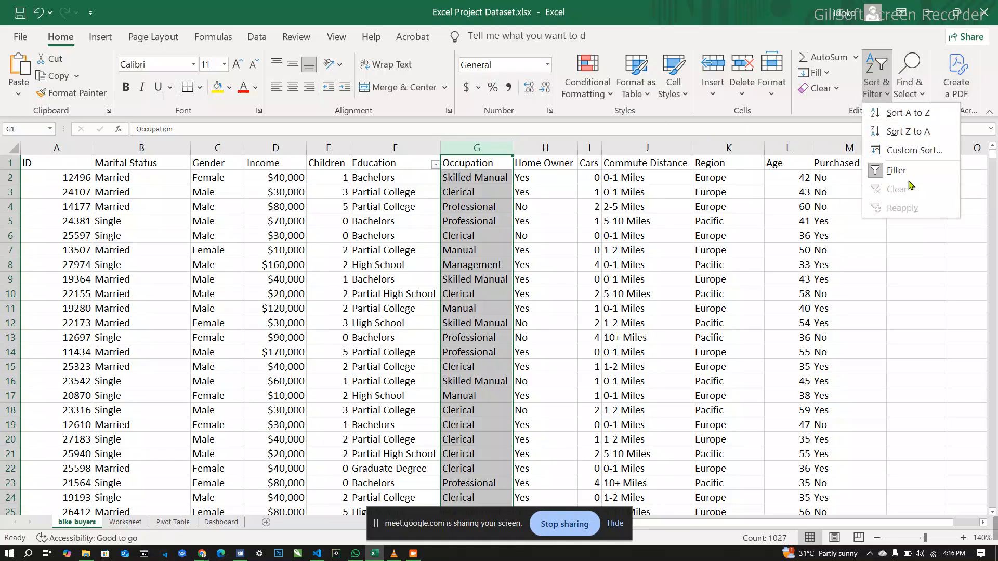
click(899, 170)
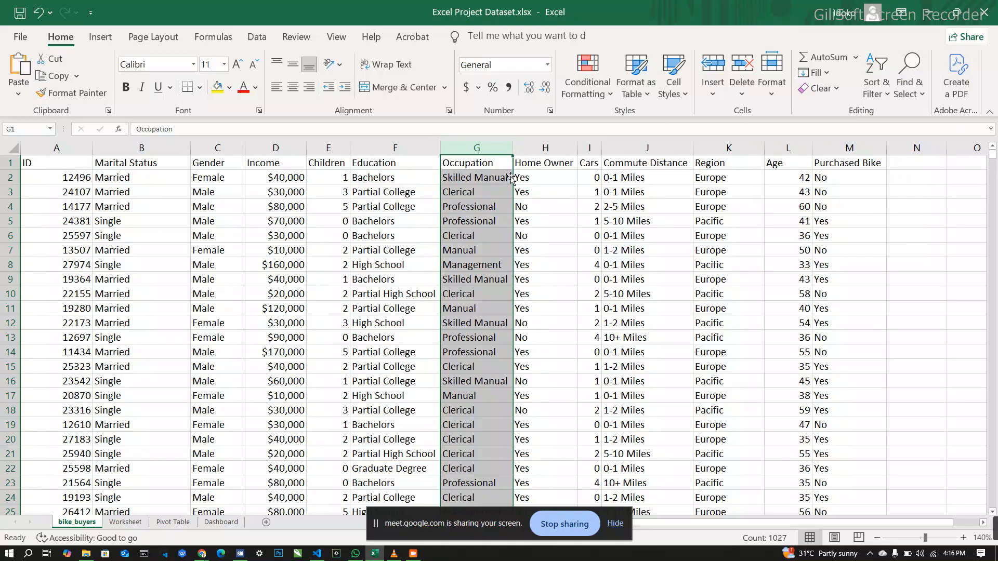
click(884, 70)
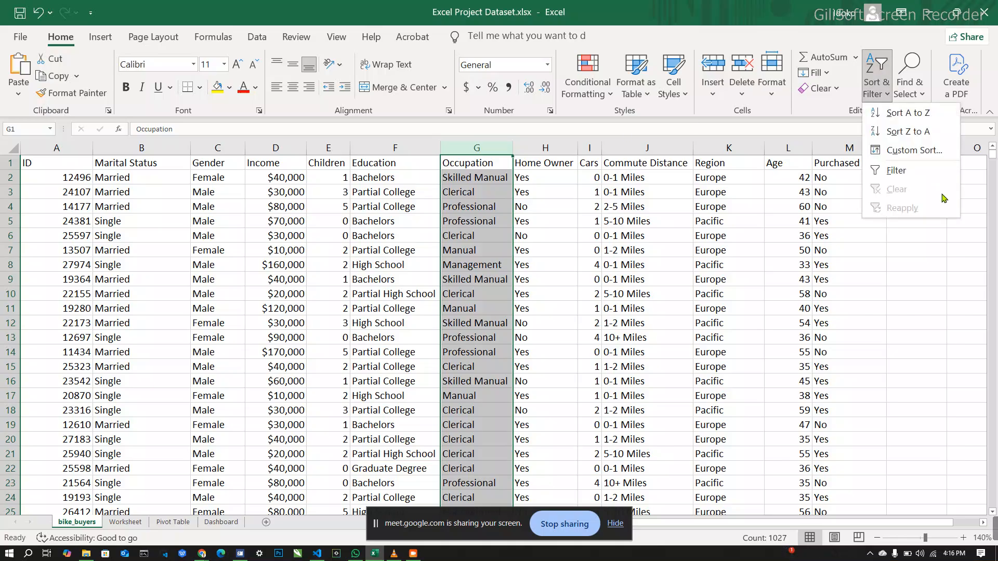
click(909, 176)
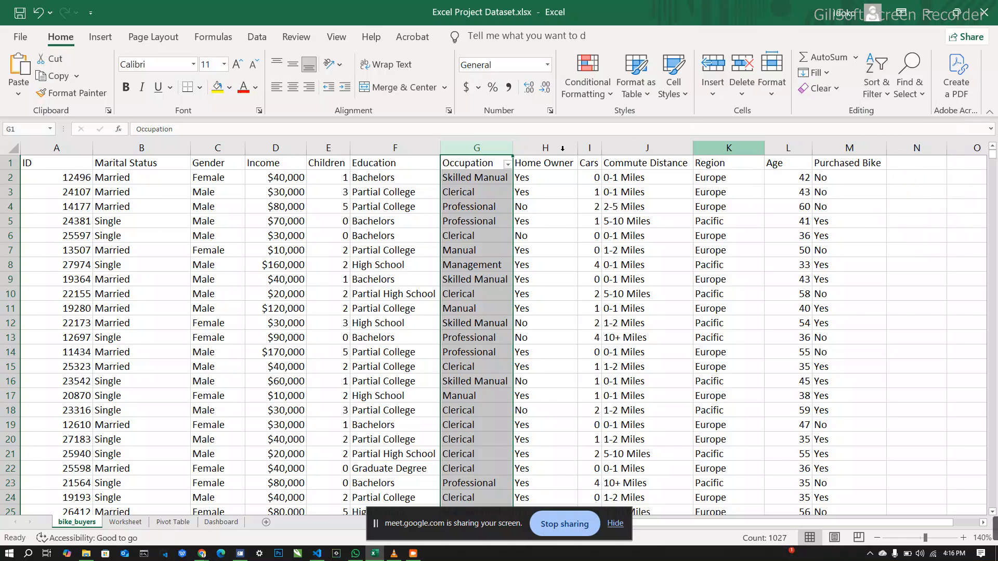
Step: Examine the distinct values in the Occupation column's filter list and close it without filtering
click(508, 164)
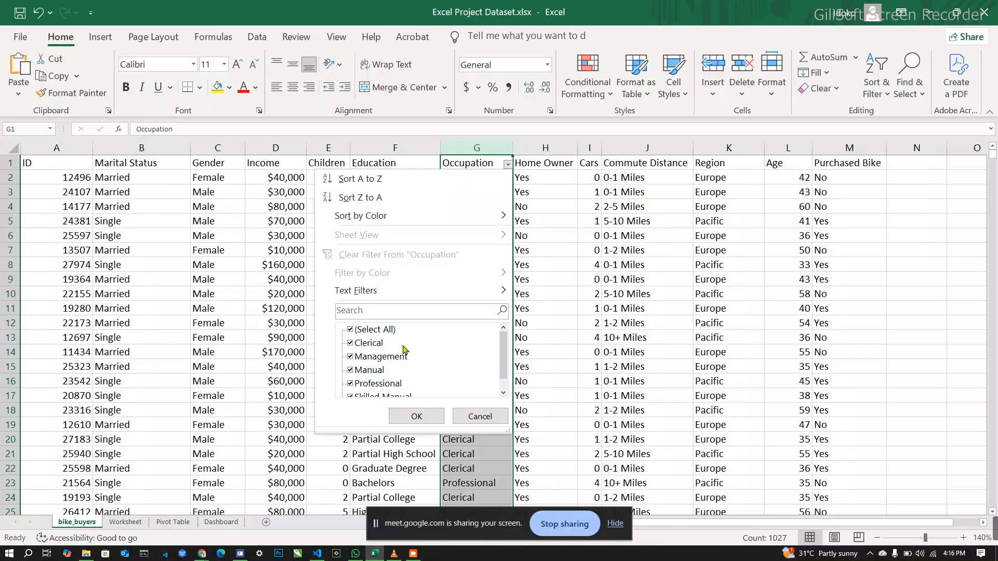
scroll(404, 349, down, 1)
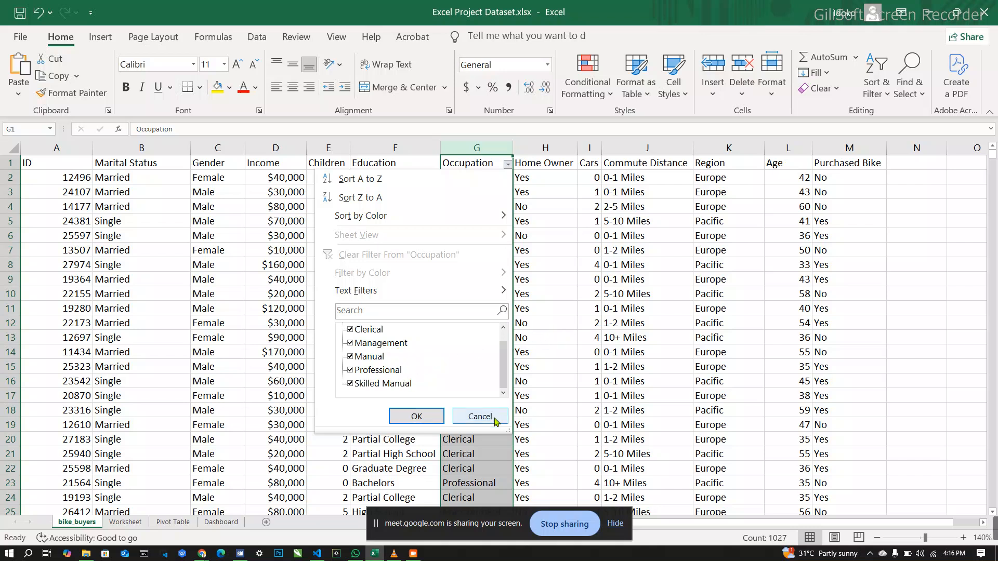
click(494, 417)
Step: Replace the Occupation filter with filters on all columns from Home Owner through Purchased Bike
click(547, 282)
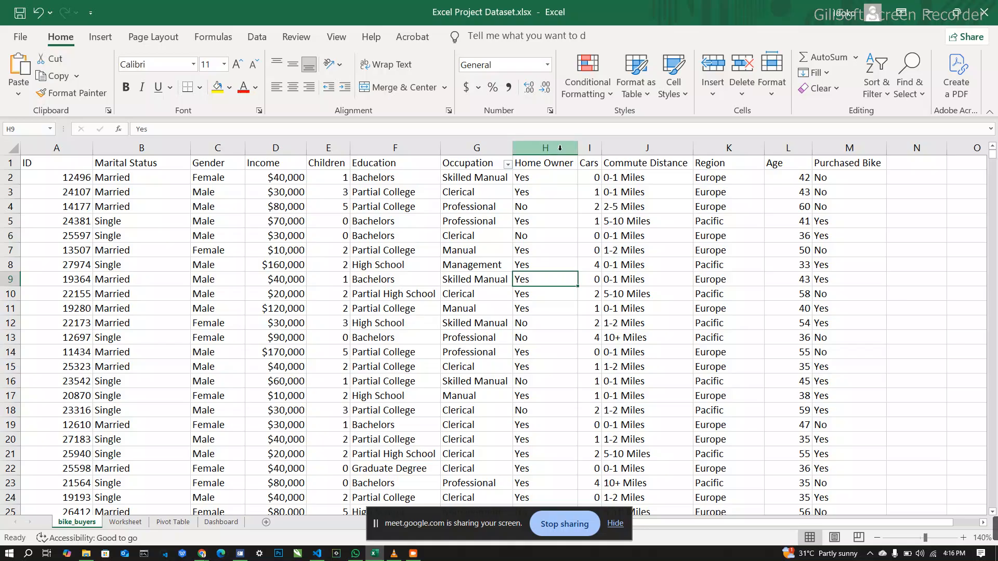
drag(560, 148, 825, 152)
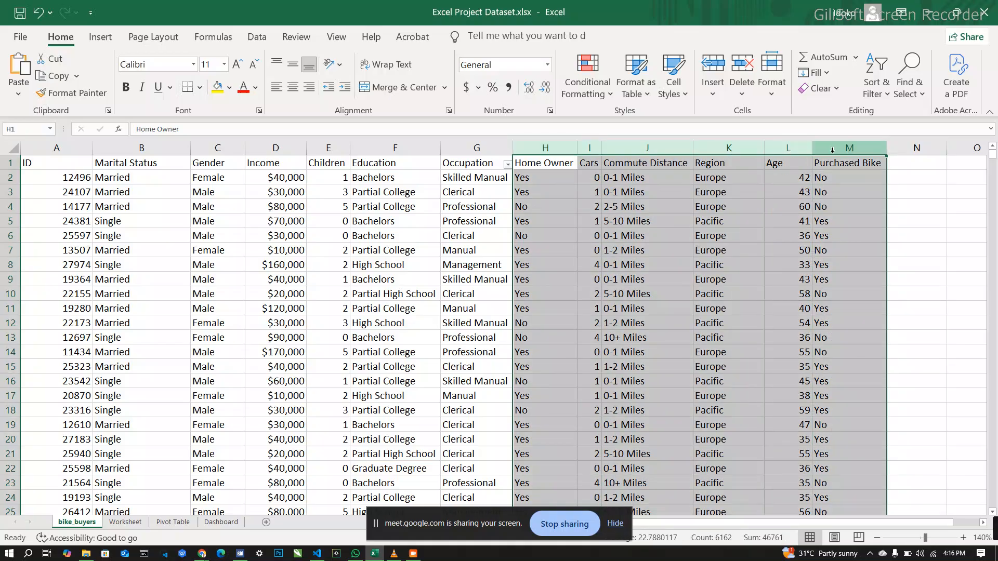
click(889, 97)
click(905, 171)
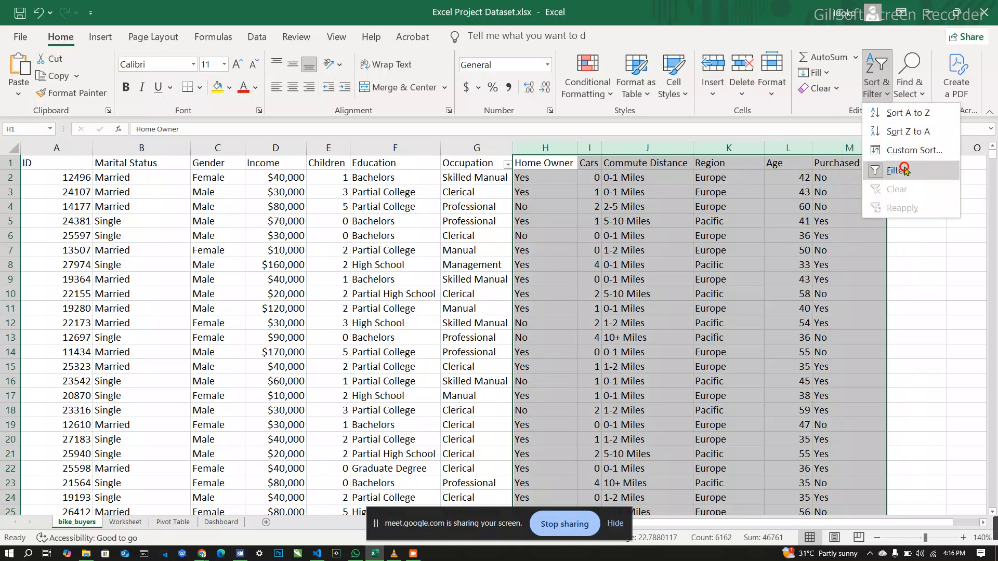
click(883, 88)
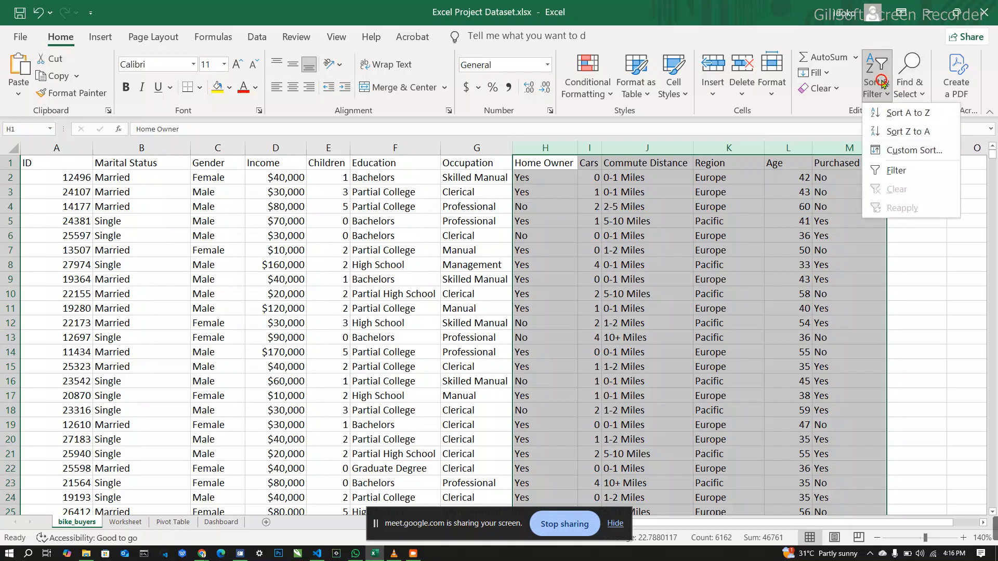
click(905, 170)
Step: Examine the distinct values in the Home Owner column's filter list and close it without filtering
click(566, 216)
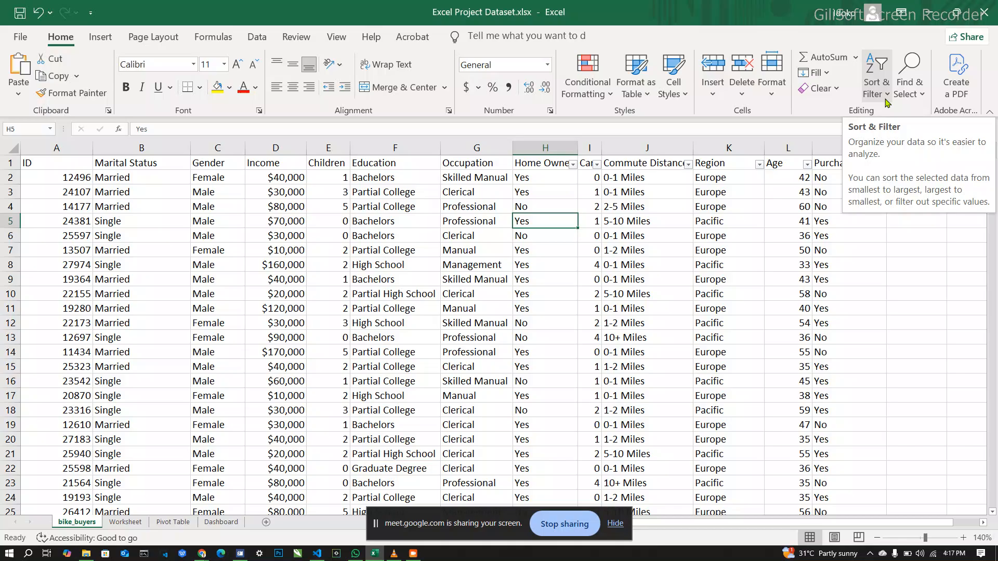
click(573, 165)
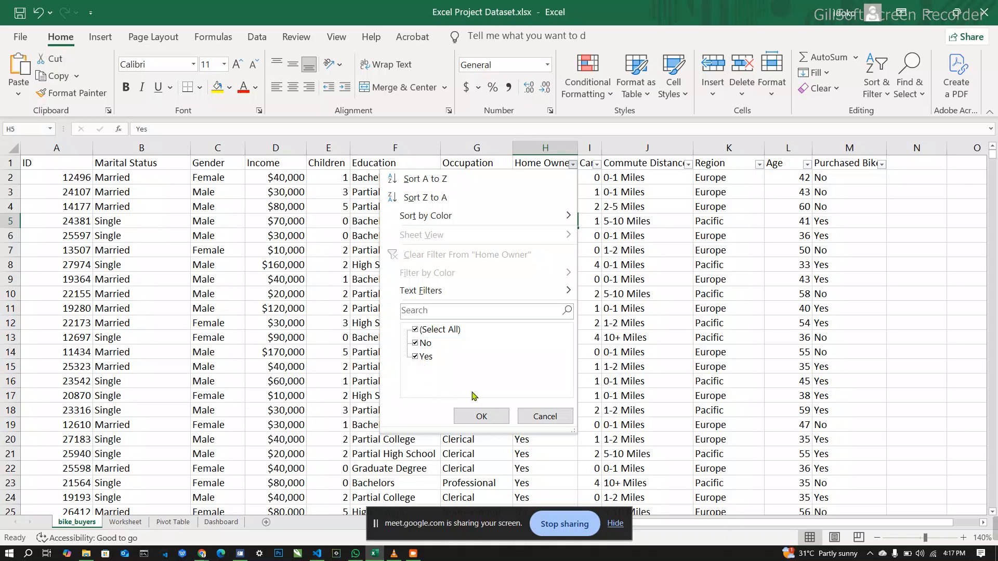
click(556, 424)
Step: Widen the Cars column so its header clears the filter arrow, and examine its distinct values without filtering
drag(601, 147, 622, 148)
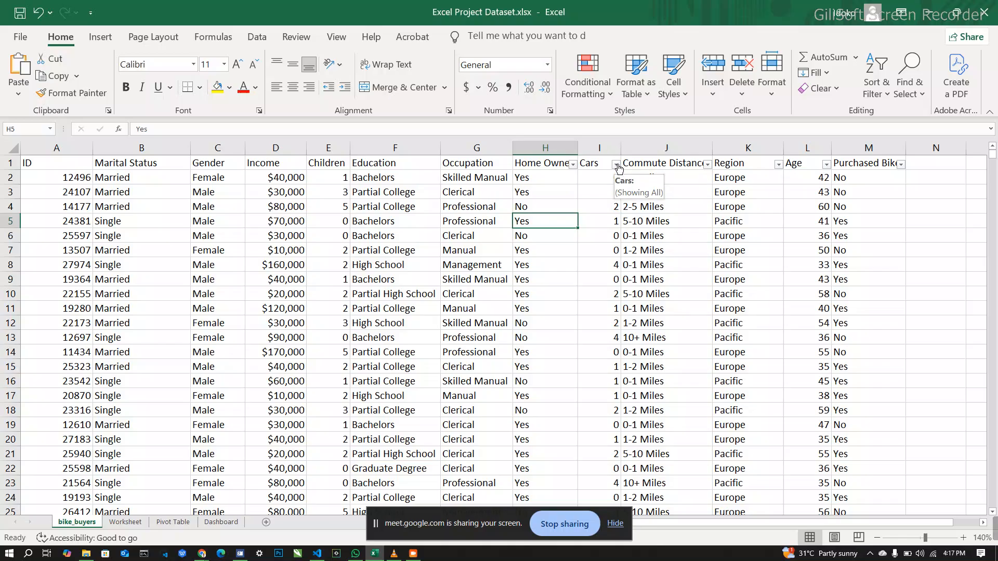
click(618, 165)
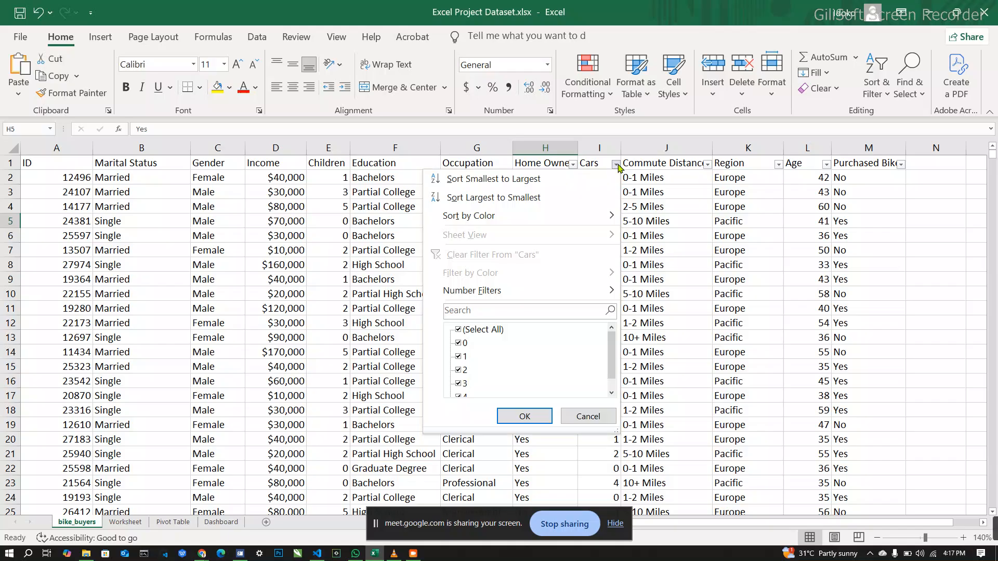
scroll(525, 351, down, 1)
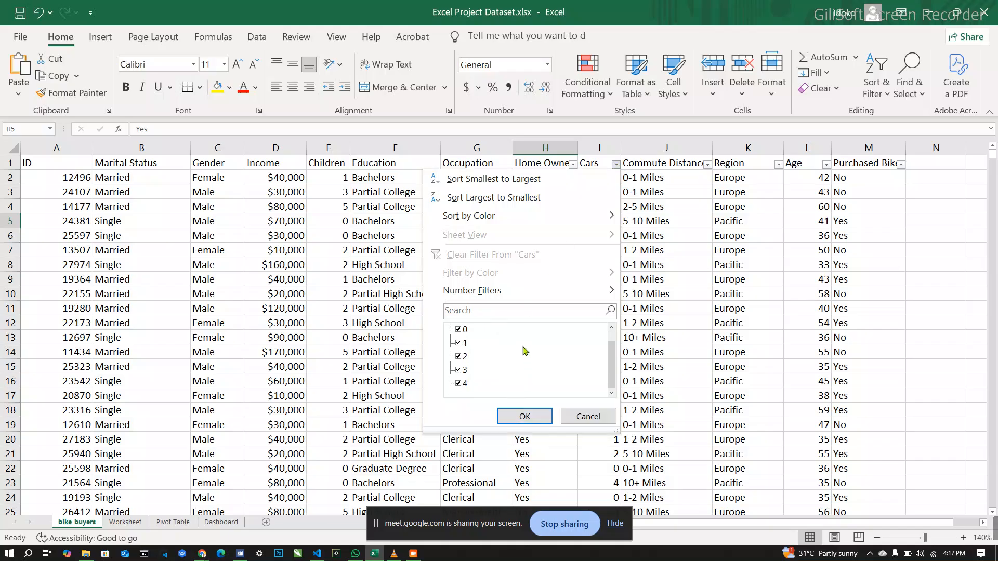
scroll(525, 351, up, 1)
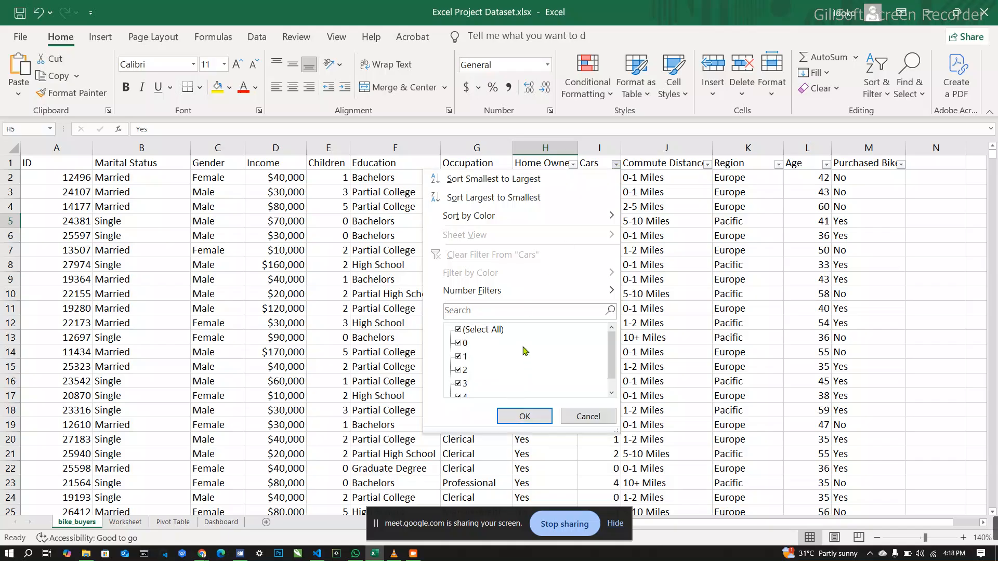
click(590, 418)
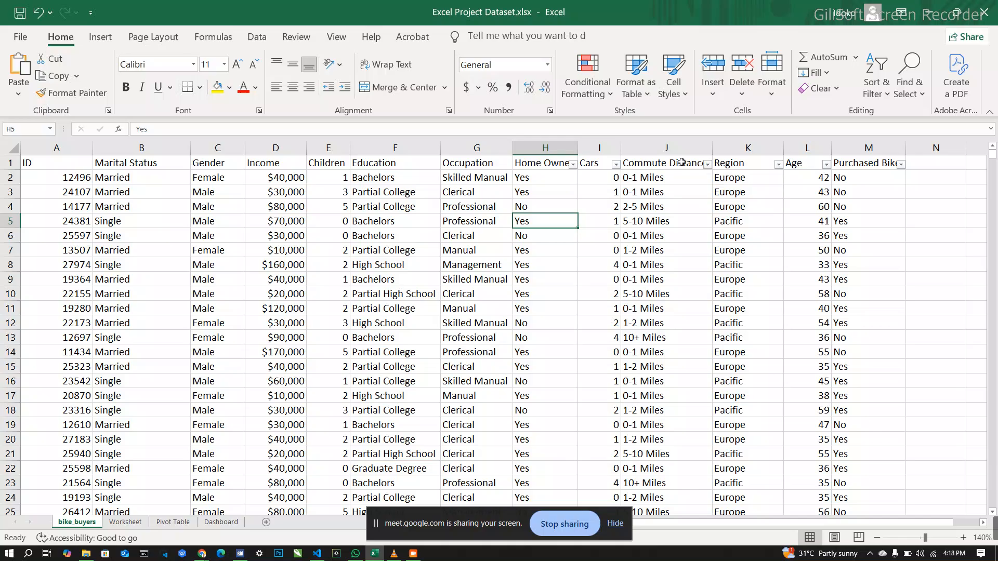
Step: Widen the Commute Distance column to show its full header, and examine its distinct values without filtering
drag(713, 148, 726, 145)
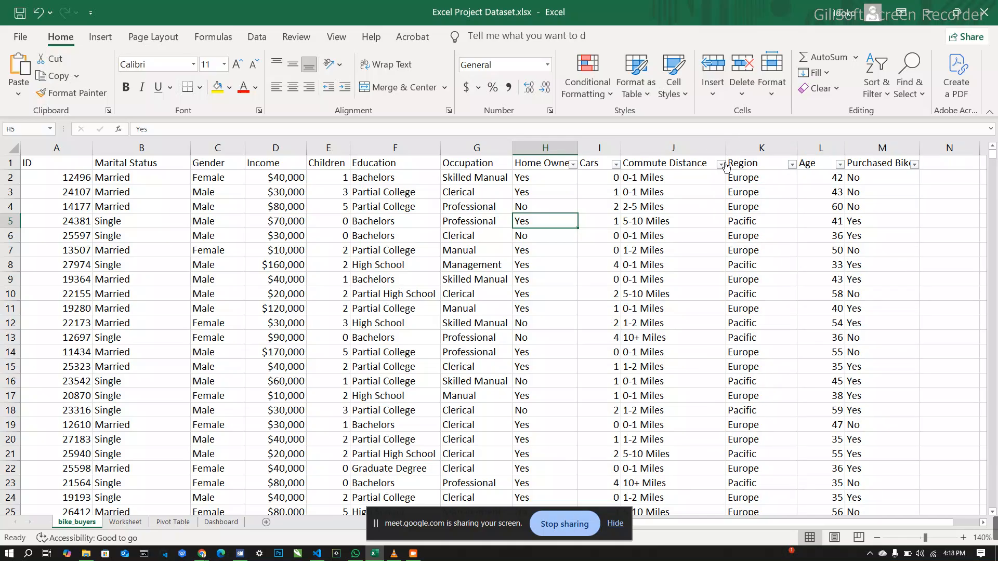
click(722, 165)
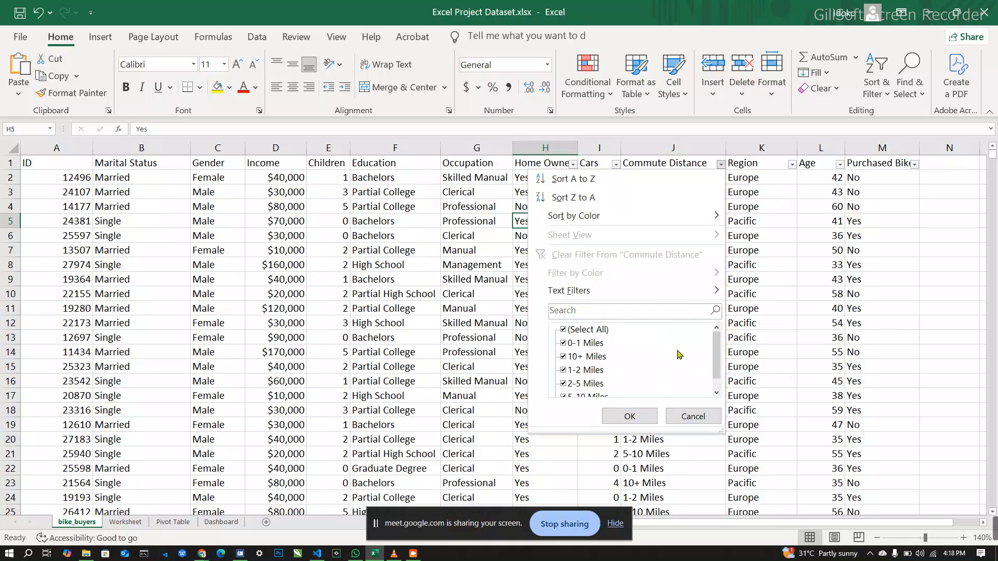
scroll(680, 355, down, 1)
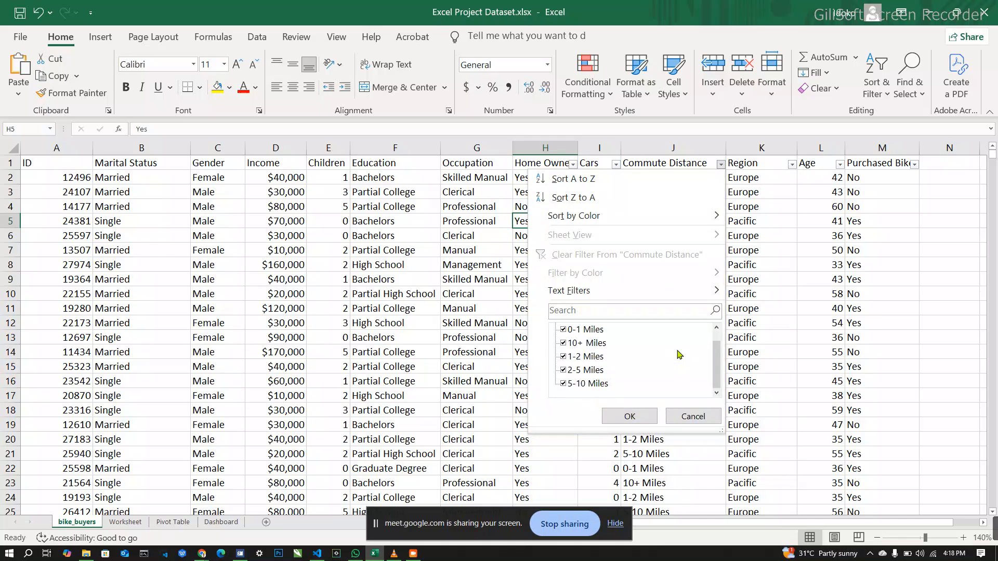
scroll(680, 355, up, 1)
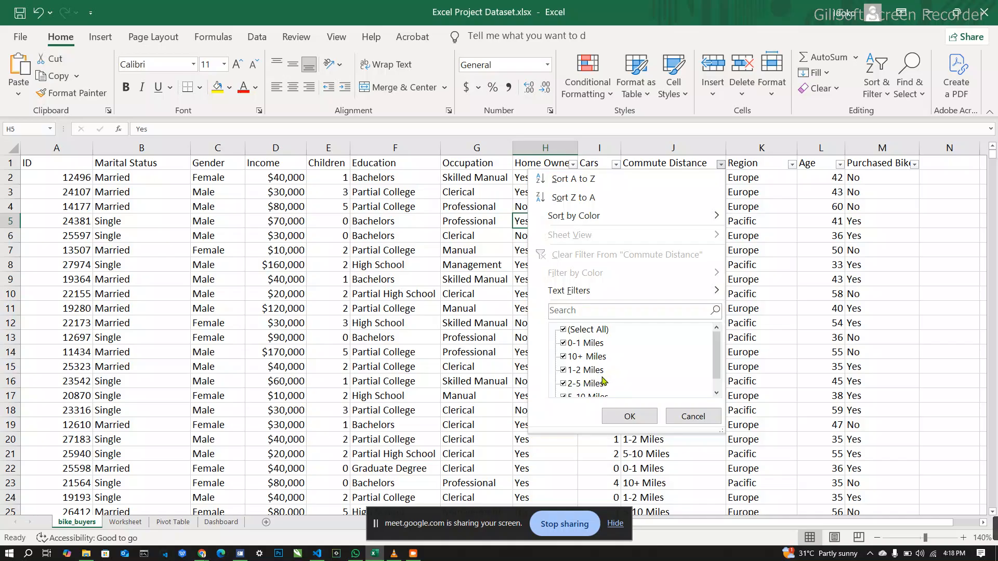
scroll(587, 388, down, 1)
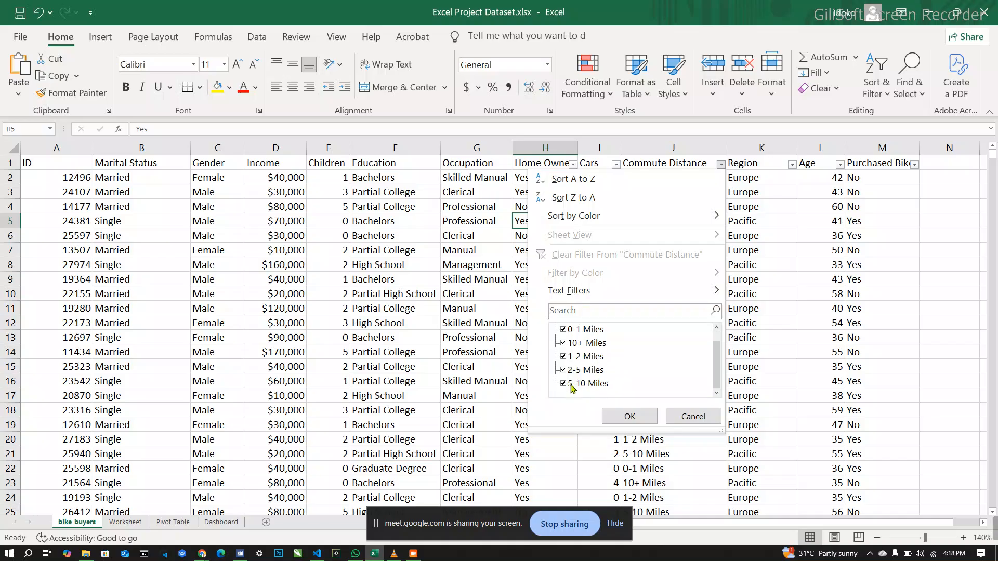
click(693, 416)
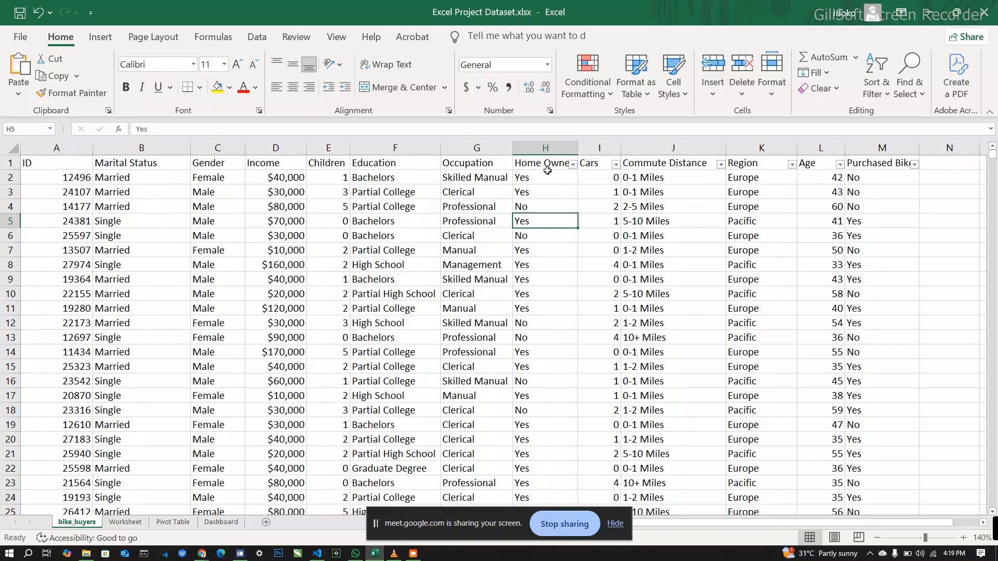
Step: Look through the dataset's rows and recheck the Home Owner column's distinct values in its filter list, without filtering
scroll(535, 318, down, 13)
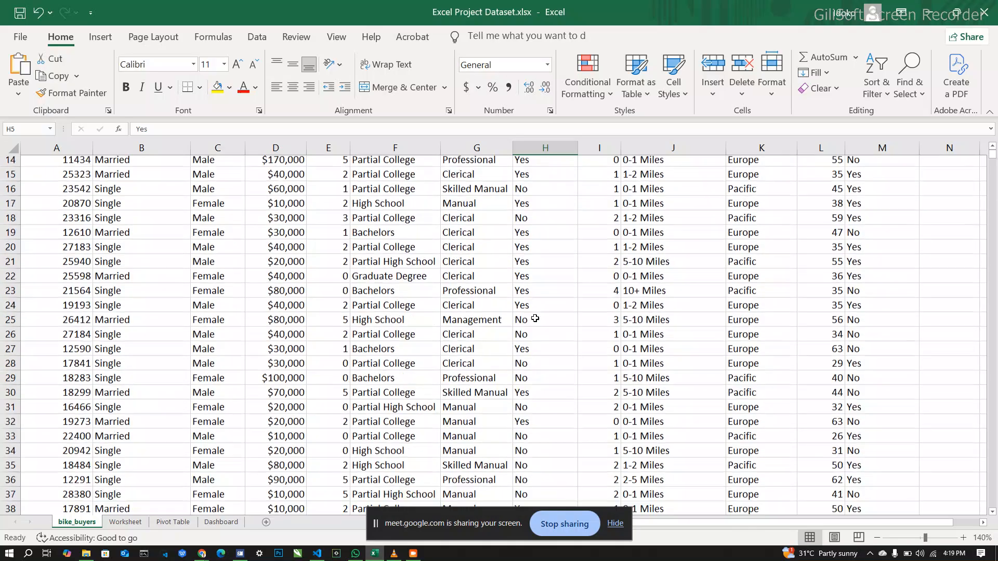
scroll(534, 318, down, 18)
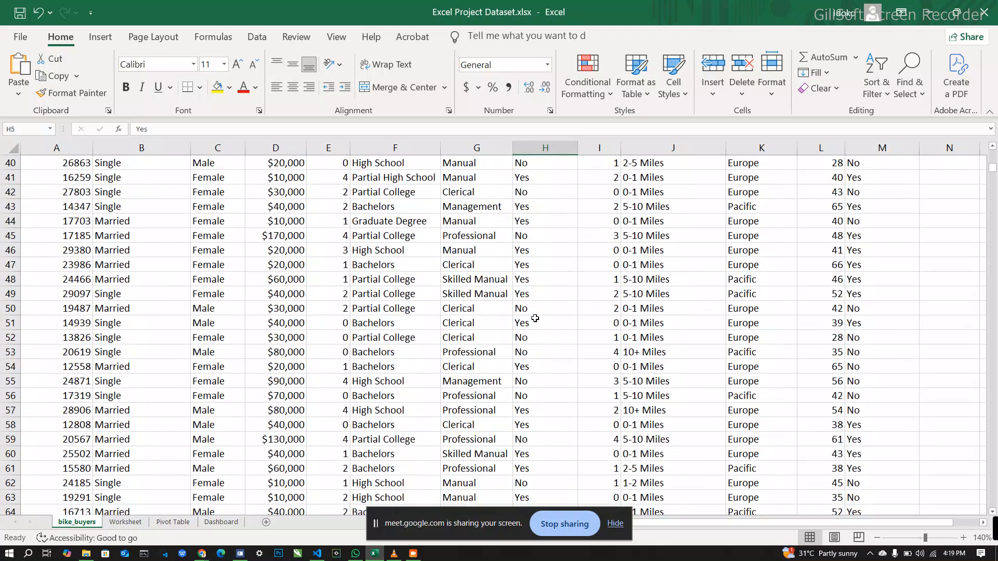
scroll(535, 318, down, 20)
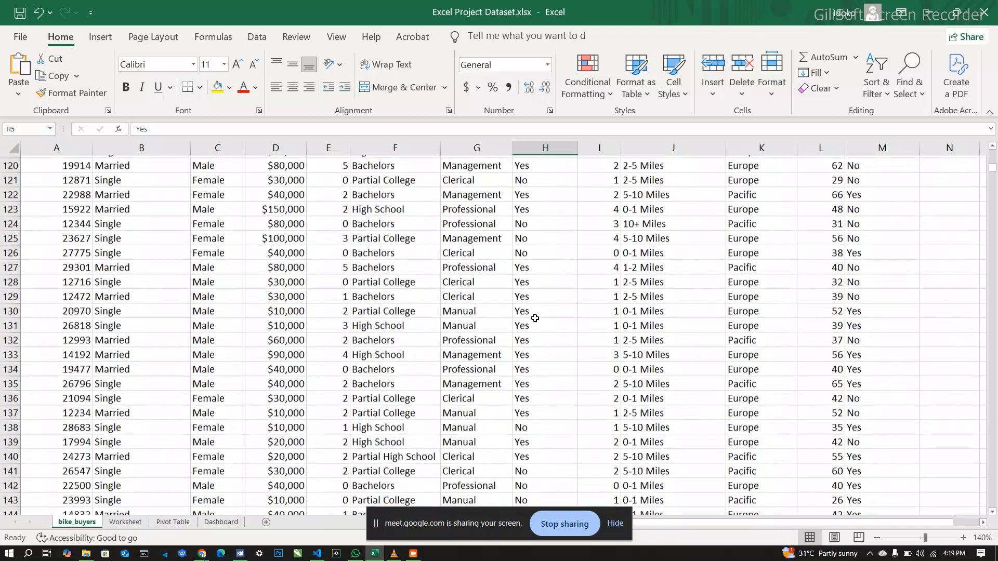
scroll(535, 318, down, 6)
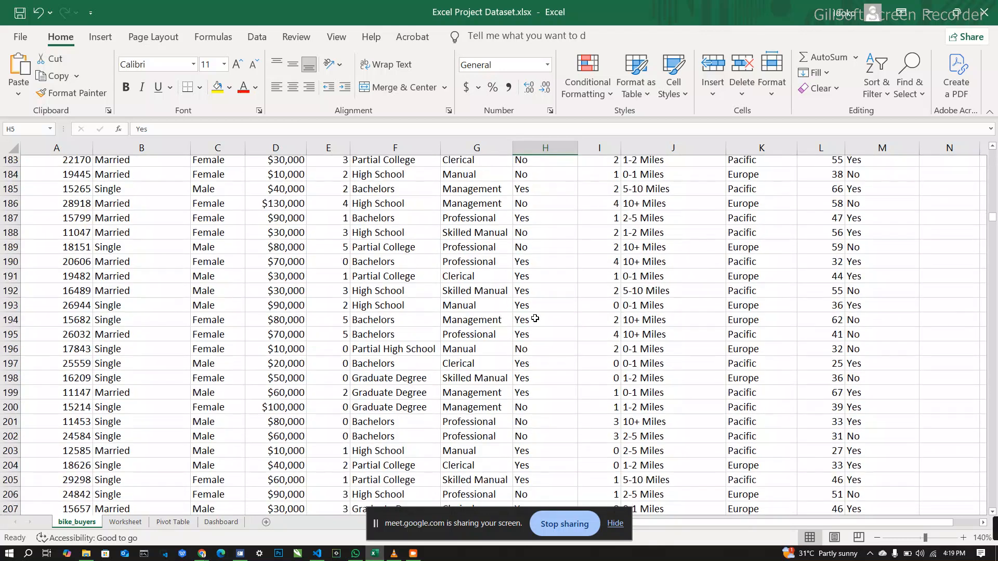
scroll(535, 318, up, 16)
scroll(535, 318, up, 20)
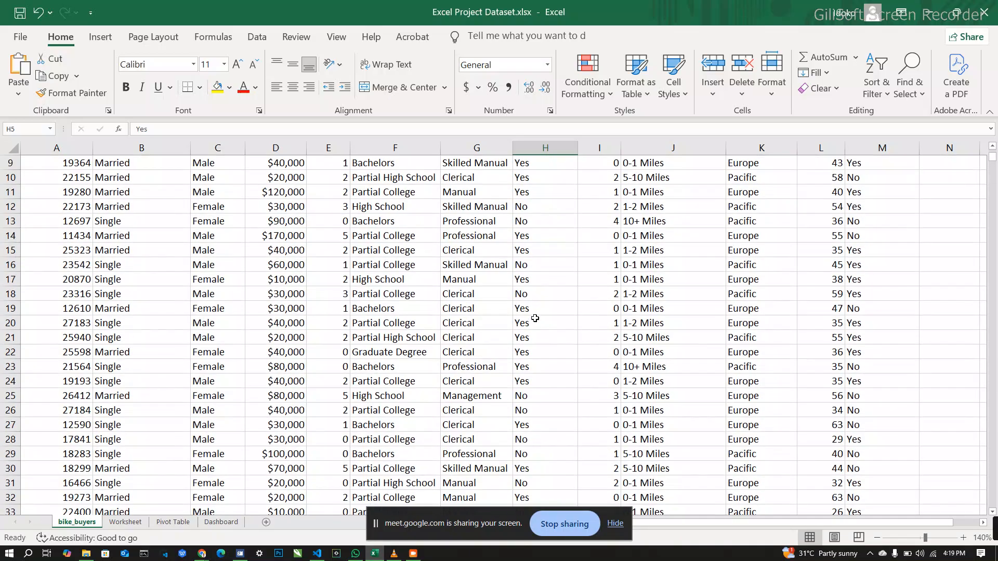
scroll(553, 221, up, 1)
scroll(554, 220, up, 2)
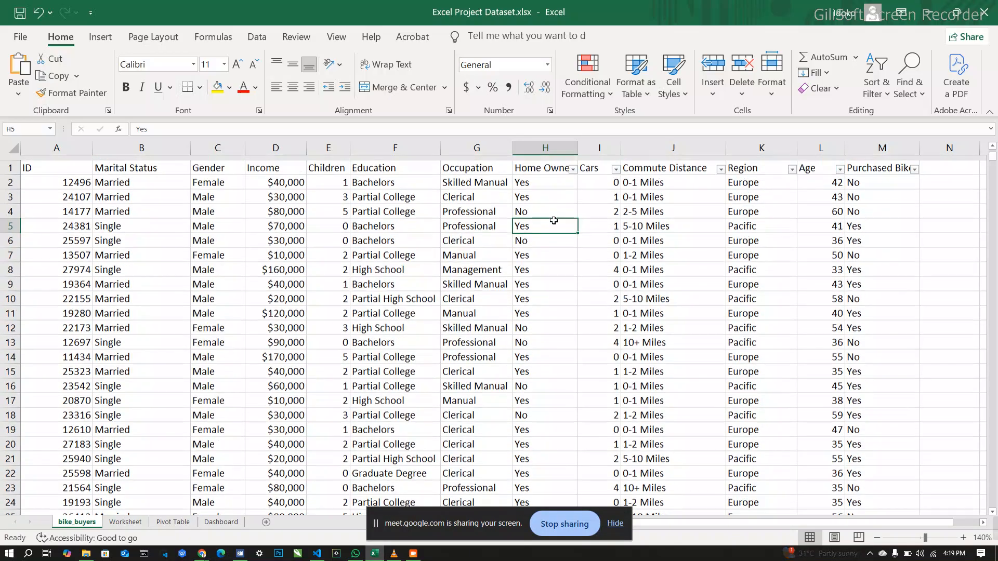
click(575, 165)
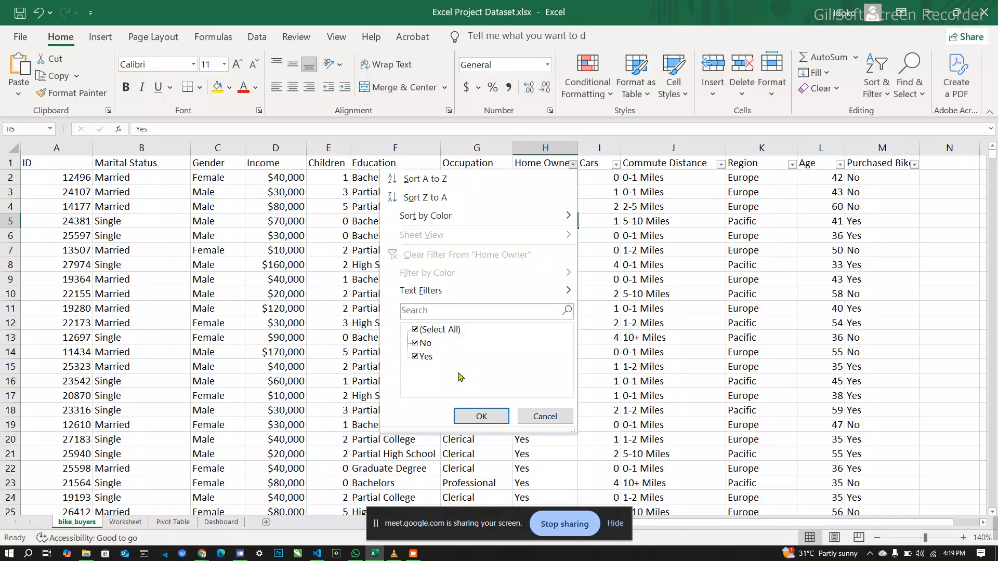
click(603, 322)
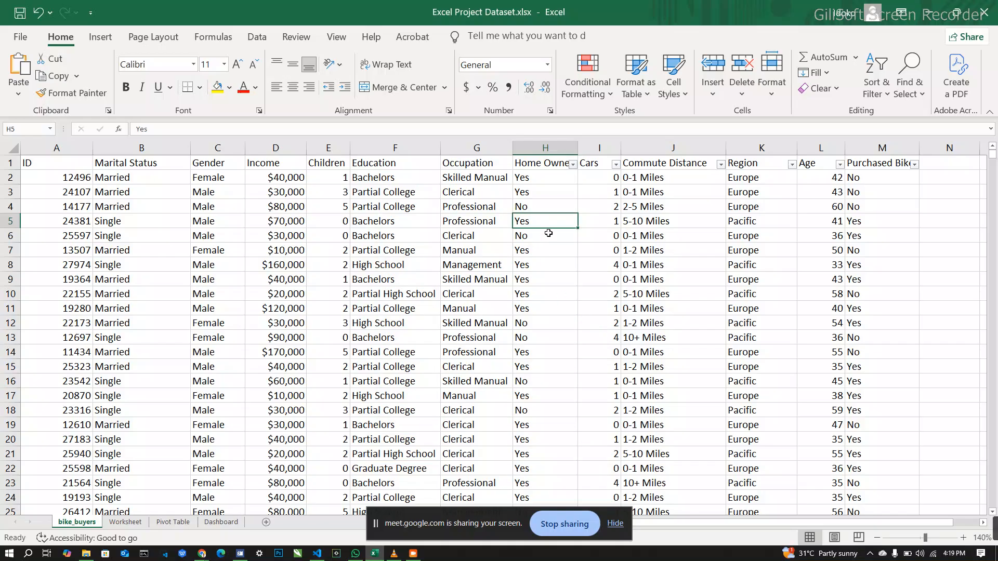
Step: Change the Home Owner entry in cell H7 to the misspelled value Yess
click(539, 250)
double_click(539, 250)
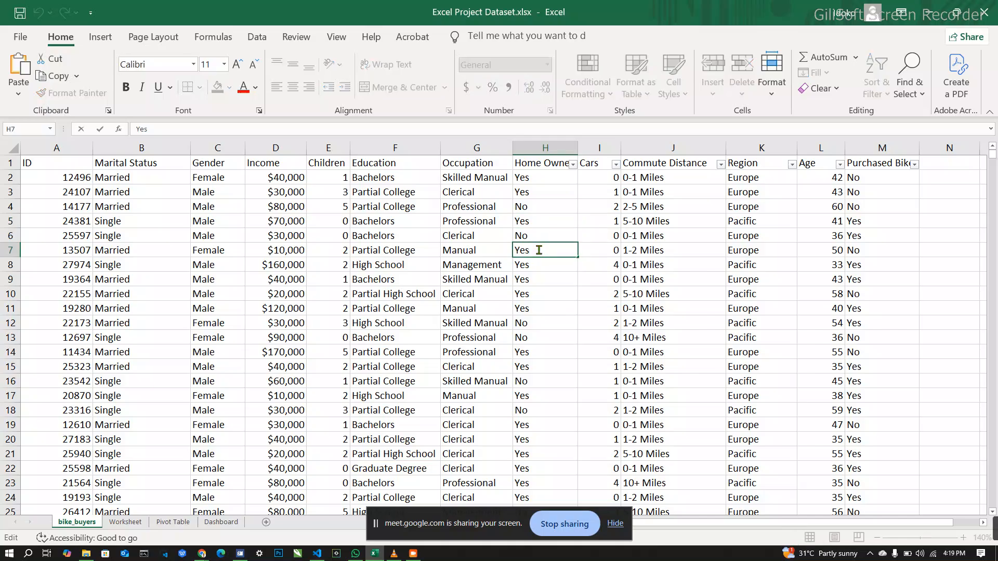
text(s)
click(544, 238)
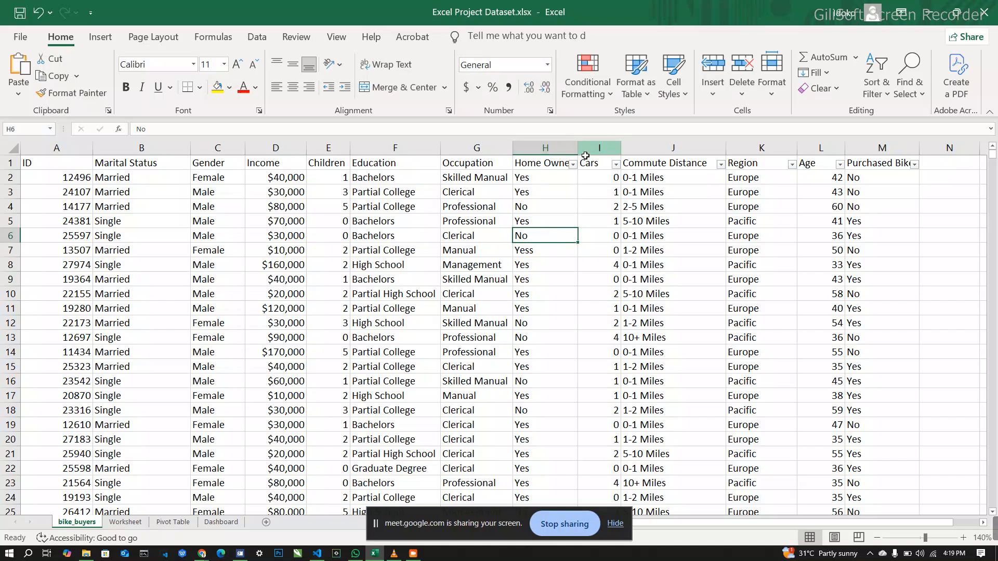
Step: Check the Home Owner column's filter list for the misspelled entry and close it without filtering
click(574, 165)
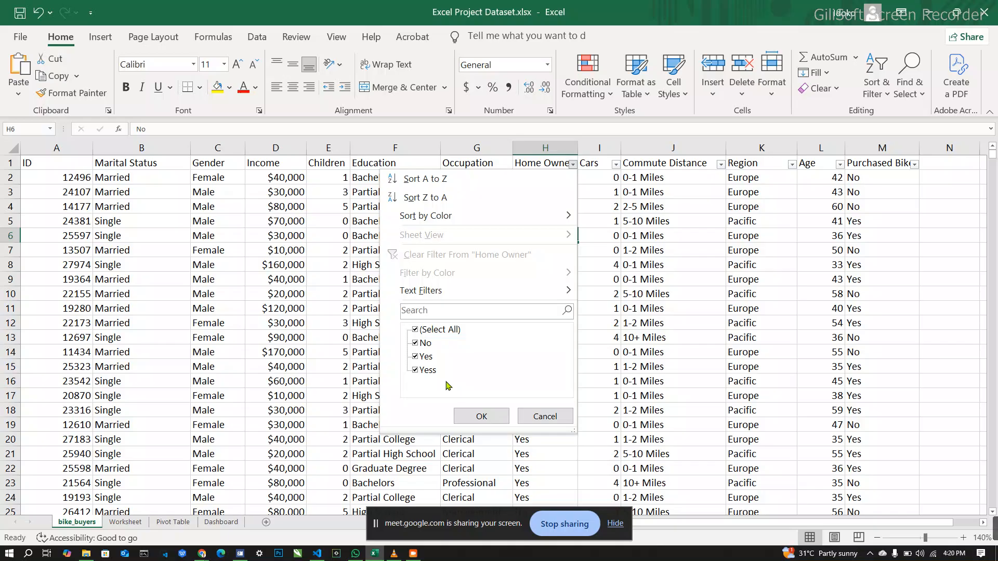
click(542, 415)
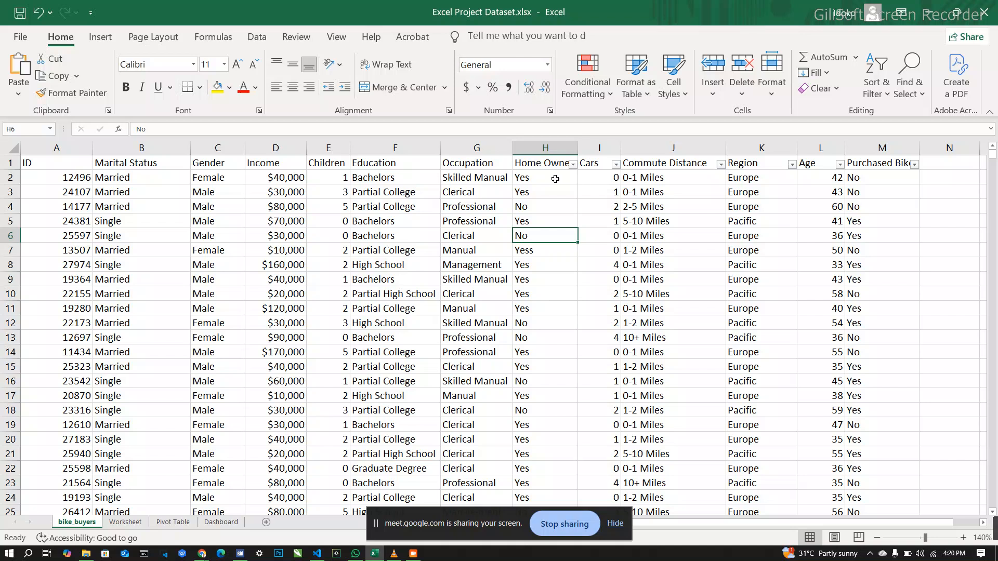
Step: Replace every Yess with Yes in the Home Owner column using Find and Replace
click(545, 150)
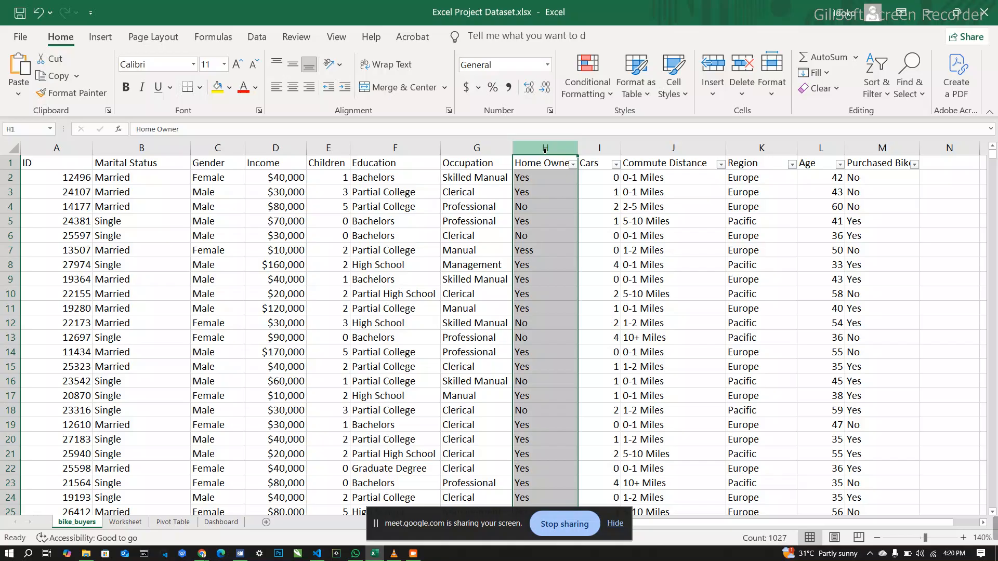
key(ctrl+h)
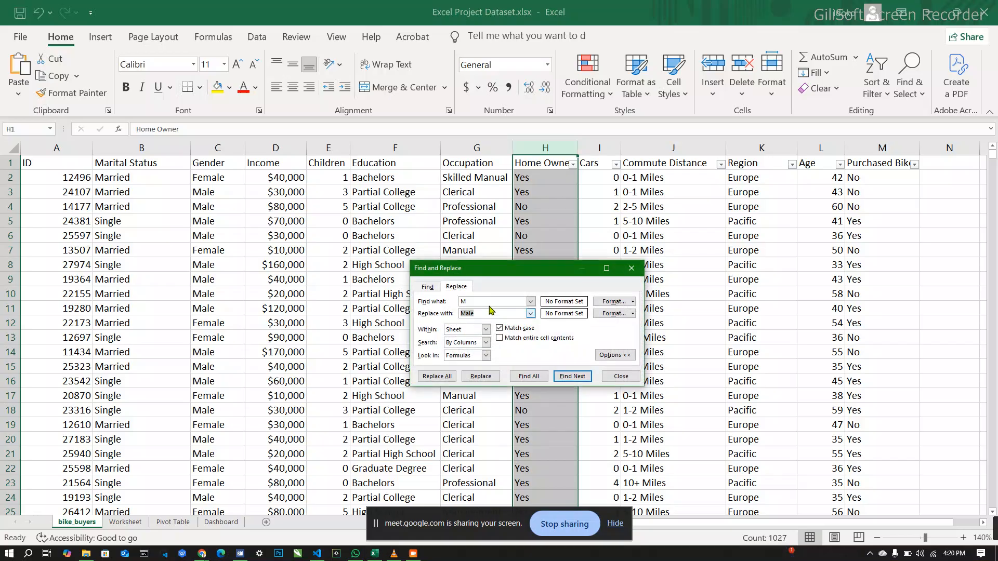
click(487, 303)
key(BackSpace)
text(Yess)
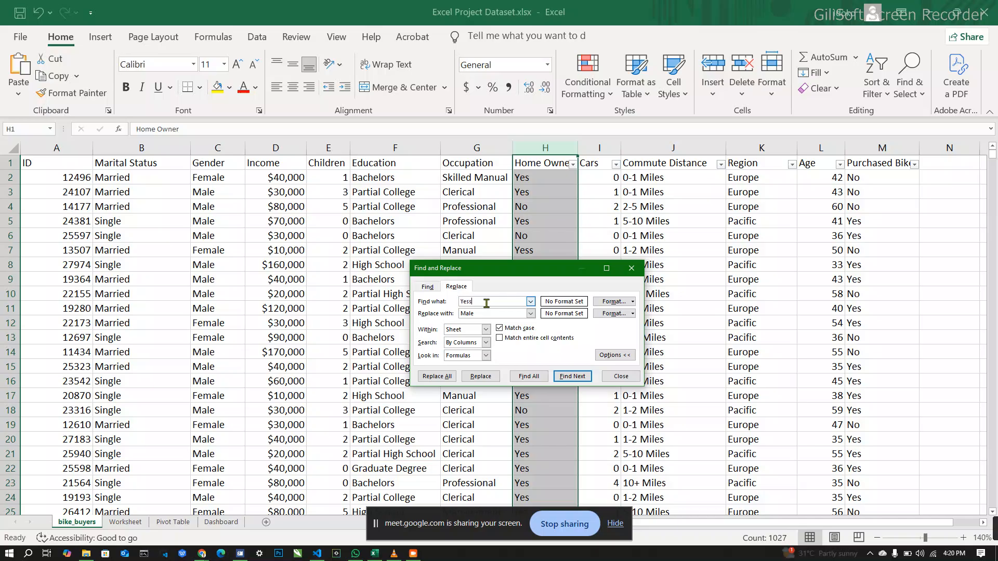
click(485, 313)
key(BackSpace)
key(BackSpace)
key(BackSpace)
key(BackSpace)
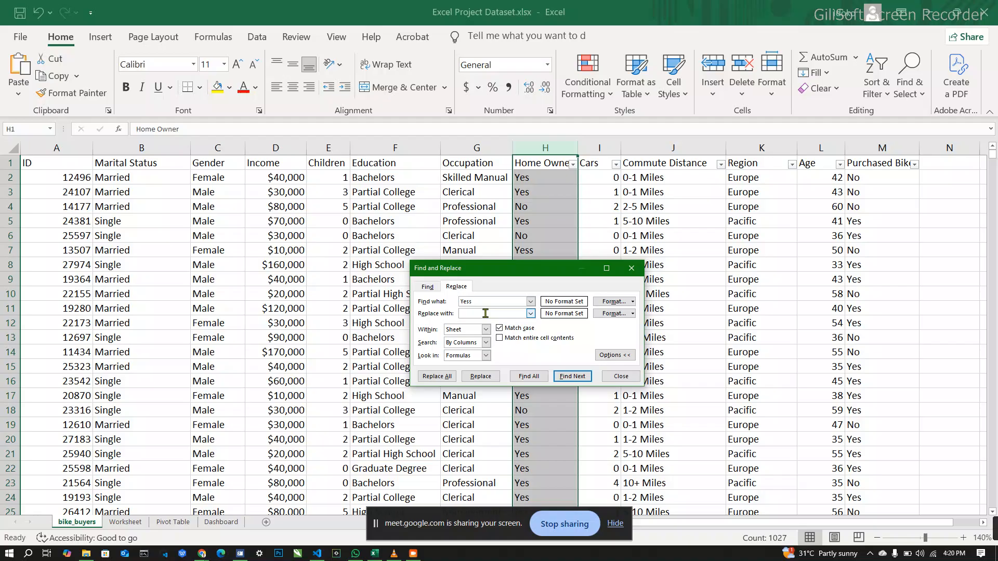
text(Yes)
click(441, 377)
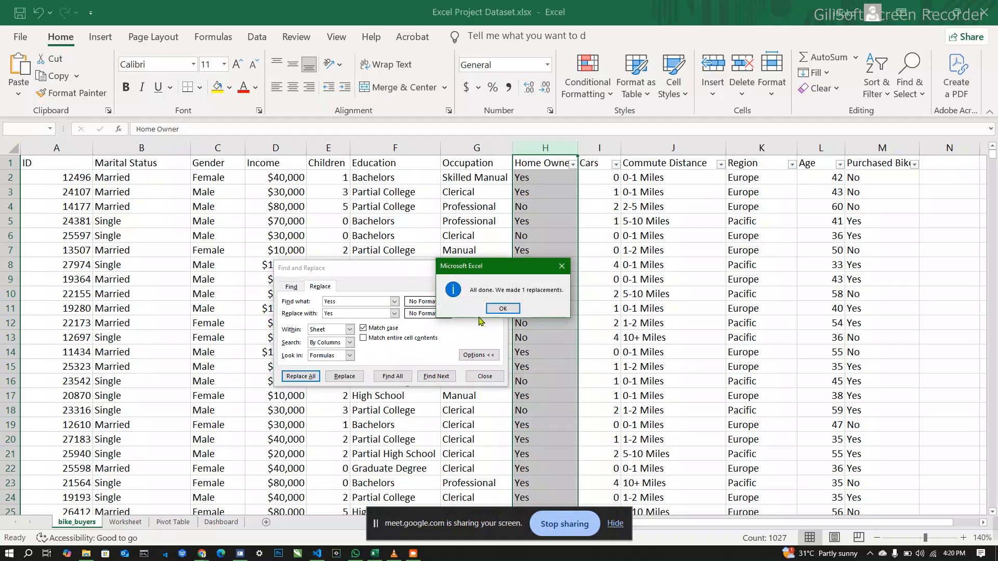
click(502, 312)
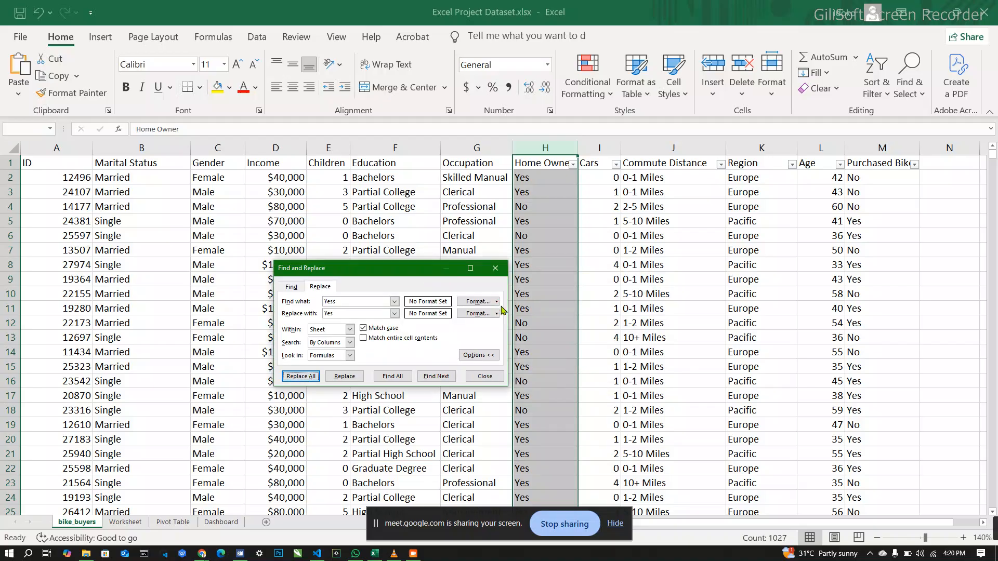
click(496, 270)
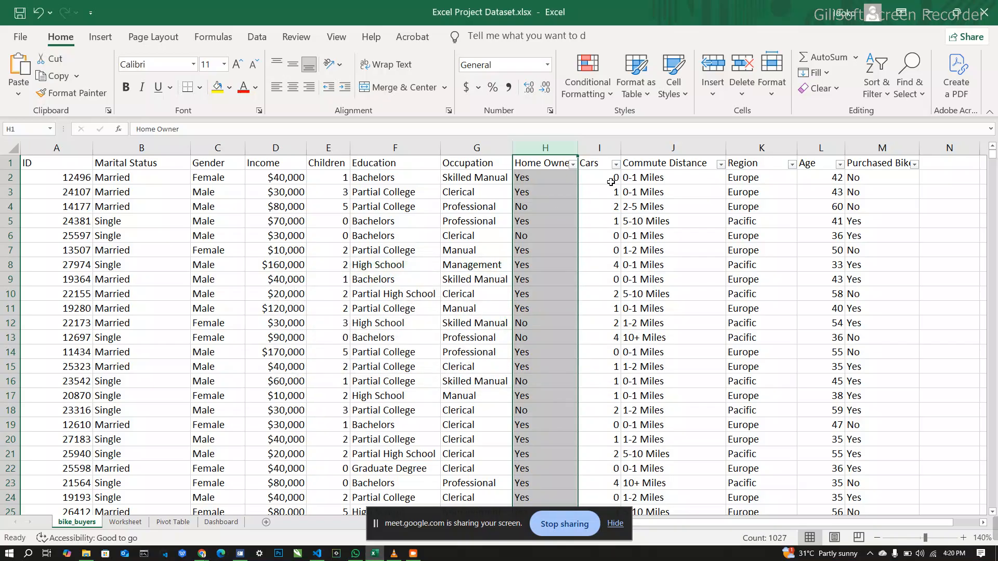
Step: Recheck the Home Owner column's distinct values without filtering, and look over the Cars column's entries
click(573, 165)
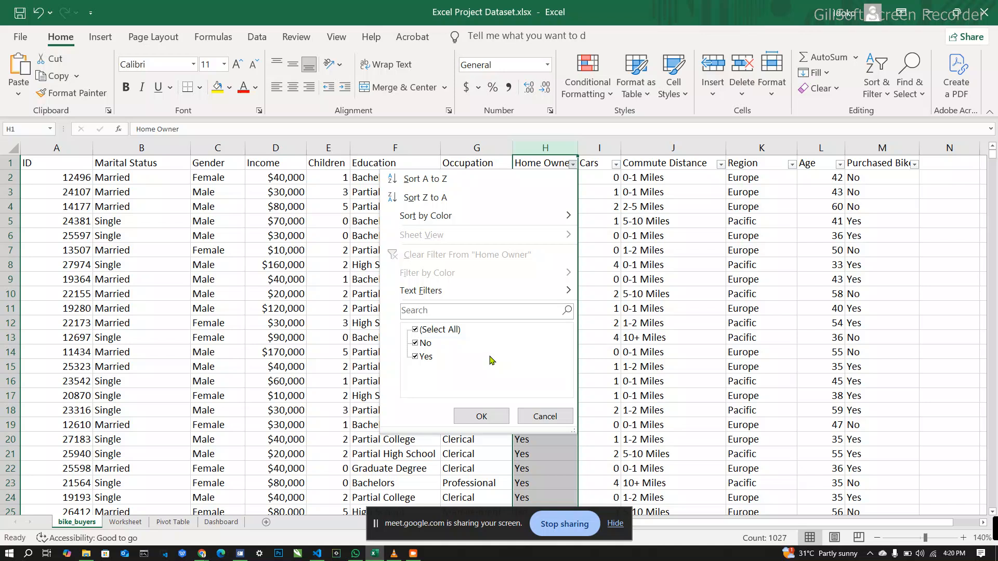
click(546, 418)
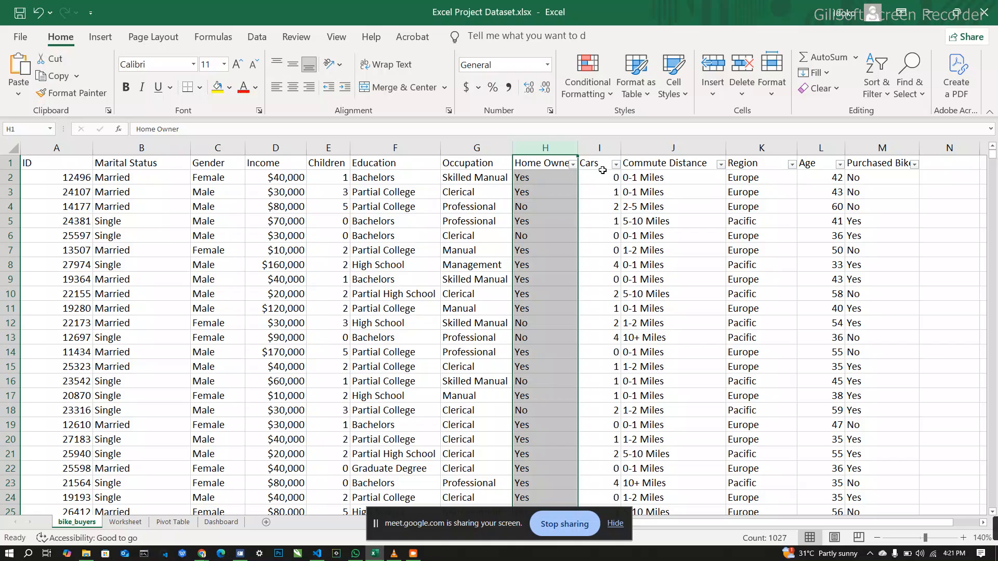
click(609, 192)
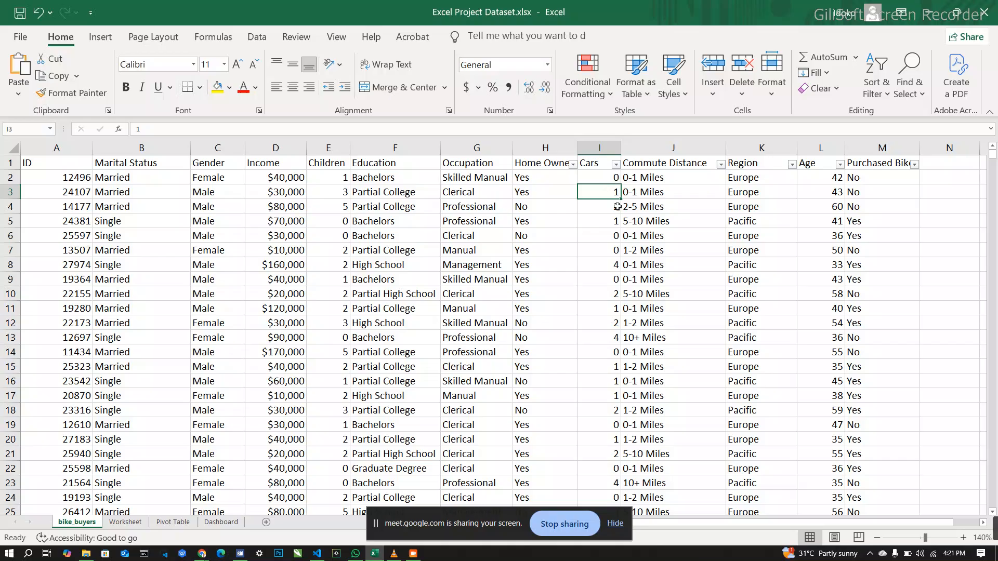
click(604, 237)
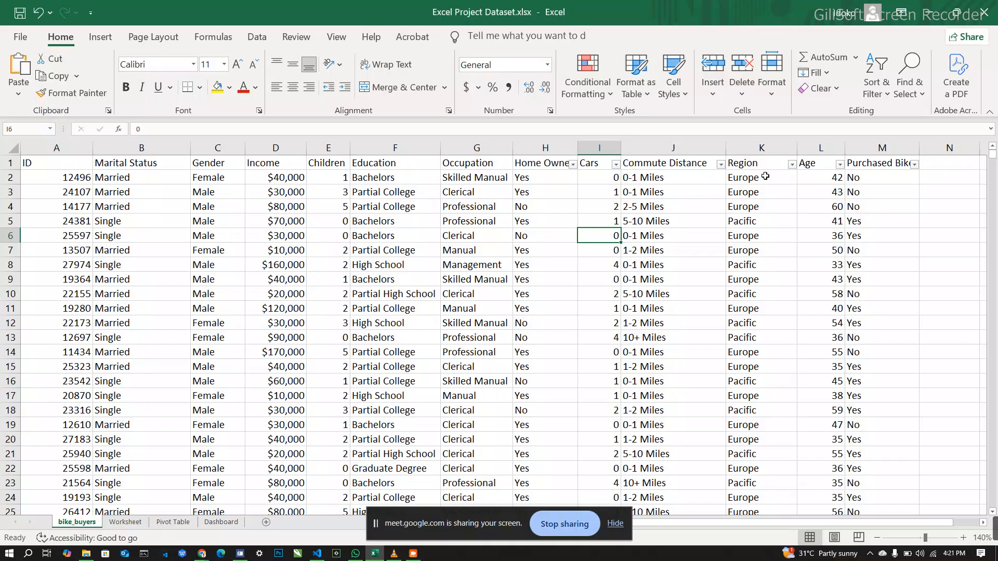
Step: Examine the distinct values of the Region and Age columns in their filter lists without filtering
click(791, 166)
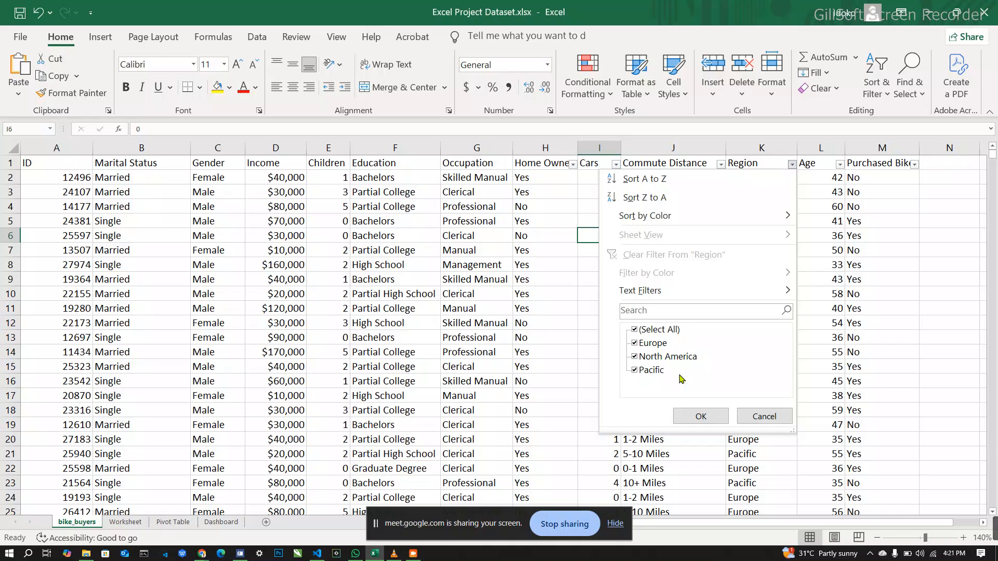
click(764, 416)
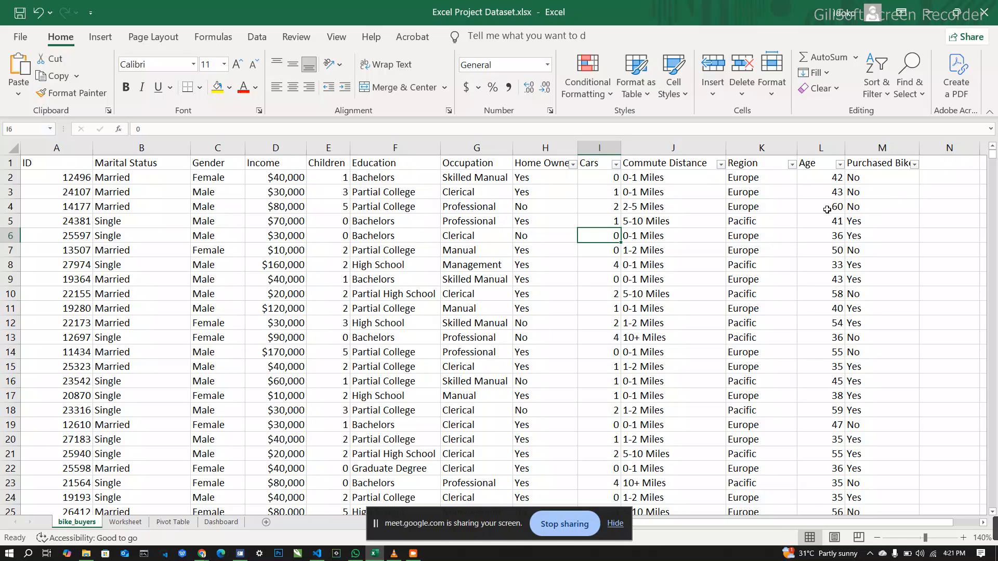
click(839, 165)
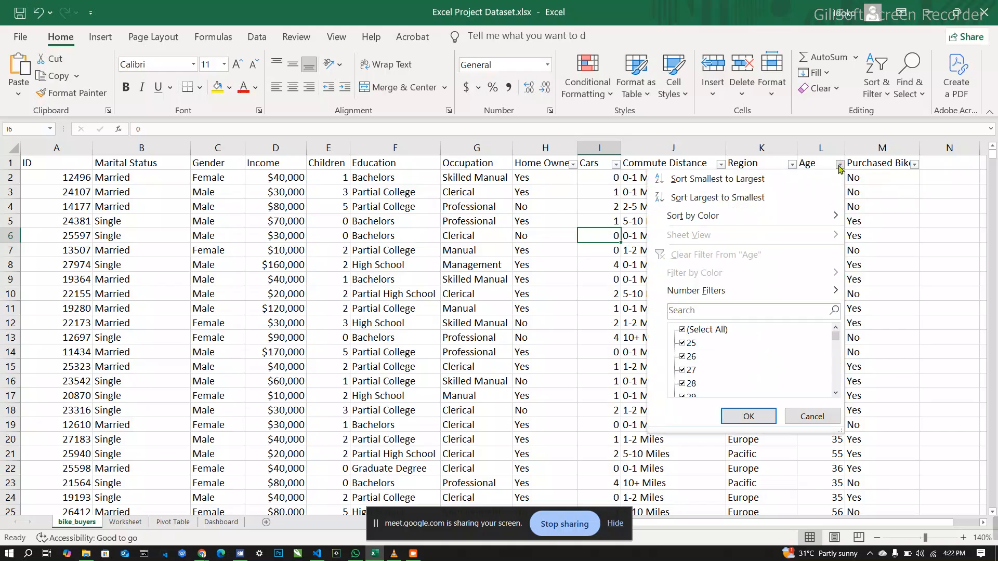
scroll(751, 374, down, 6)
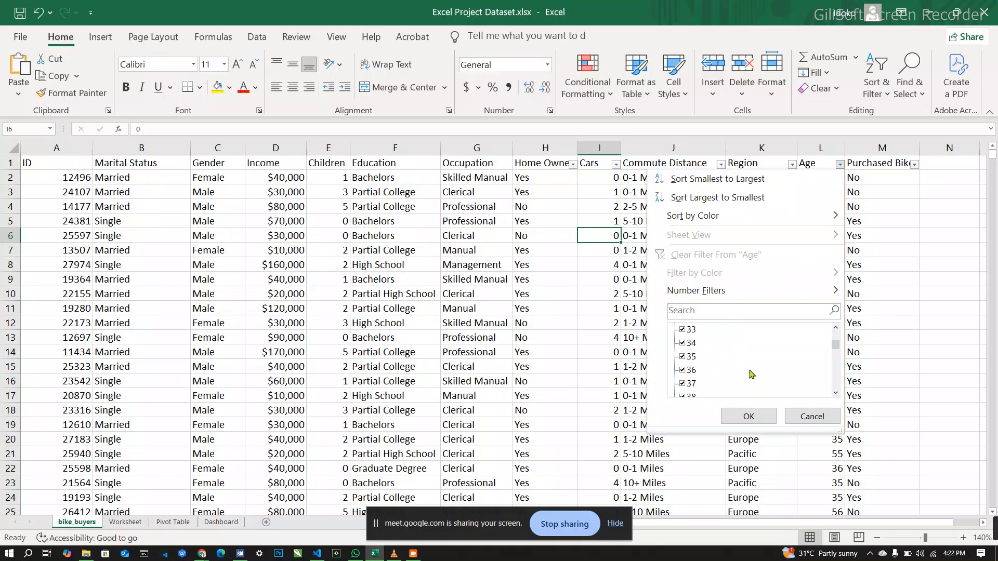
scroll(751, 374, down, 8)
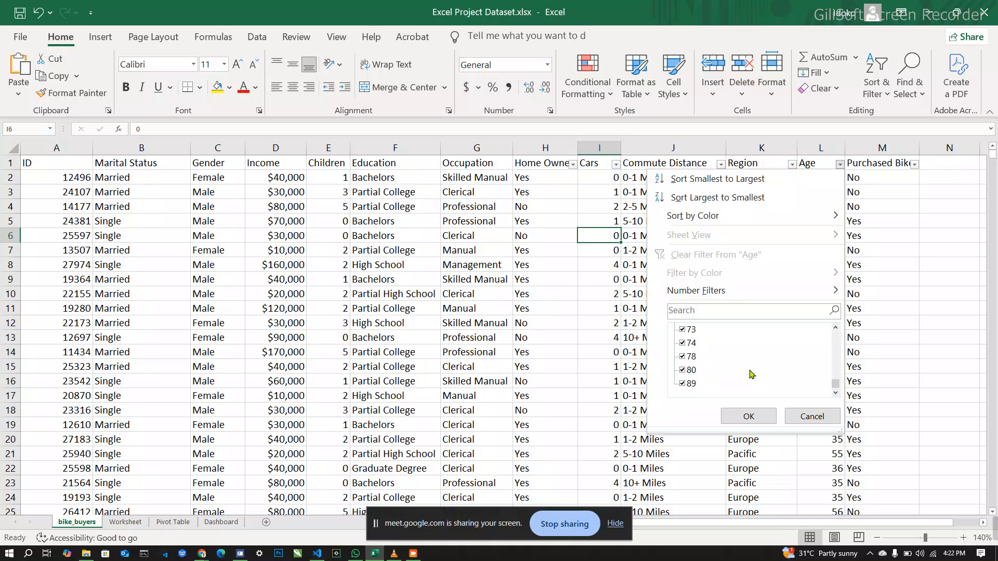
click(806, 414)
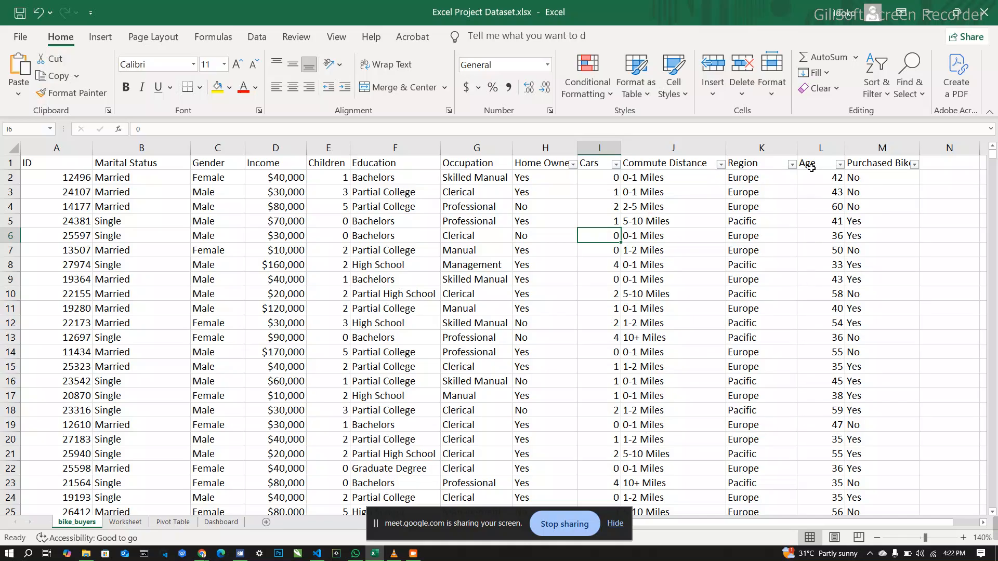
click(822, 173)
click(821, 165)
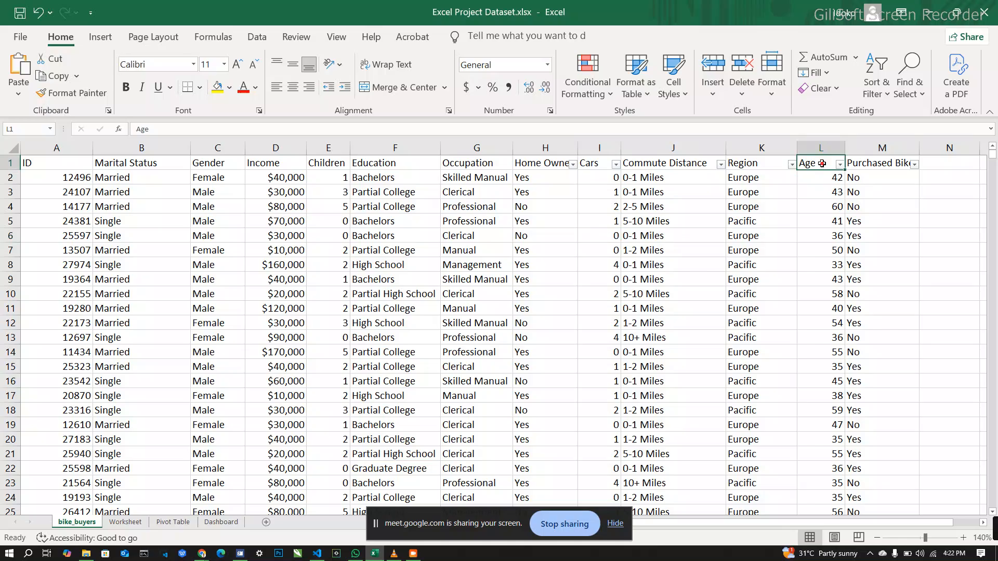
click(831, 194)
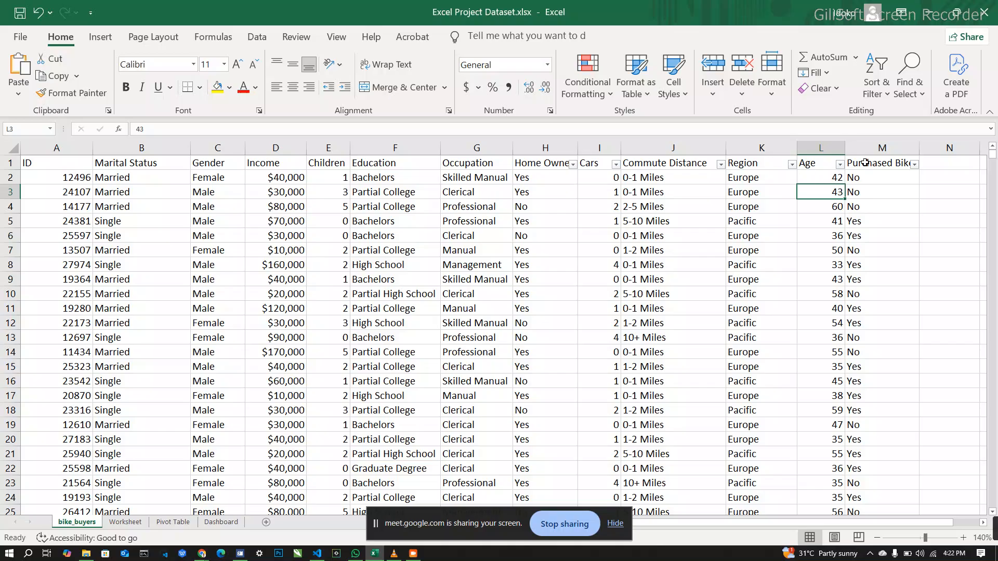
click(828, 146)
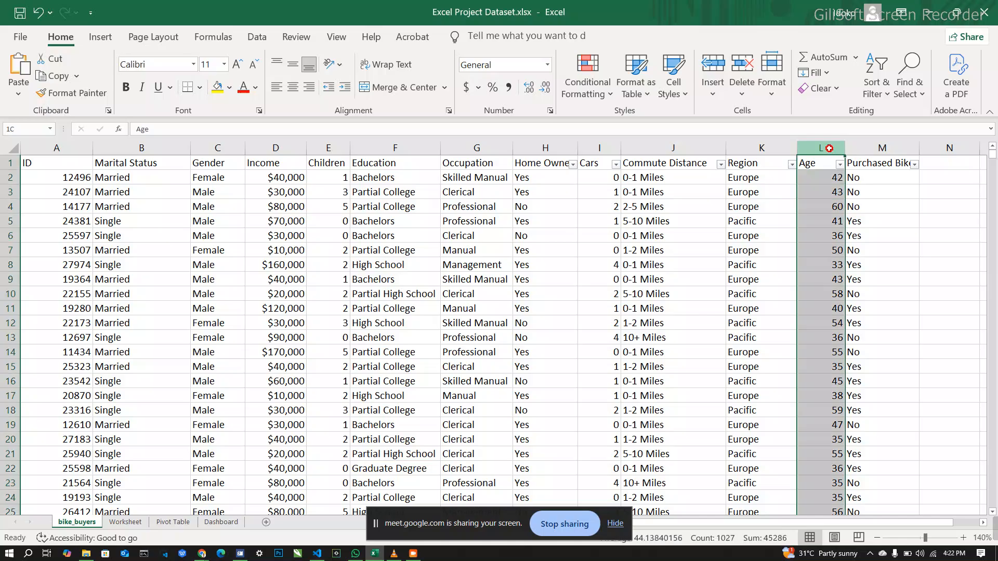
right_click(829, 146)
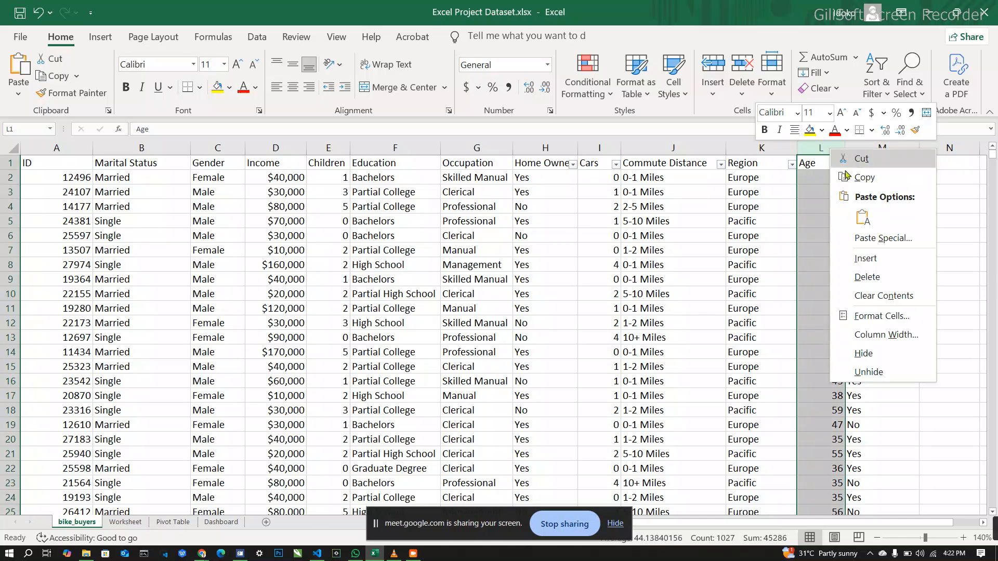
click(865, 258)
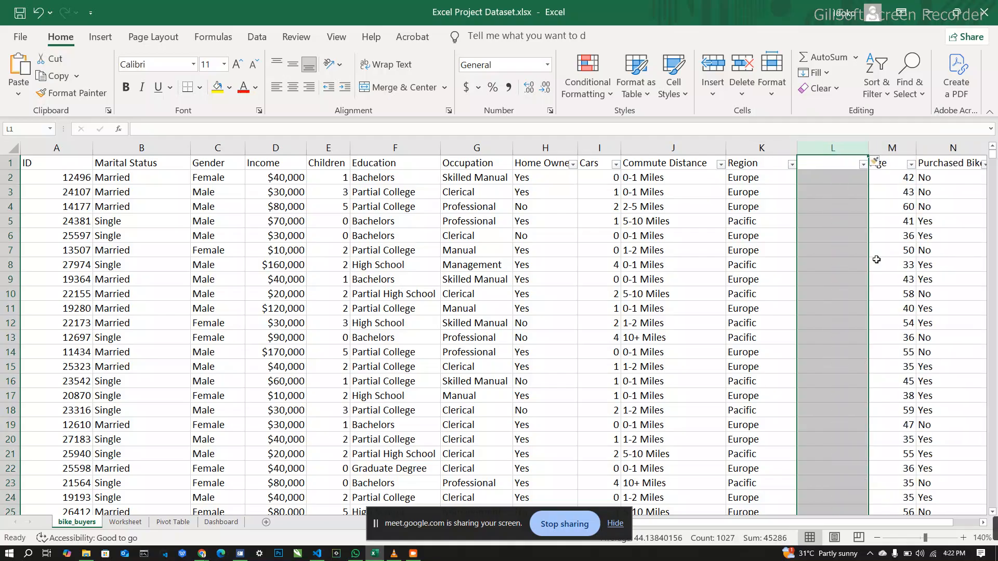
click(828, 253)
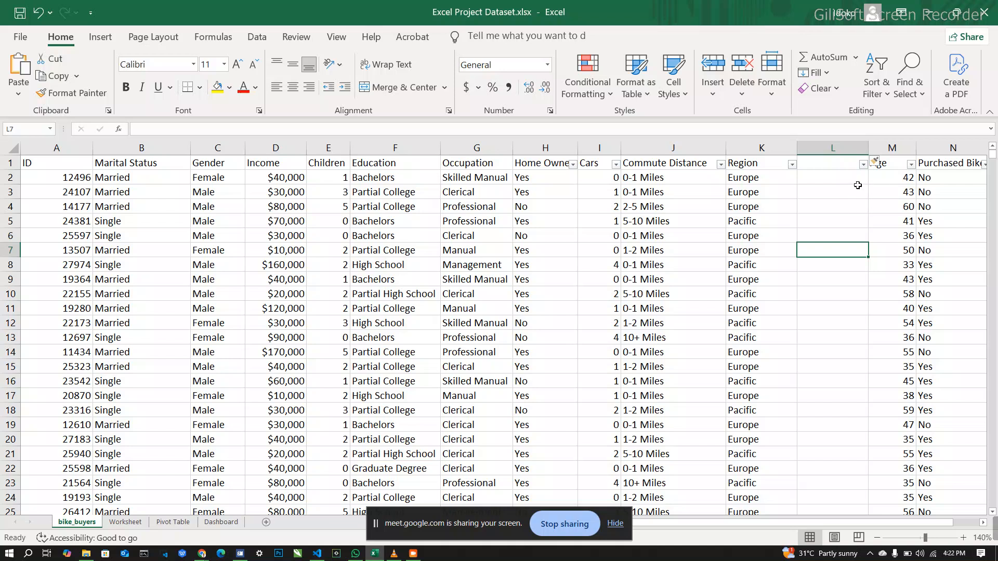
right_click(850, 152)
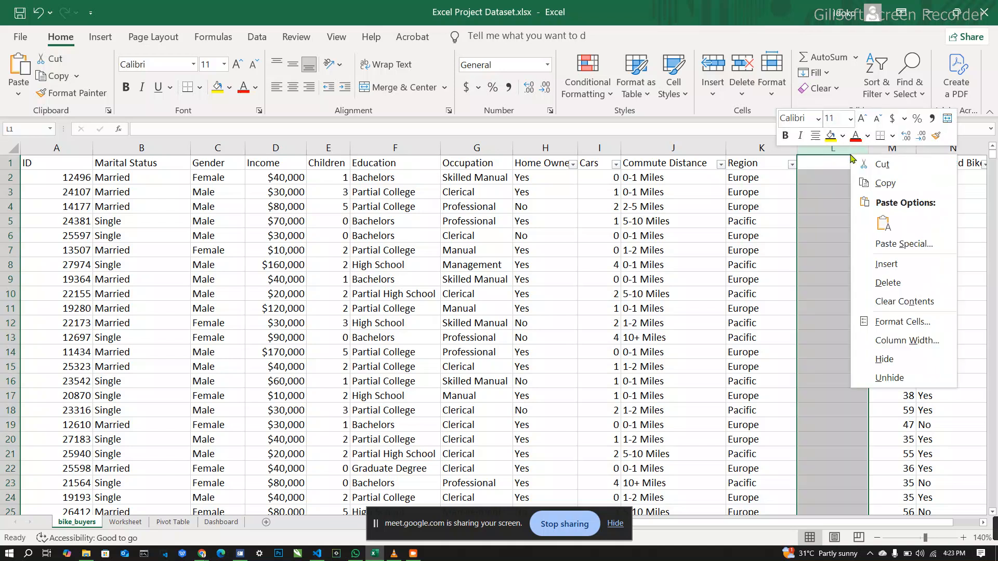
click(898, 284)
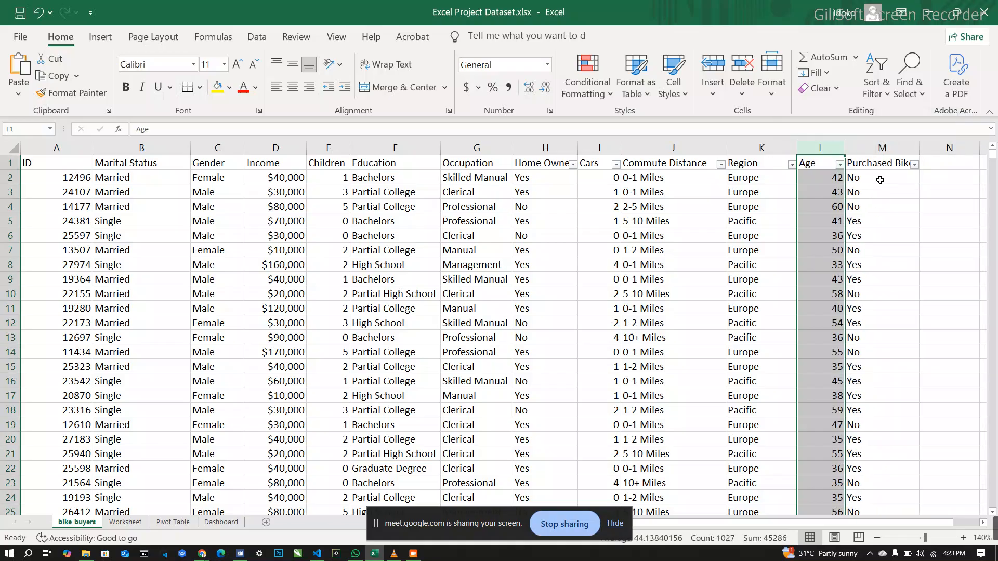
Step: Insert a blank column between the Age and Purchased Bike columns
click(870, 163)
right_click(871, 166)
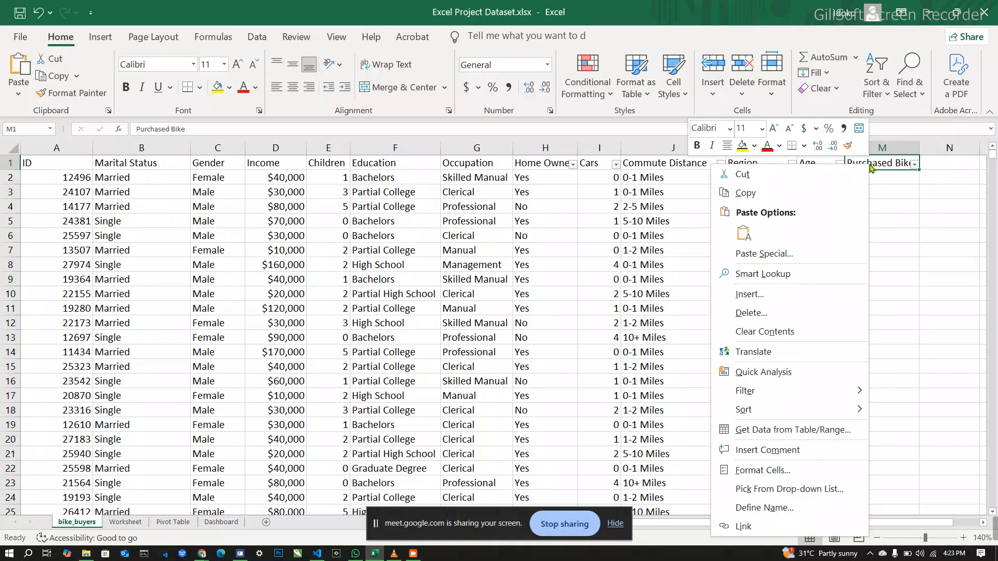
click(883, 146)
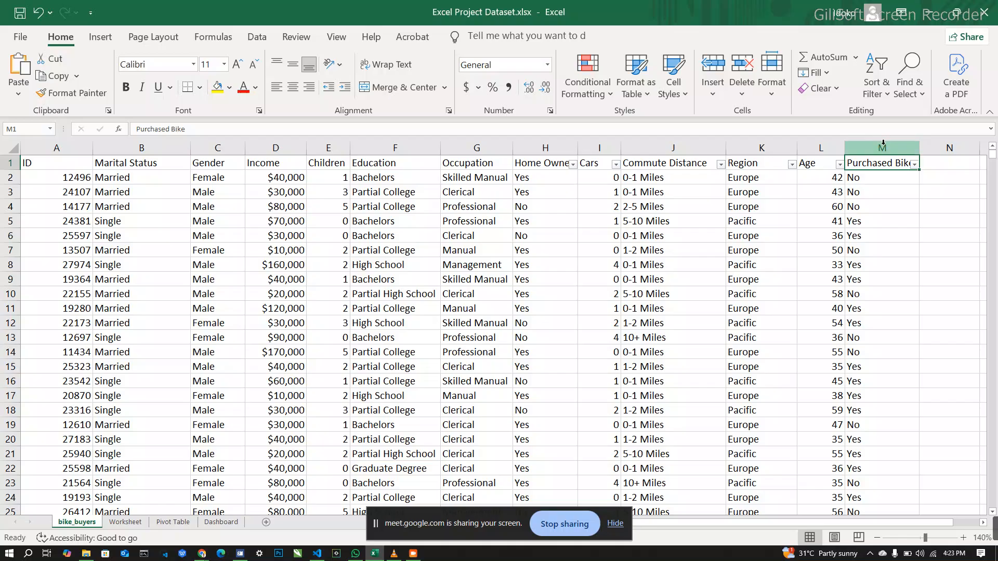
click(883, 146)
right_click(884, 145)
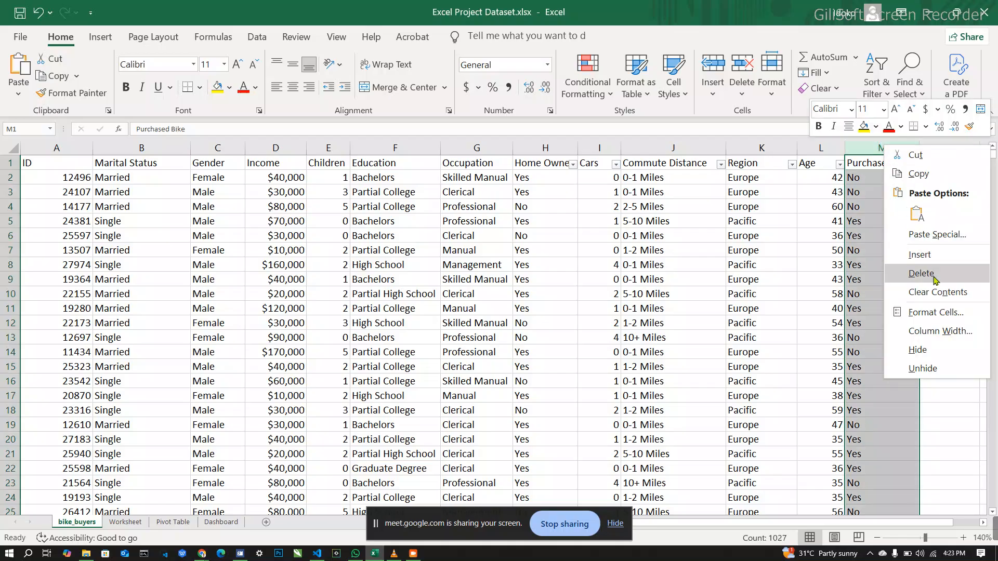
click(920, 255)
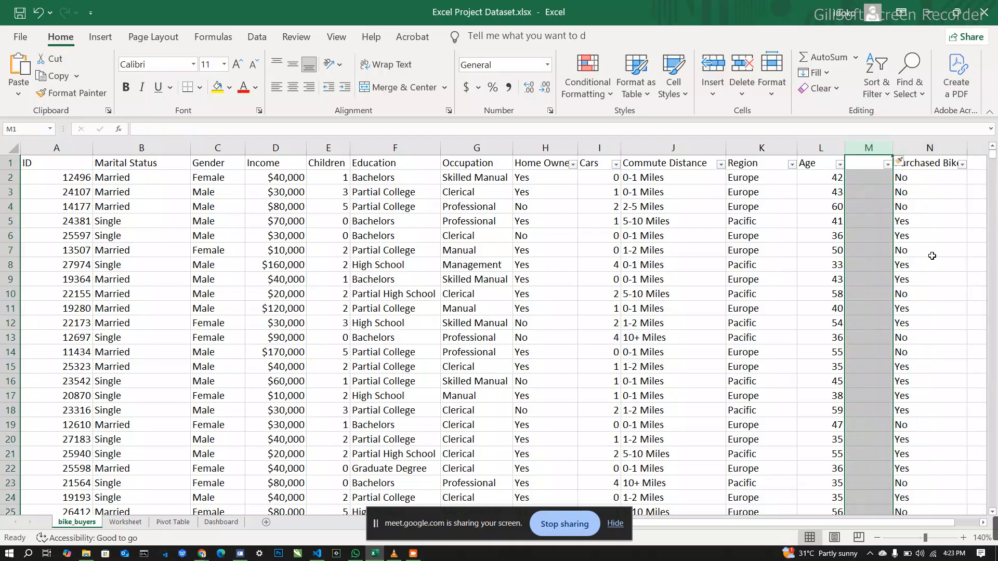
Step: Title the new column M Age Range in its header cell and widen it to show the full header
click(869, 249)
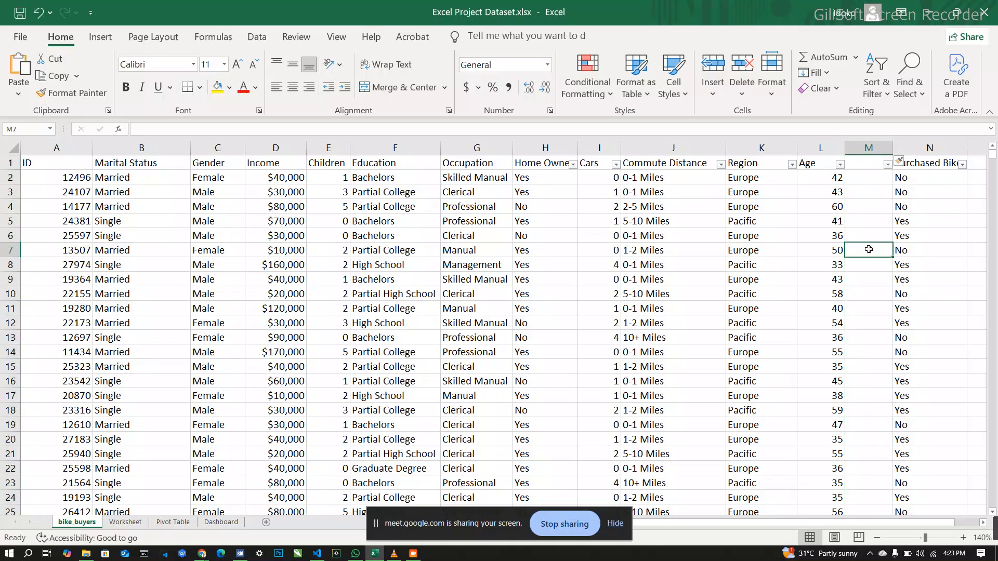
click(867, 165)
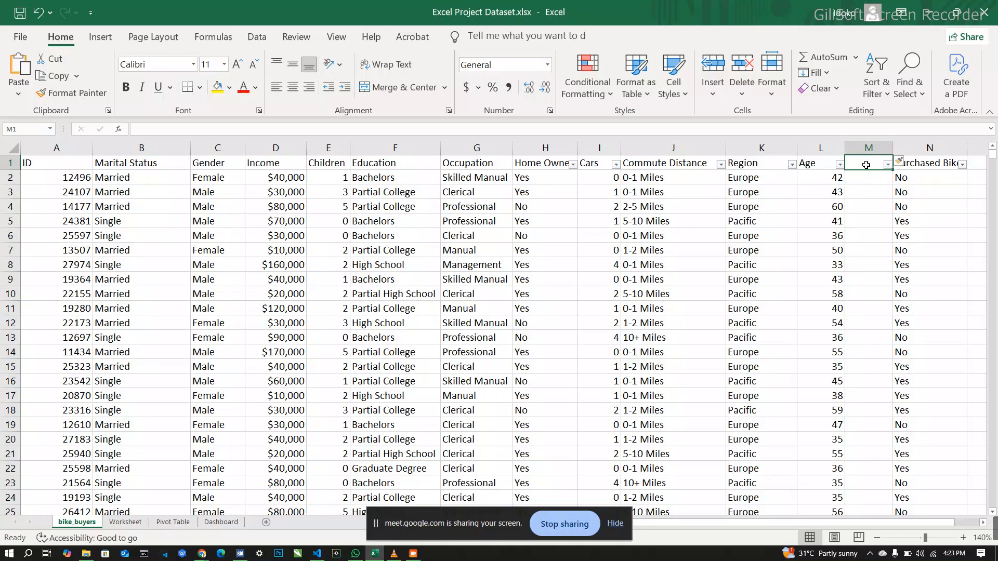
text(Age Range)
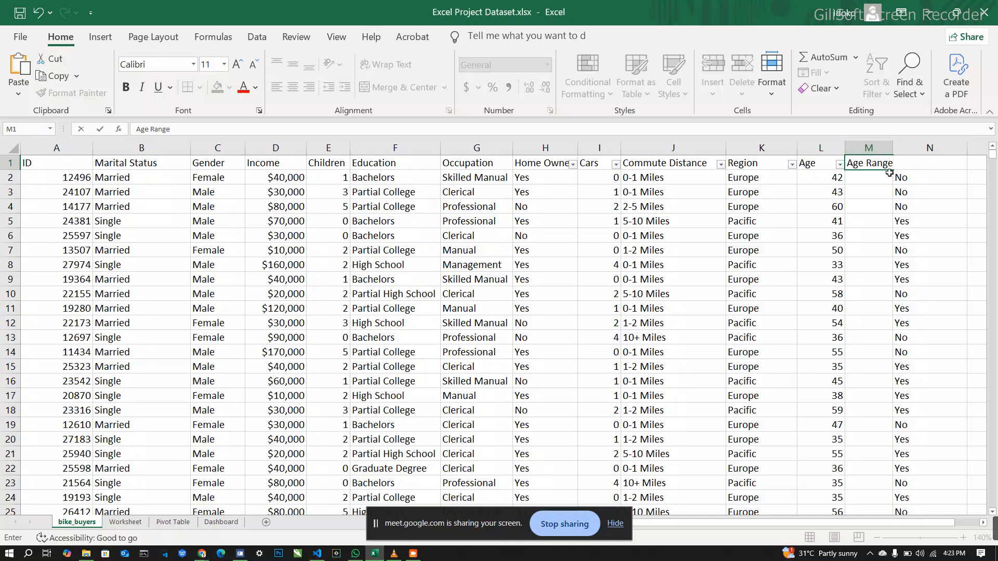
key(Return)
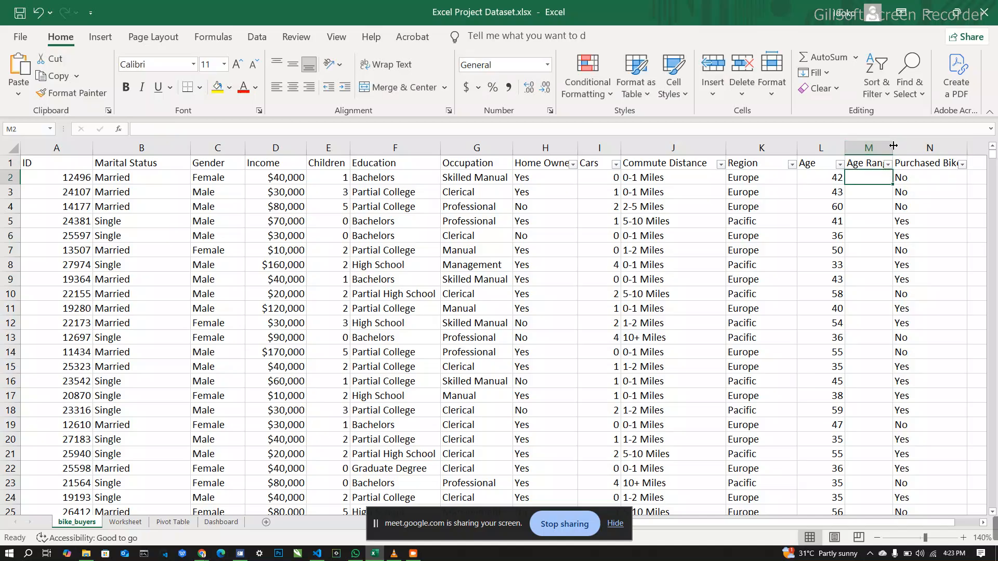
drag(893, 146, 904, 146)
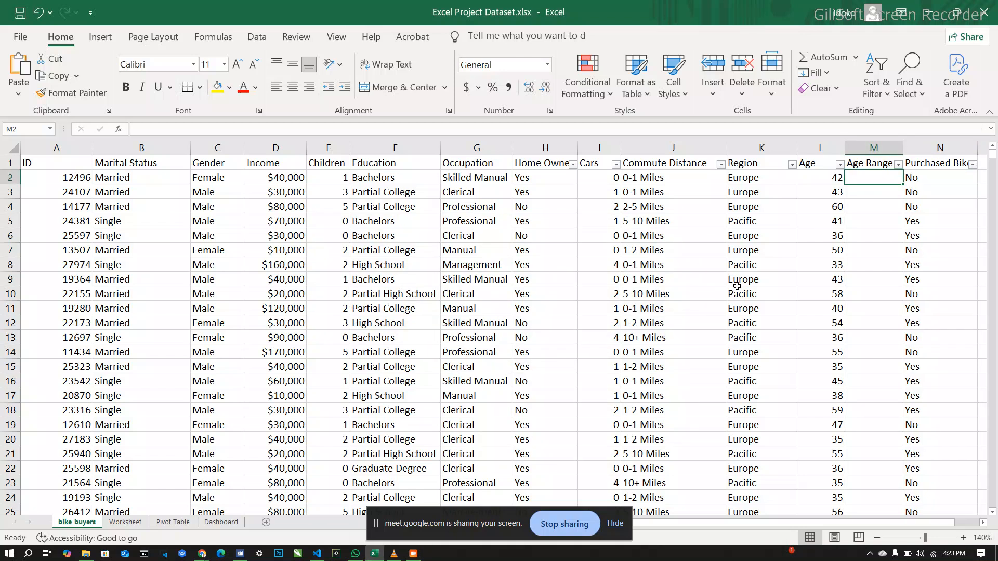
Step: Start an IF formula in cell M2 whose logical test begins with the age in L2, and enlarge the formula bar
double_click(867, 178)
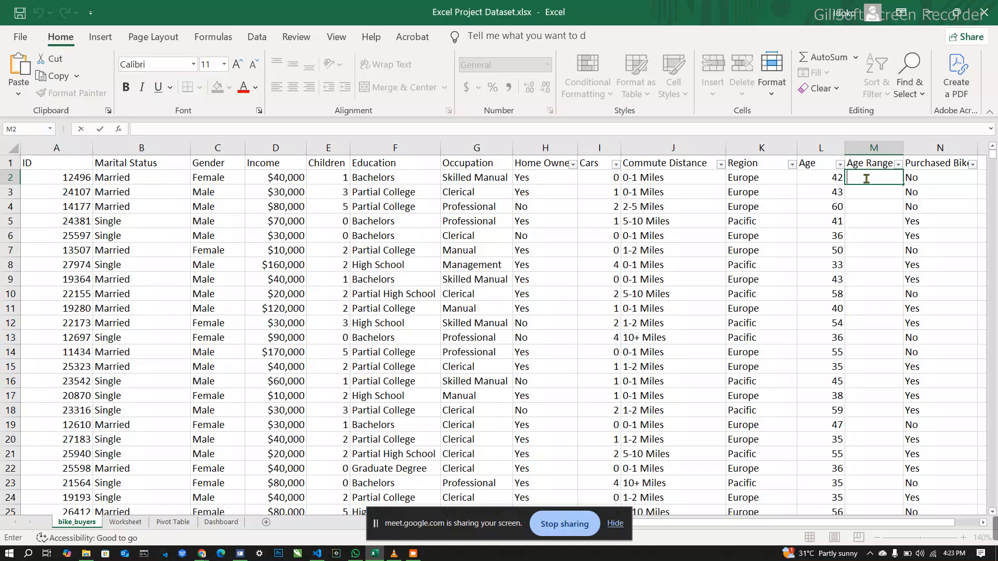
text(=)
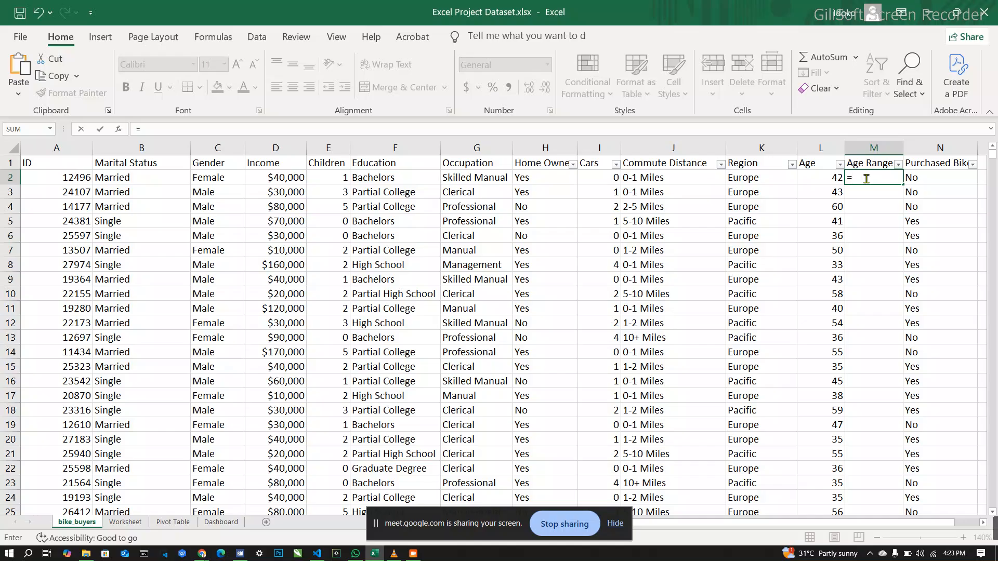
text(if)
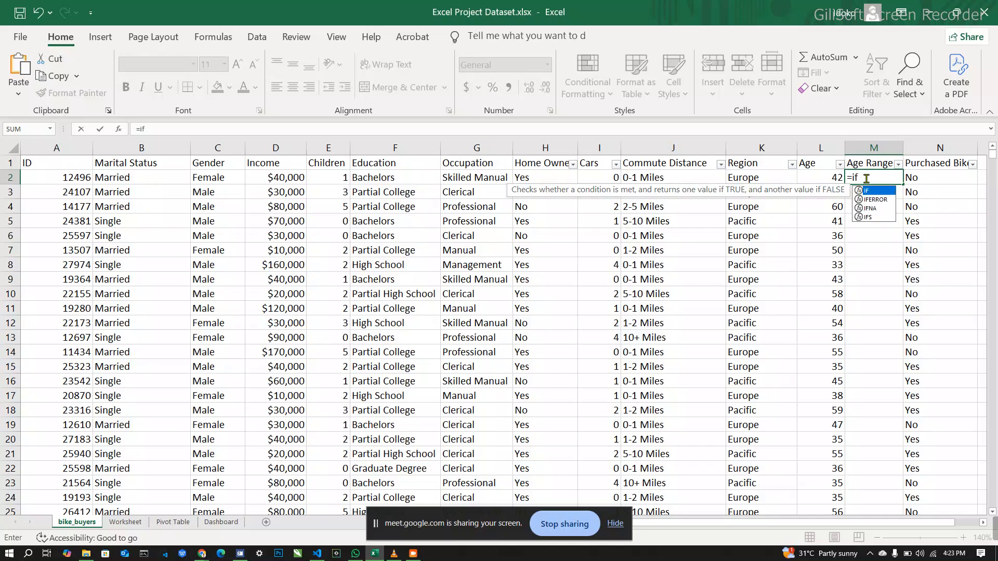
click(824, 178)
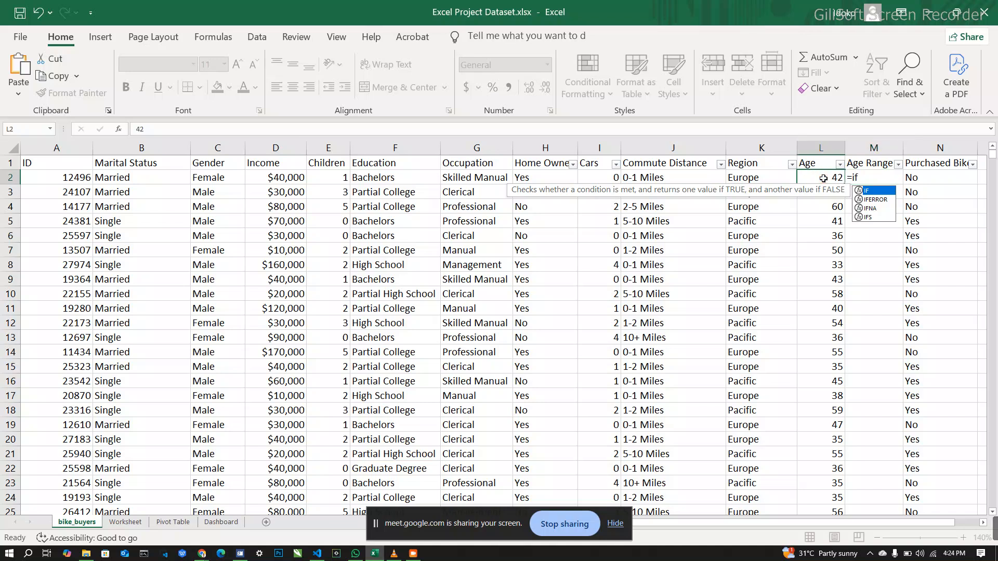
click(871, 177)
double_click(871, 177)
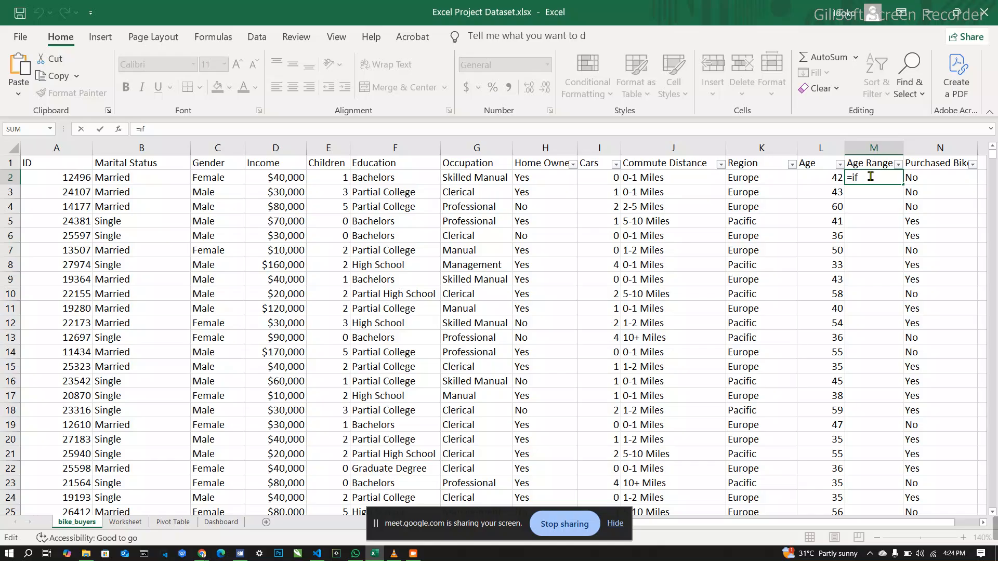
text(()
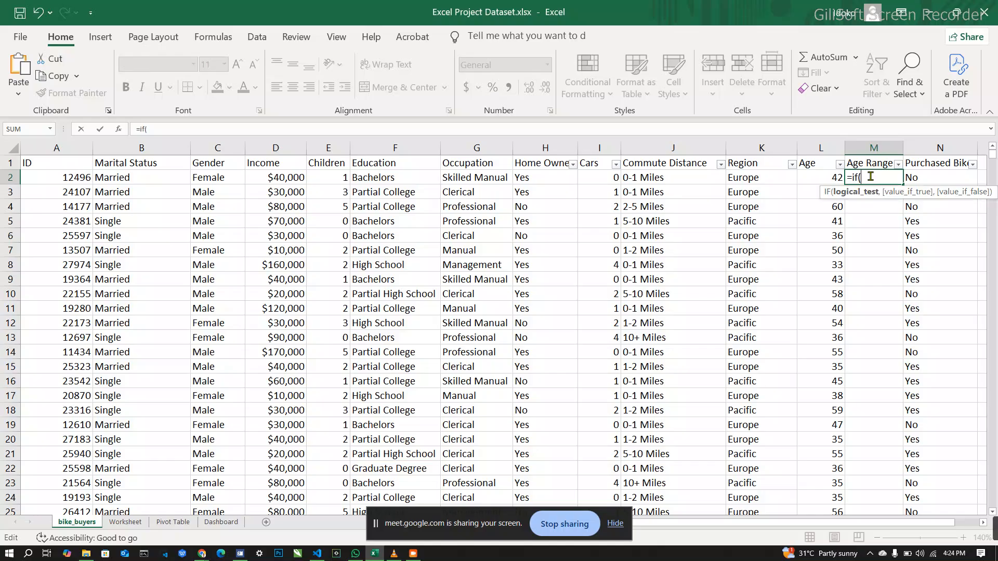
click(828, 176)
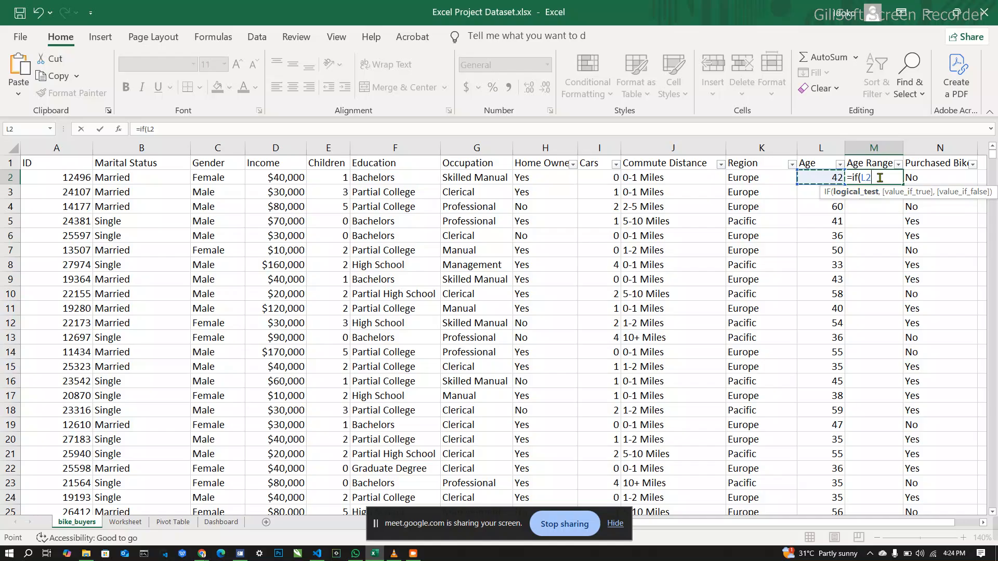
text(>=)
drag(442, 139, 441, 181)
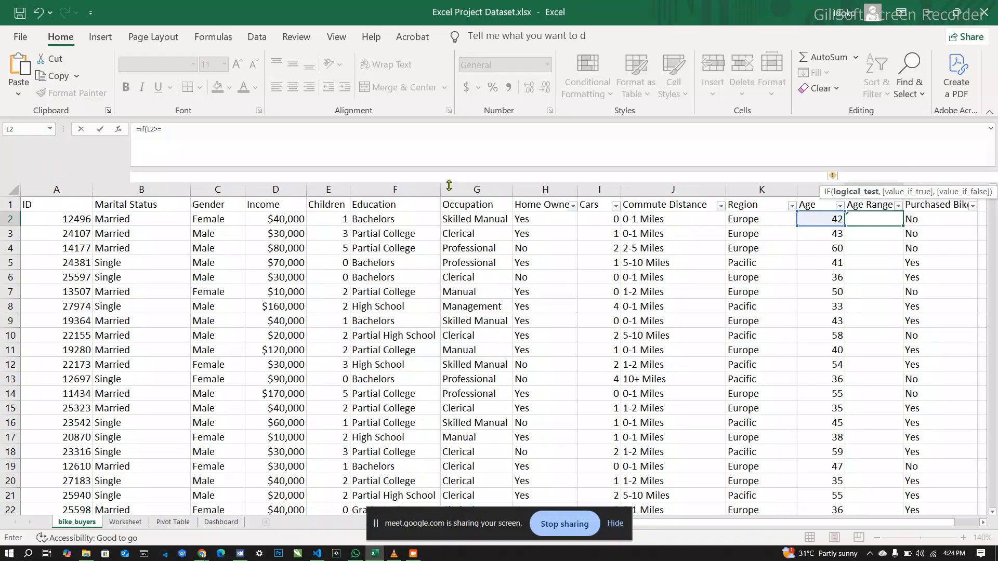
Step: Make the IF formula's test L2<=30 and have it return "Young Adult" when true
click(199, 130)
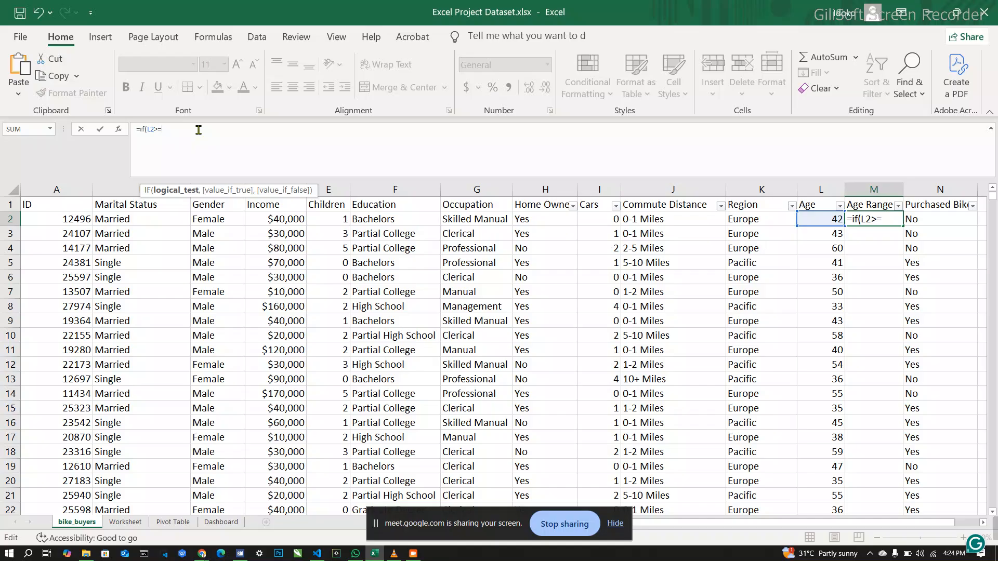
key(BackSpace)
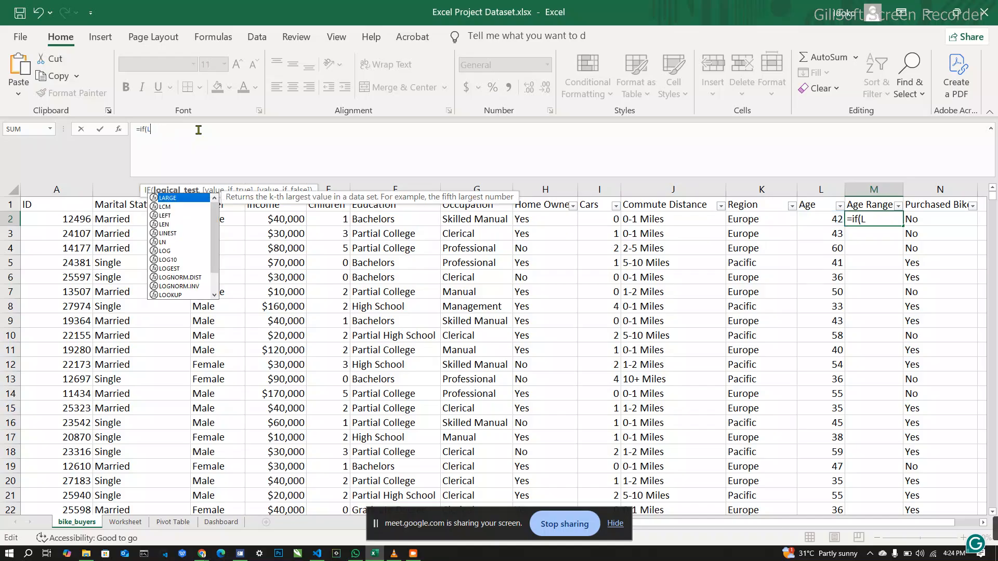
text(2)
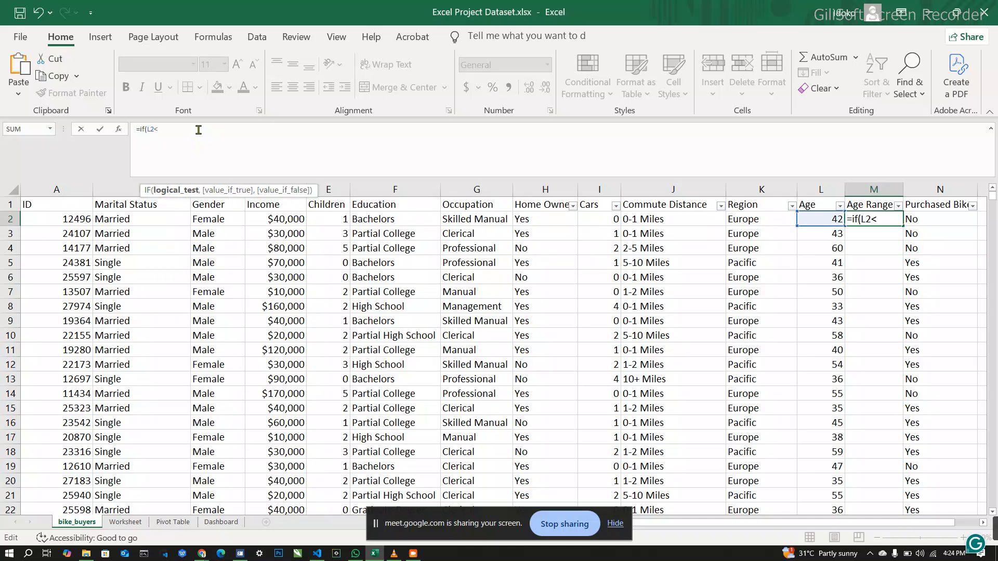
text(<=30,)
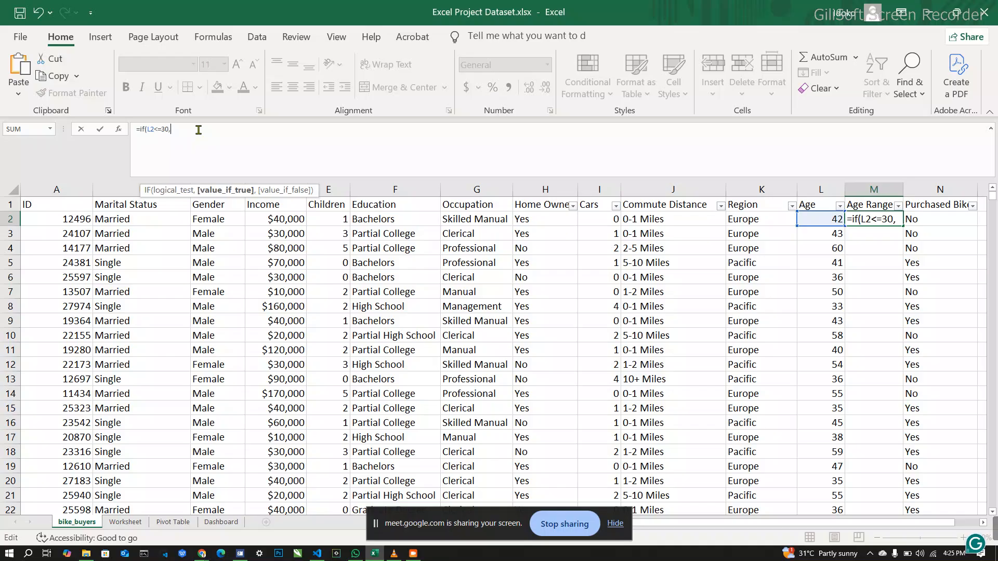
text( Young)
key(BackSpace)
key(BackSpace)
key(BackSpace)
key(BackSpace)
key(BackSpace)
key(BackSpace)
text(Young)
key(BackSpace)
text(Adult")
text(, )
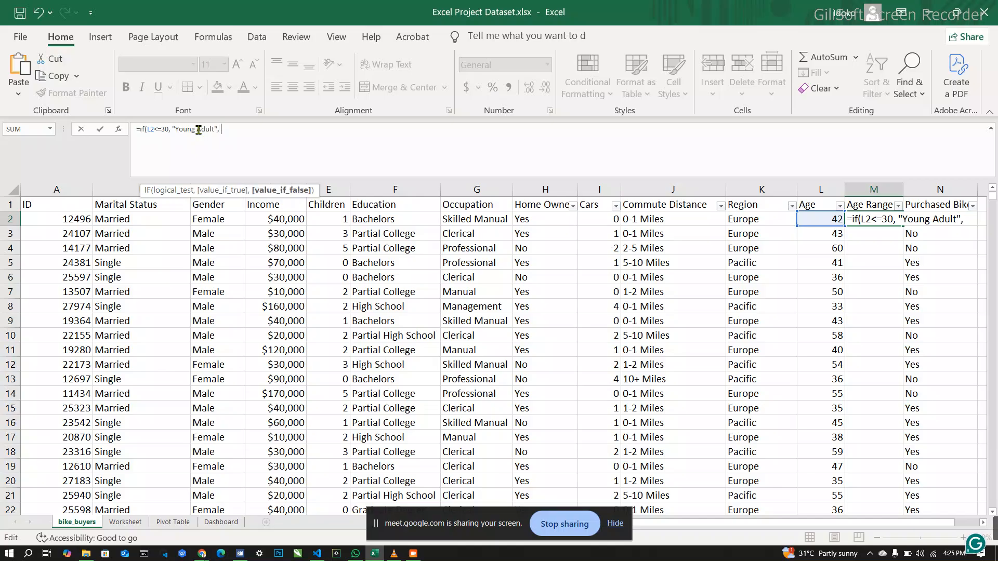
text(if)
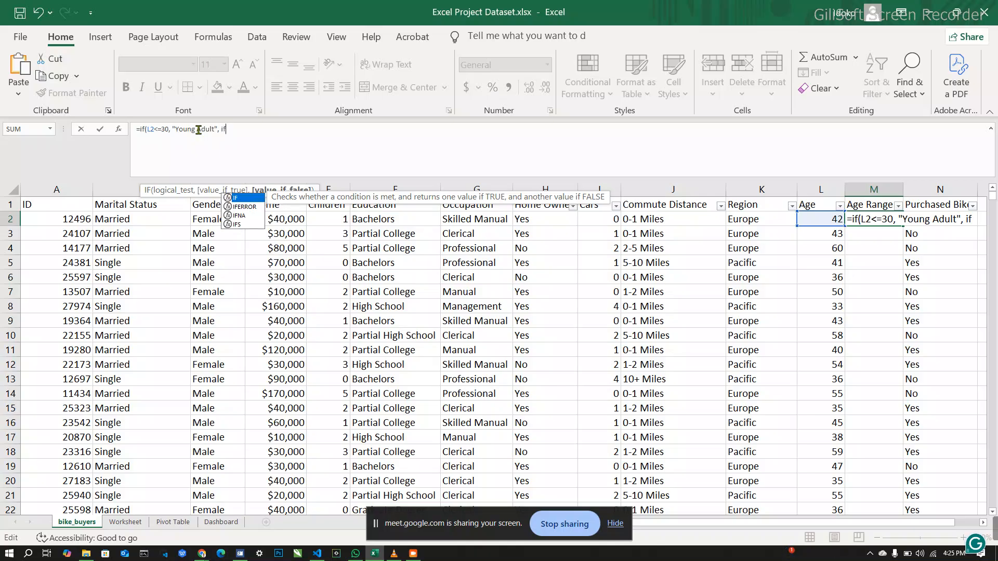
text(()
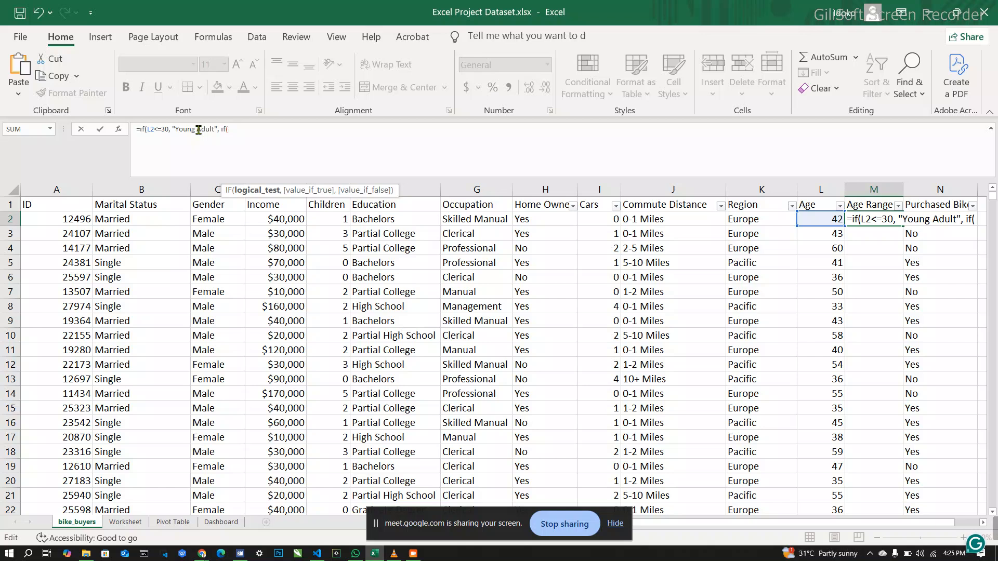
text(l2)
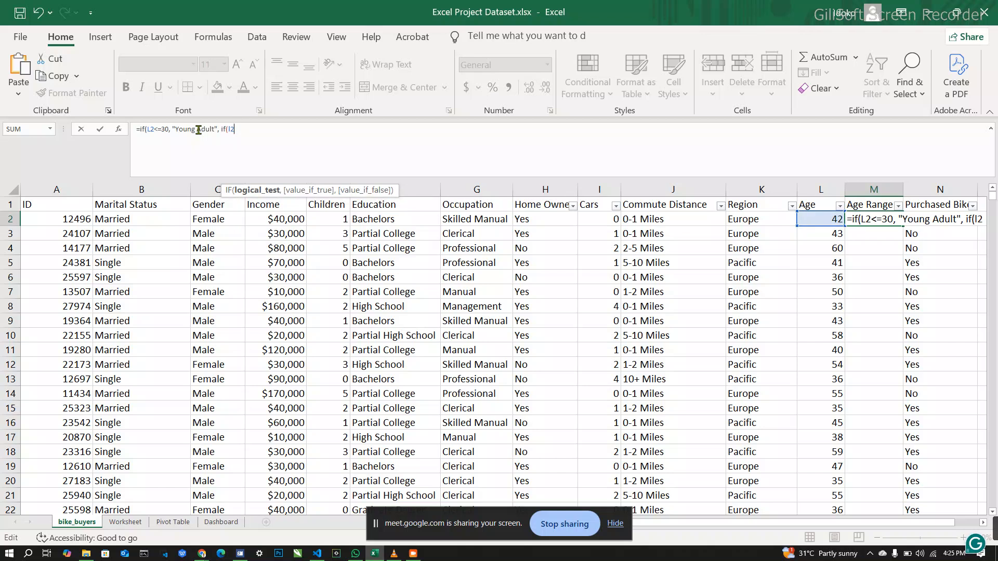
text(<=)
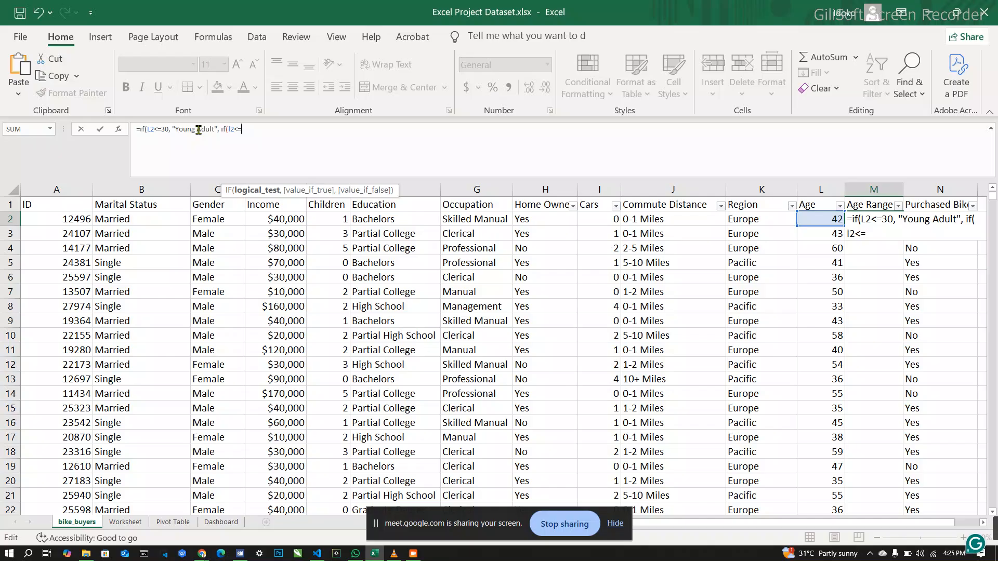
Step: Nest a second IF as the false value, returning "Adult" when L2<=54
text(54,)
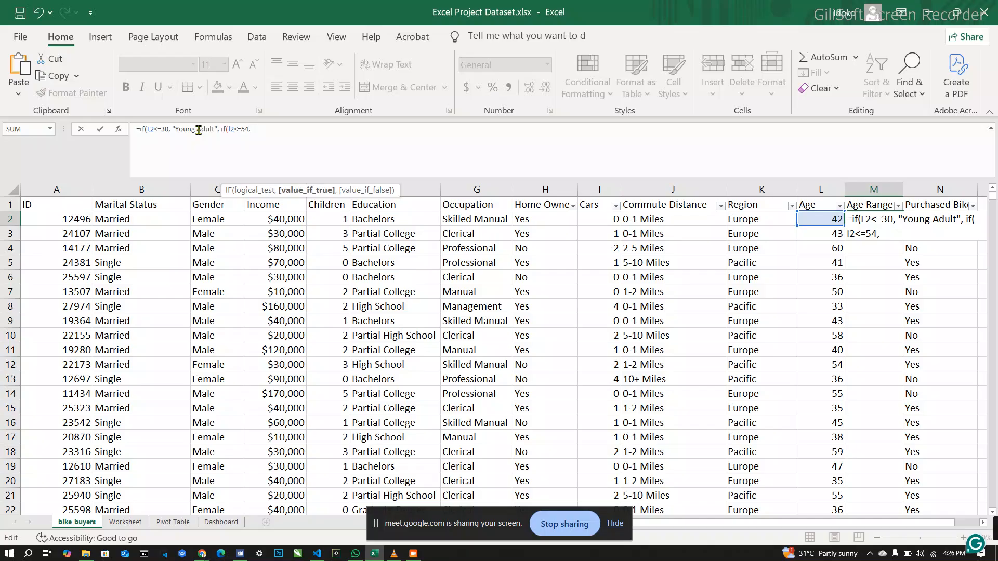
text("Adult")
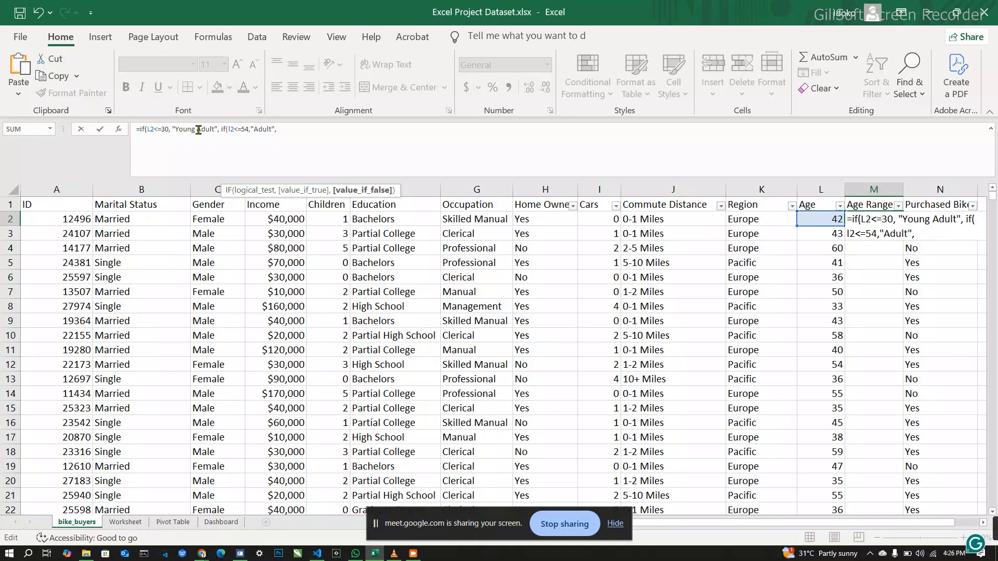
Step: Nest a third IF returning "Old" when L2>=55, close all the parentheses and enter the formula in M2
text(f)
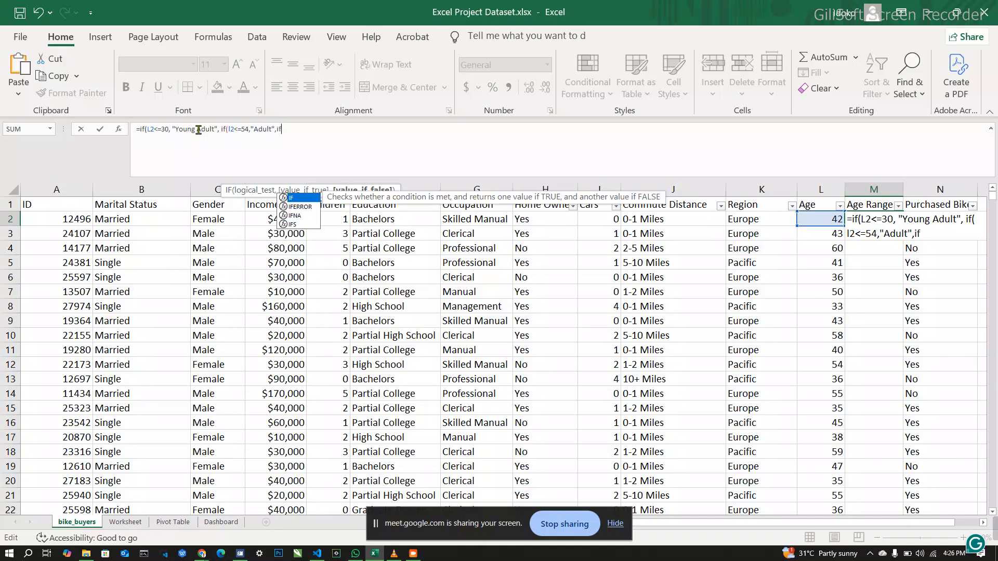
text(()
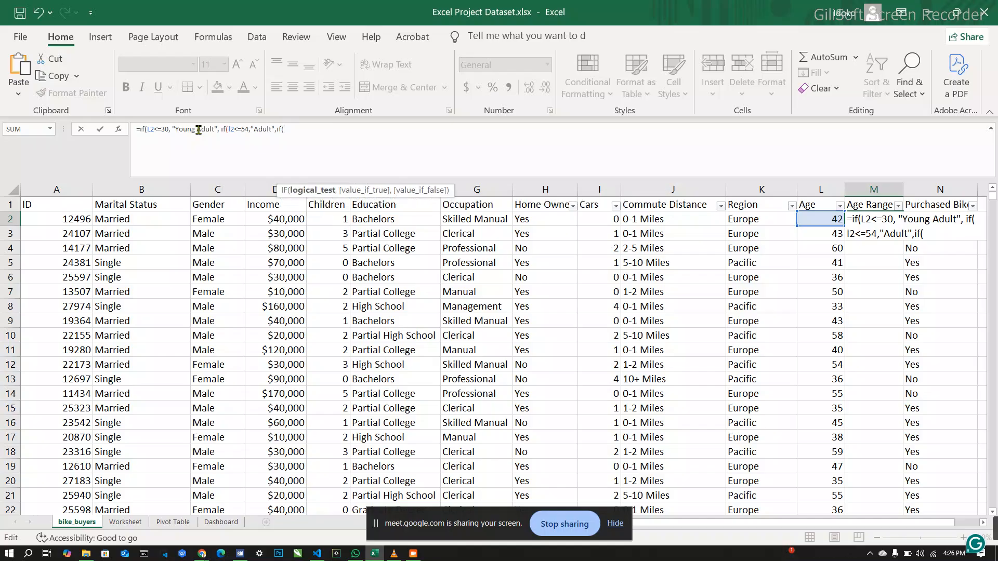
text(l2)
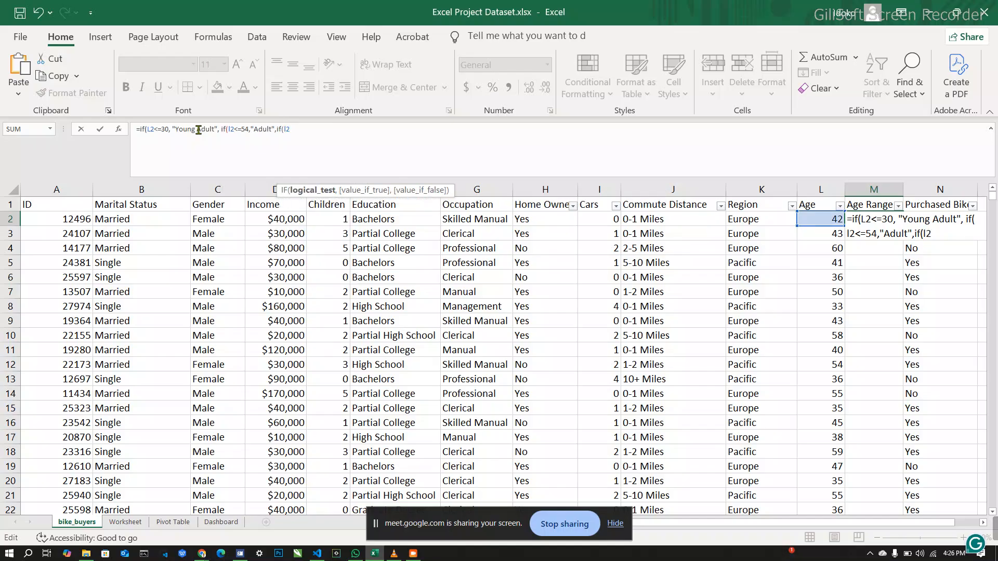
text(>)
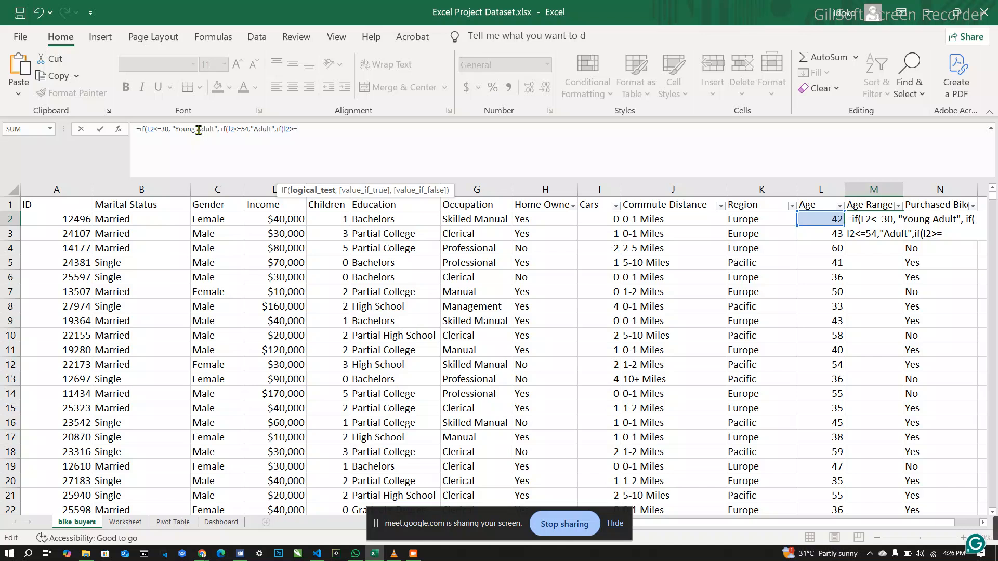
text(=55,)
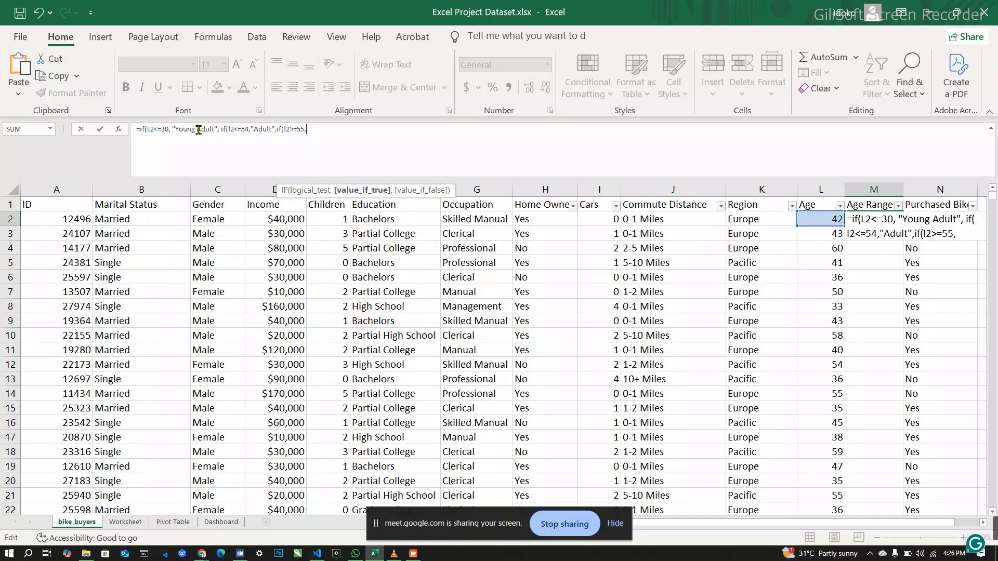
text("Old")
text())))
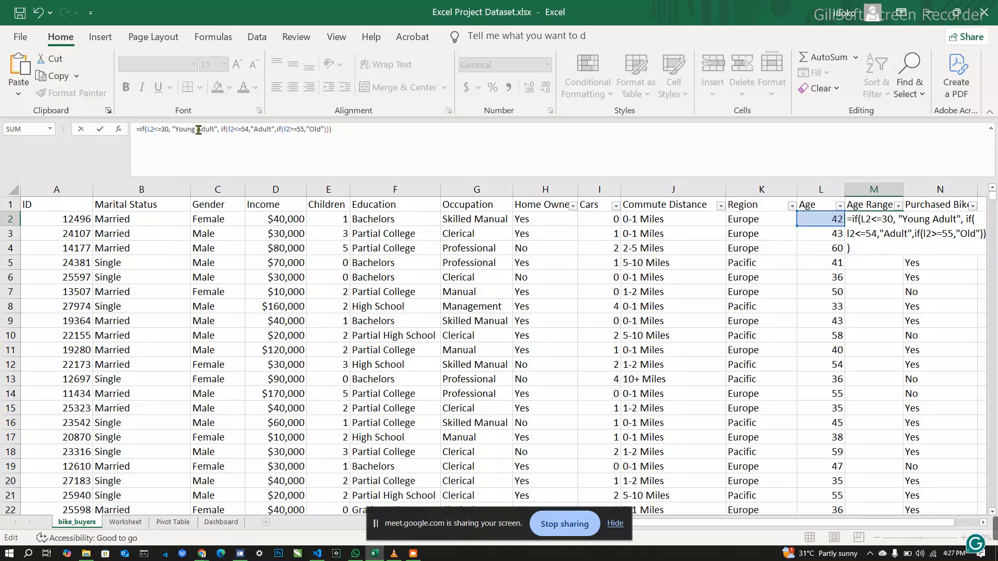
key(Return)
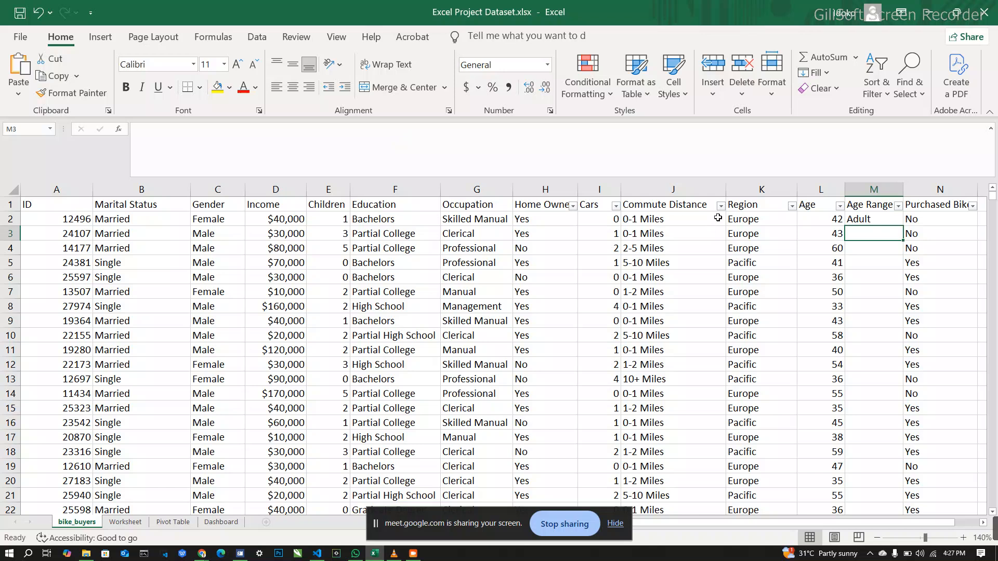
Step: Fill the M2 formula down the whole Age Range column and look over the resulting categories
click(873, 218)
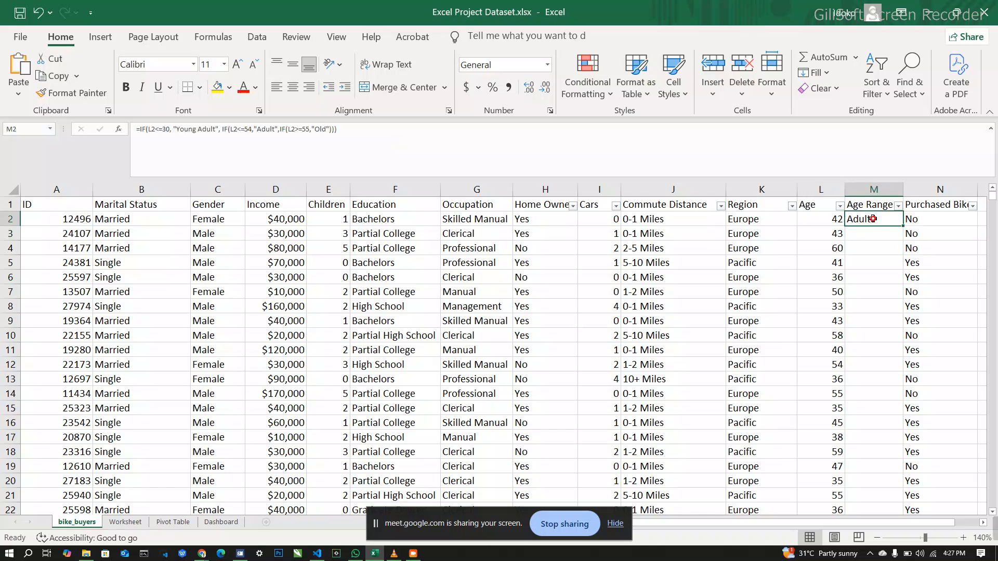
double_click(903, 227)
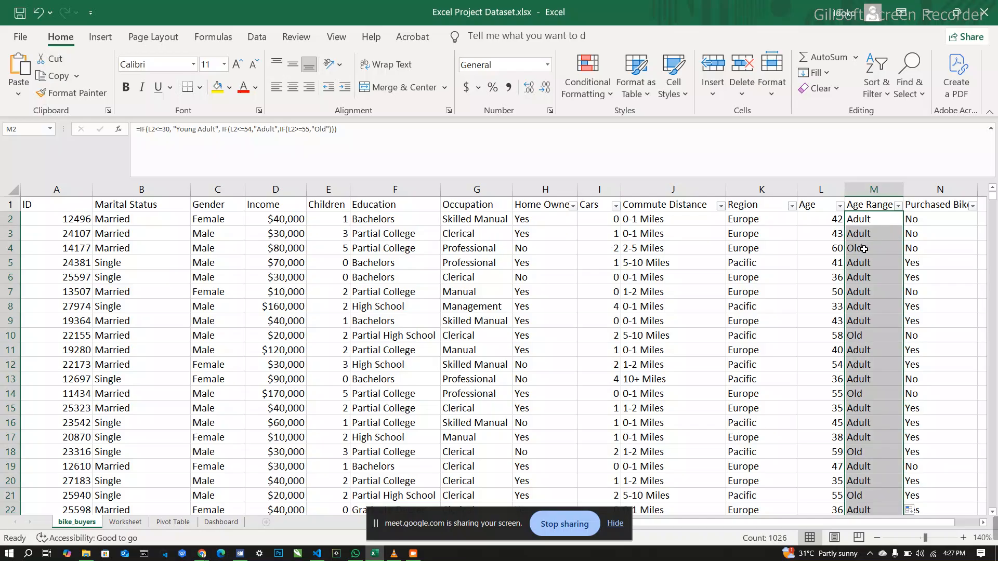
scroll(883, 289, down, 4)
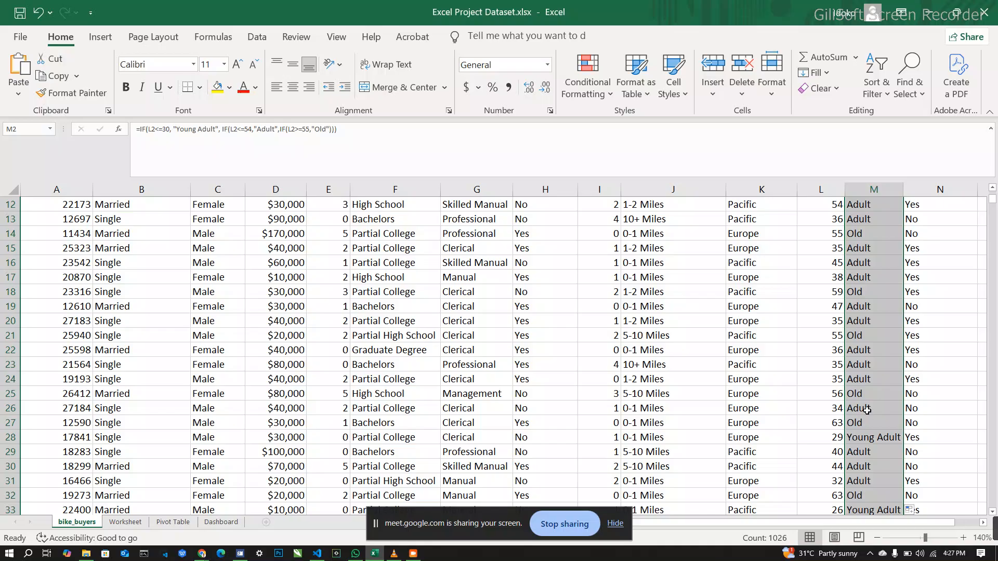
scroll(868, 410, up, 4)
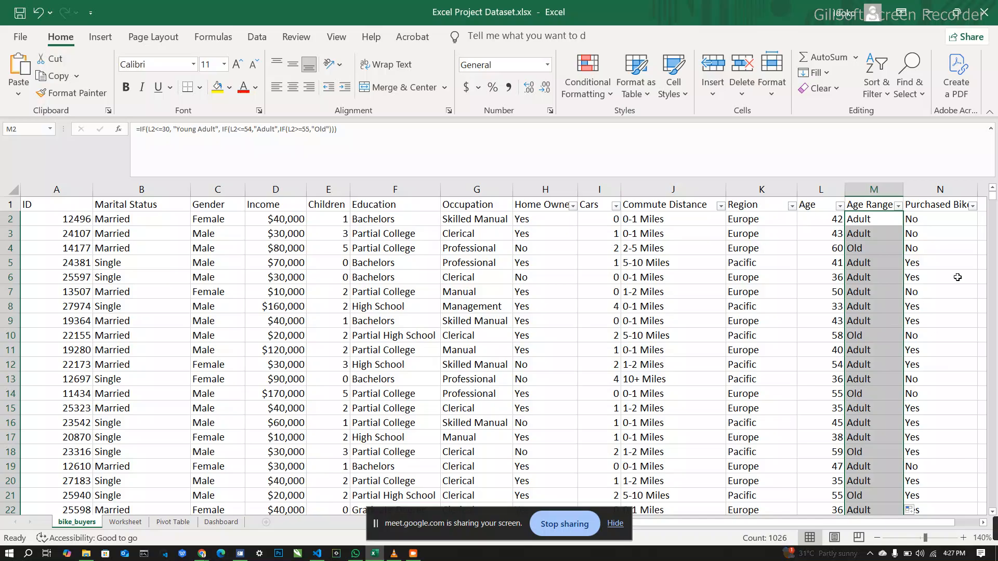
Step: Examine the Purchased Bike column's distinct values in its filter list without filtering, and select the ID header cell
click(947, 232)
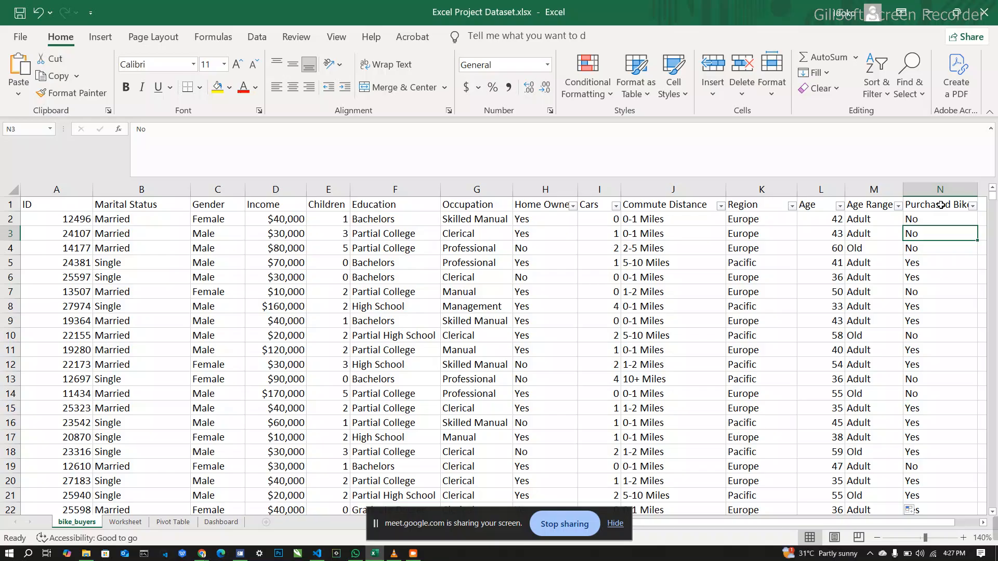
click(973, 206)
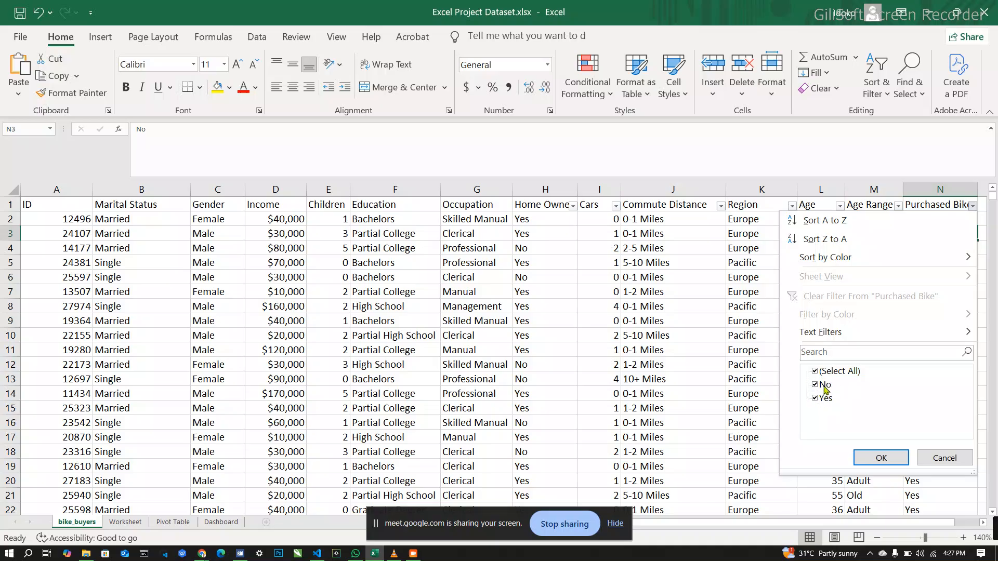
click(936, 456)
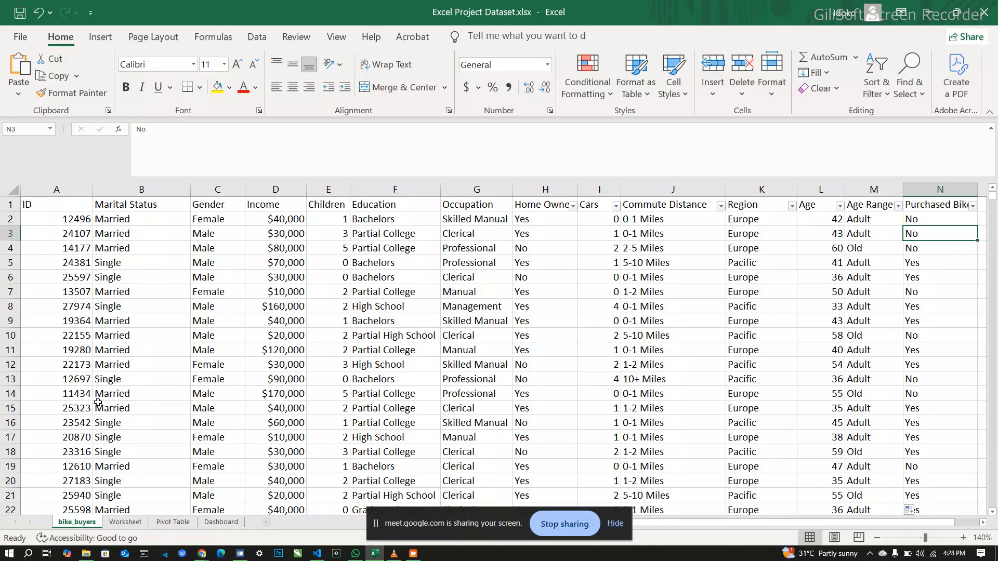
click(52, 204)
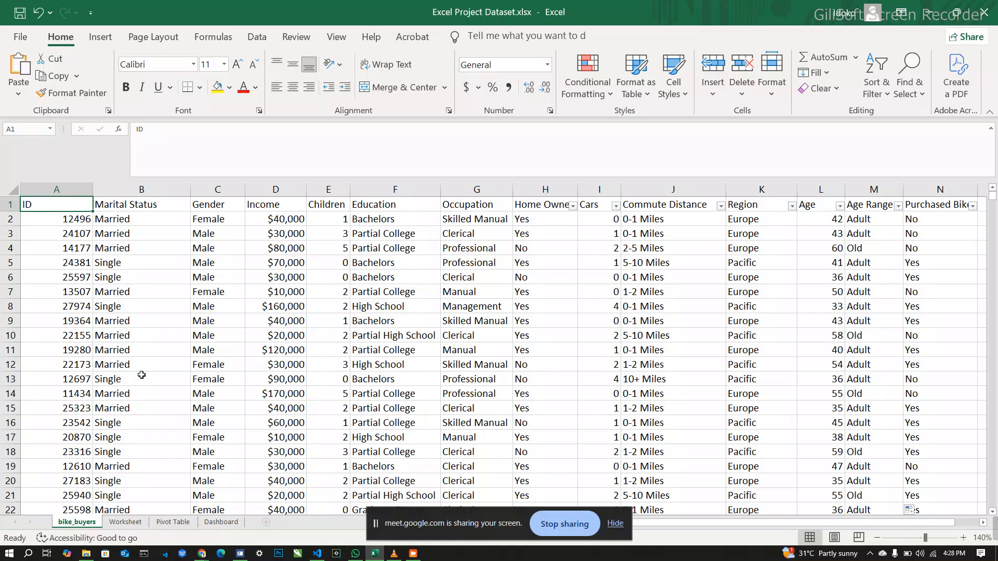
key(ctrl+shift+End)
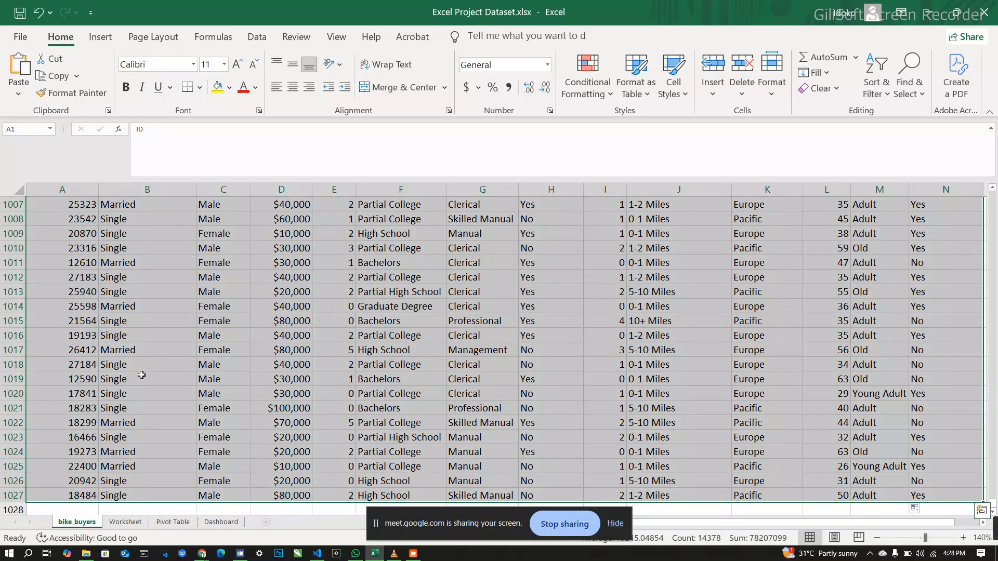
scroll(141, 375, up, 20)
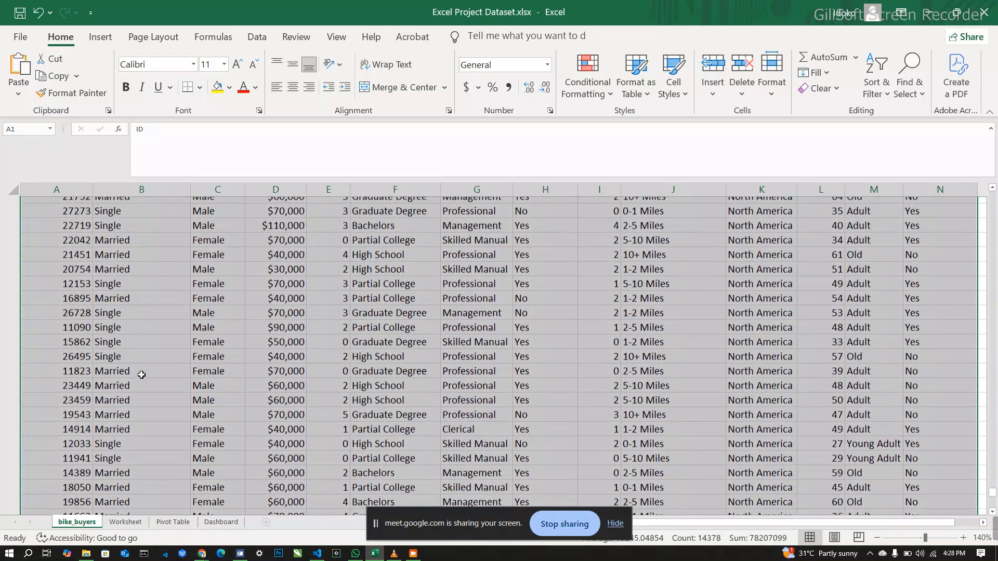
scroll(142, 374, up, 20)
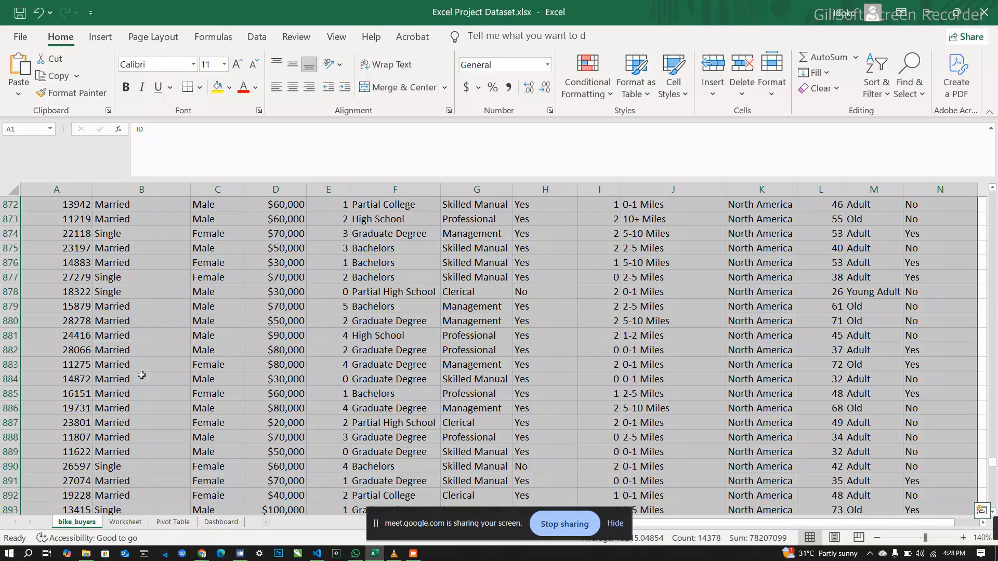
click(142, 375)
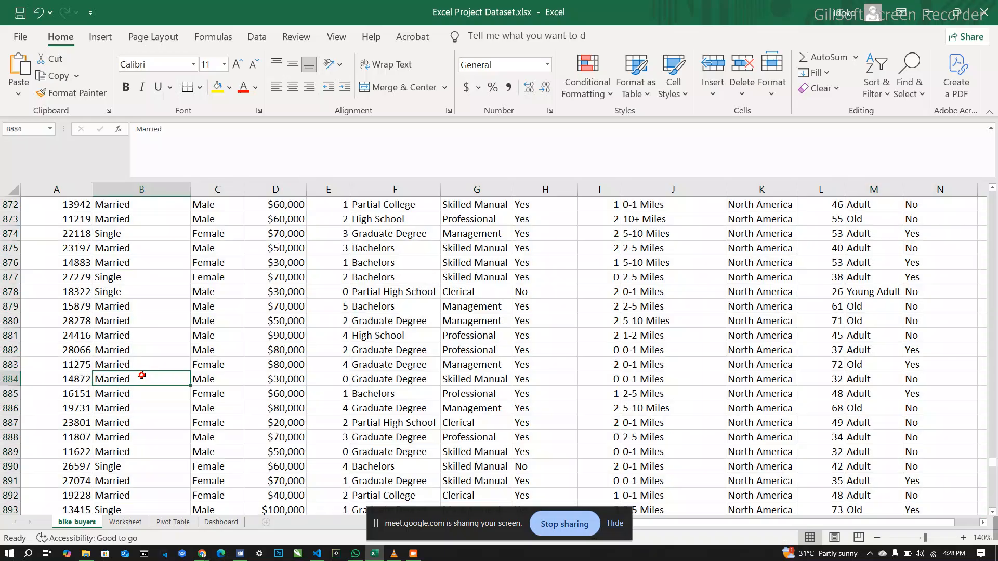
Step: Copy the entire bike_buyers sheet and paste it into the Worksheet sheet starting at A1
click(13, 191)
key(ctrl+c)
click(126, 522)
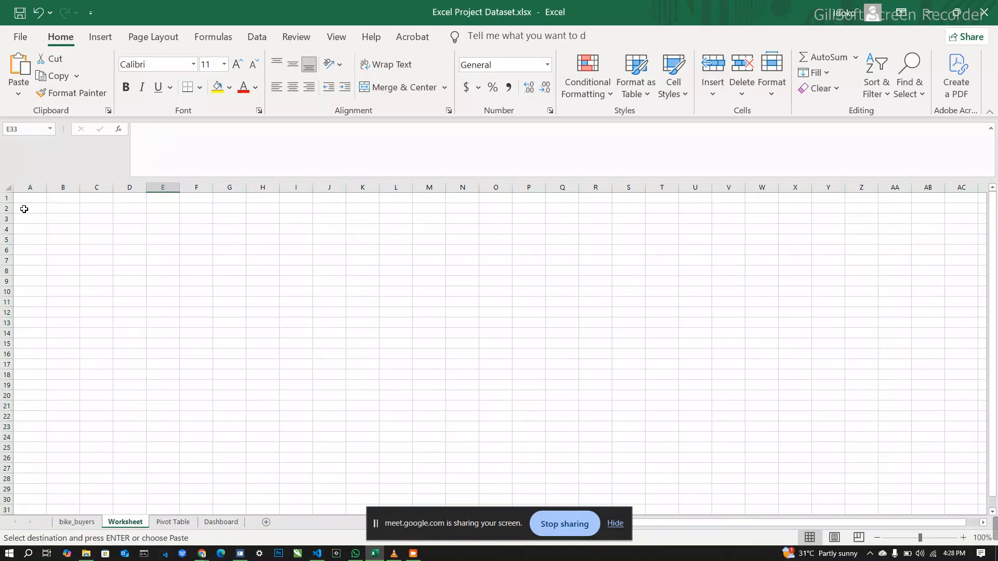
click(26, 195)
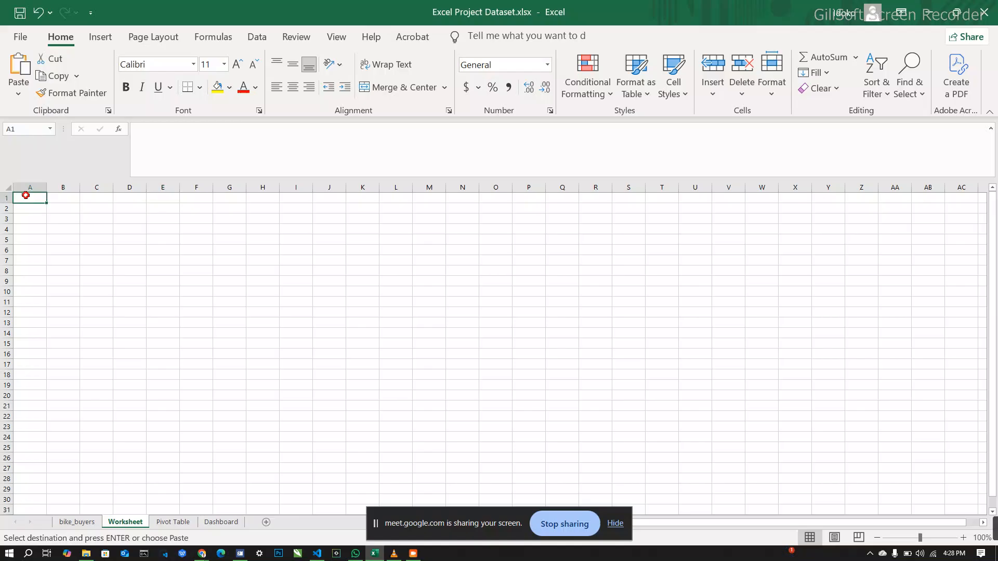
key(ctrl+v)
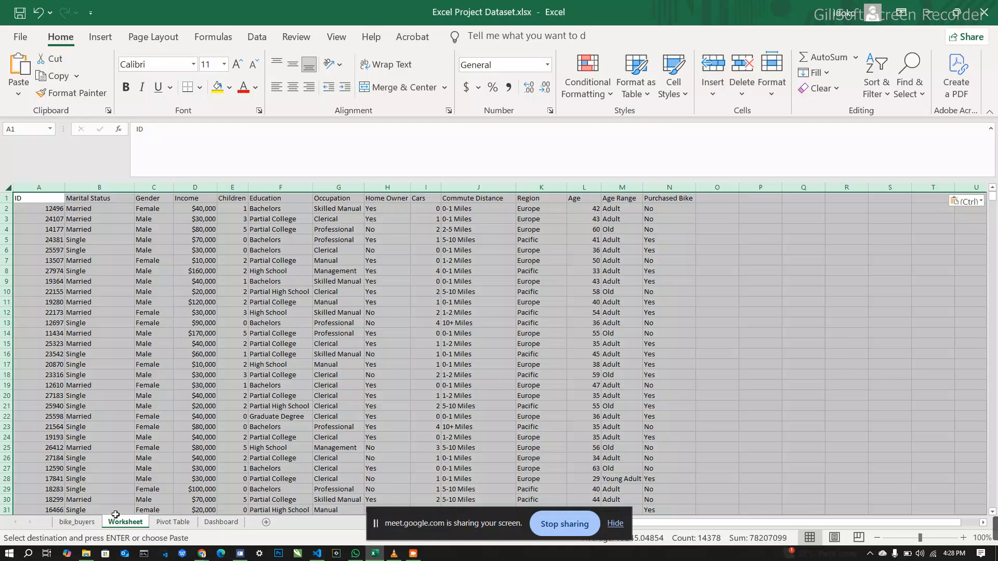
Step: Return to the bike_buyers sheet and undo the sheet paste and the Age Range formula entries
click(87, 522)
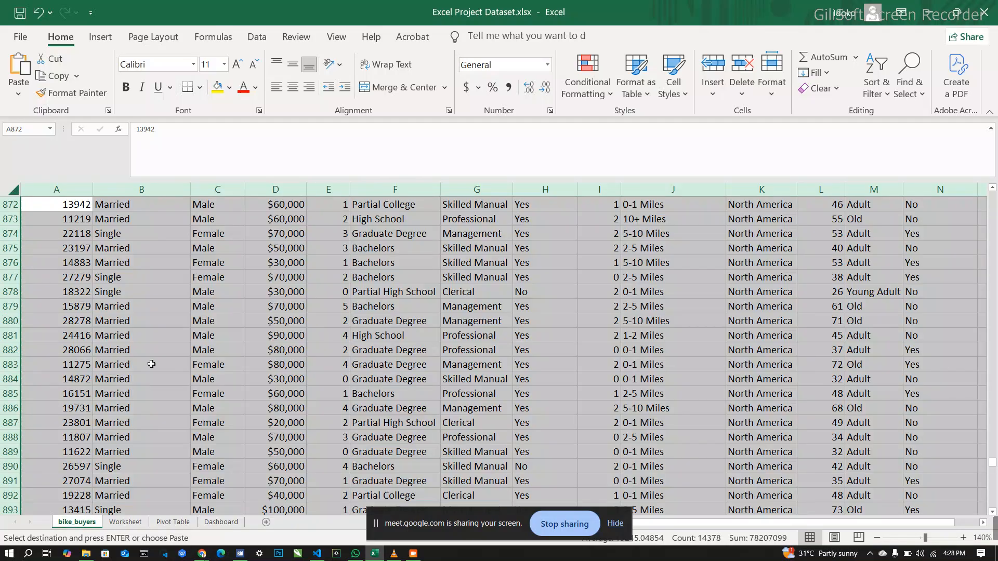
click(153, 362)
key(ctrl+z)
key(ctrl+z)
key(ctrl+z)
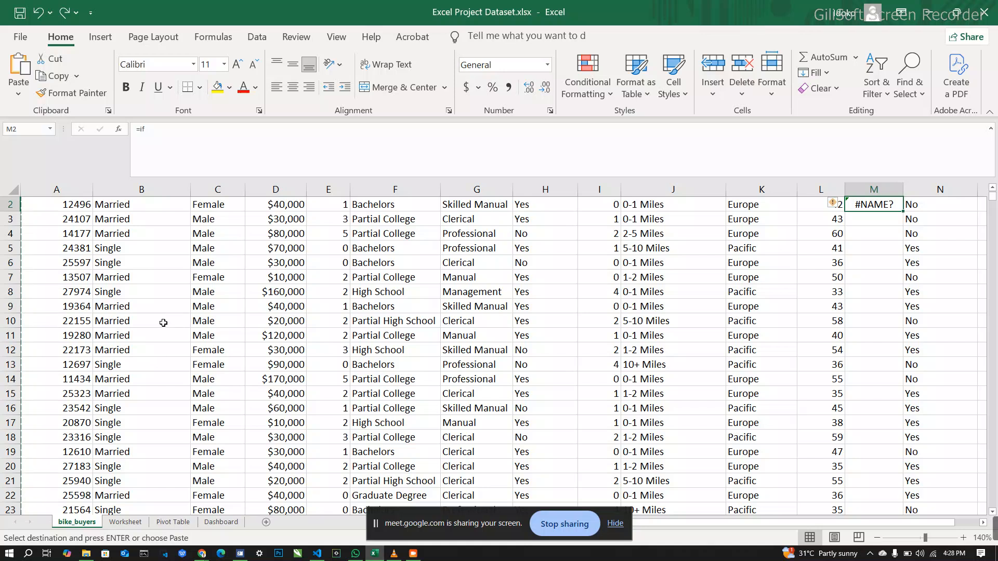
key(ctrl+z)
double_click(198, 309)
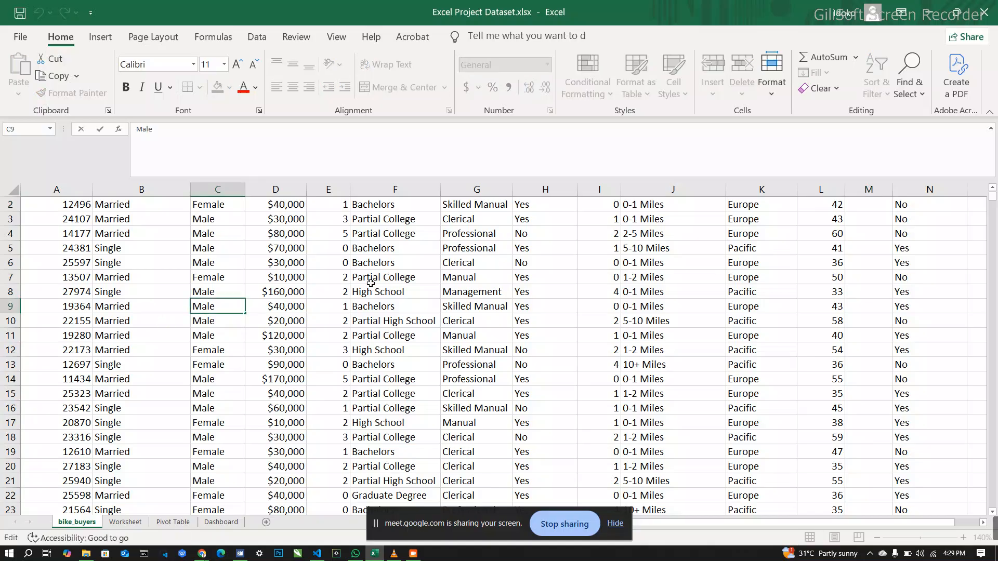
click(395, 278)
scroll(395, 277, up, 1)
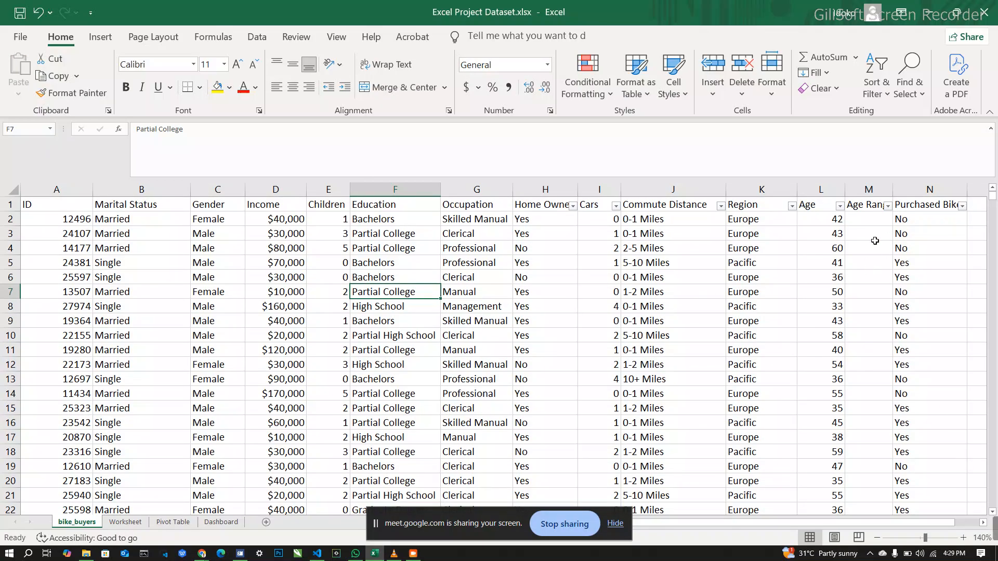
Step: Undo the earlier bike_buyers cleaning edits one by one, back to the single-letter Marital Status and Gender codes
click(872, 243)
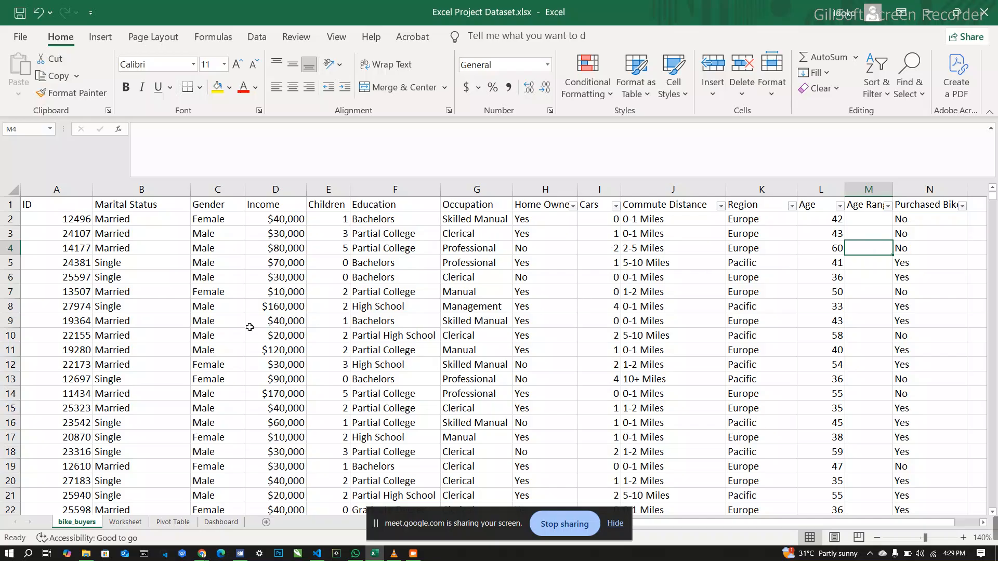
click(203, 322)
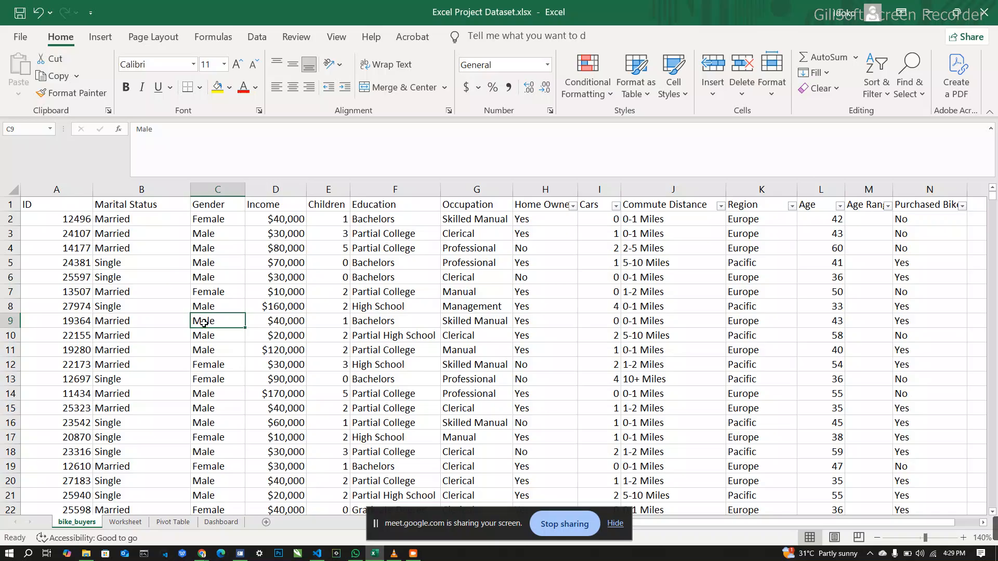
key(ctrl+z)
key(ctrl+z)
key(ctrl+z)
key(ctrl+z)
key(ctrl+z)
key(ctrl+z)
key(ctrl+z)
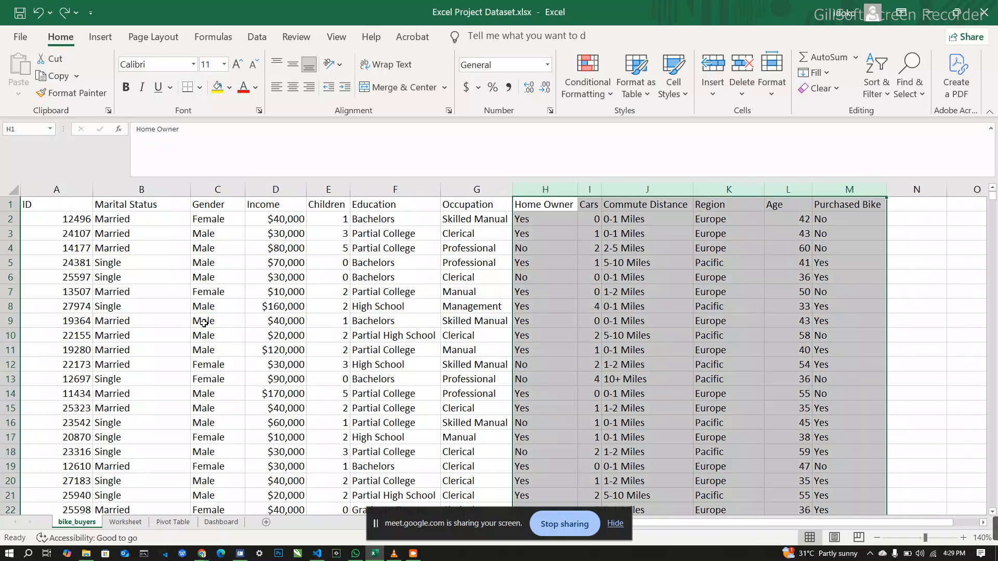
key(ctrl+z)
key(ctrl+z)
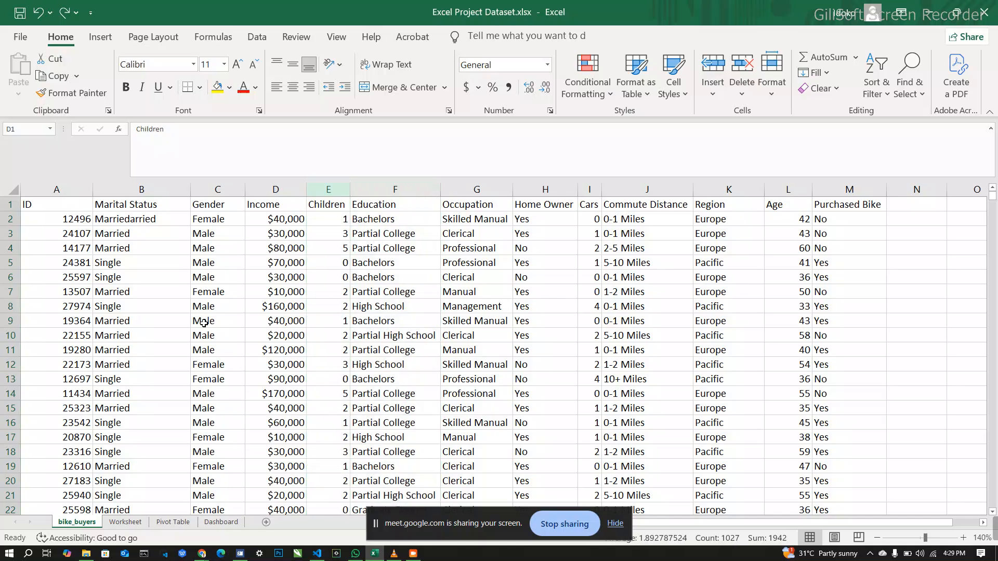
scroll(204, 322, up, 1)
key(ctrl+z)
key(ctrl+z)
key(ctrl+z)
key(ctrl+z)
key(ctrl+z)
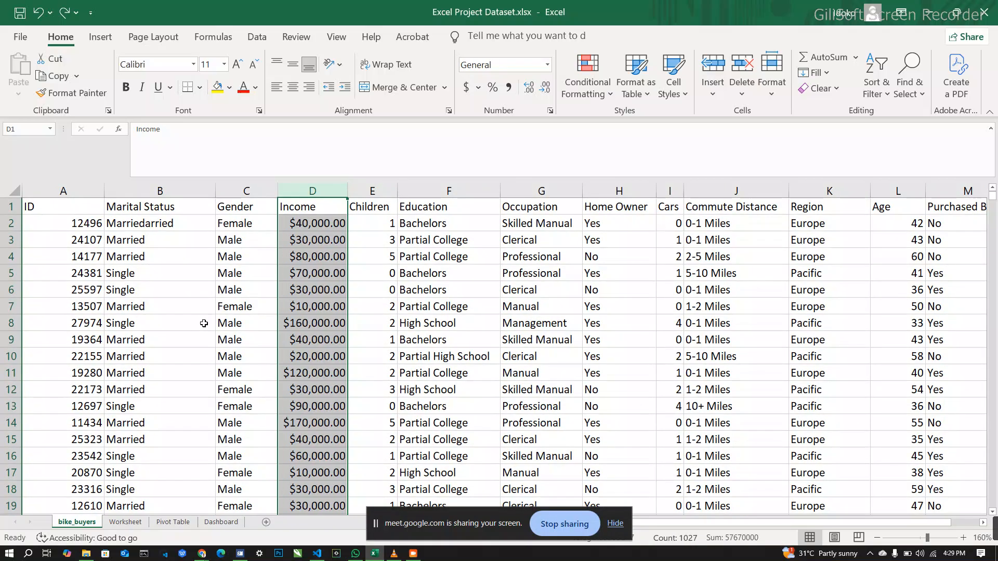
key(ctrl+z)
key(ctrl+z)
key(ctrl+z)
key(ctrl+z)
key(ctrl+z)
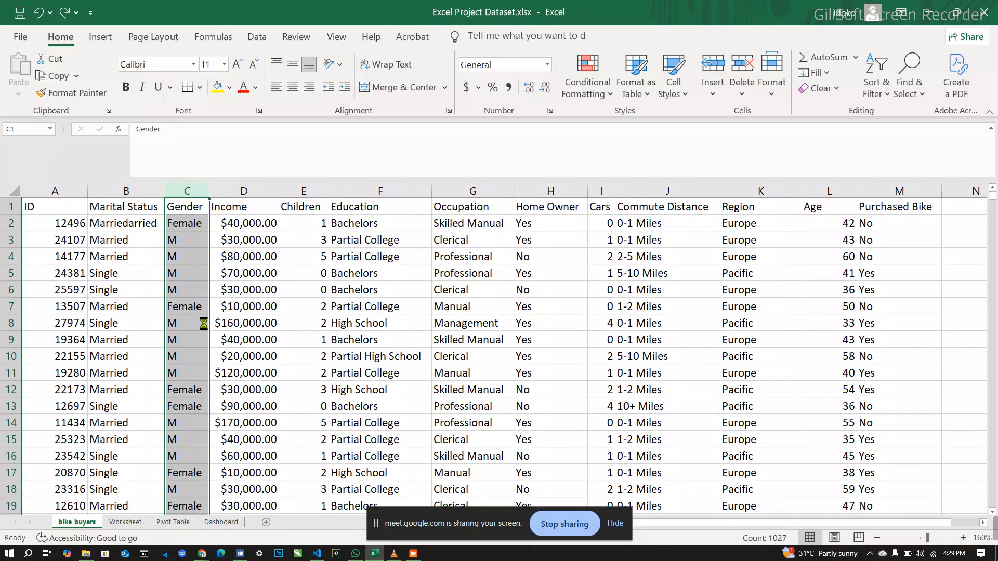
key(ctrl+z)
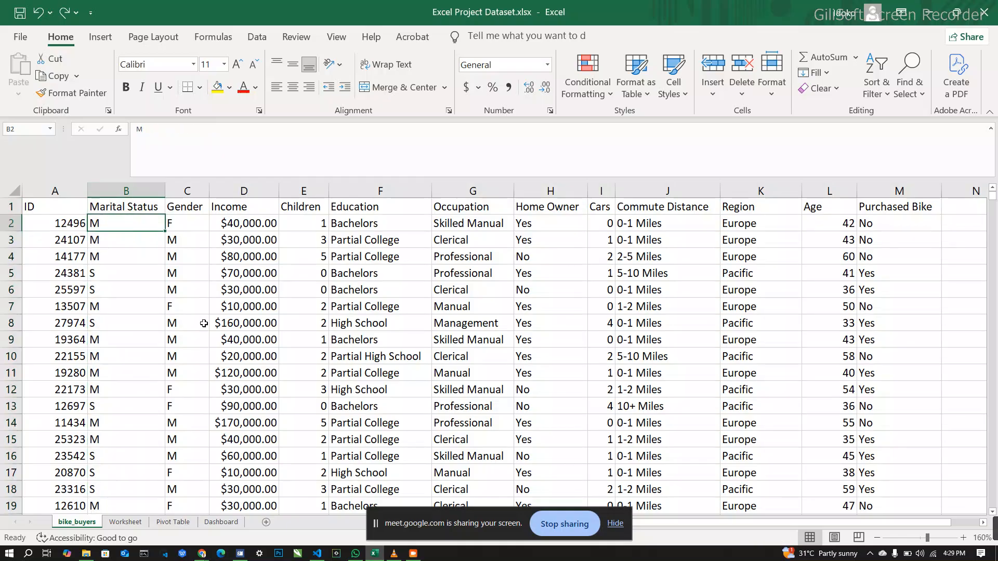
key(ctrl+z)
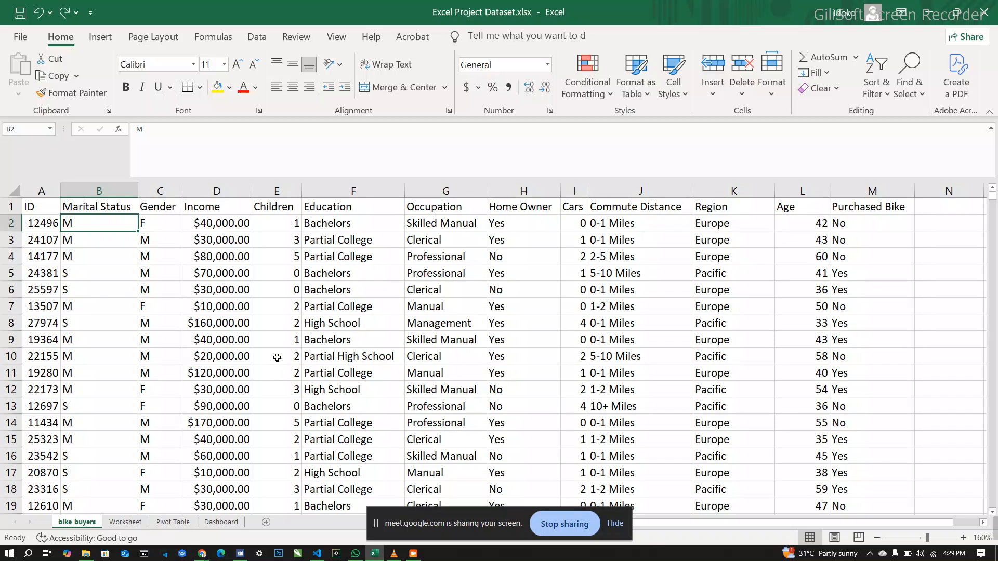
Step: Check the Worksheet sheet for pasted data, select its cell A1 and return to the bike_buyers sheet
click(126, 527)
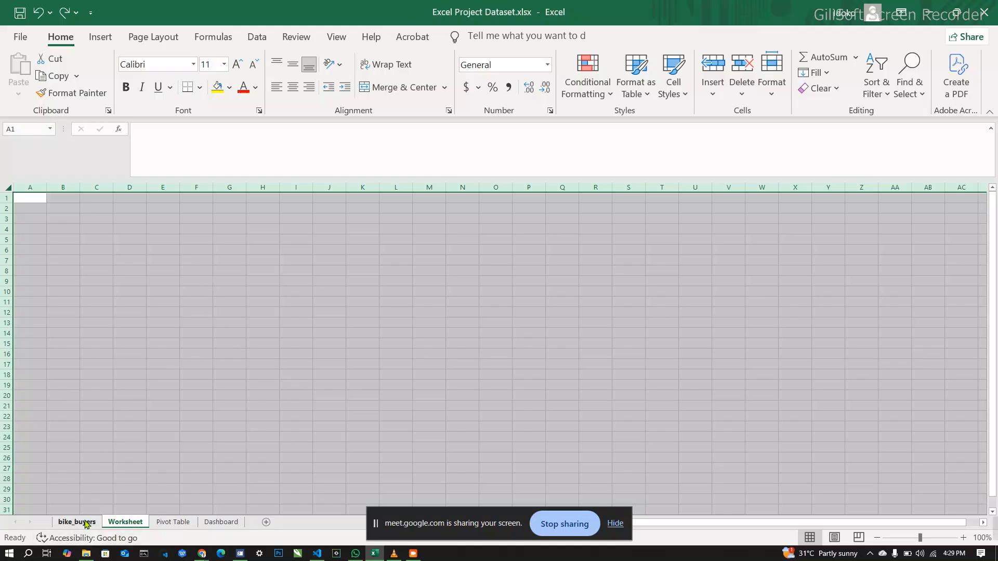
click(30, 204)
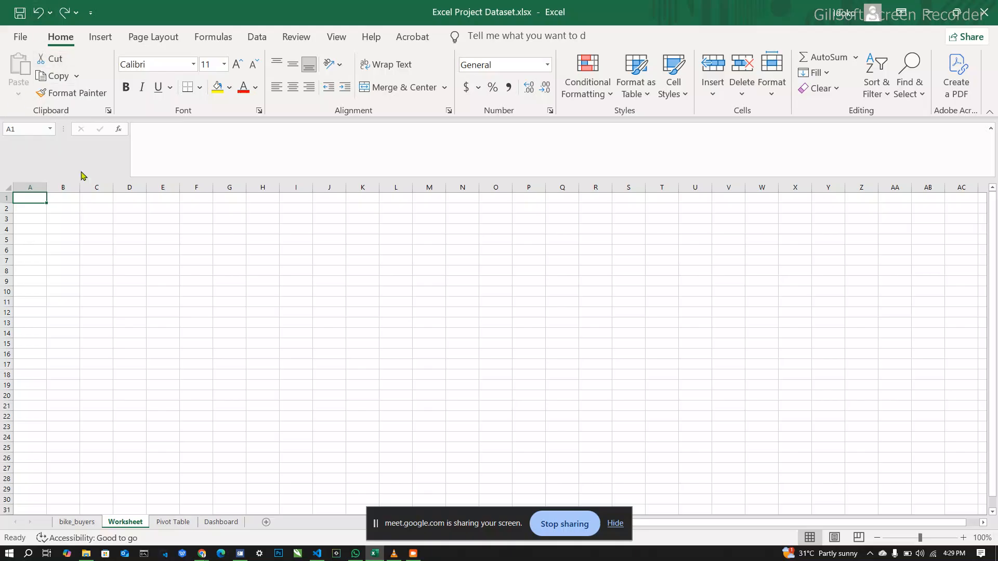
click(91, 523)
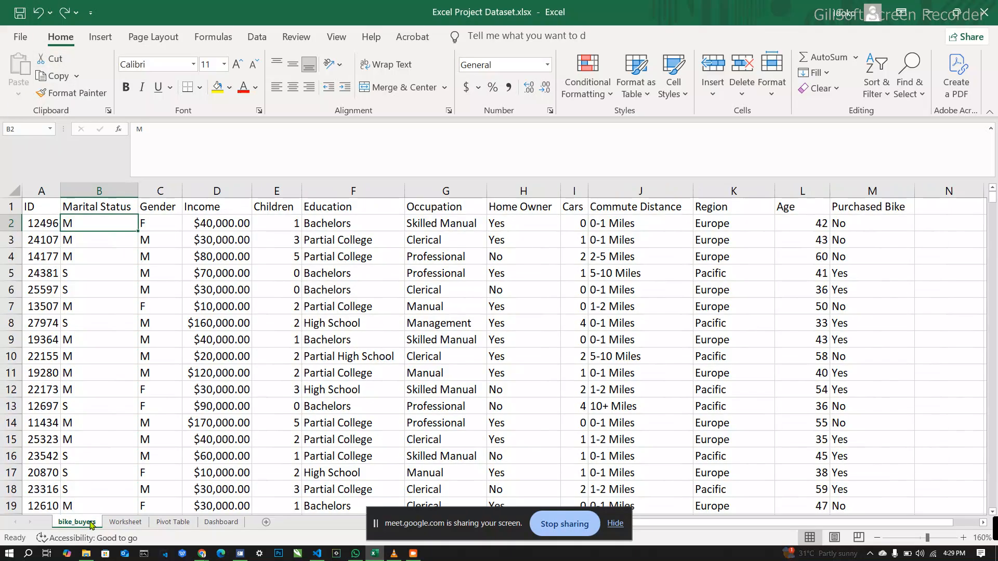
Step: Redo the undone bike_buyers cleaning edits up to the point where the Age Range column is added
key(ctrl+y)
key(ctrl+y)
key(ctrl+y)
key(ctrl+y)
key(ctrl+y)
key(ctrl+y)
key(ctrl+y)
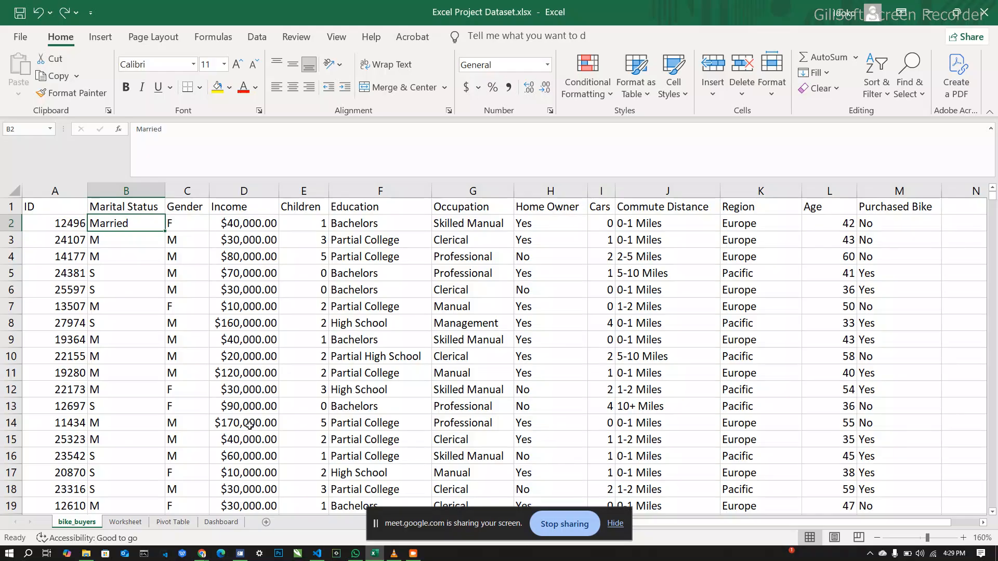
key(ctrl+y)
key(ctrl+y)
key(ctrl+y)
key(ctrl+y)
key(ctrl+y)
key(ctrl+y)
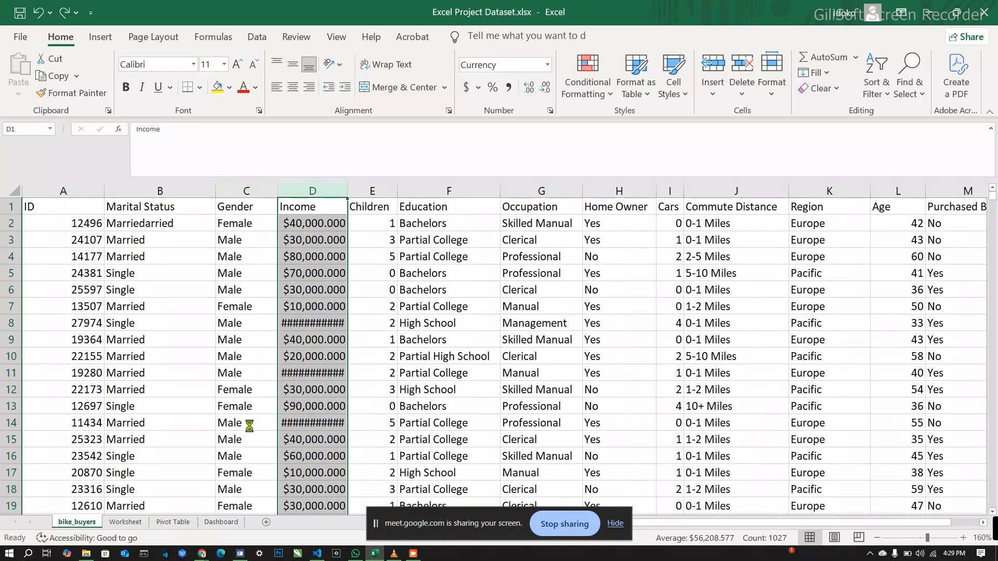
key(ctrl+y)
key(ctrl+y)
key(ctrl+y)
key(ctrl+y)
key(ctrl+y)
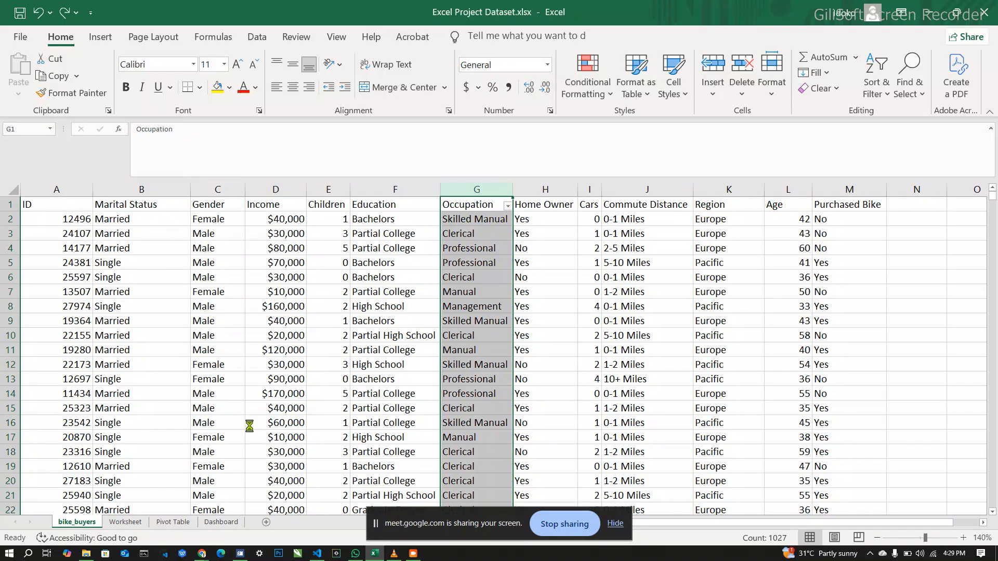
key(ctrl+y)
key(ctrl+y)
key(ctrl+y)
key(ctrl+y)
key(ctrl+y)
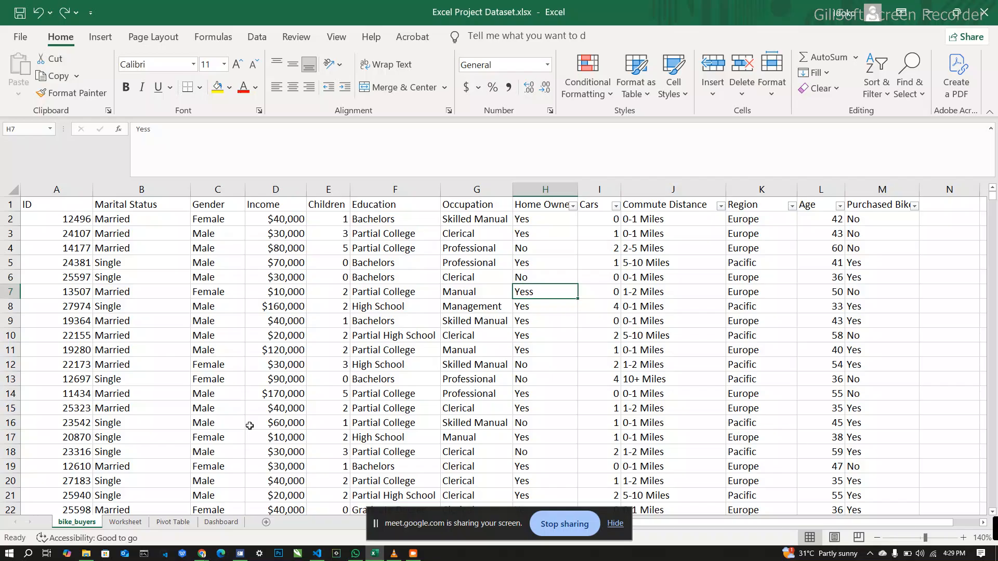
key(ctrl+y)
key(ctrl+y)
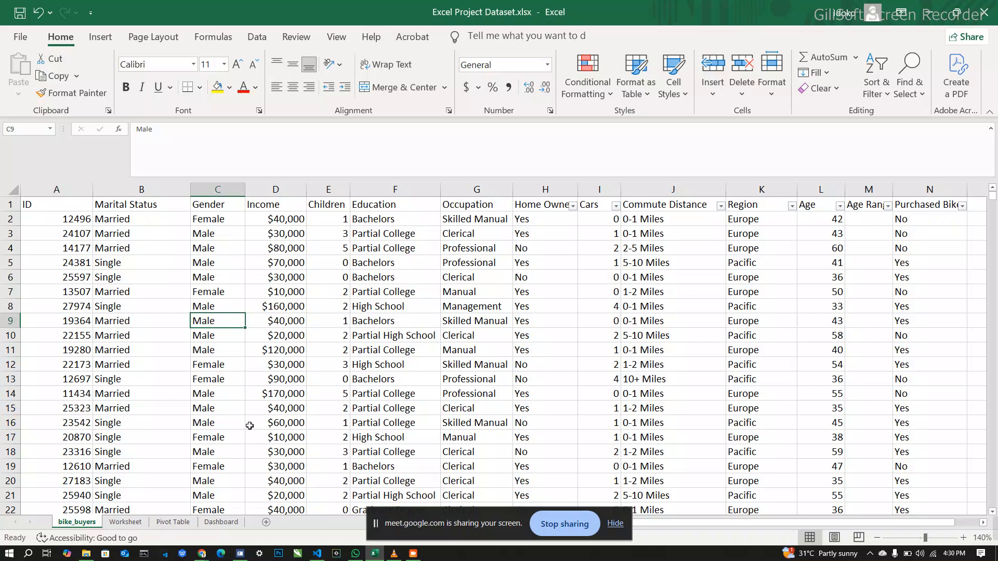
Step: Start an IF formula in cell M2 of the Age Range column that returns "Young Adult" when L2<=30
click(863, 221)
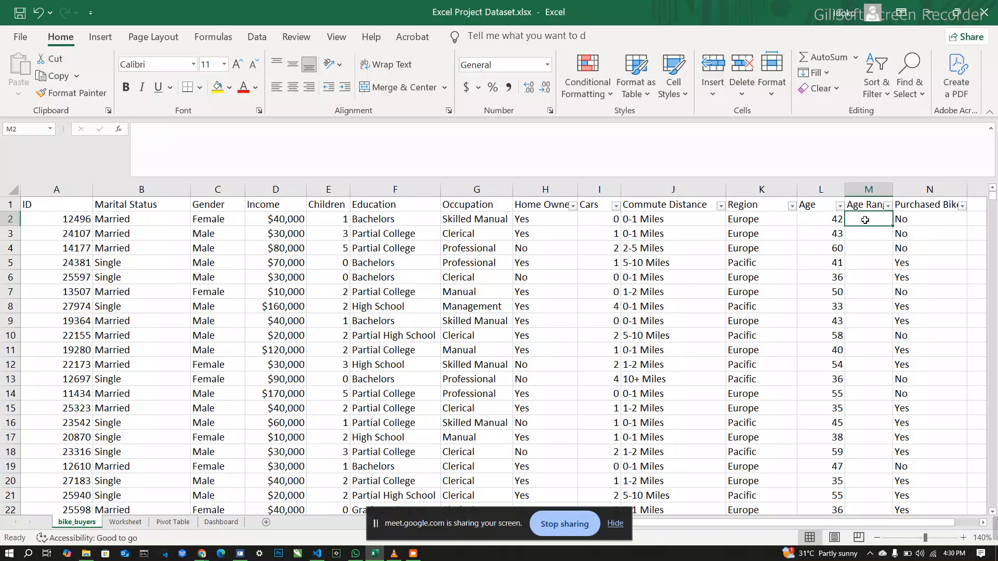
double_click(865, 220)
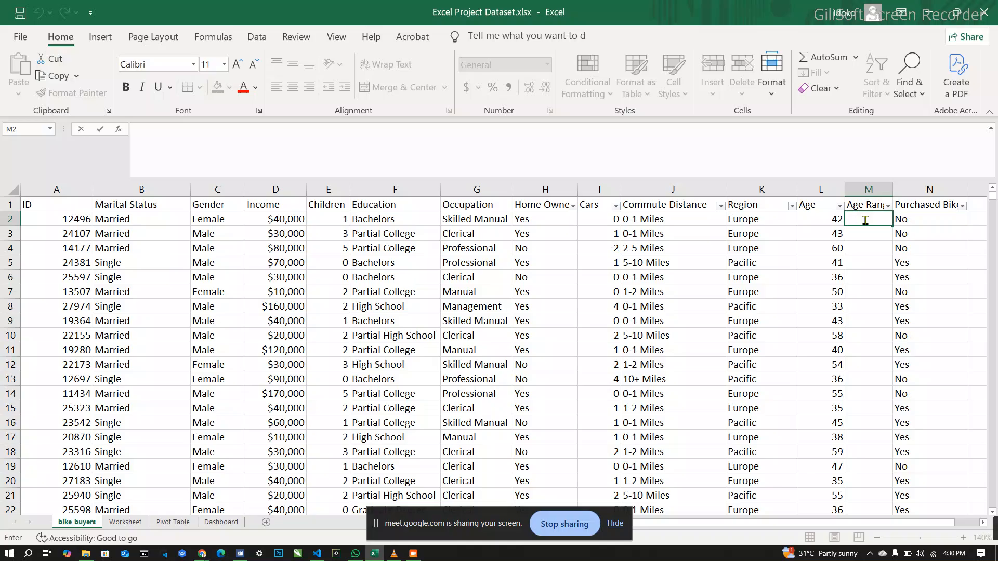
text(if)
key(BackSpace)
key(BackSpace)
text(=)
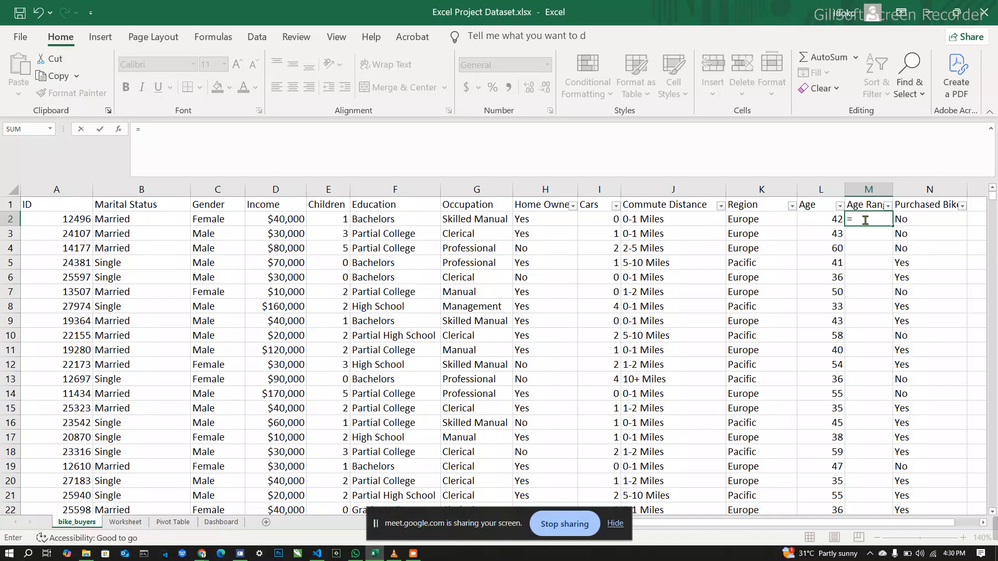
text(if)
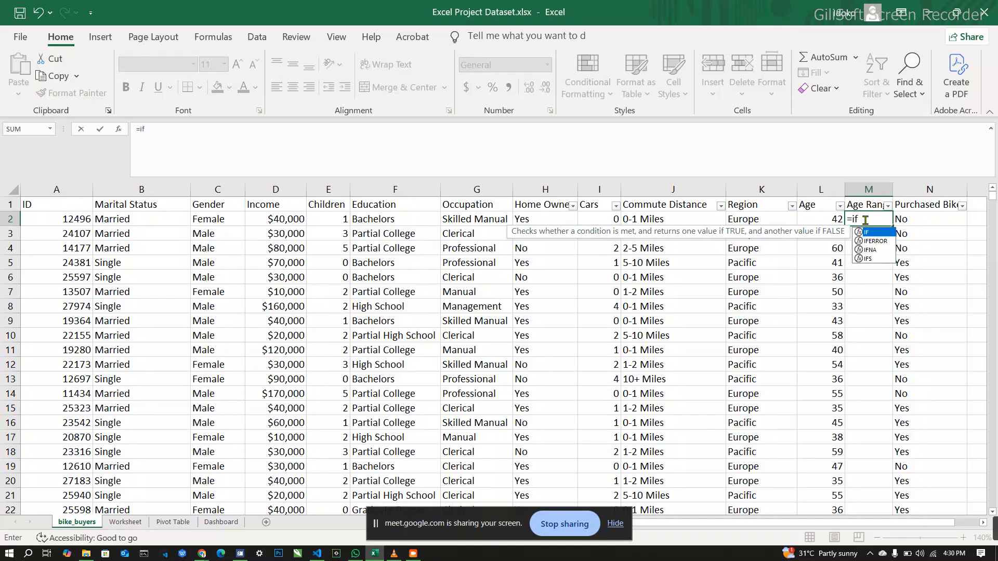
text(()
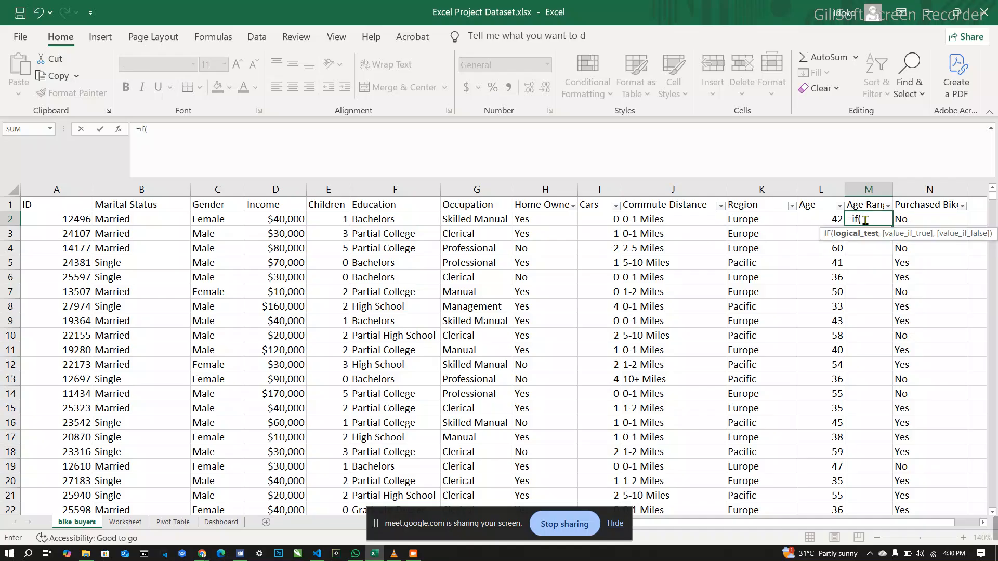
click(822, 220)
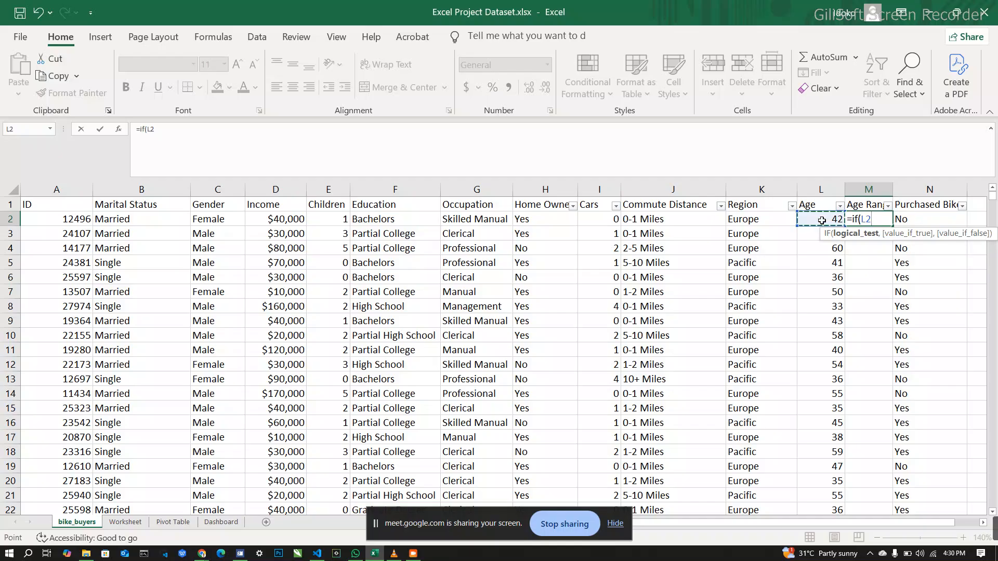
text(<=)
click(301, 138)
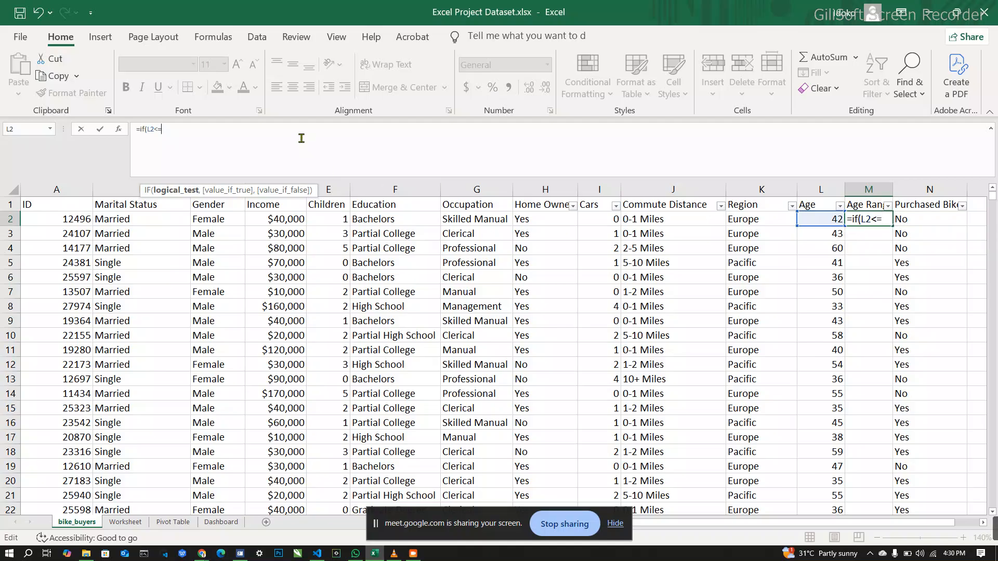
text(30)
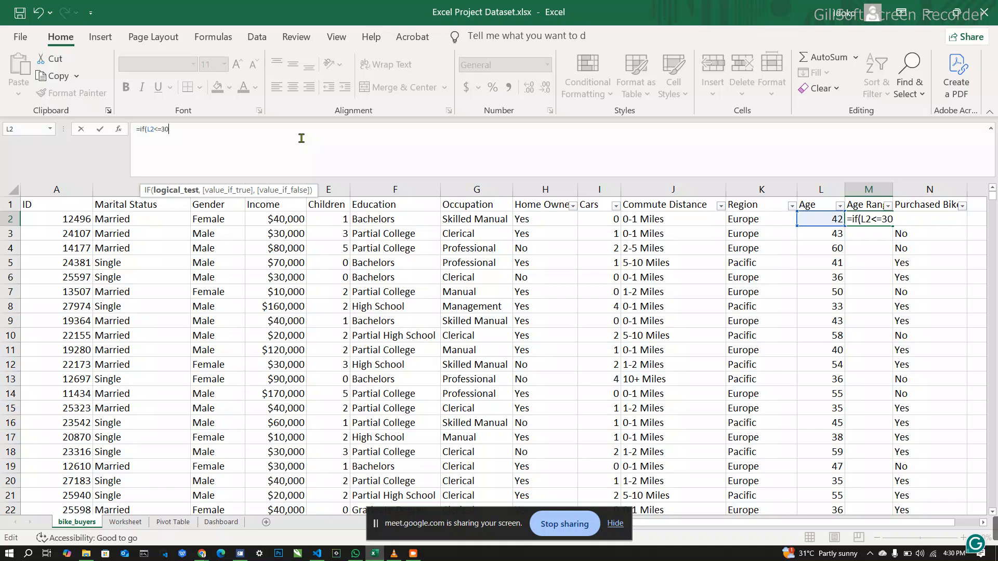
text(,)
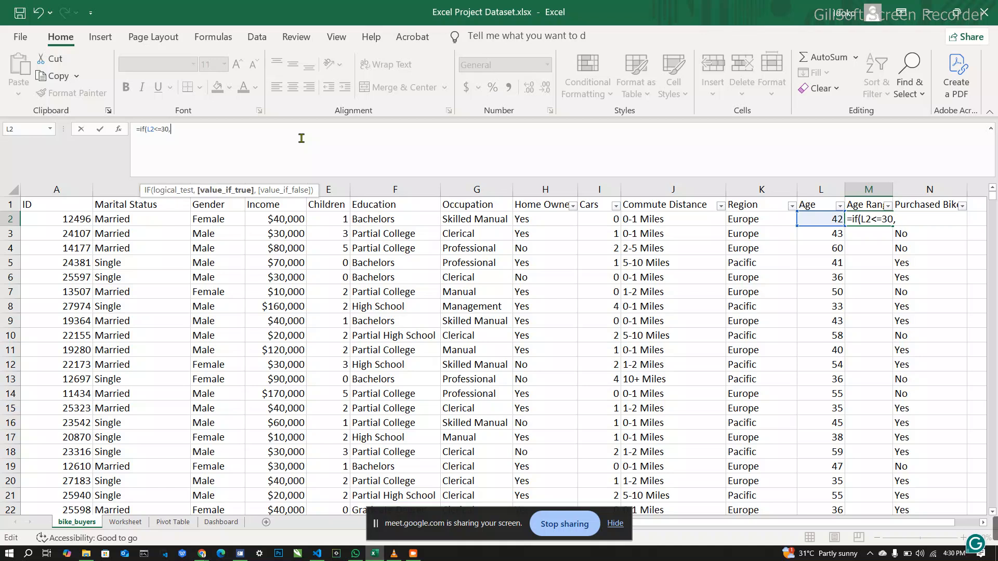
text("Young Adult",)
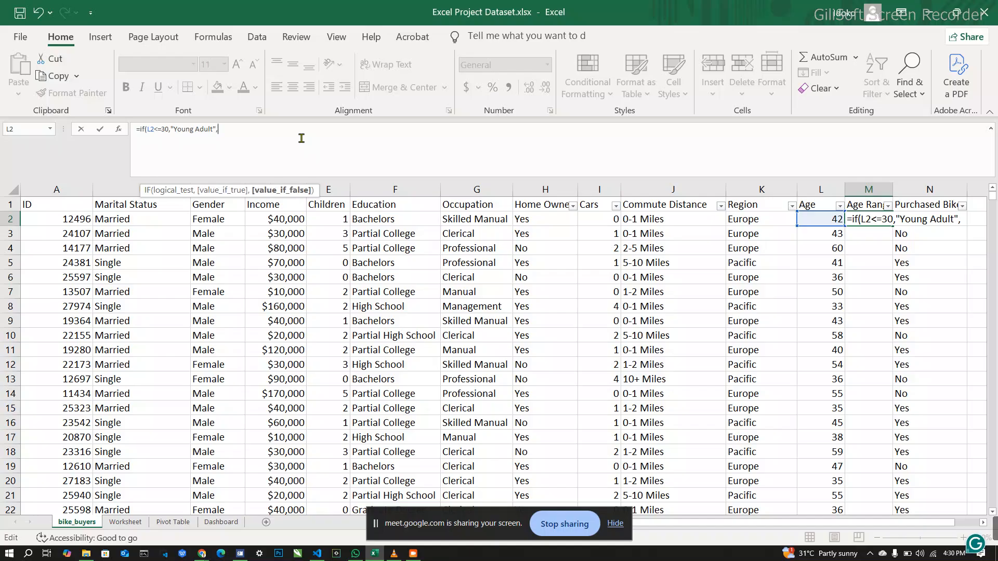
text(if)
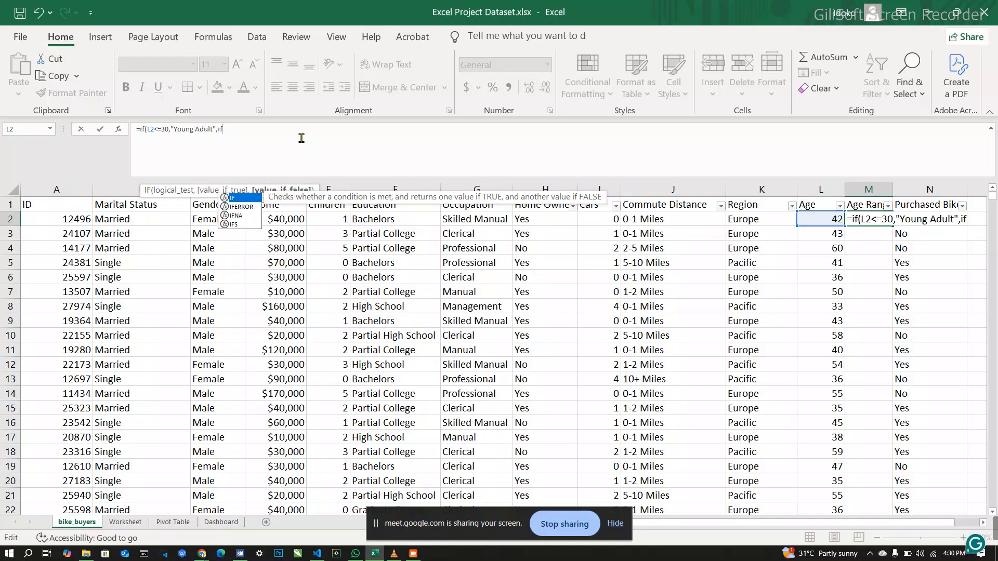
text((l)
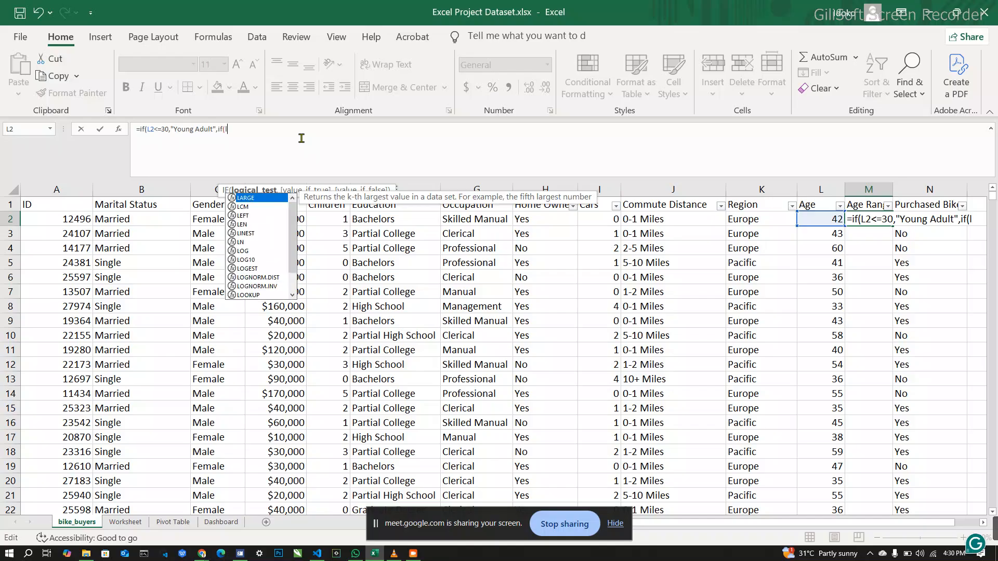
text(2)
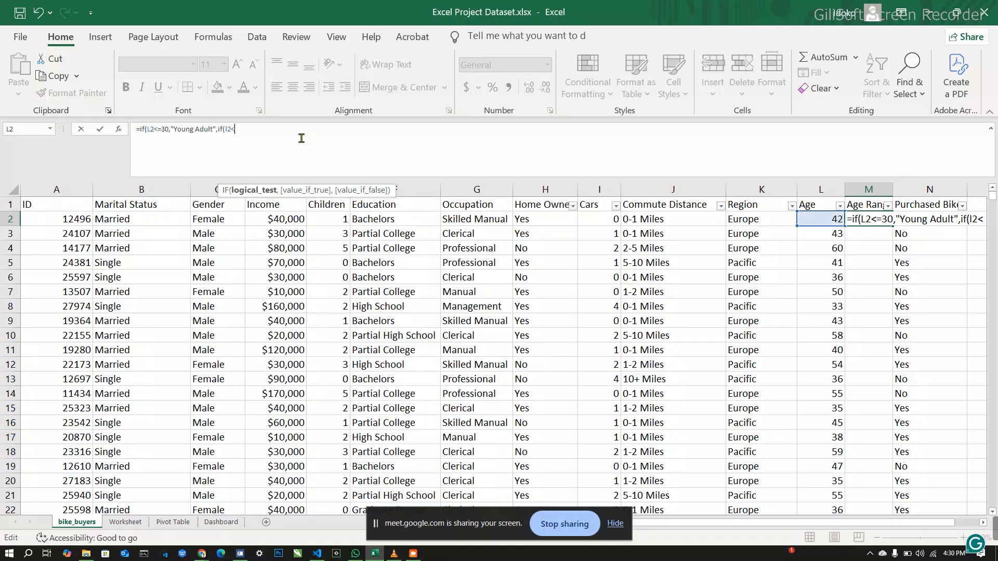
text(<=54,)
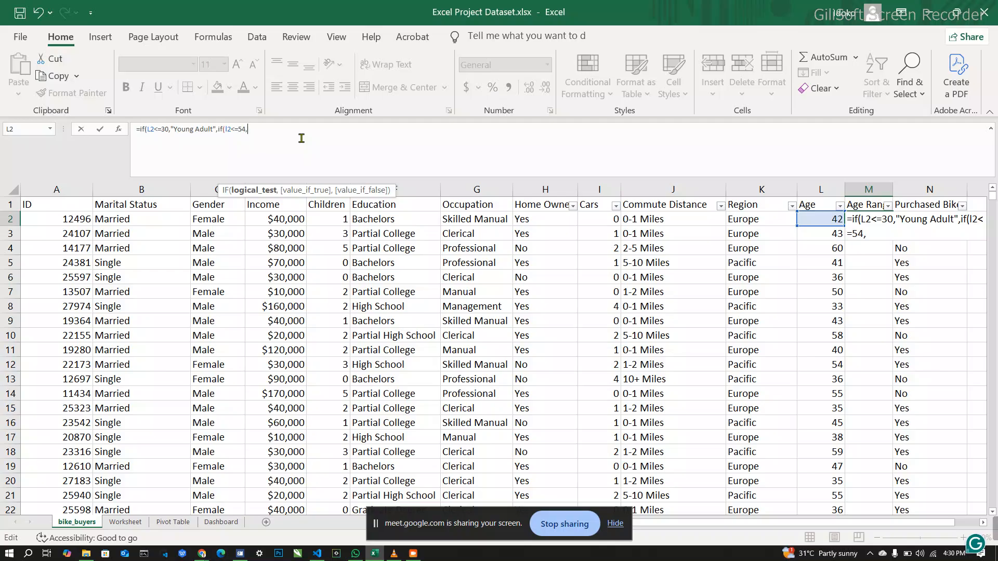
text(")
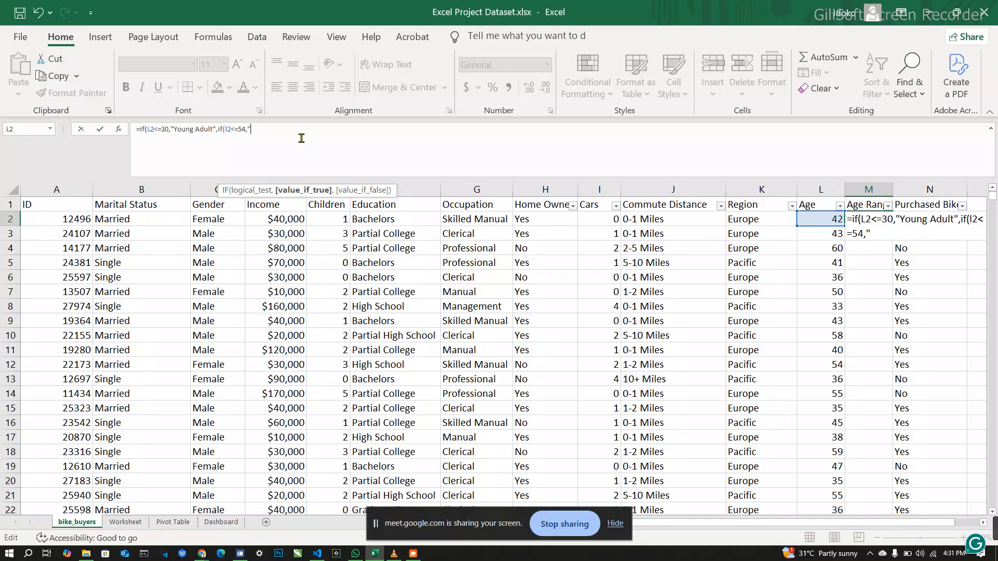
text(Adult",If)
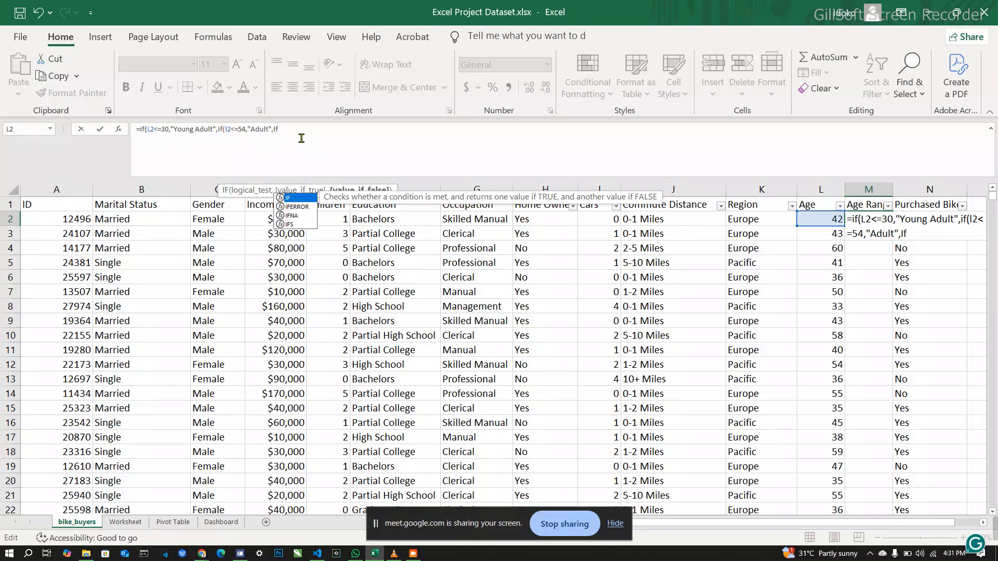
text(()
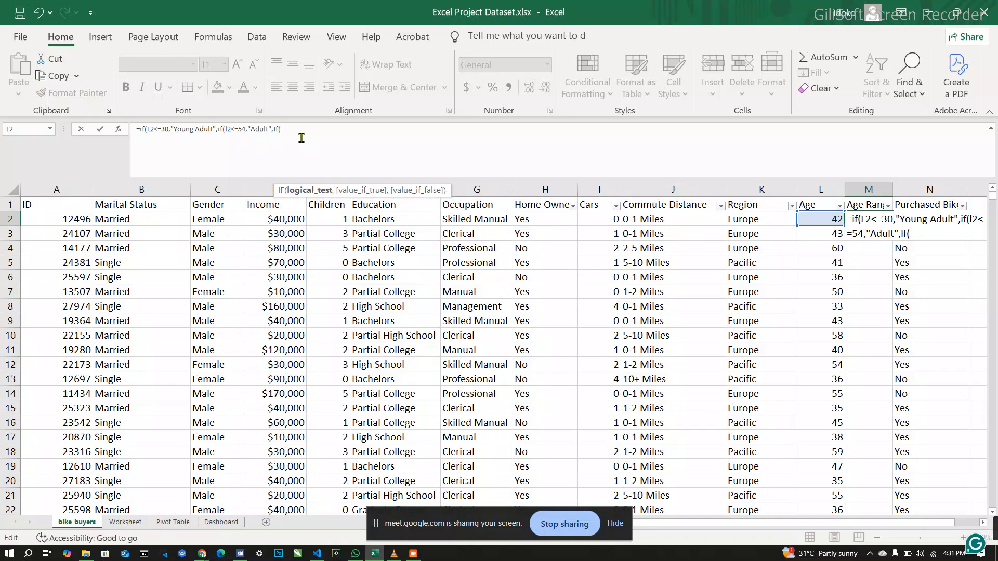
text(l)
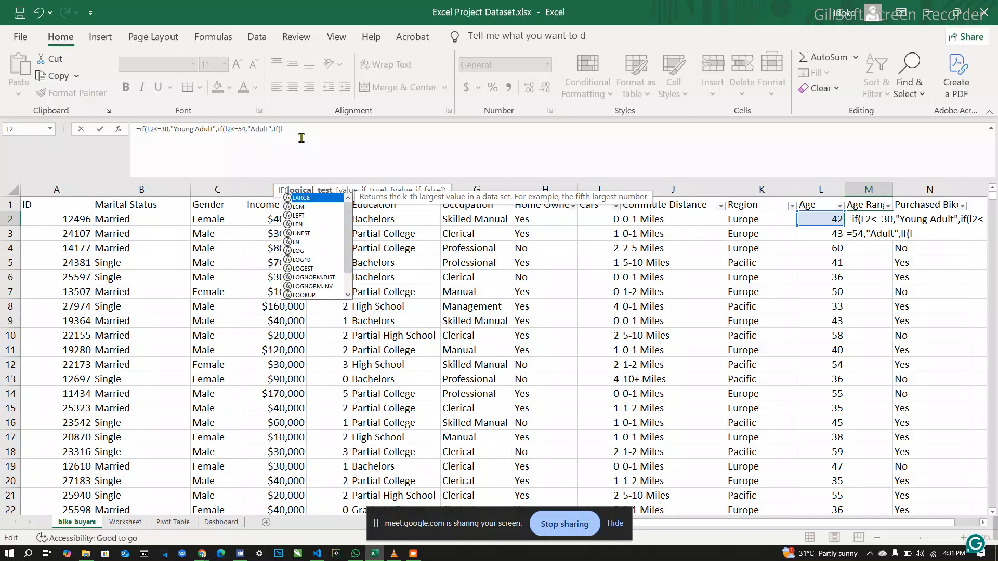
text(2>+)
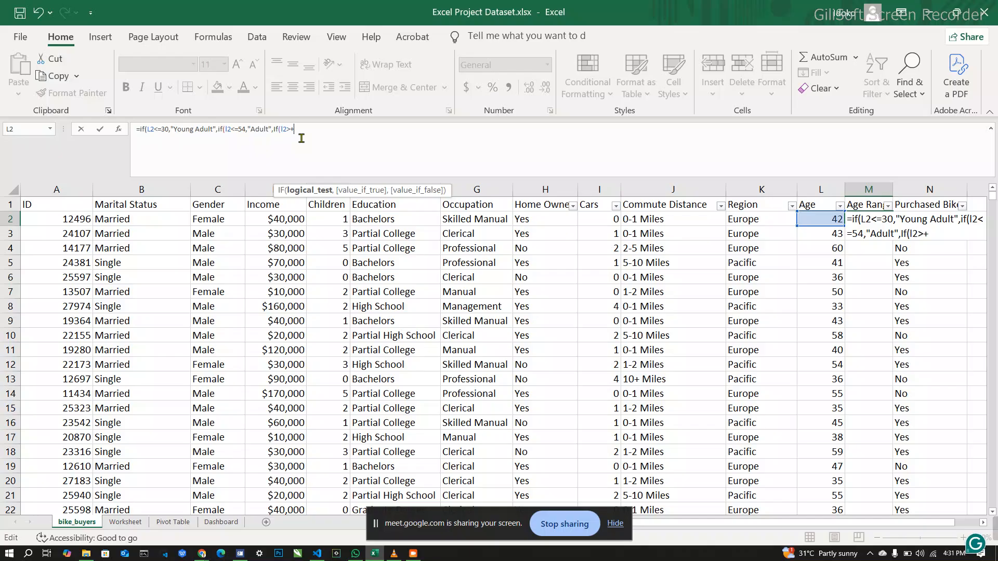
Step: Nest a third IF in the M2 formula that returns "Old" when L2>=55, and close all the parentheses
key(BackSpace)
text(=55,)
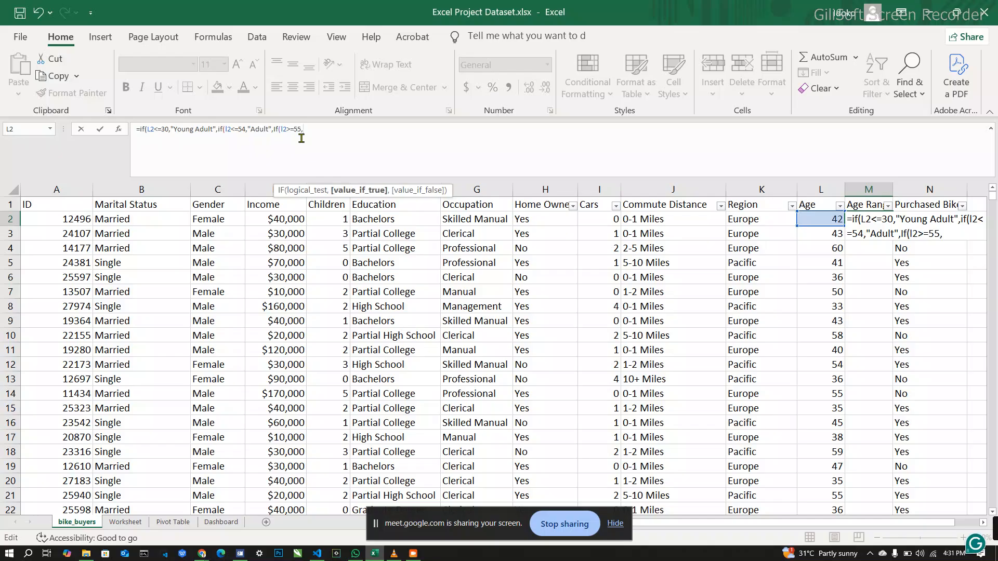
text("Old"))))
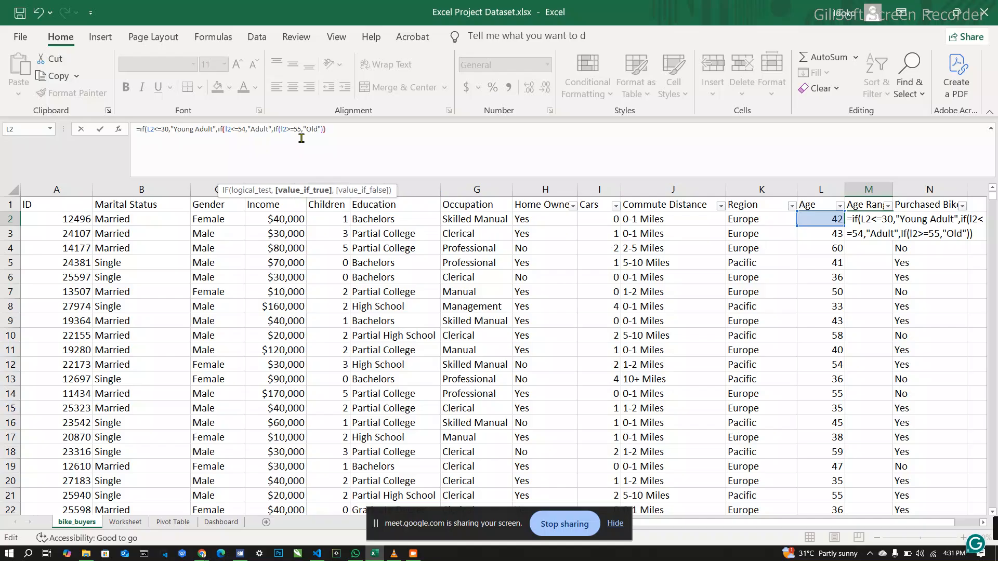
Step: Enter the formula in M2 and fill it down the whole Age Range column
key(Return)
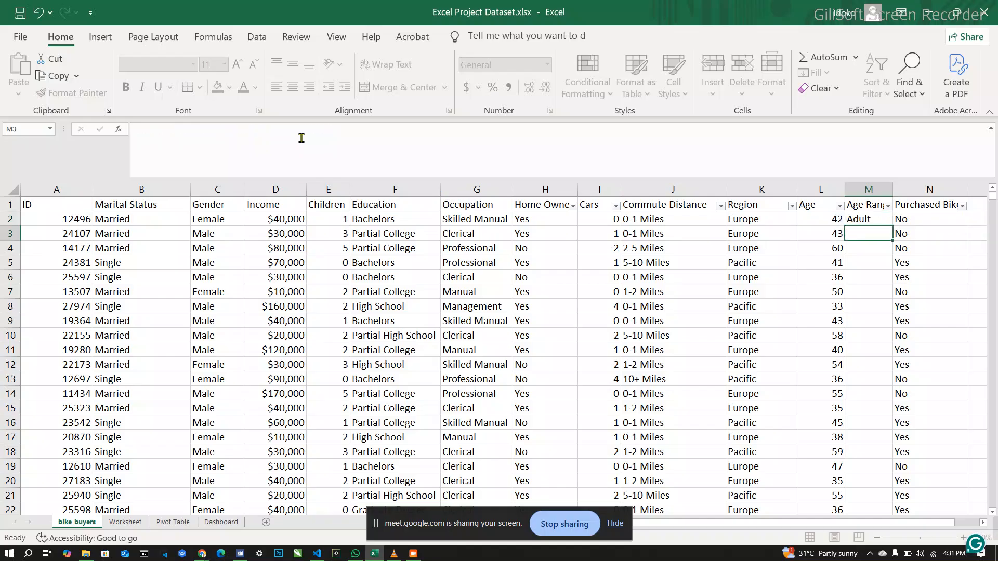
click(887, 220)
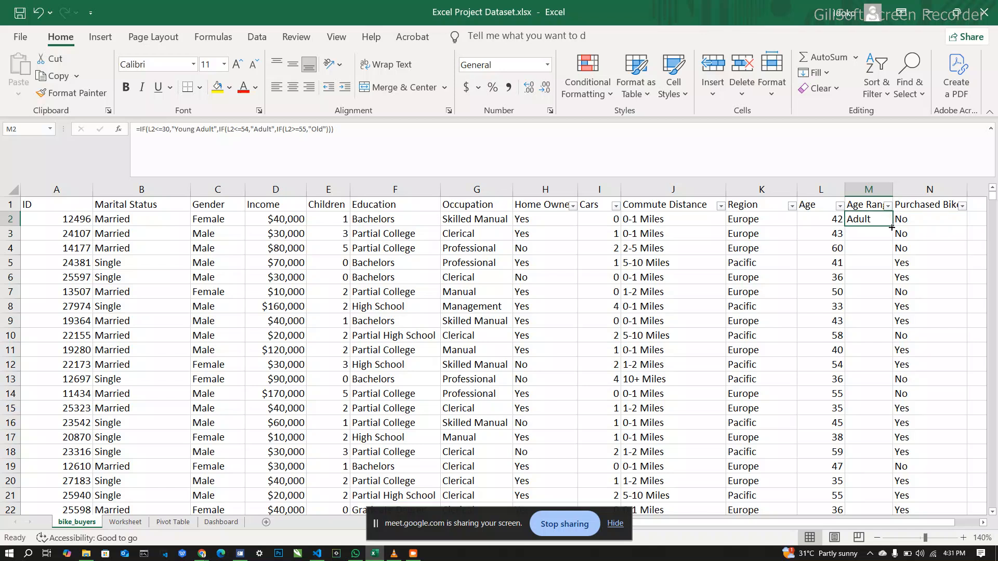
double_click(891, 227)
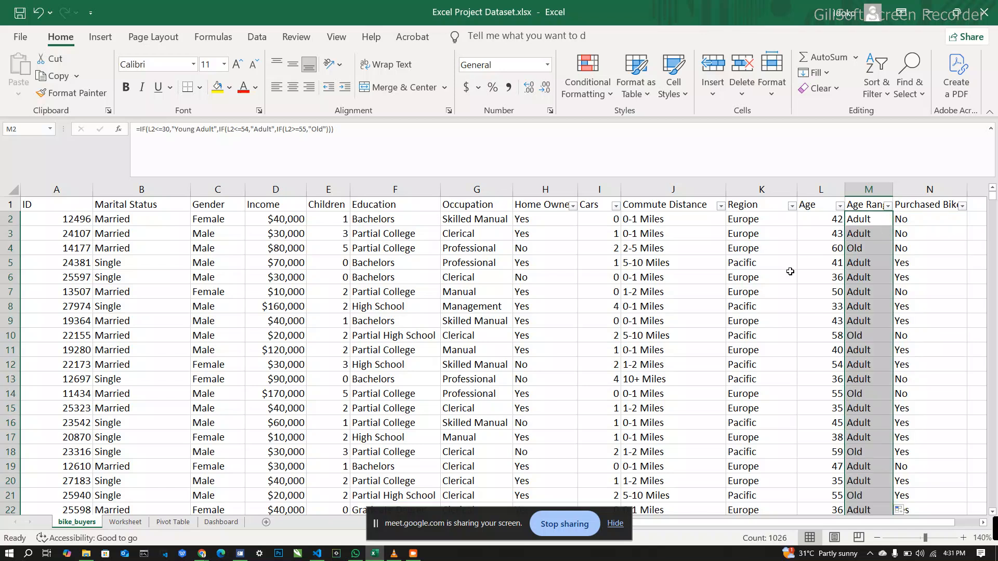
Step: Copy the full bike_buyers data range starting at A1 and paste it into cell A1 of the Worksheet sheet
click(65, 209)
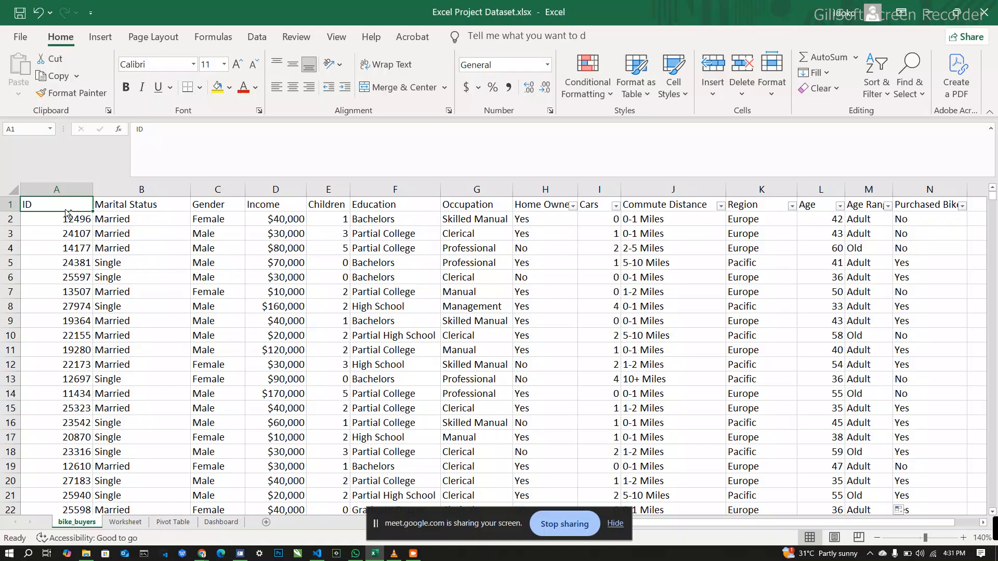
key(ctrl+shift+End)
key(ctrl+c)
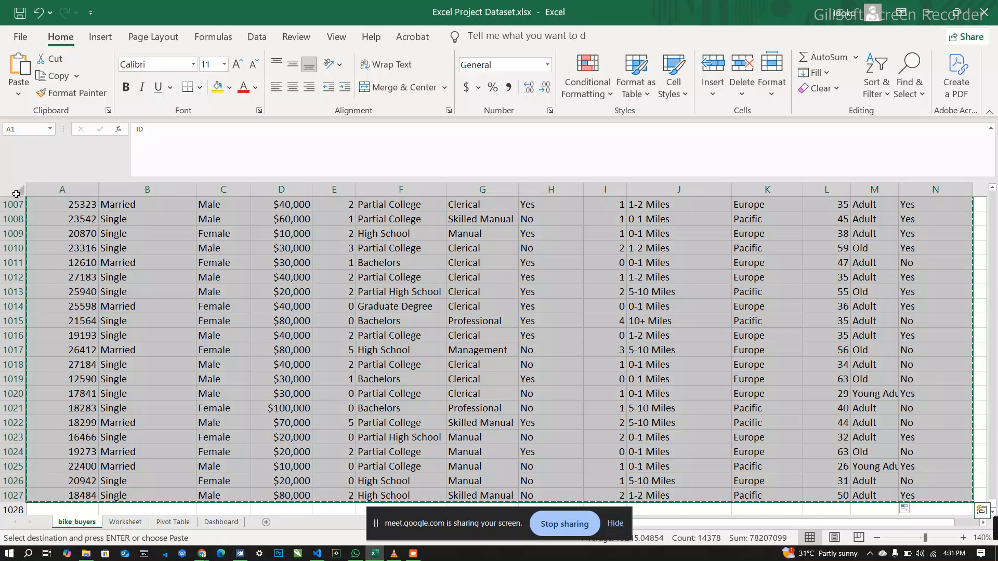
click(129, 524)
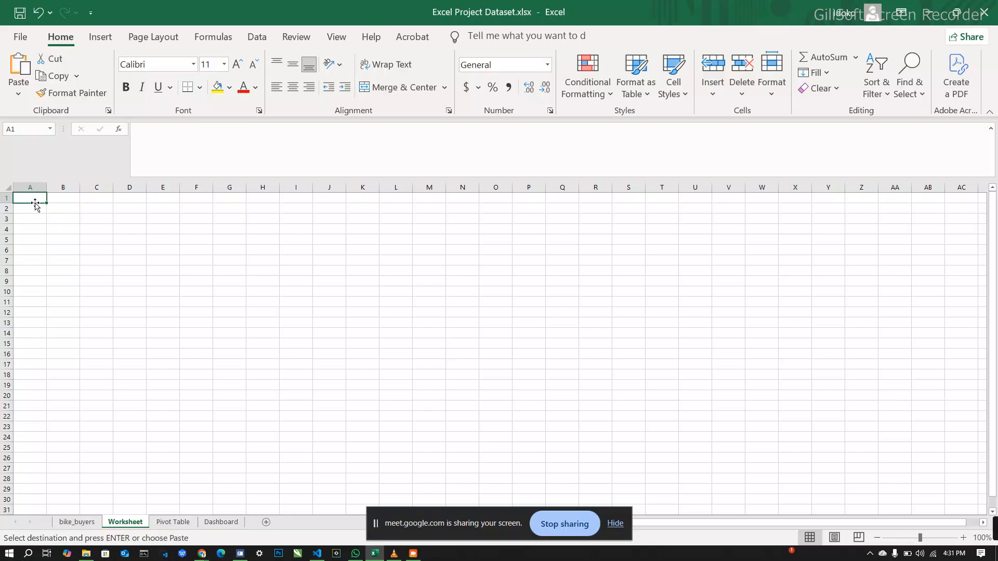
key(ctrl+v)
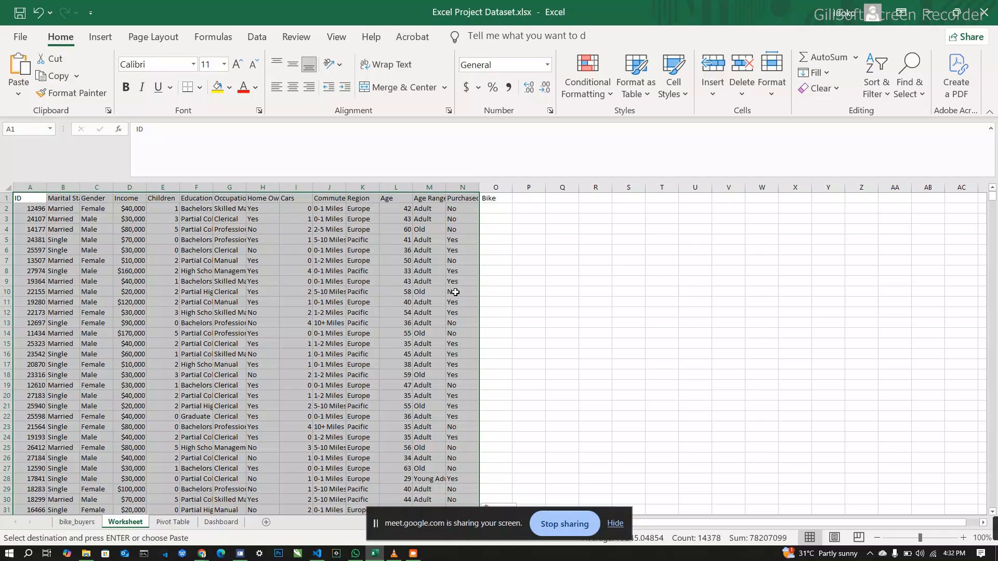
Step: Set the Worksheet sheet's zoom to 190% with the data range deselected, and switch to the Pivot Table sheet
click(963, 535)
click(962, 536)
click(962, 536)
click(963, 535)
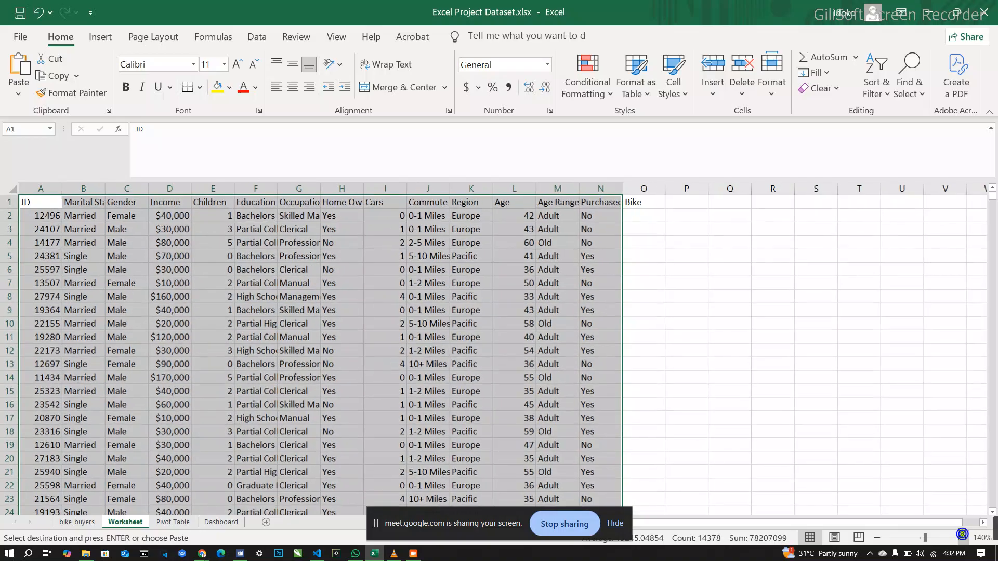
click(963, 535)
click(962, 535)
click(962, 535)
click(963, 536)
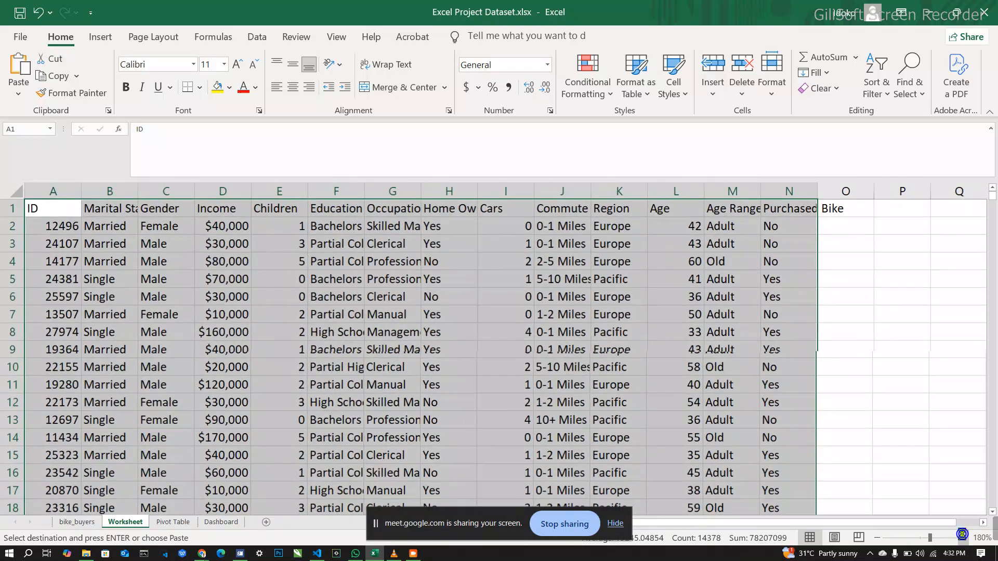
click(962, 535)
click(962, 535)
click(963, 535)
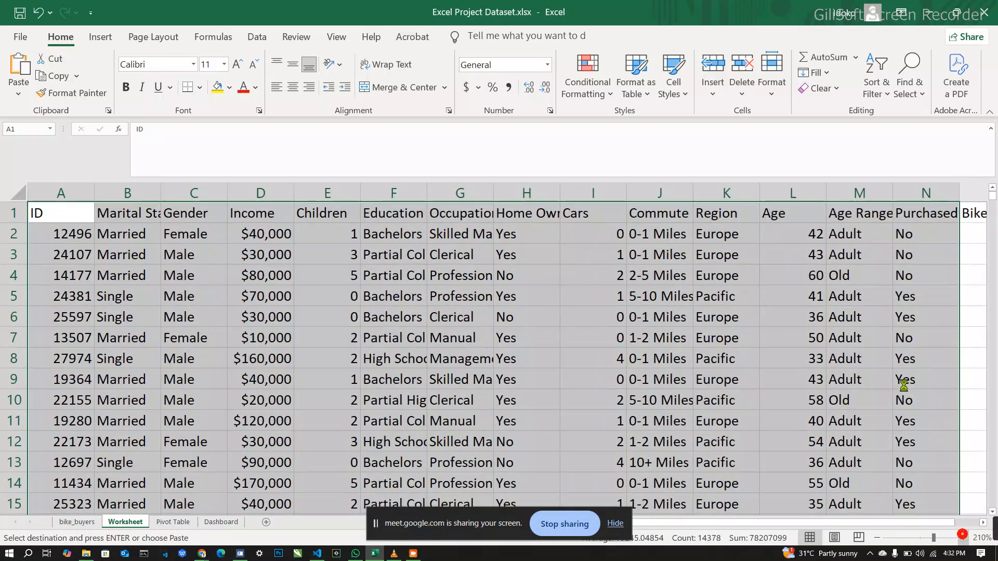
click(877, 537)
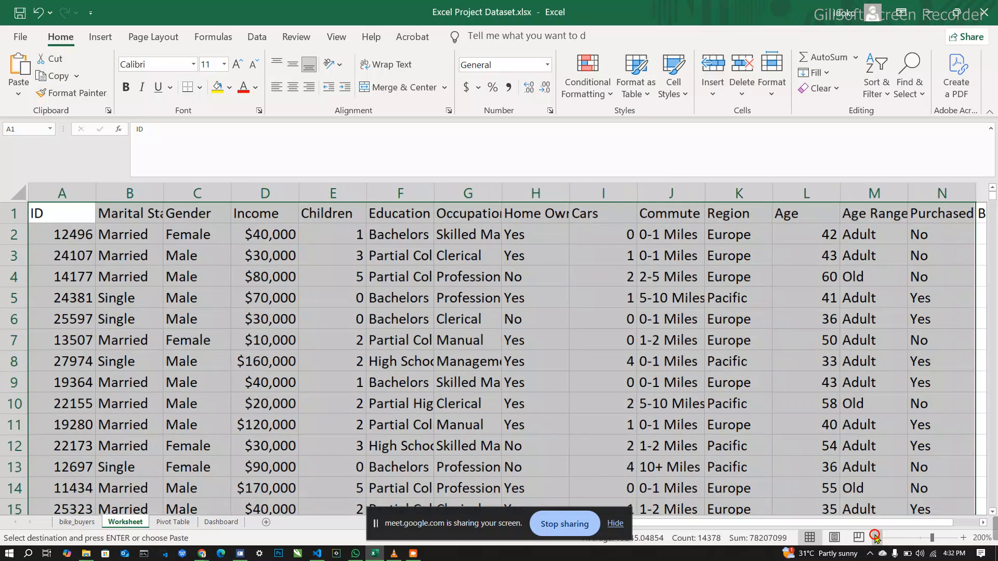
click(877, 537)
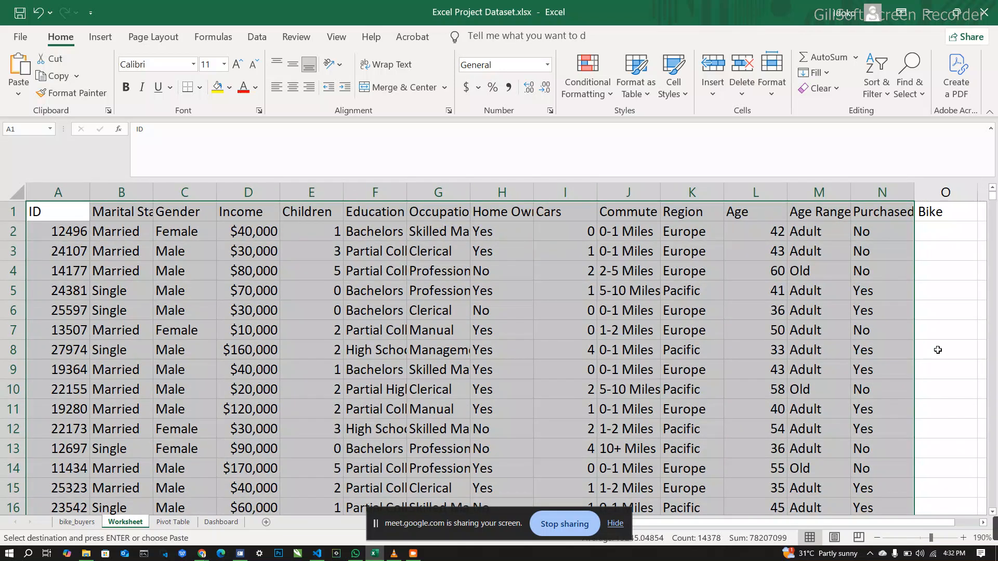
click(938, 350)
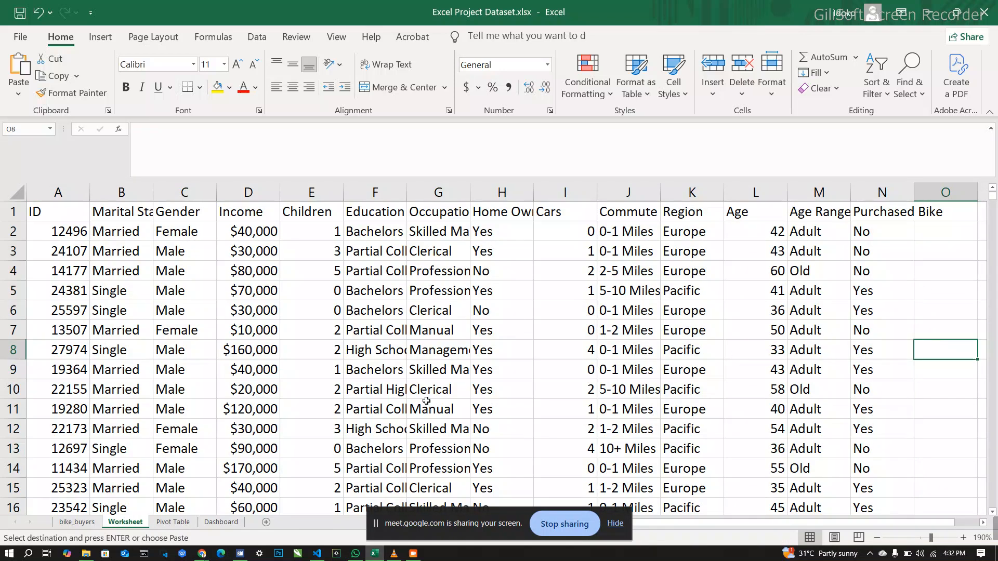
click(182, 524)
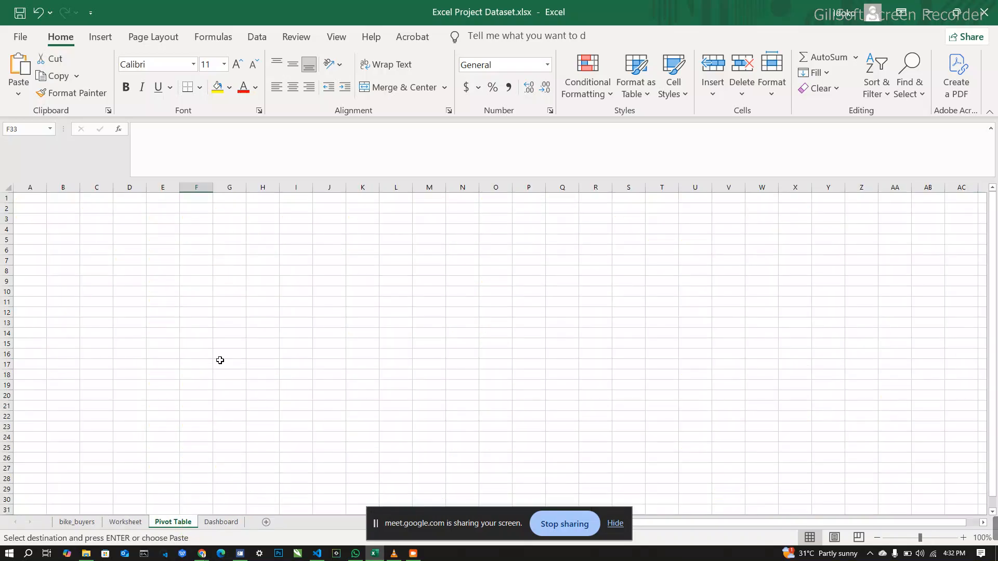
Step: Check the Worksheet sheet's data, return to the Pivot Table sheet and select cell C3
click(126, 523)
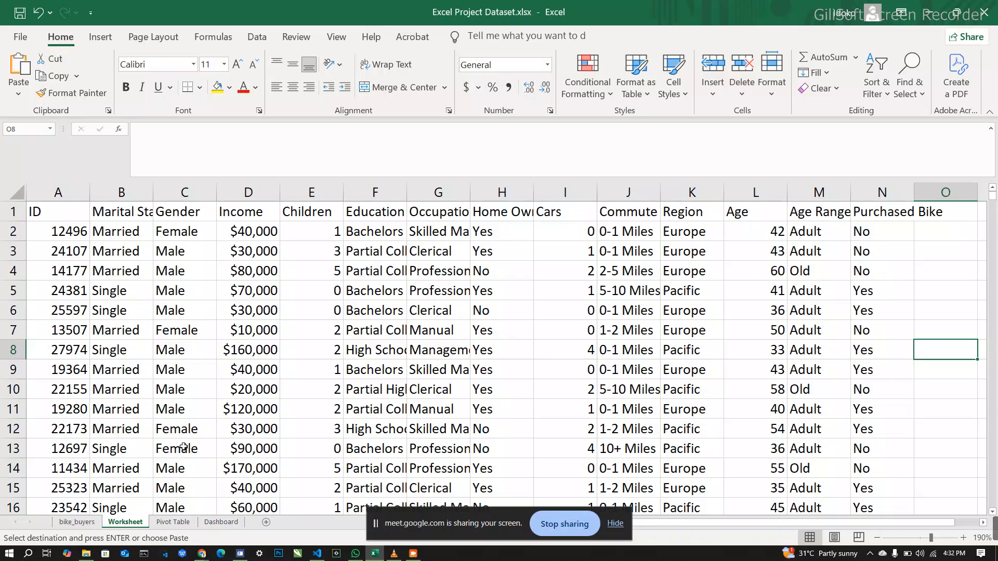
click(175, 523)
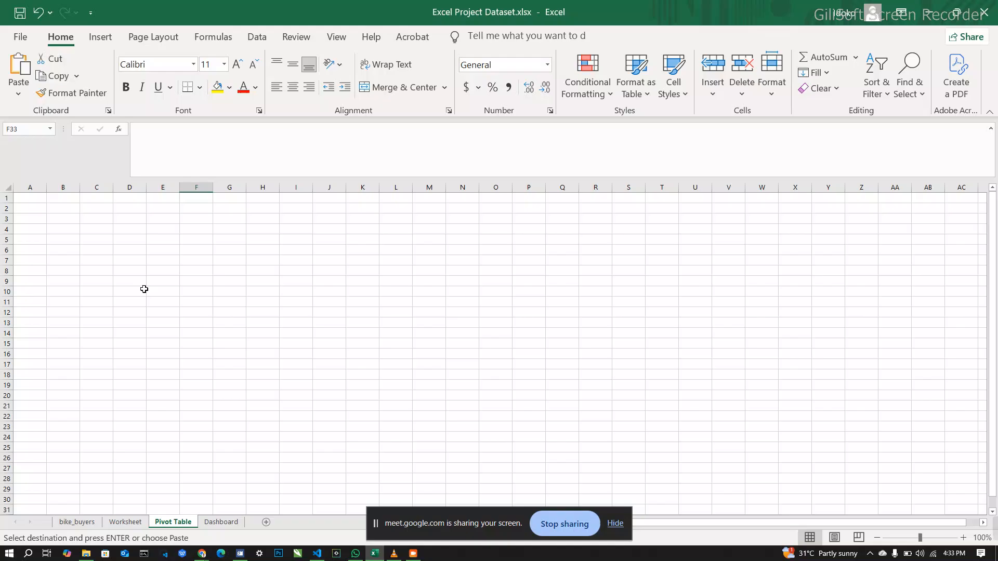
click(31, 198)
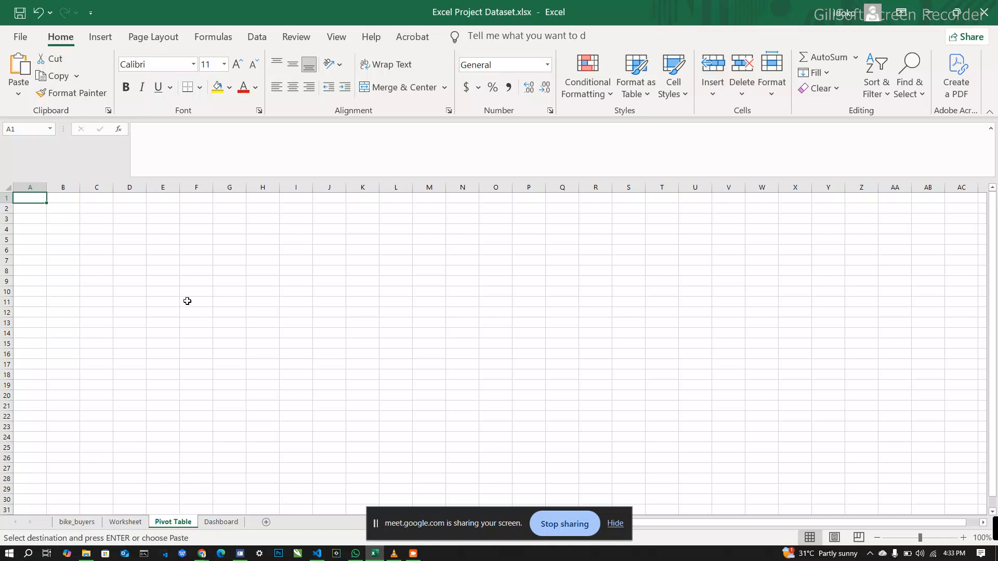
click(39, 230)
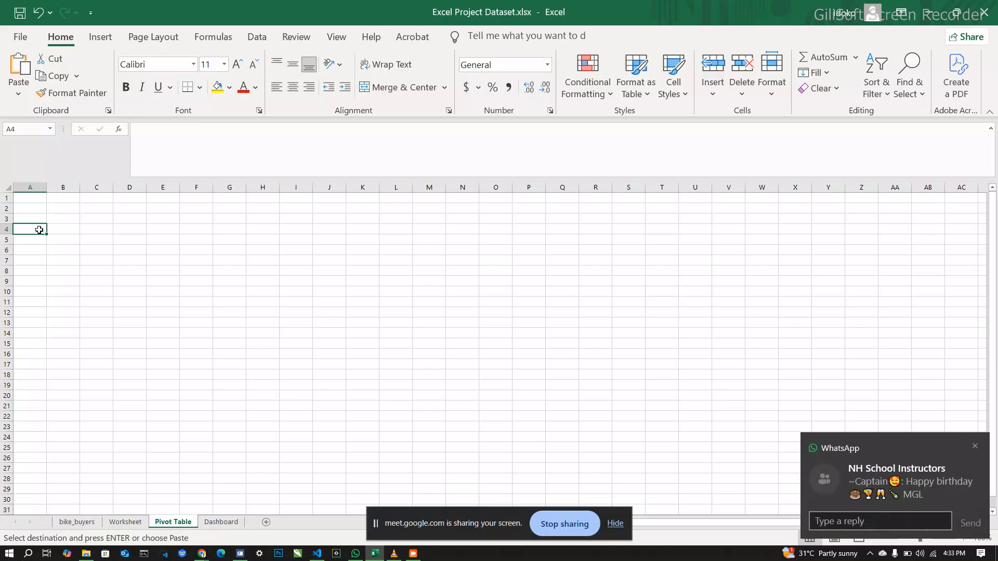
click(84, 219)
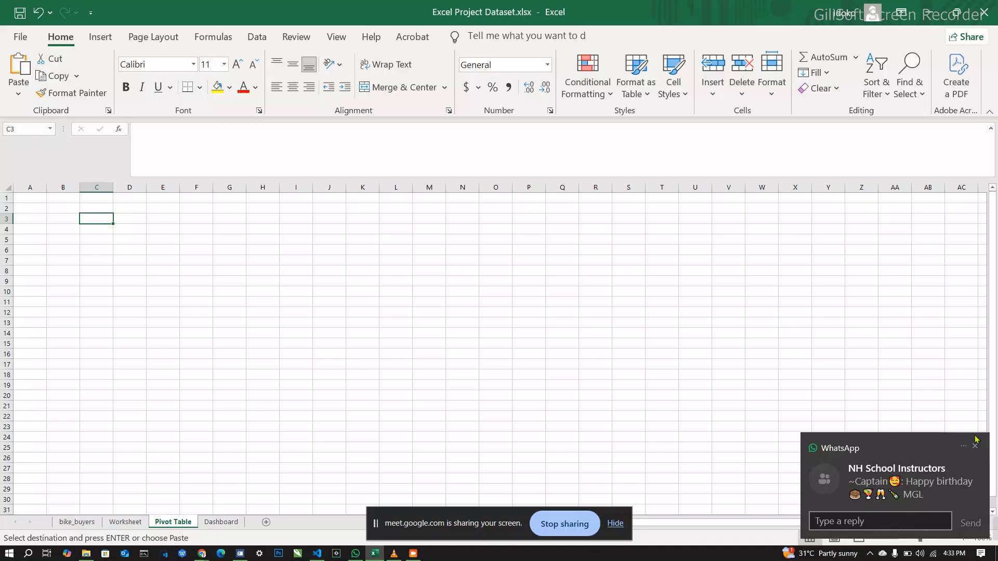
click(897, 478)
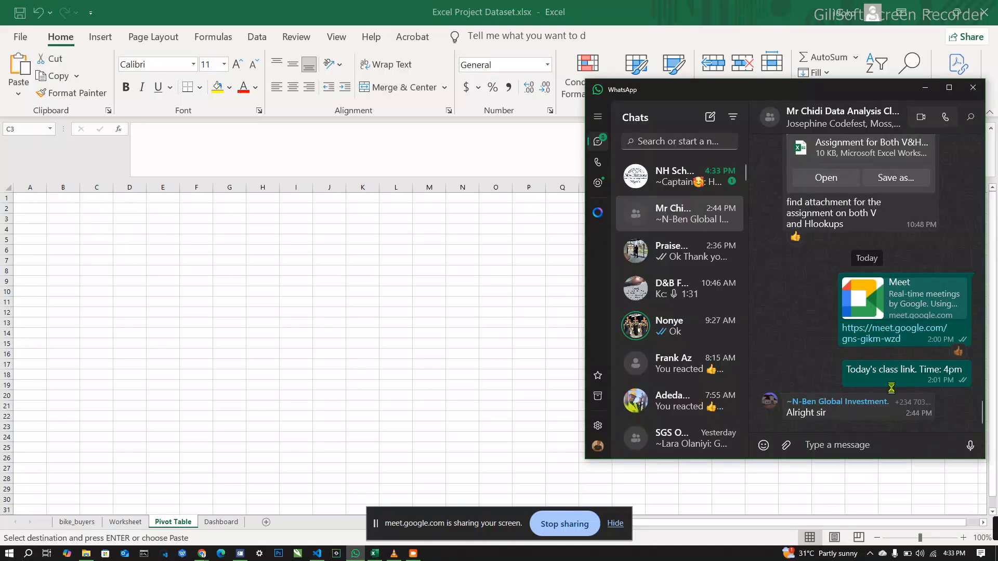
click(929, 91)
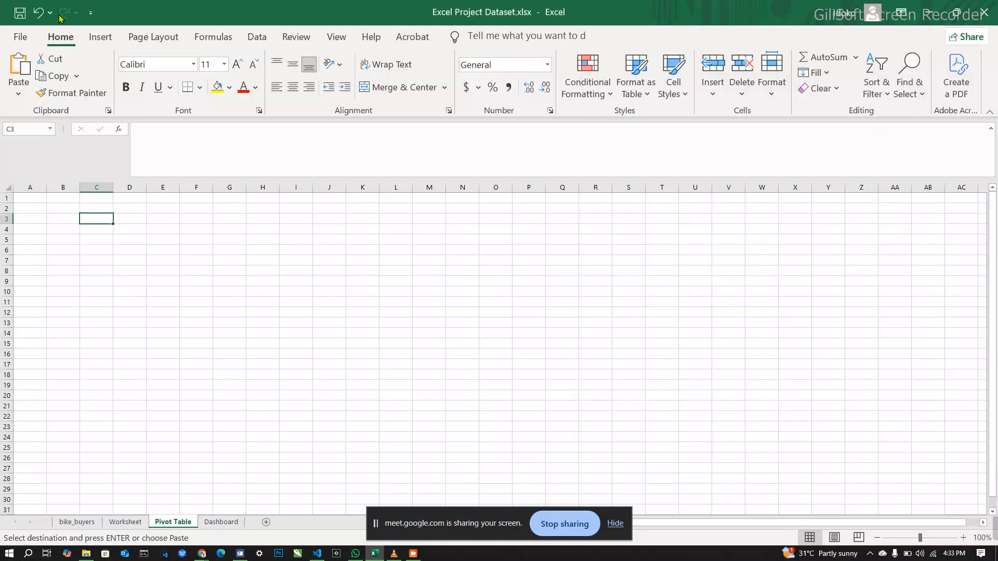
Step: Create a PivotTable from Worksheet!$A$1:$N$1027, placed in the existing Pivot Table sheet at C3
click(97, 40)
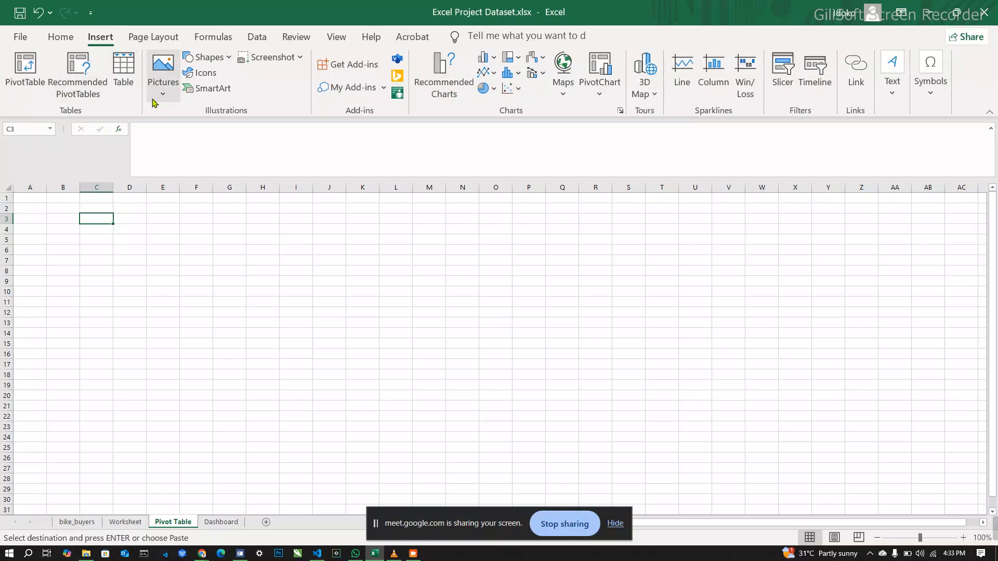
click(26, 68)
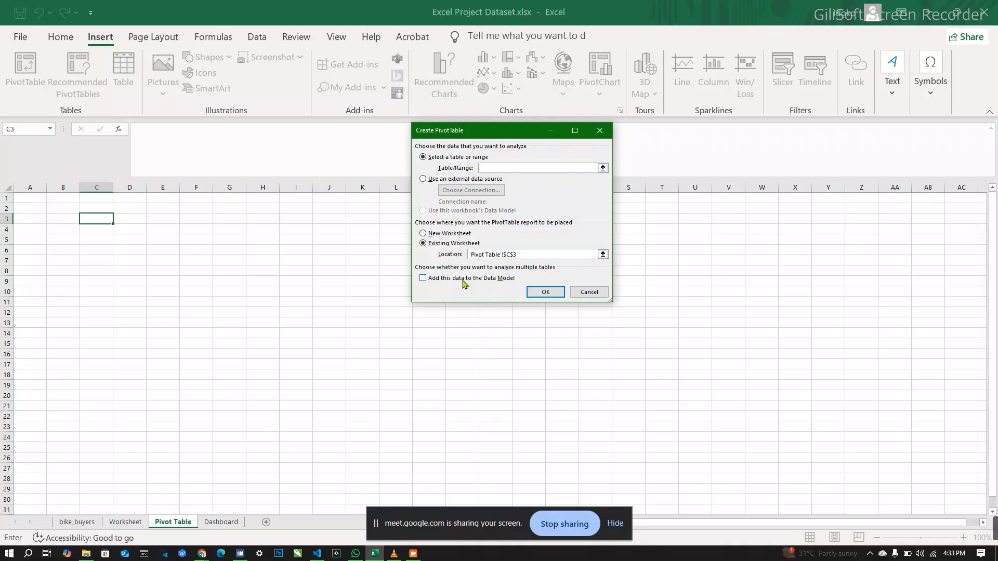
click(129, 525)
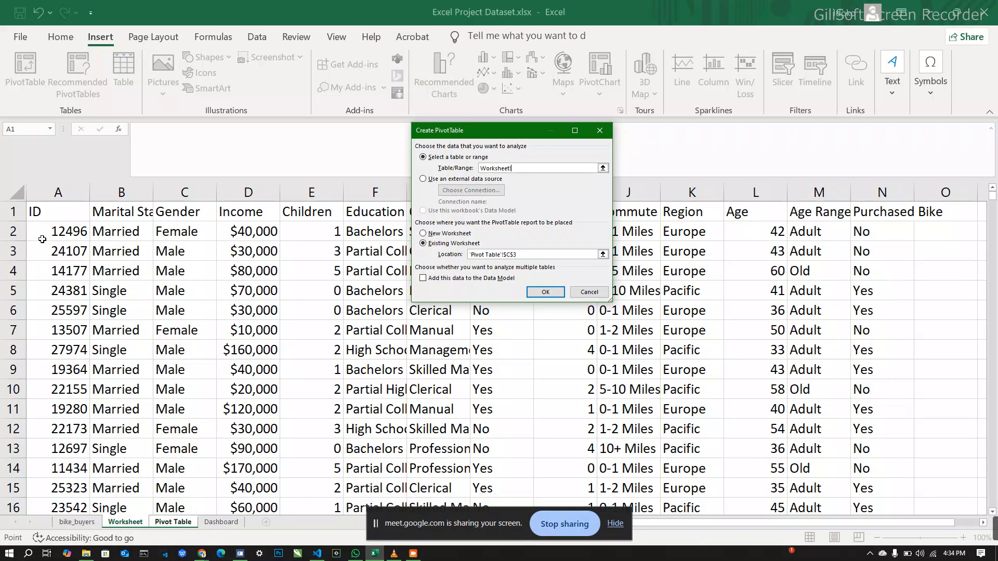
click(65, 215)
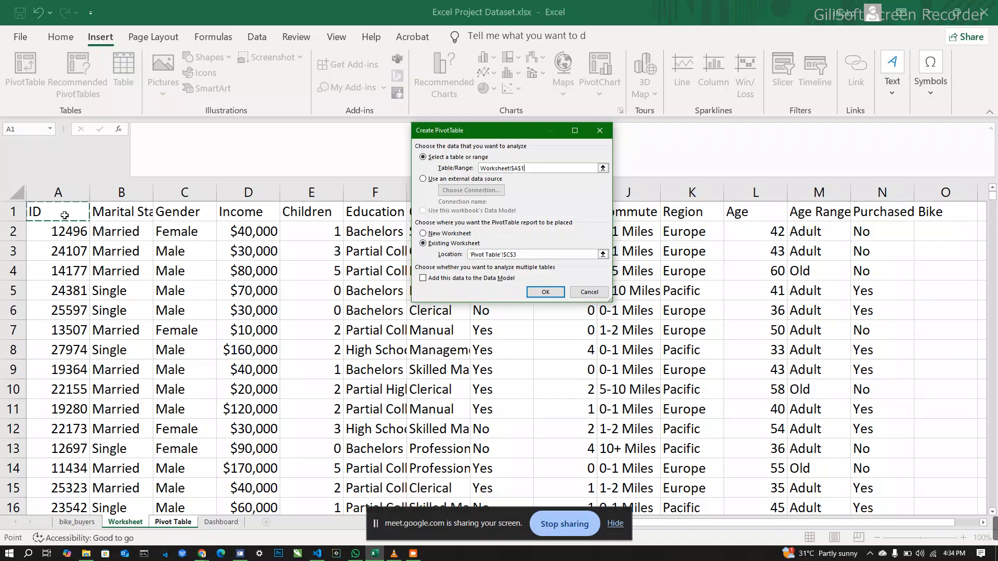
key(ctrl+shift+Right)
key(ctrl+shift+Down)
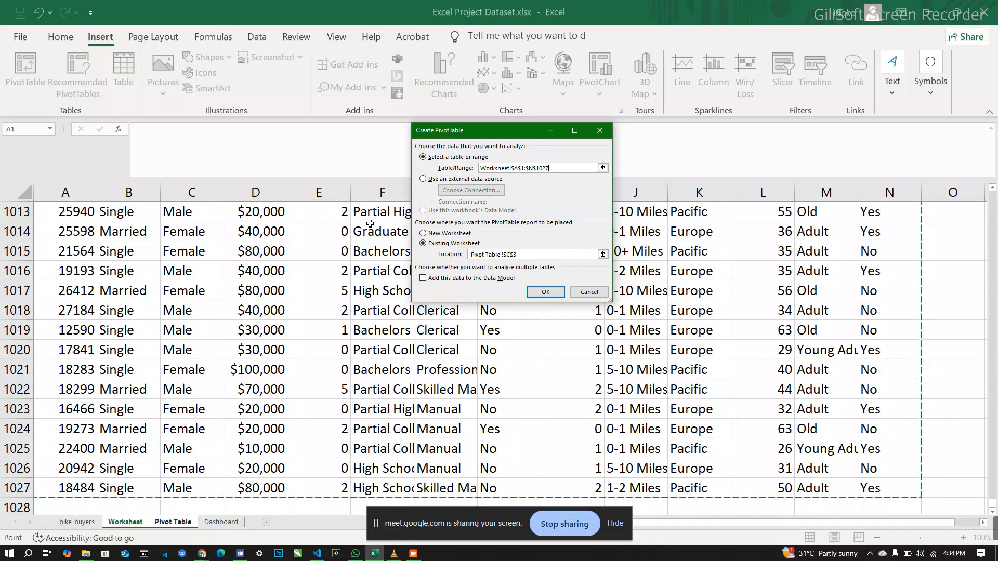
click(545, 293)
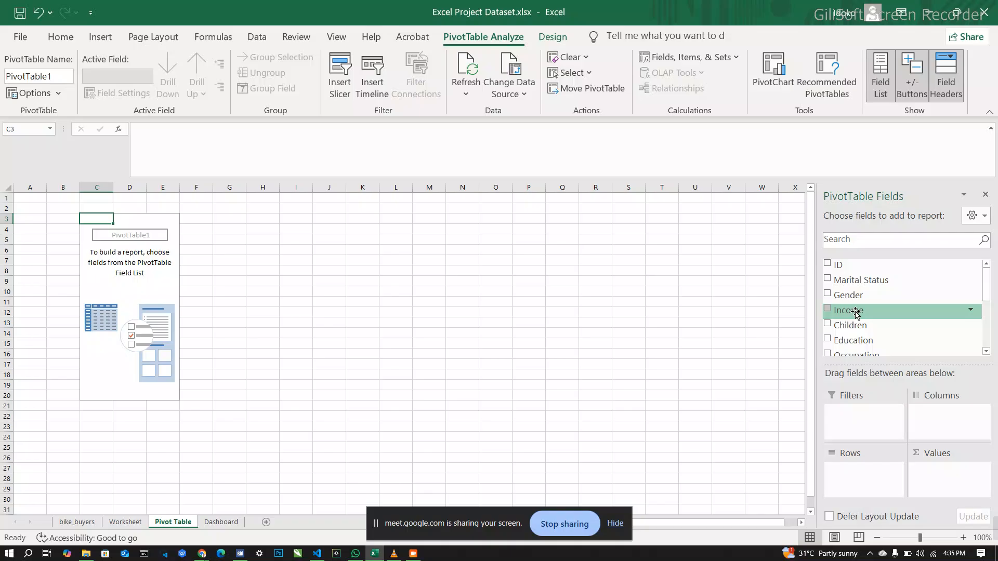
Step: Add Income to the PivotTable's Values area as a sum and Gender to its Rows area
drag(856, 314, 947, 482)
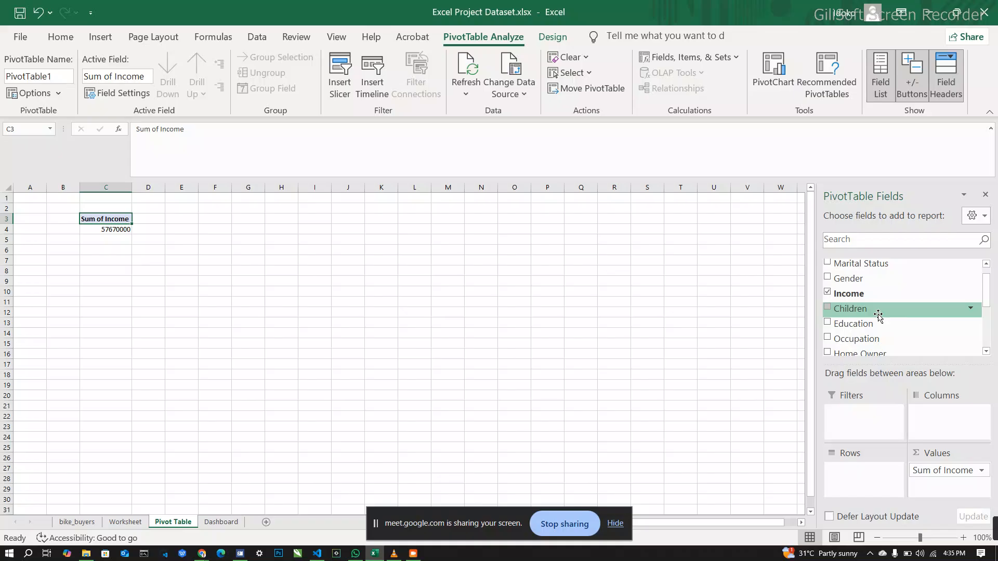
mouse_move(855, 286)
mouse_down()
mouse_move(874, 294)
mouse_move(910, 424)
mouse_move(873, 481)
mouse_move(864, 478)
mouse_up()
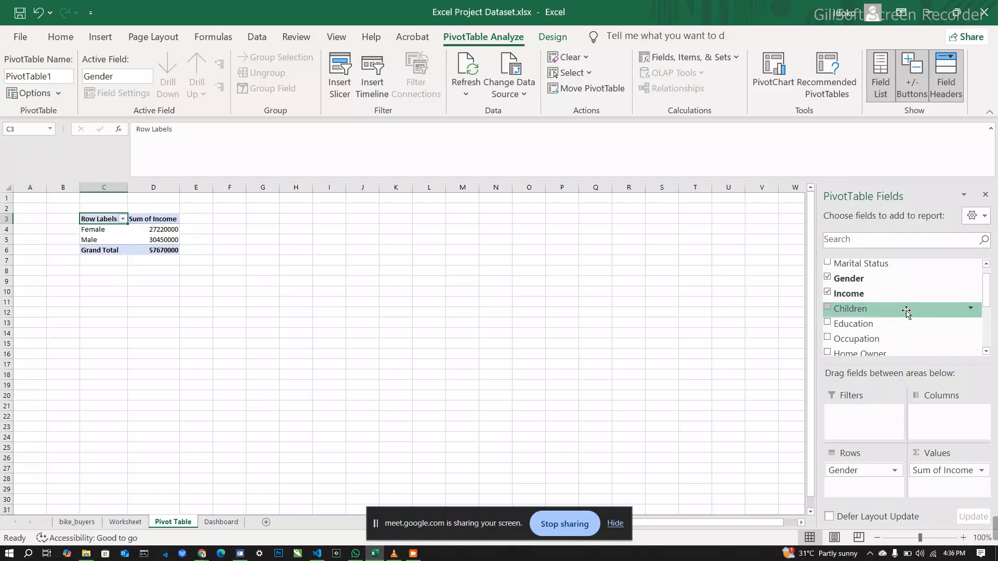
Step: Try the Gender field in the Columns area and move it back to the Rows area
scroll(907, 312, down, 1)
scroll(907, 312, down, 1)
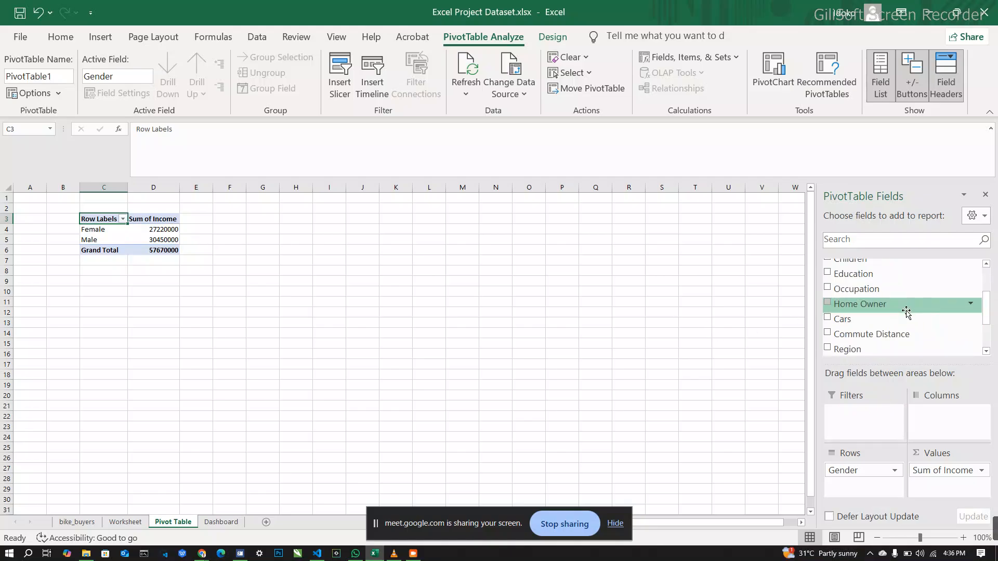
scroll(907, 312, up, 2)
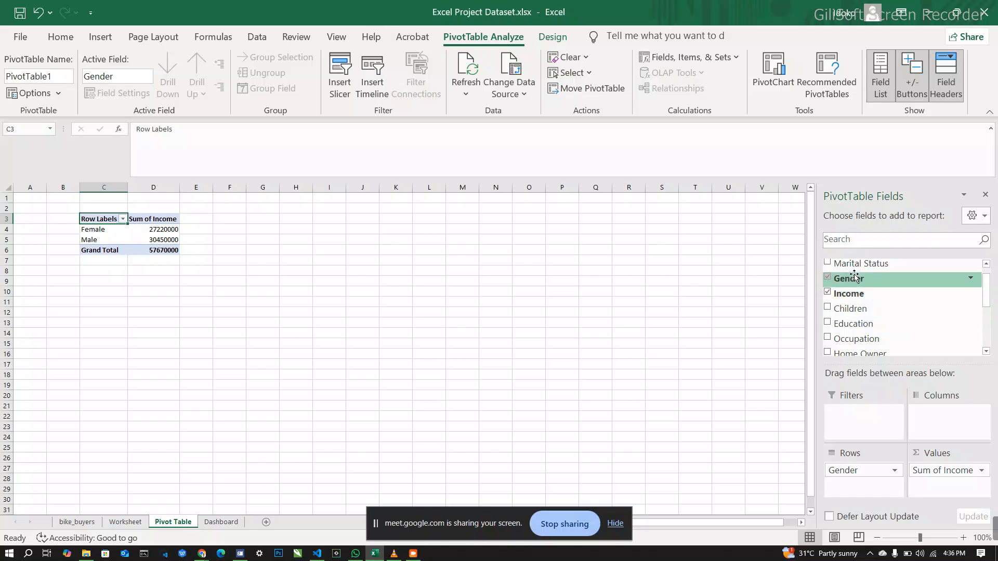
drag(853, 284, 962, 424)
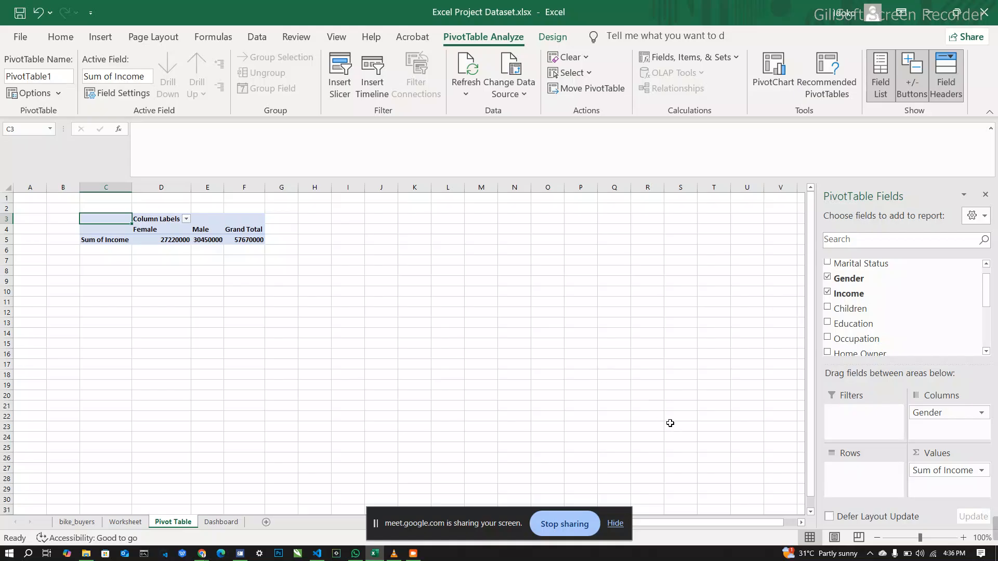
drag(911, 416, 871, 474)
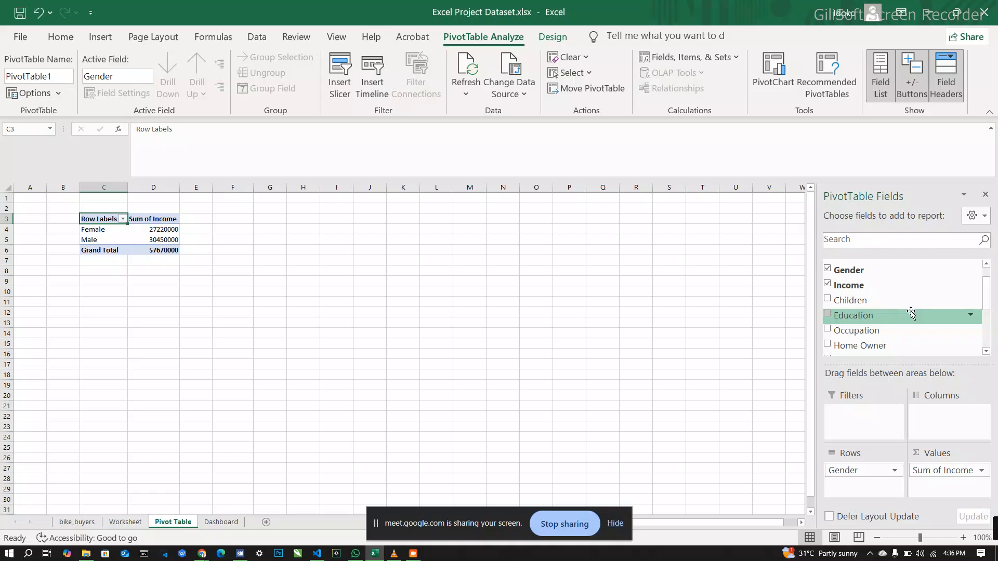
Step: Add the Purchased Bike field to the PivotTable's Columns area
scroll(911, 312, down, 3)
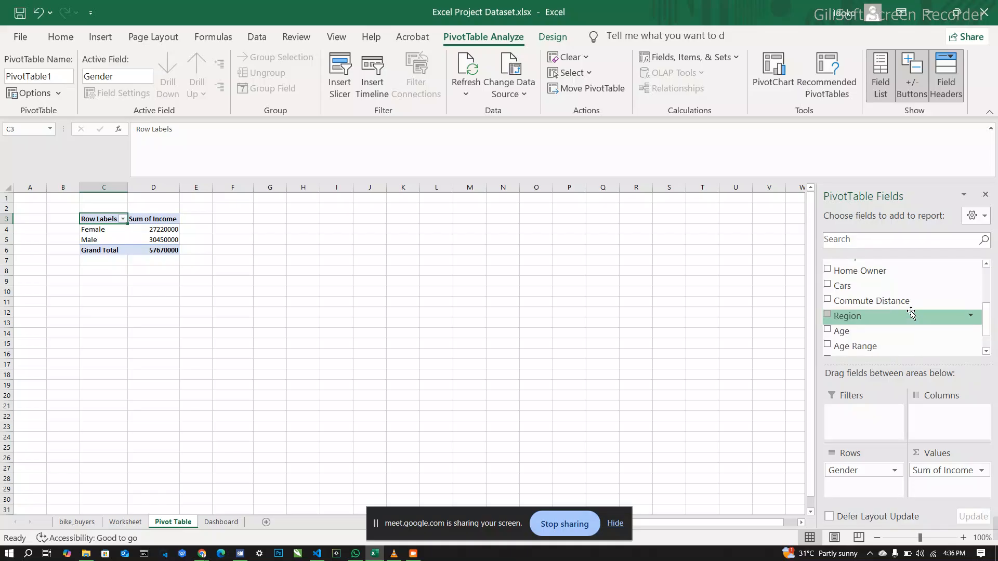
scroll(912, 312, down, 2)
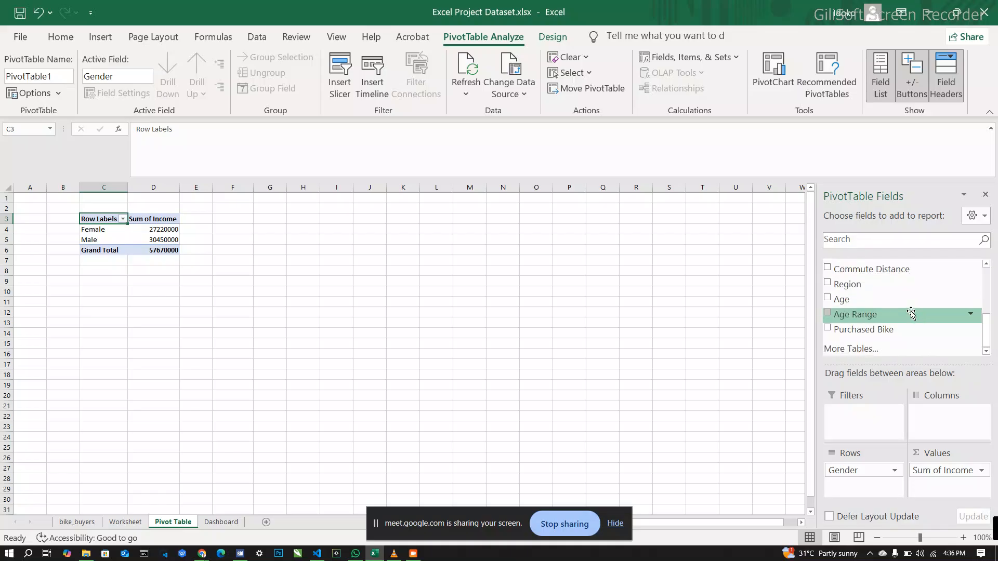
drag(878, 331, 956, 419)
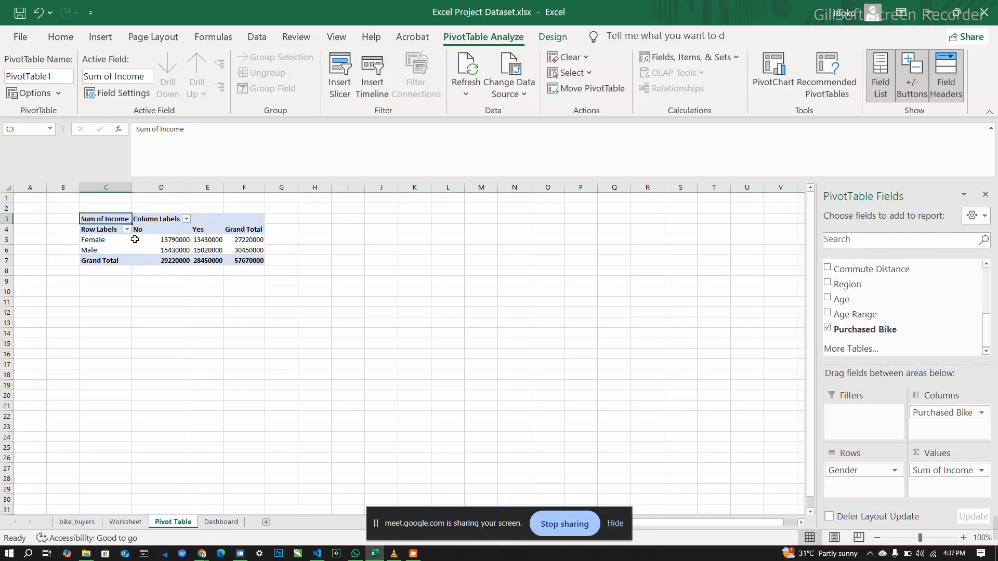
Step: Examine the PivotTable's income sums and grand totals by gender and bike purchase
mouse_move(180, 242)
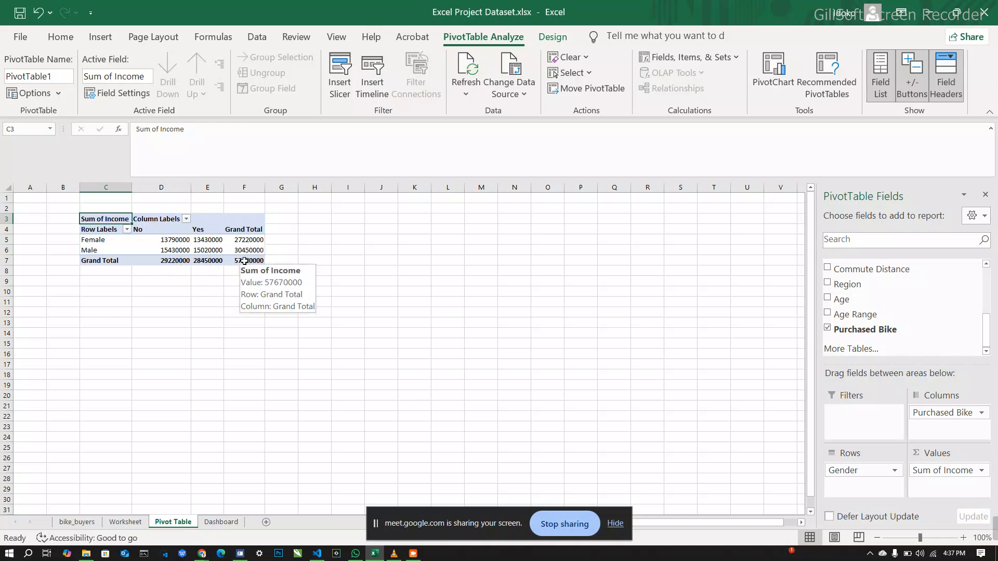
mouse_move(218, 265)
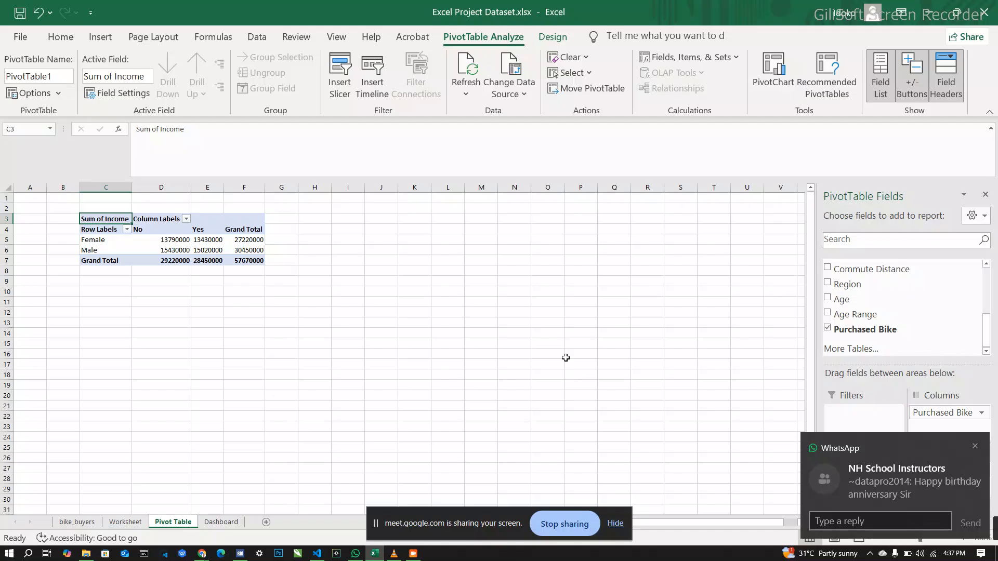
click(612, 373)
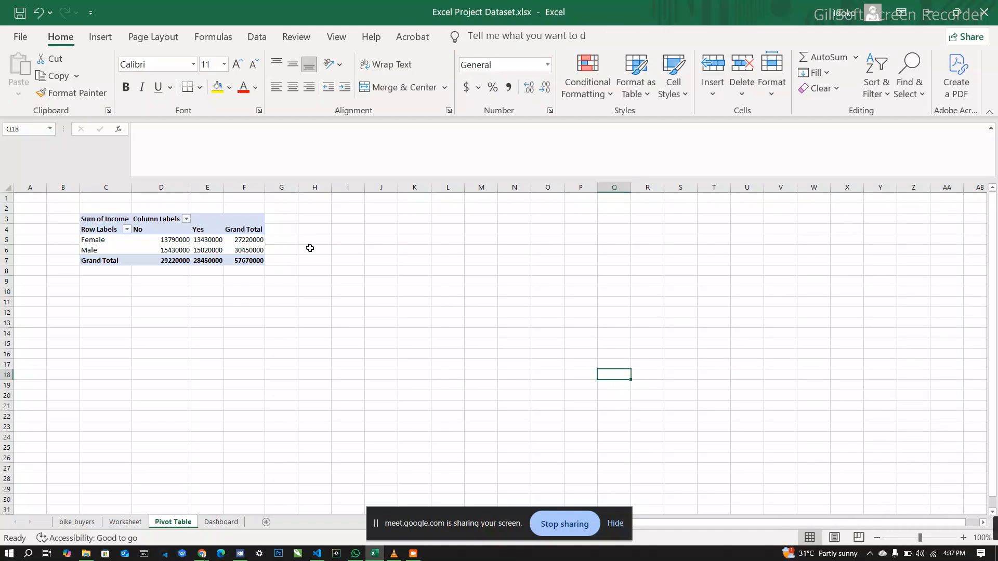
click(238, 220)
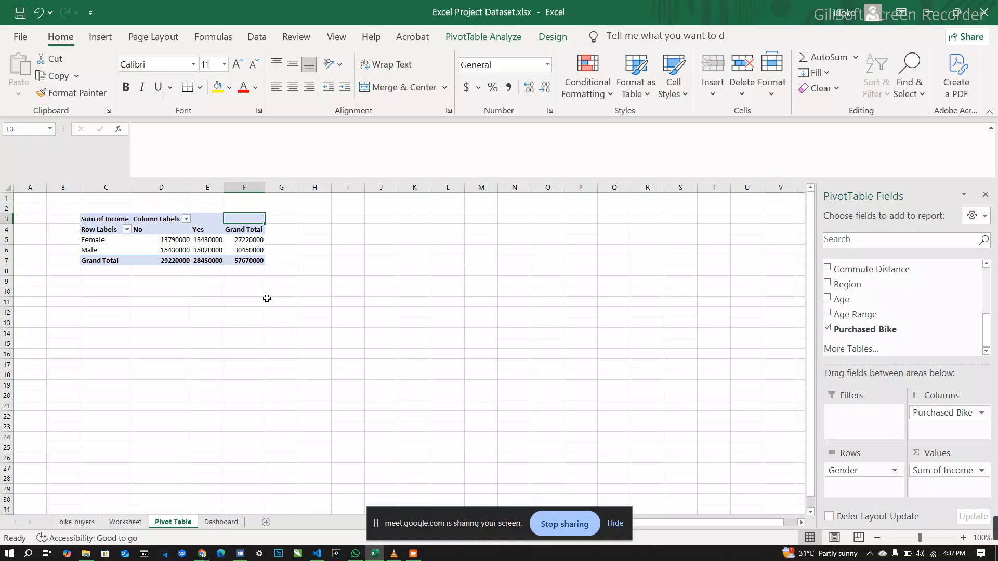
click(209, 241)
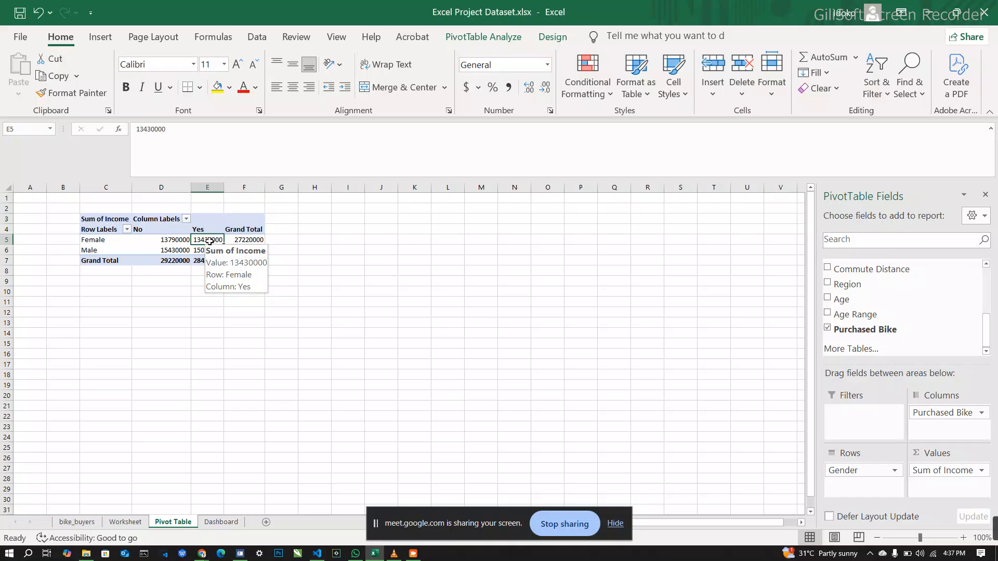
click(175, 248)
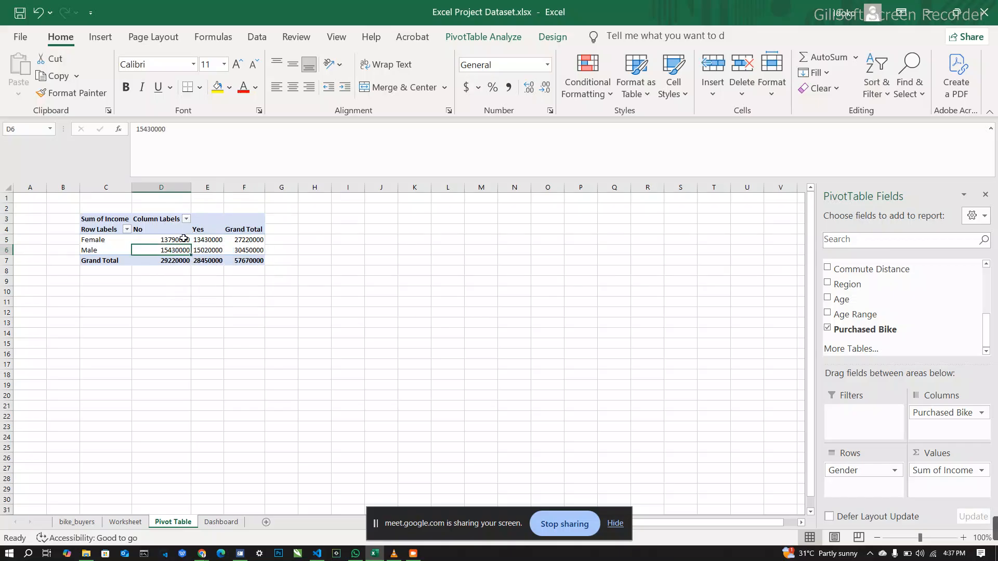
click(183, 240)
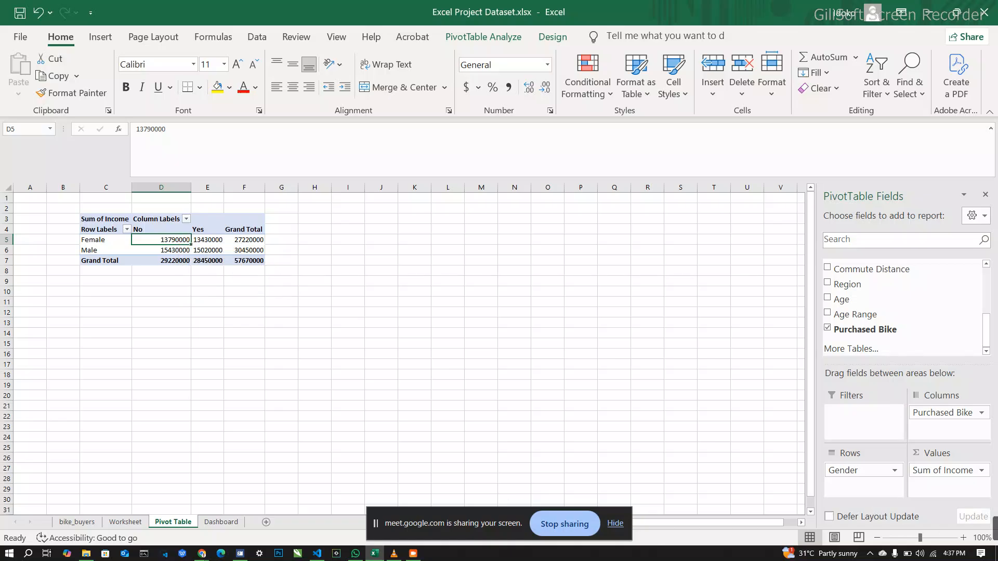
Step: Set the Pivot Table sheet's zoom to 120% and widen column E so its full sums fit
click(964, 538)
click(963, 538)
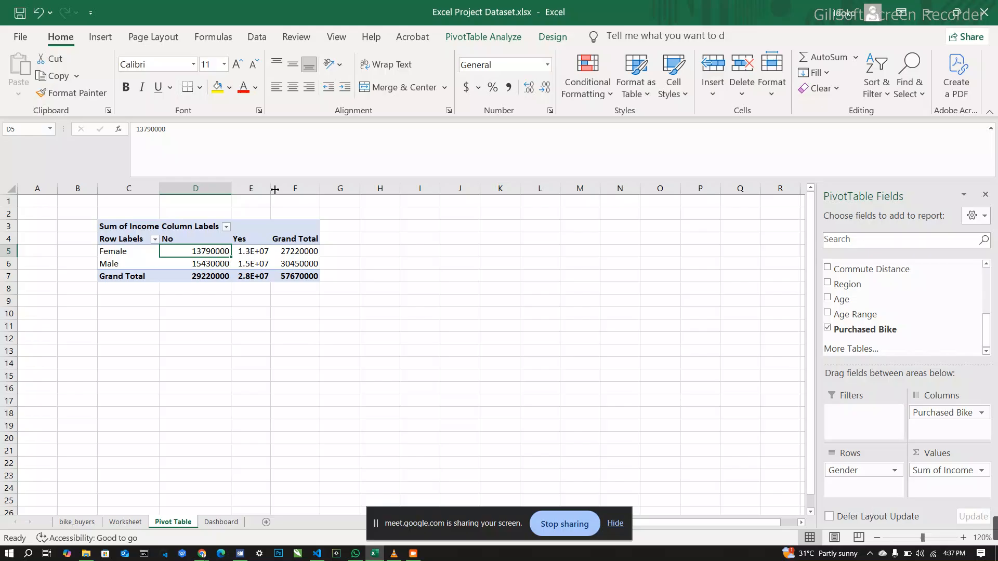
drag(267, 191, 286, 193)
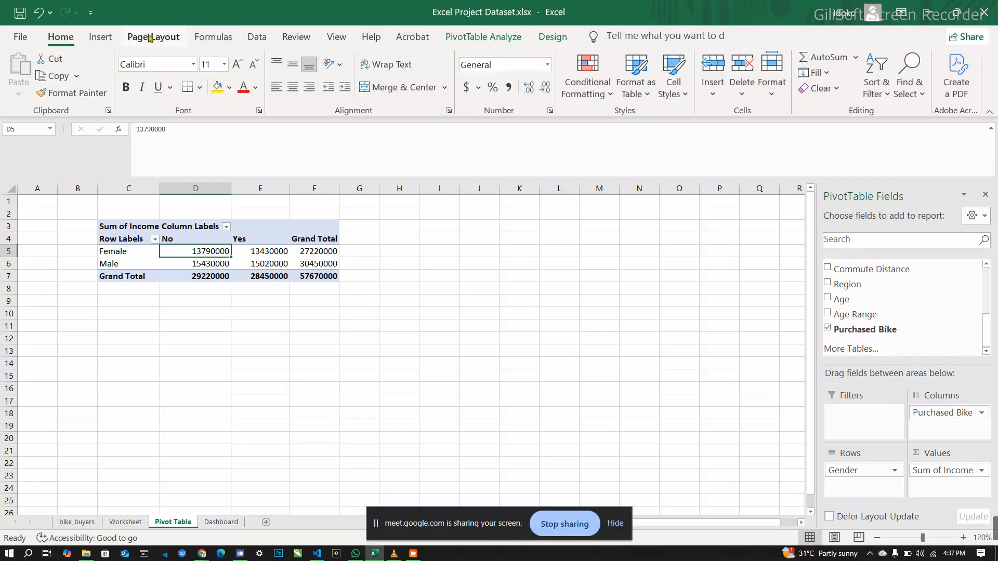
Step: Insert a Clustered Column PivotChart from the income PivotTable and place it beside the table, starting around column G
click(100, 37)
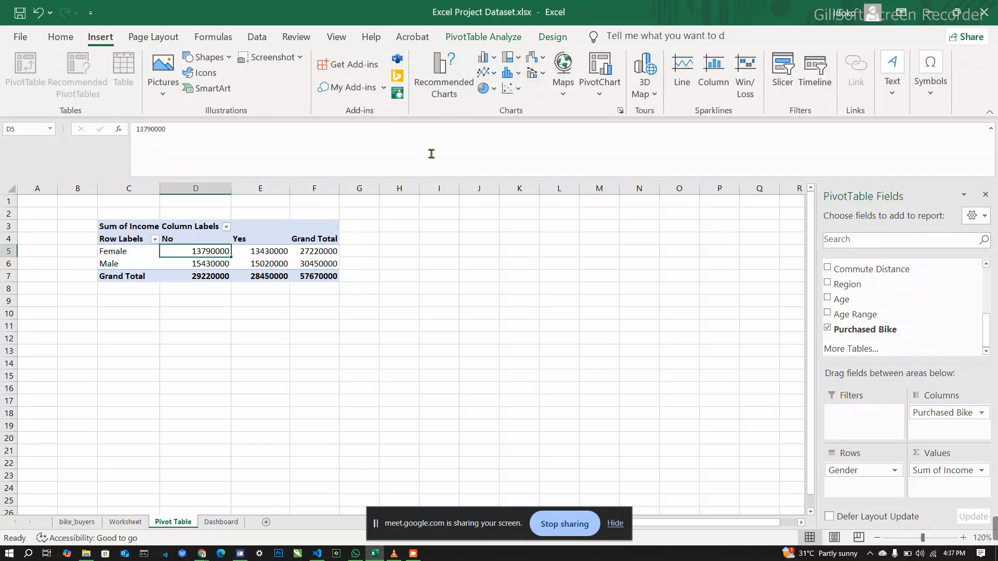
click(619, 112)
mouse_move(481, 236)
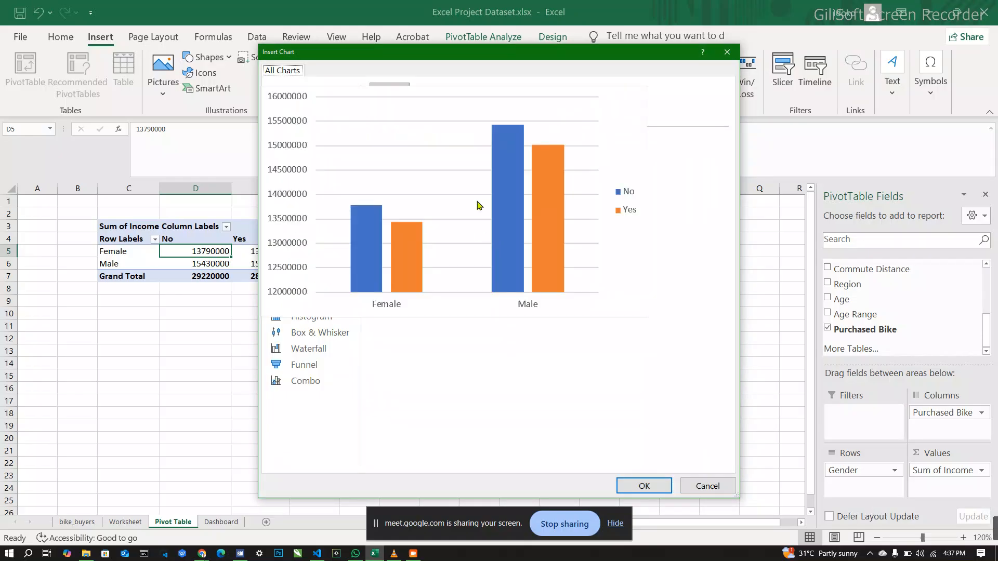
click(429, 101)
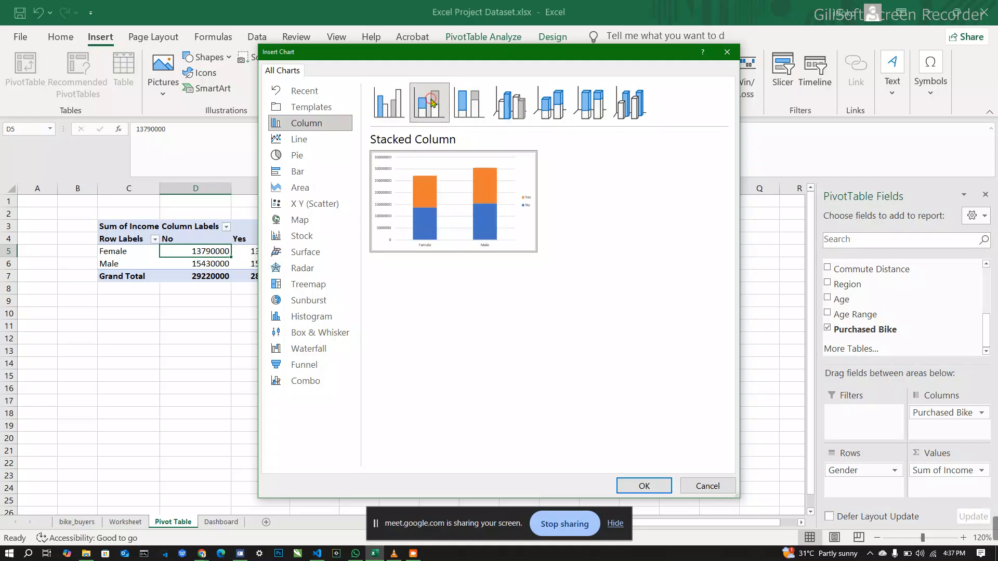
click(465, 112)
click(533, 110)
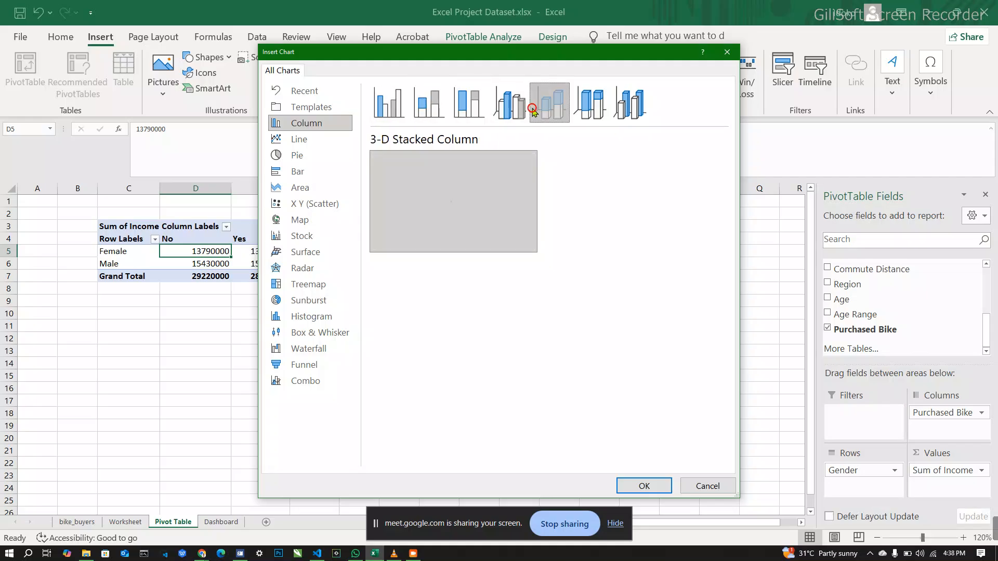
click(393, 118)
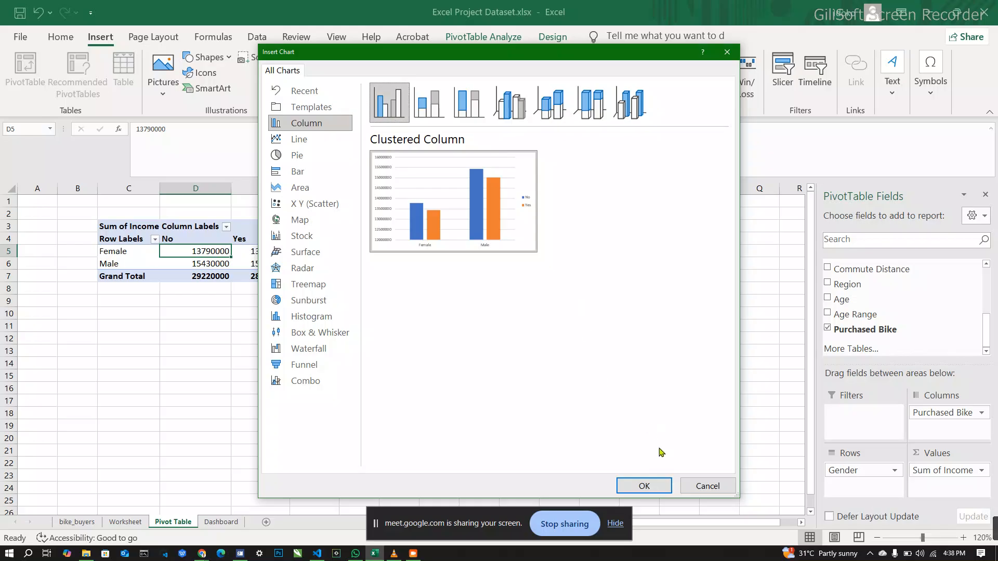
click(644, 486)
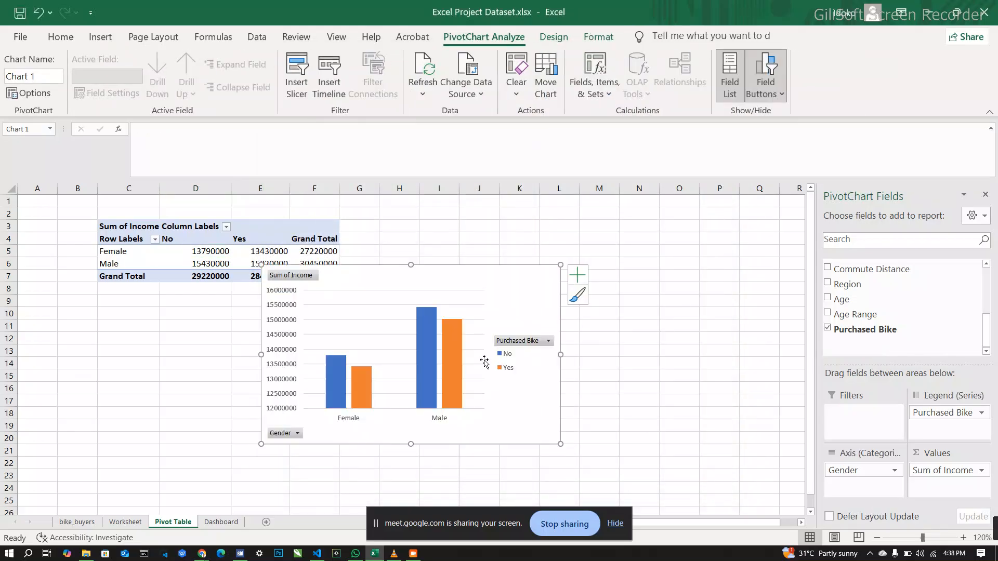
mouse_move(488, 280)
mouse_down()
mouse_move(559, 281)
mouse_move(577, 245)
mouse_up()
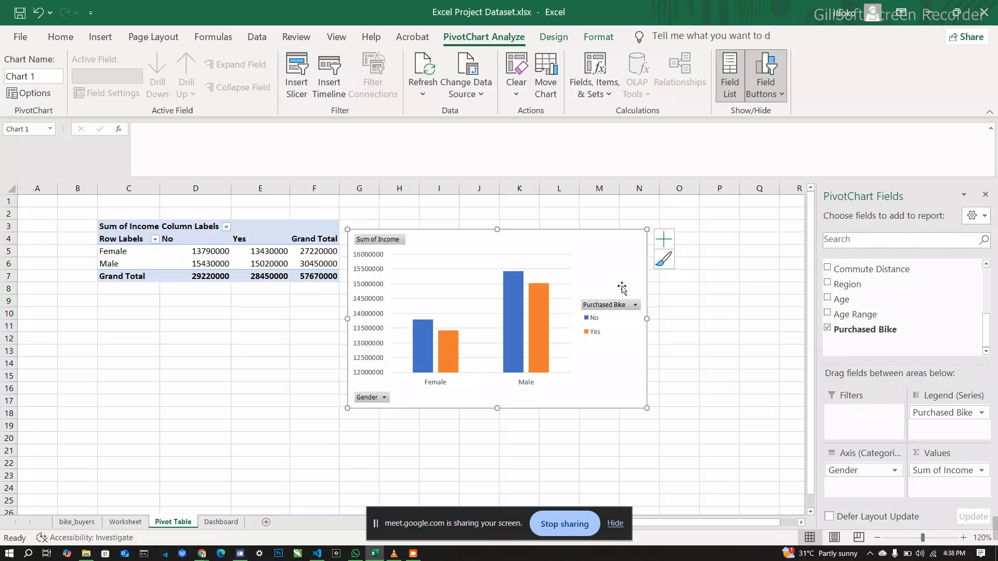
Step: Apply the Style 1 chart style to the income PivotChart
click(665, 259)
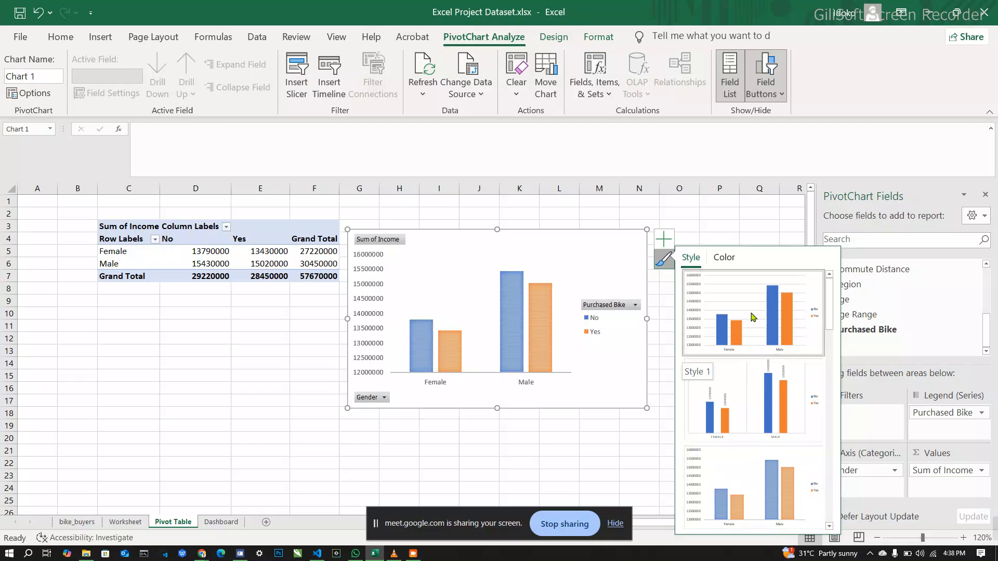
click(730, 314)
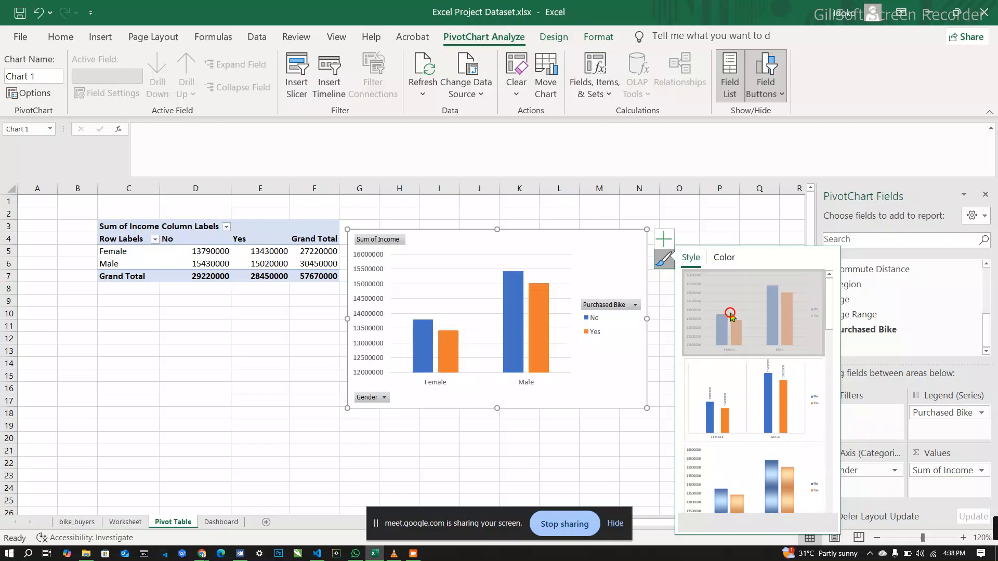
click(661, 236)
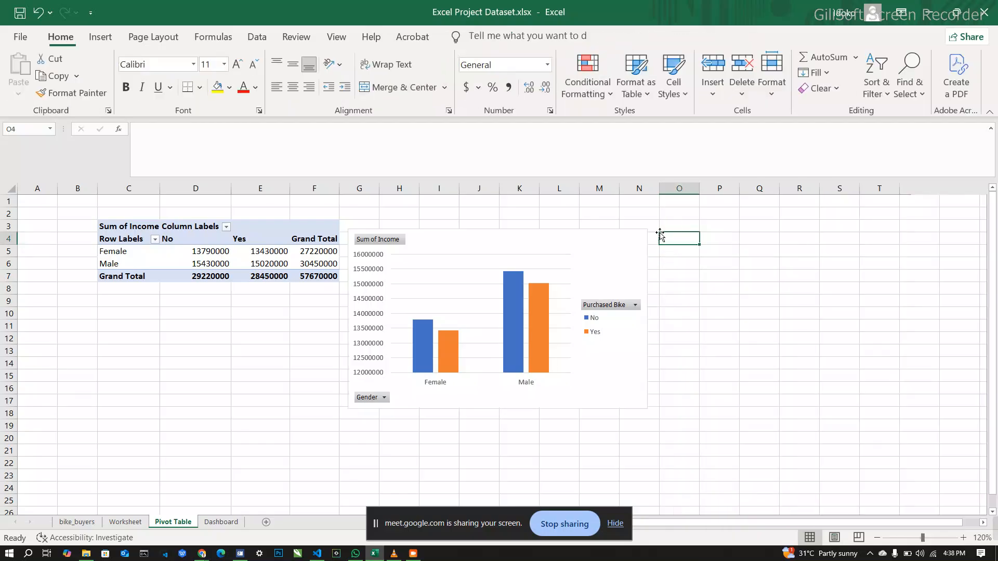
Step: Add a chart title, a data table and axis titles to the income PivotChart
click(631, 255)
click(663, 240)
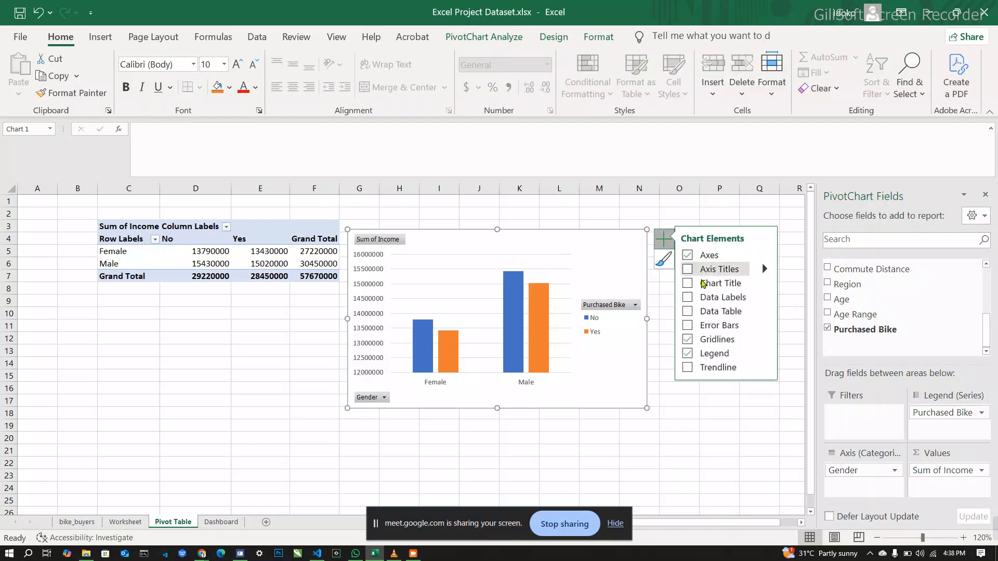
click(687, 283)
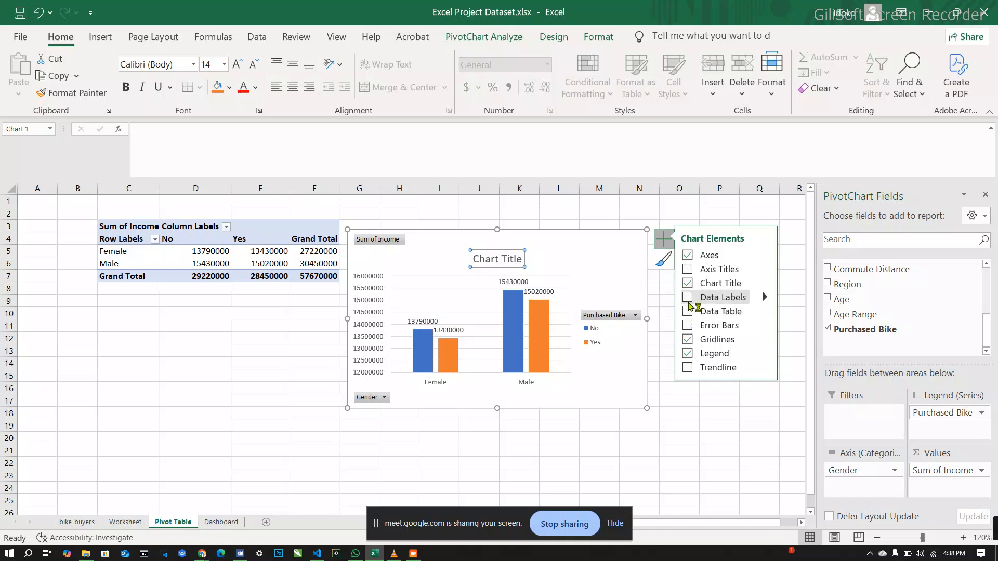
click(688, 312)
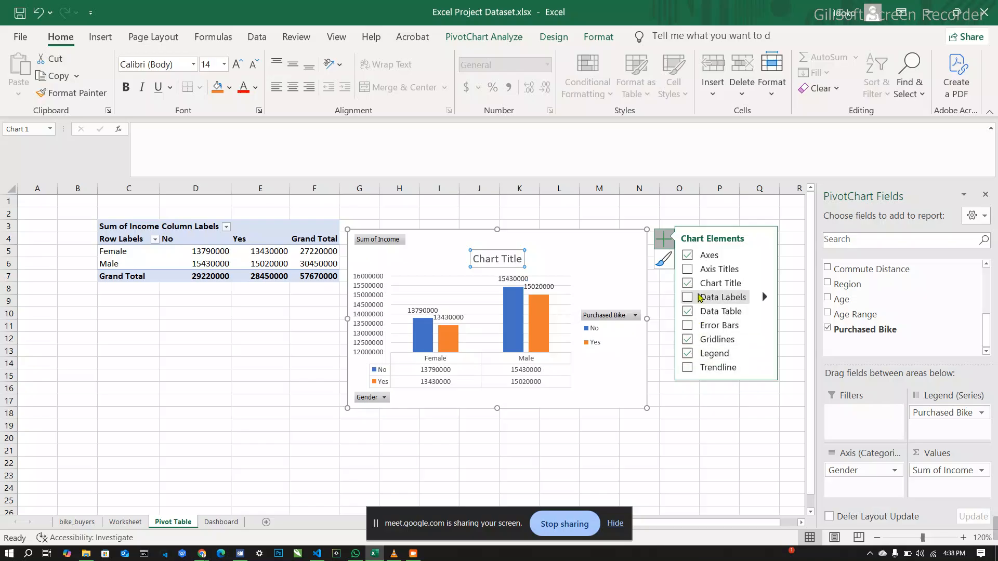
click(690, 271)
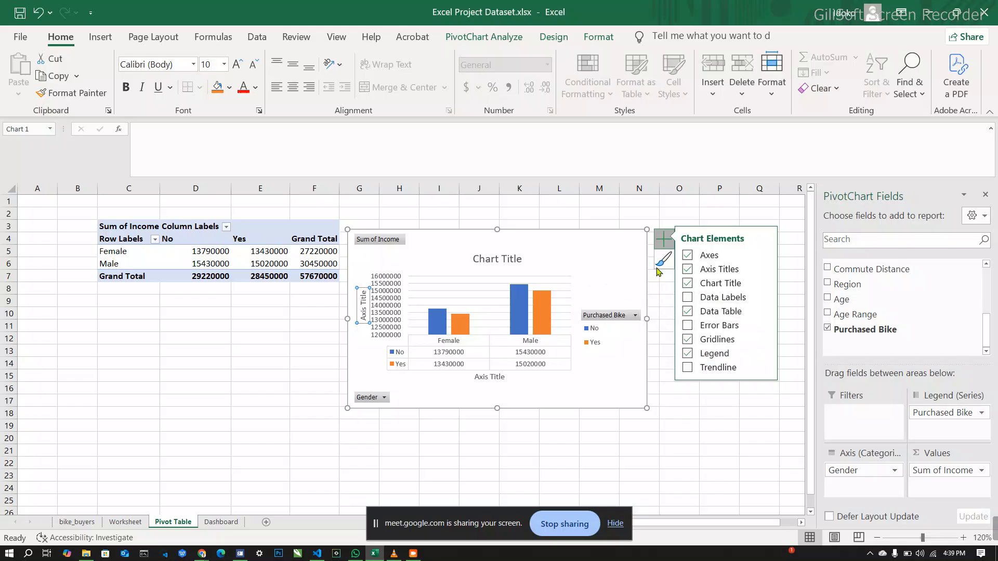
Step: Replace the placeholder chart title with "Income of Purchaser"
click(514, 257)
double_click(515, 256)
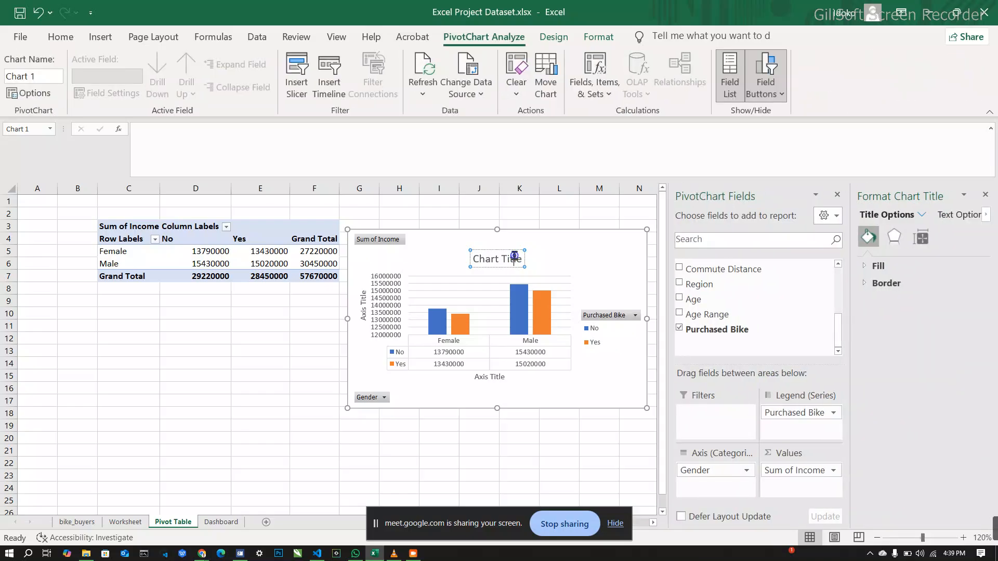
double_click(515, 258)
key(BackSpace)
key(BackSpace)
key(BackSpace)
key(BackSpace)
key(BackSpace)
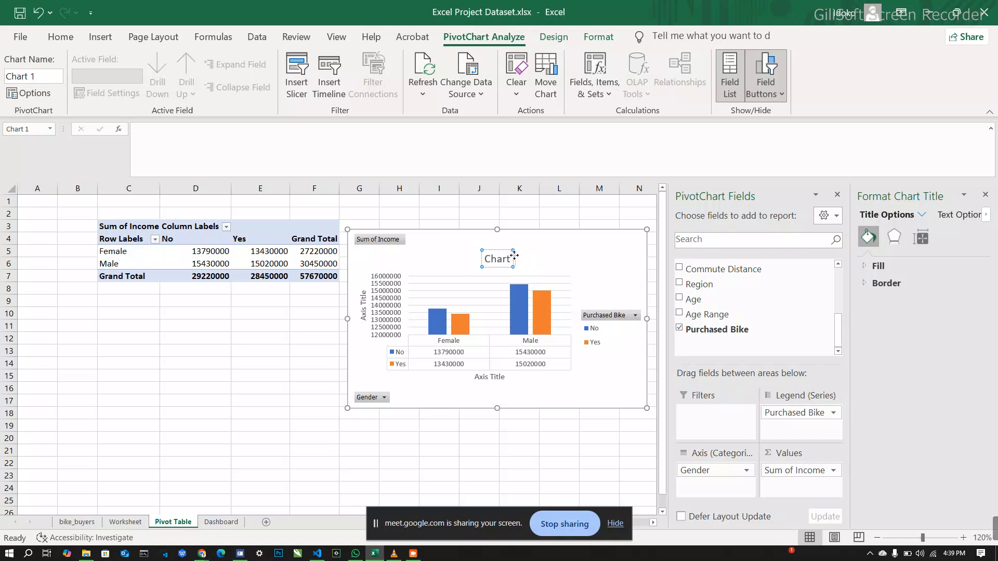
key(BackSpace)
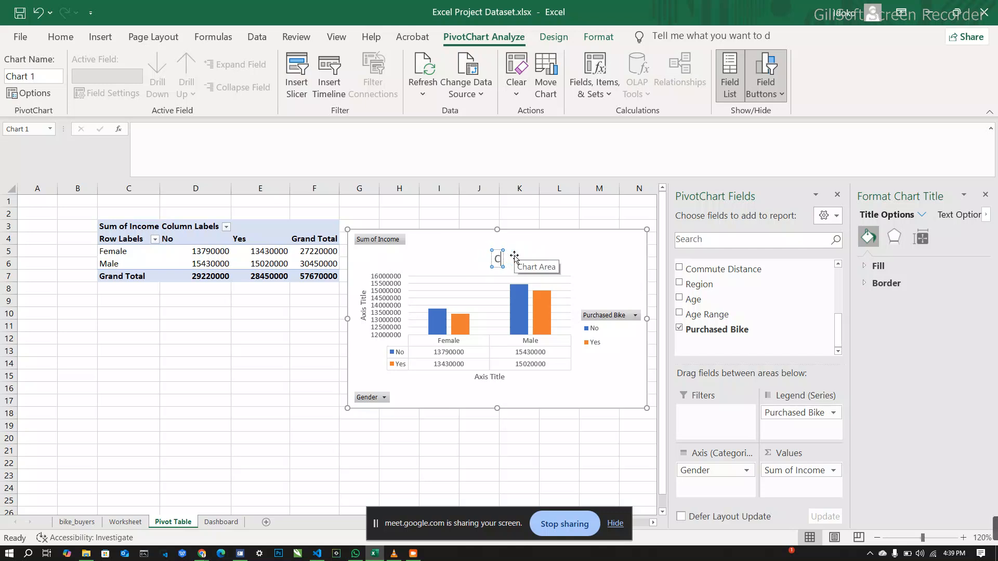
key(BackSpace)
text(Ic)
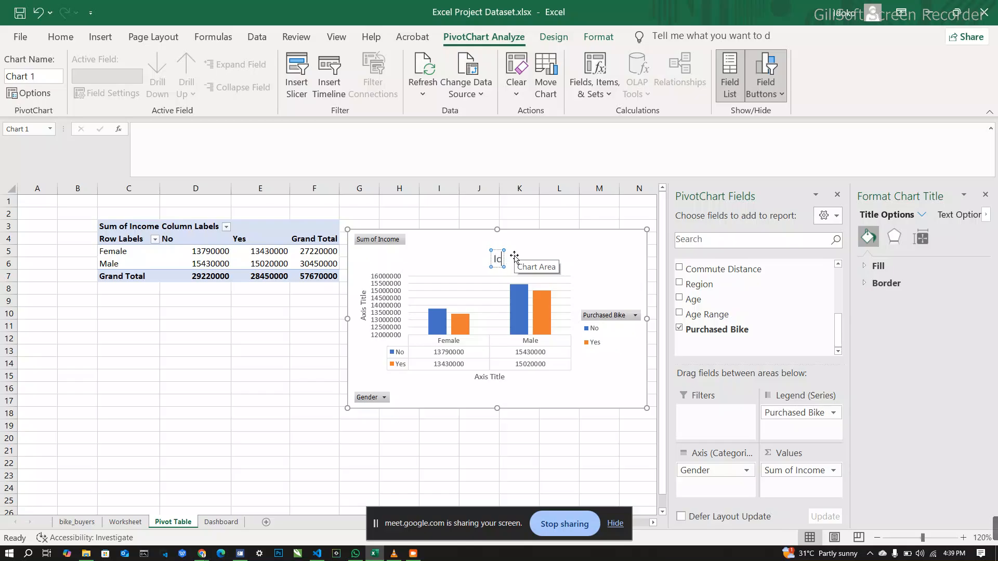
key(BackSpace)
key(BackSpace)
text(Inco)
key(BackSpace)
text(ome of)
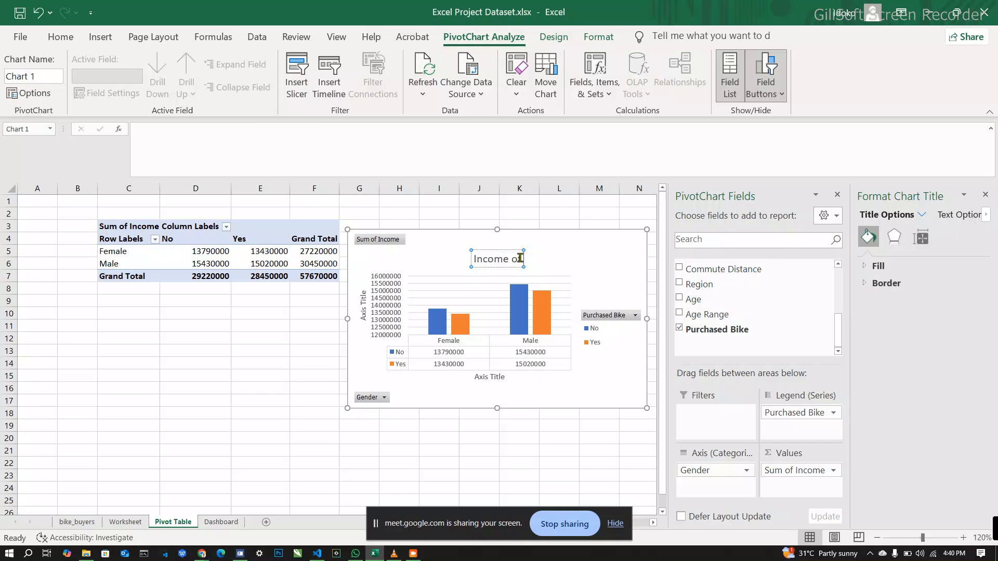
double_click(520, 258)
click(521, 258)
text(Bu)
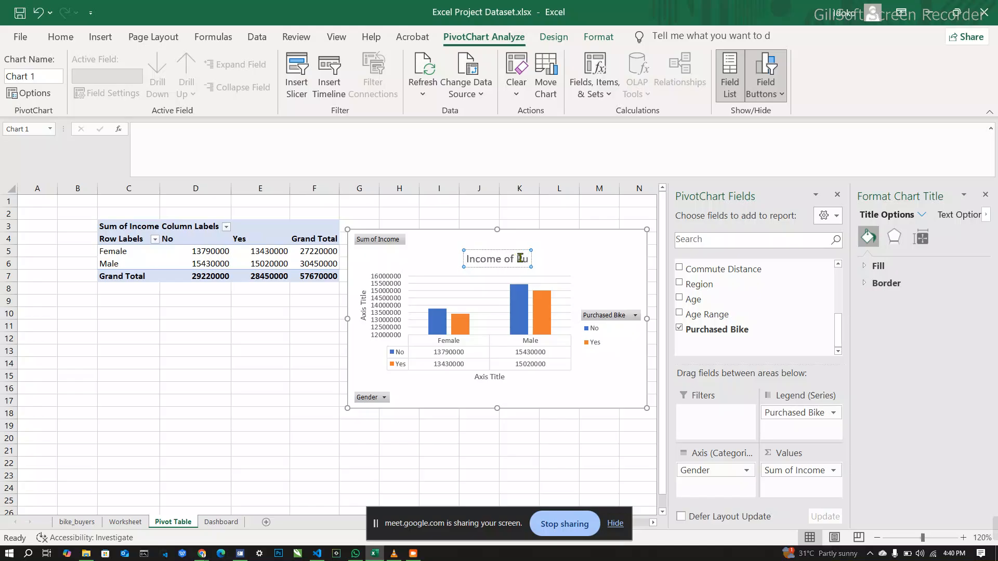
text(rchers)
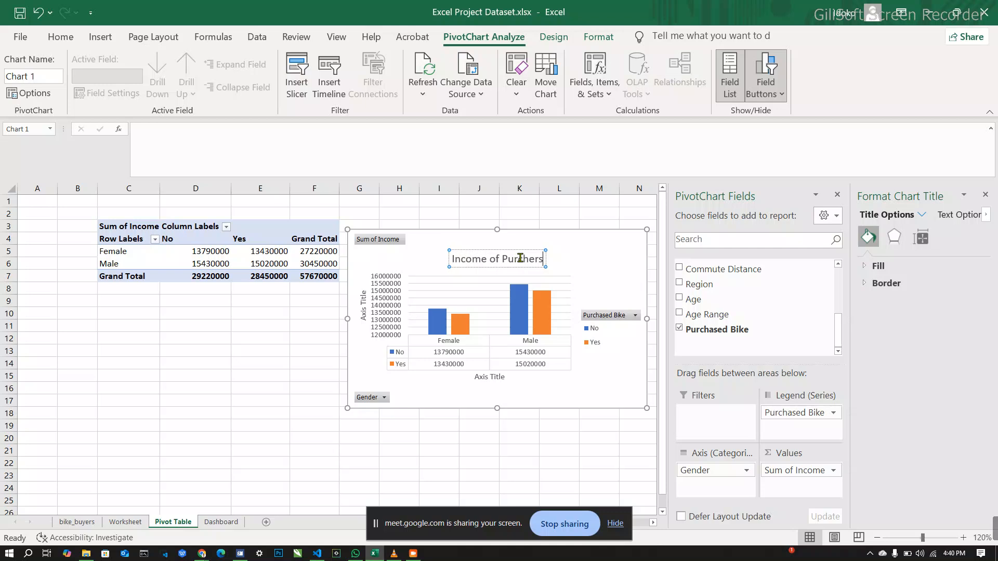
key(BackSpace)
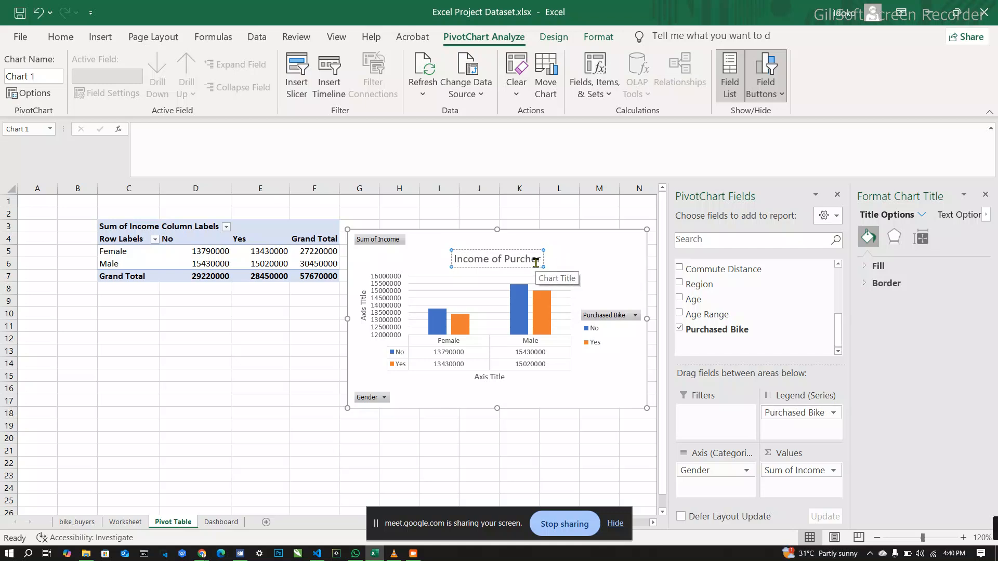
key(BackSpace)
key(BackSpace)
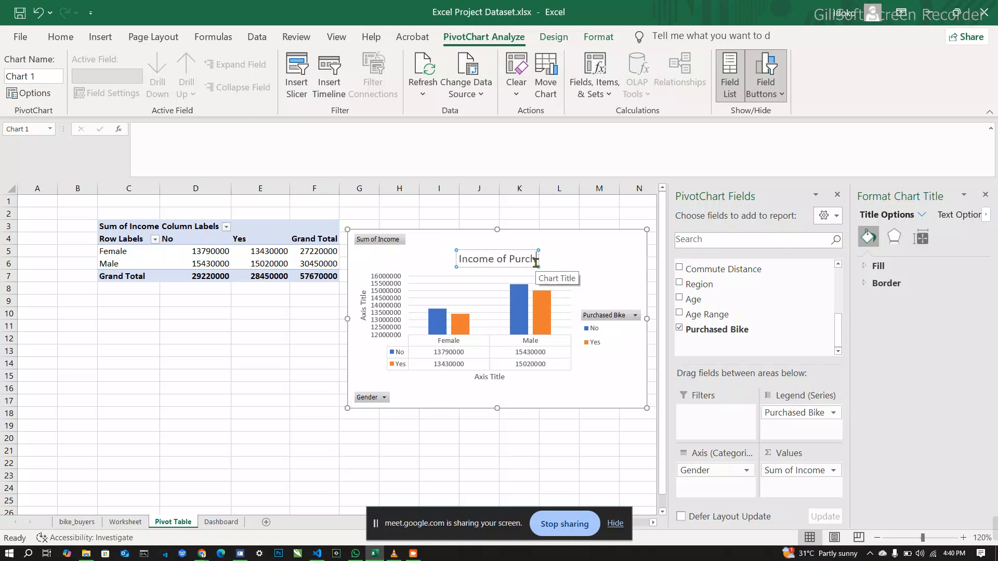
text(aser)
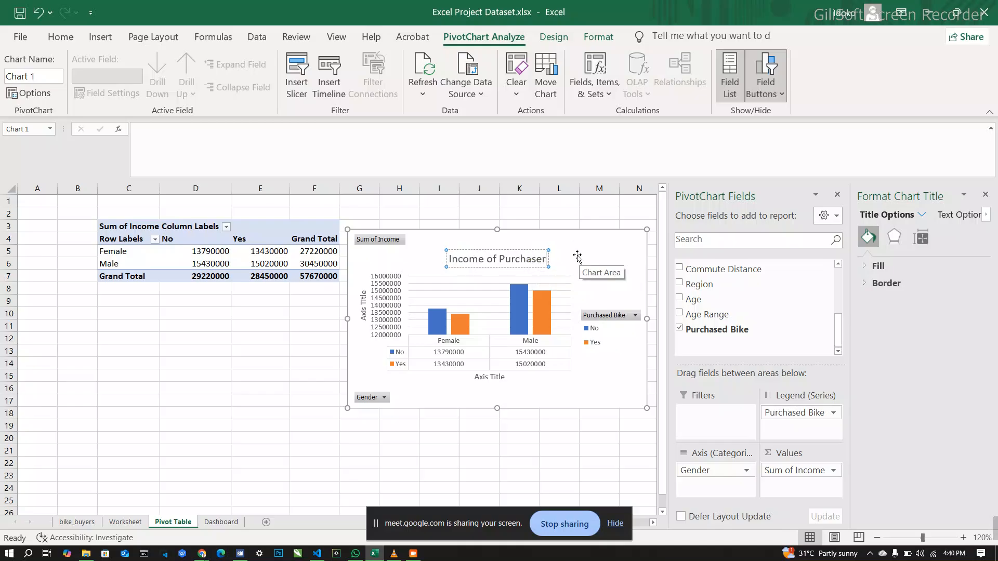
click(578, 256)
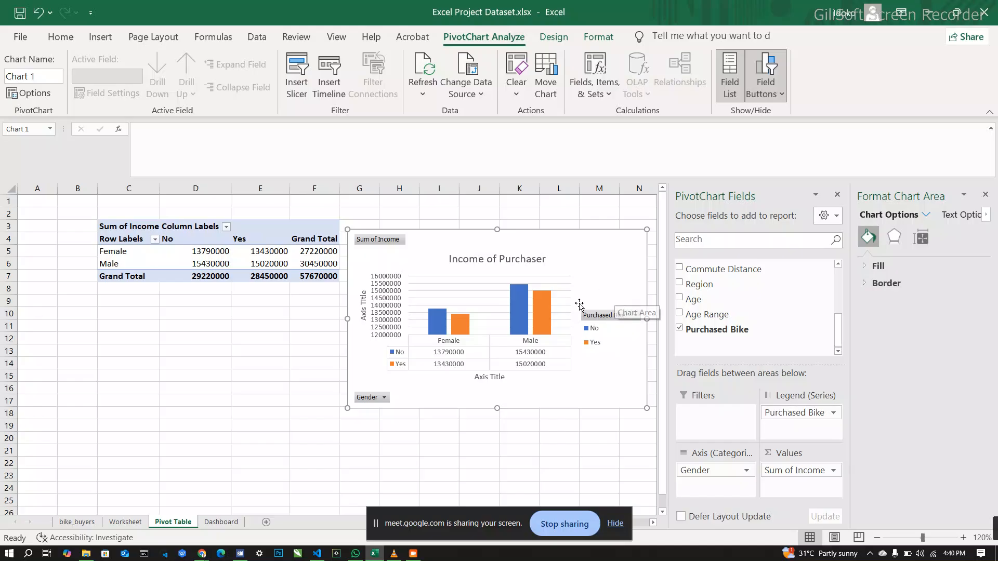
Step: Replace the horizontal axis title's placeholder text with "Gender"
click(489, 378)
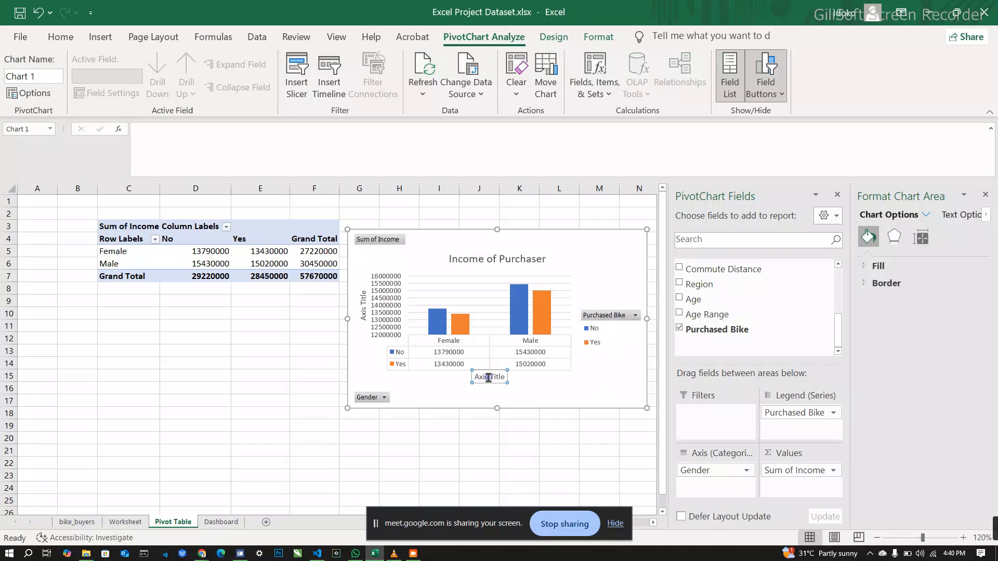
double_click(489, 378)
click(488, 378)
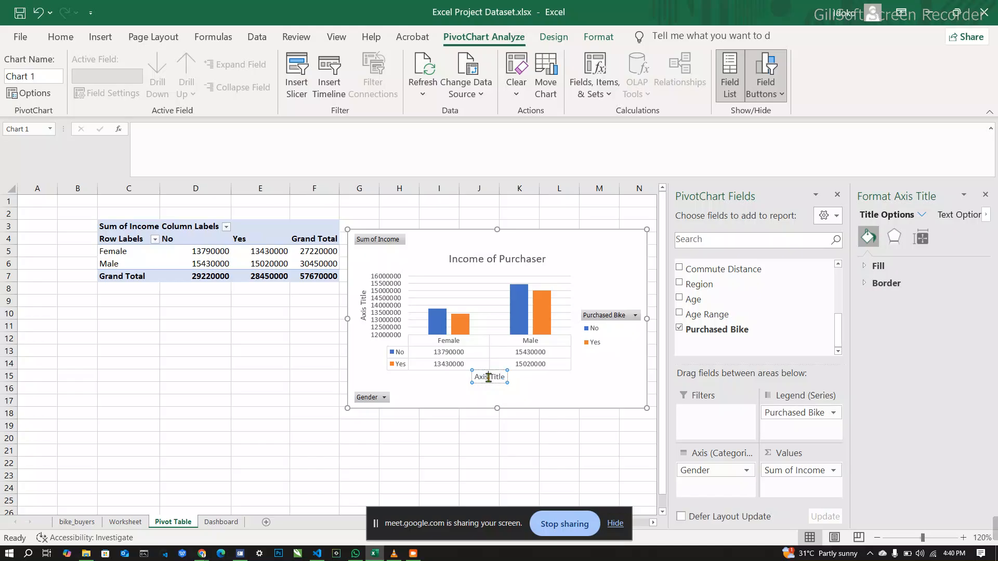
double_click(489, 378)
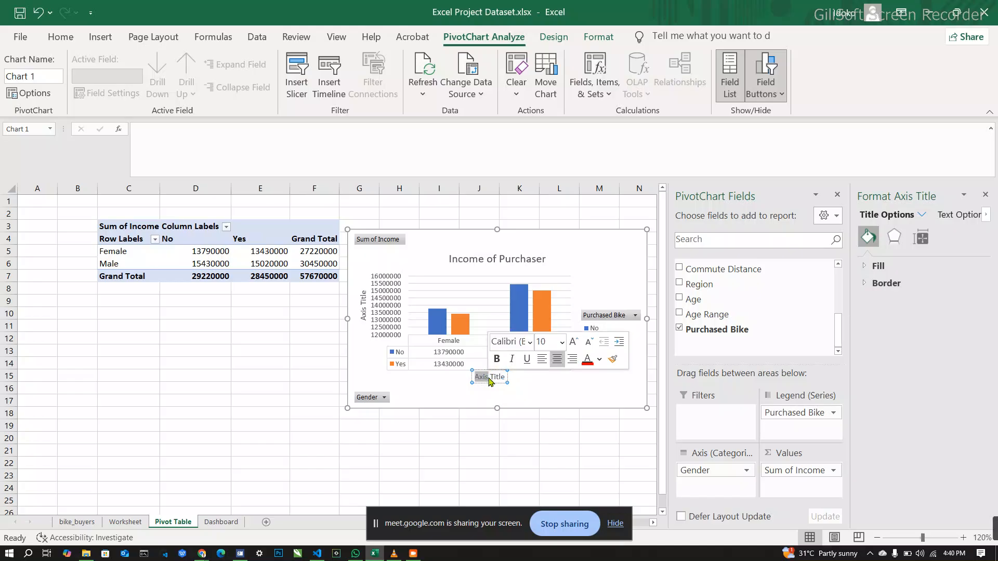
double_click(489, 379)
double_click(498, 377)
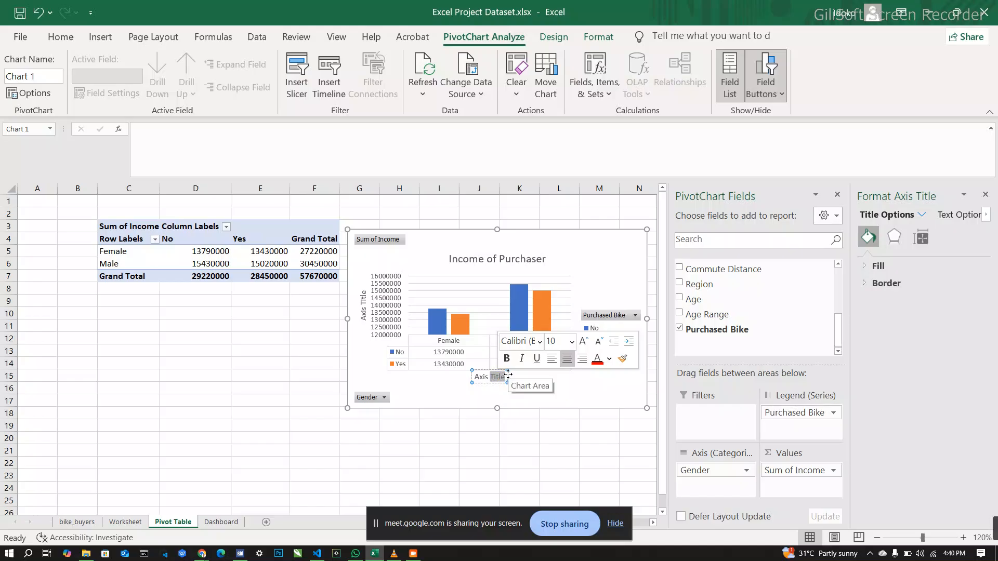
click(503, 378)
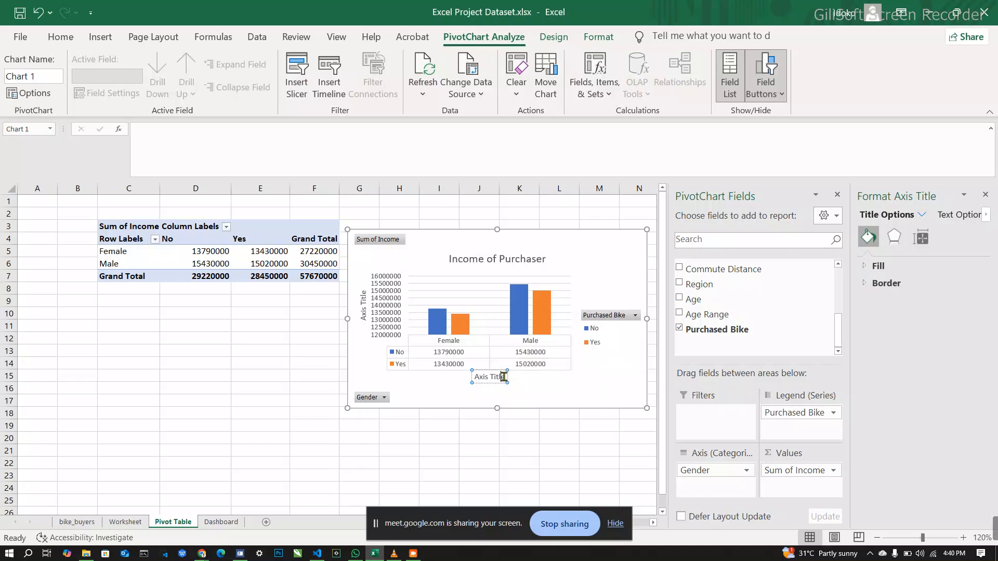
drag(504, 377, 474, 378)
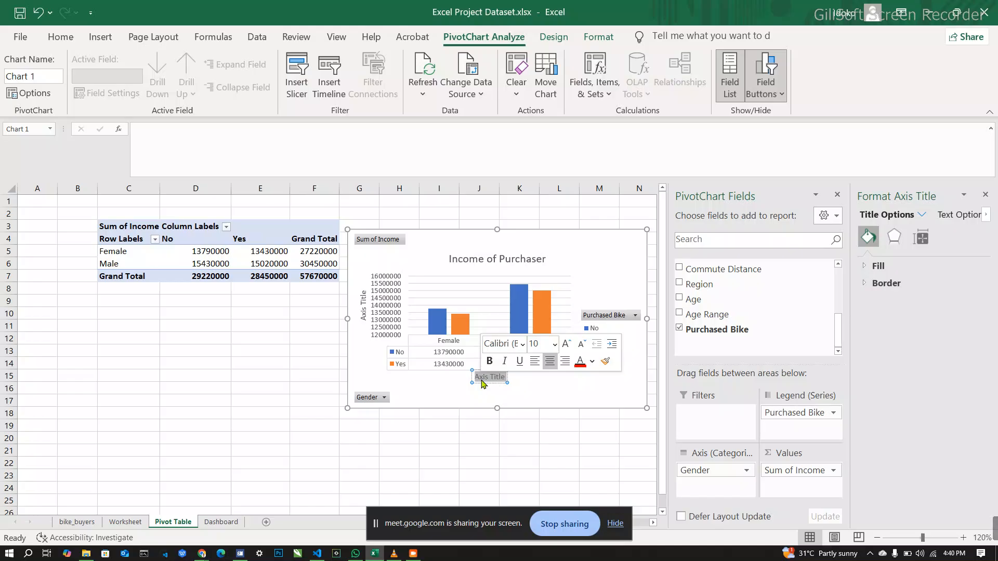
text(Gender)
Step: Replace the vertical axis title's placeholder text with "Income"
click(366, 320)
triple_click(366, 319)
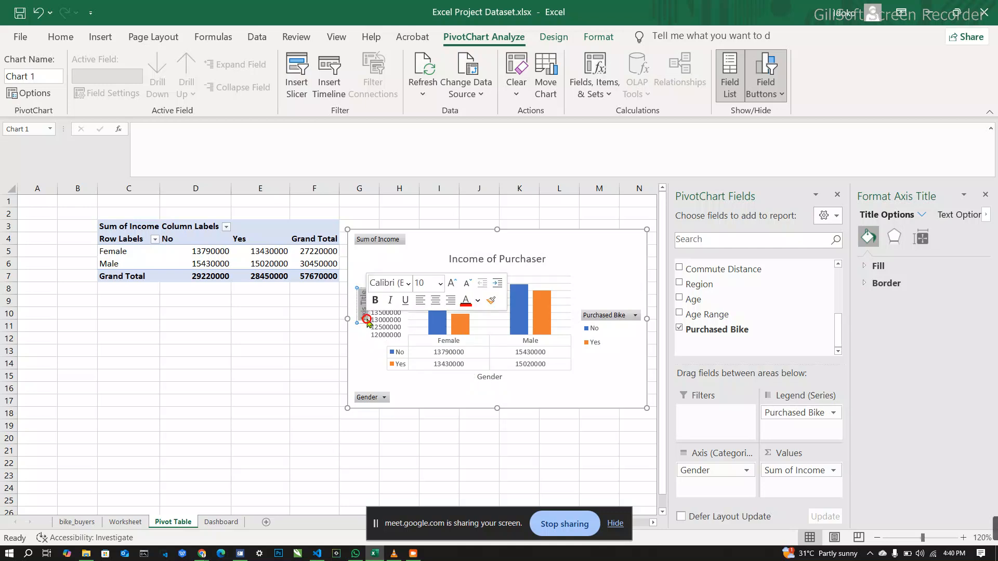
key(BackSpace)
text(I)
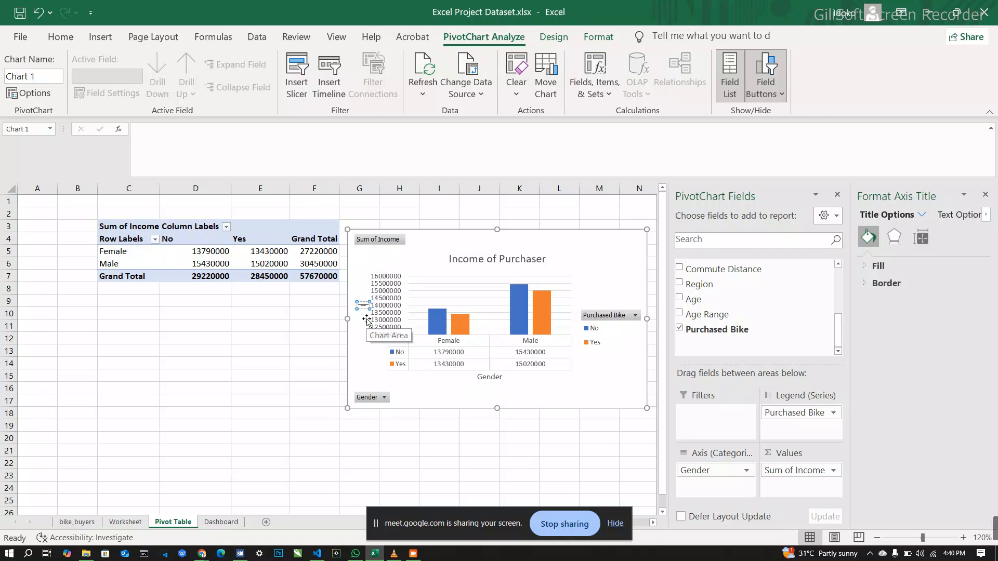
text(ncome)
click(481, 261)
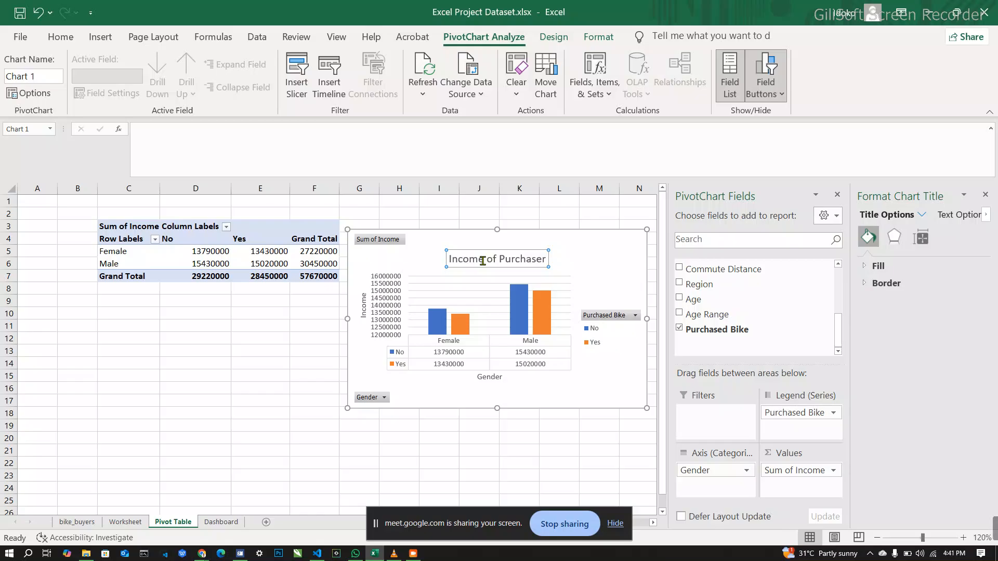
Step: Change the income chart's title to "Purchaser" and move the chart slightly down and left so it starts in column F
click(482, 261)
double_click(482, 261)
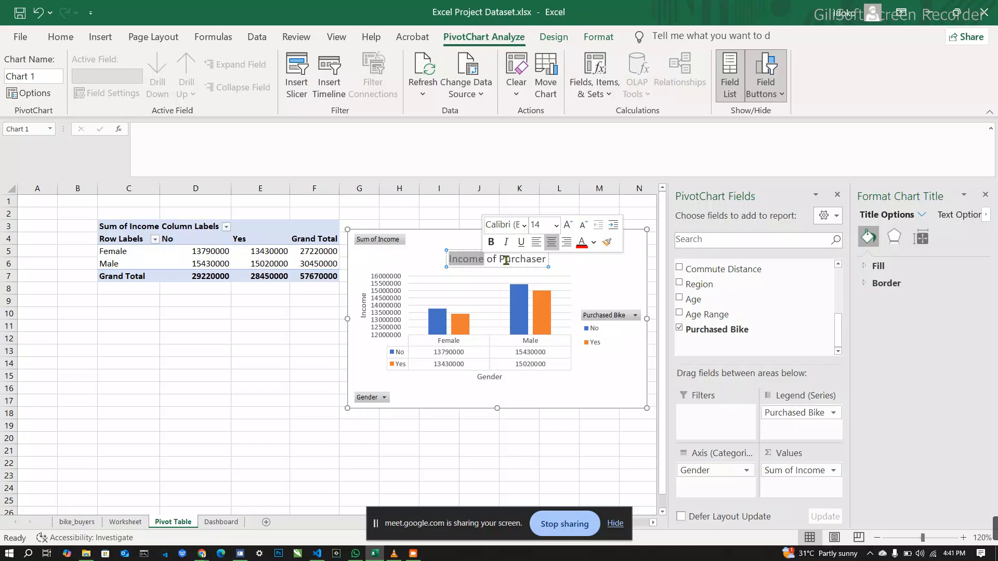
double_click(507, 260)
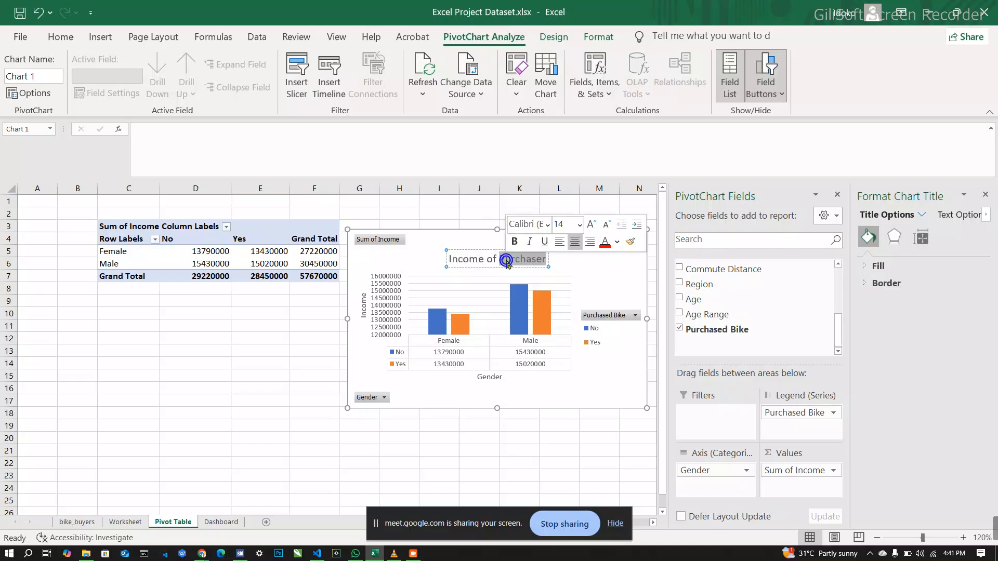
key(BackSpace)
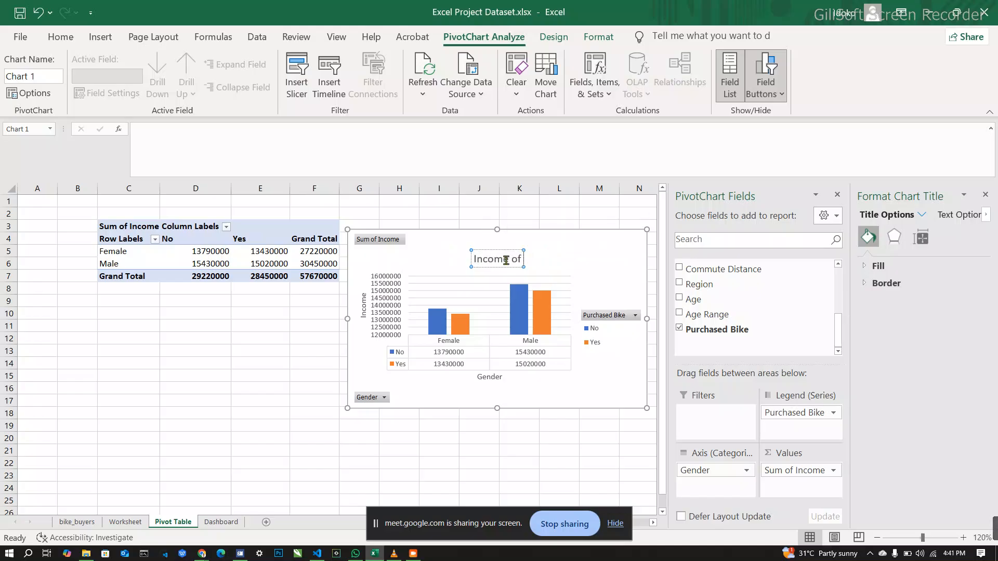
key(BackSpace)
key(BackSpace)
key(BackSpace)
key(BackSpace)
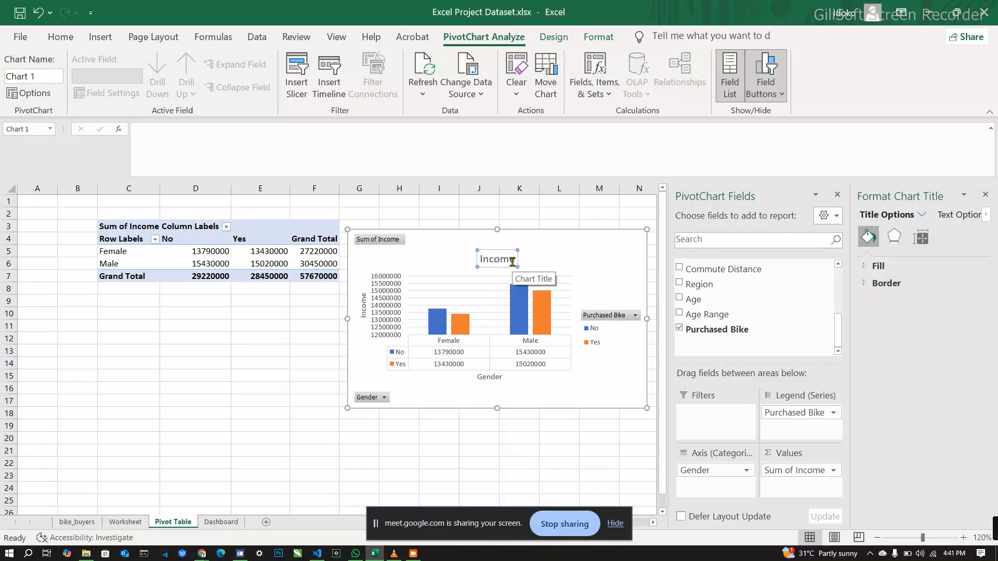
click(514, 261)
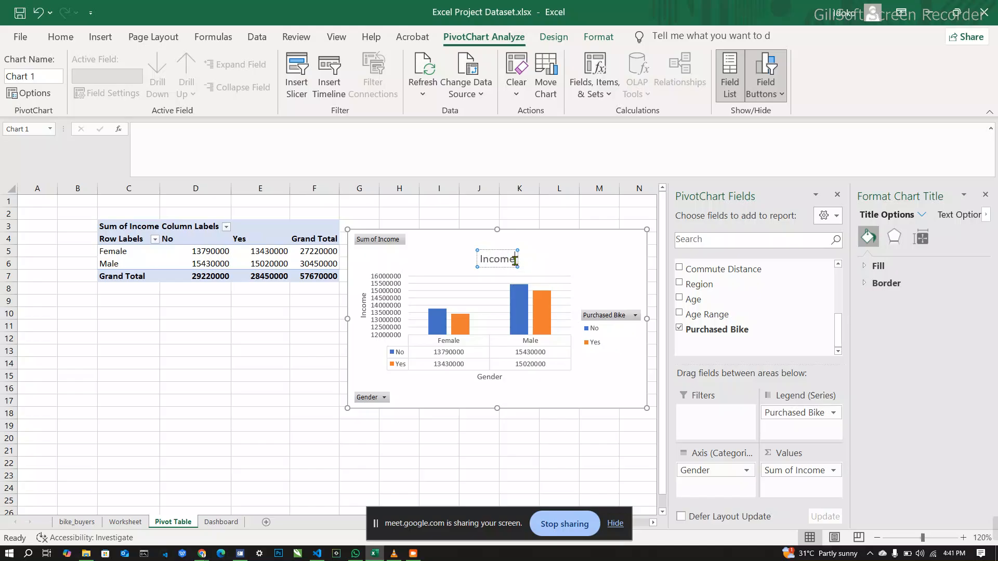
key(BackSpace)
key(BackSpace)
key(BackSpace)
key(BackSpace)
key(BackSpace)
key(BackSpace)
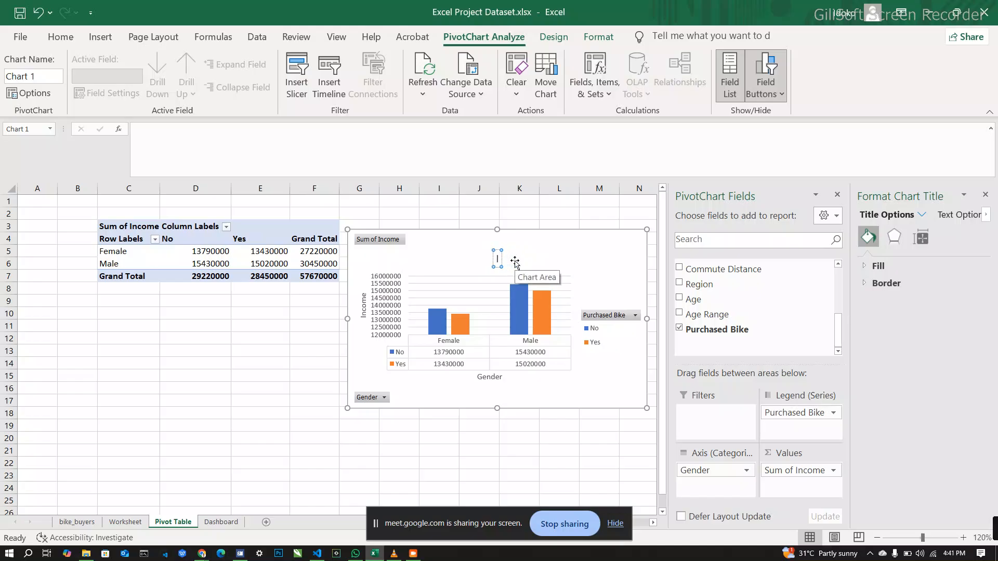
text(Purchaser)
click(571, 264)
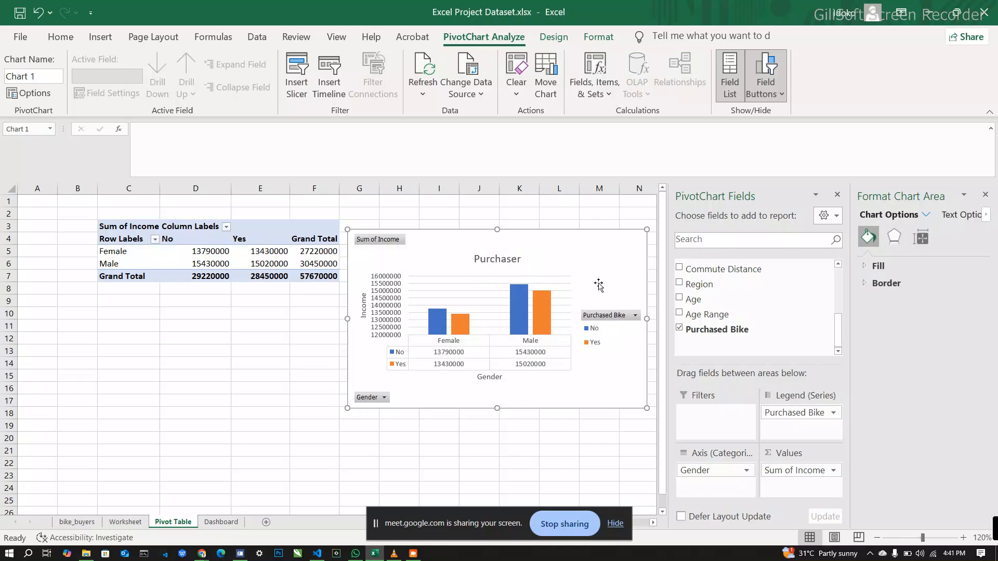
drag(570, 234, 535, 255)
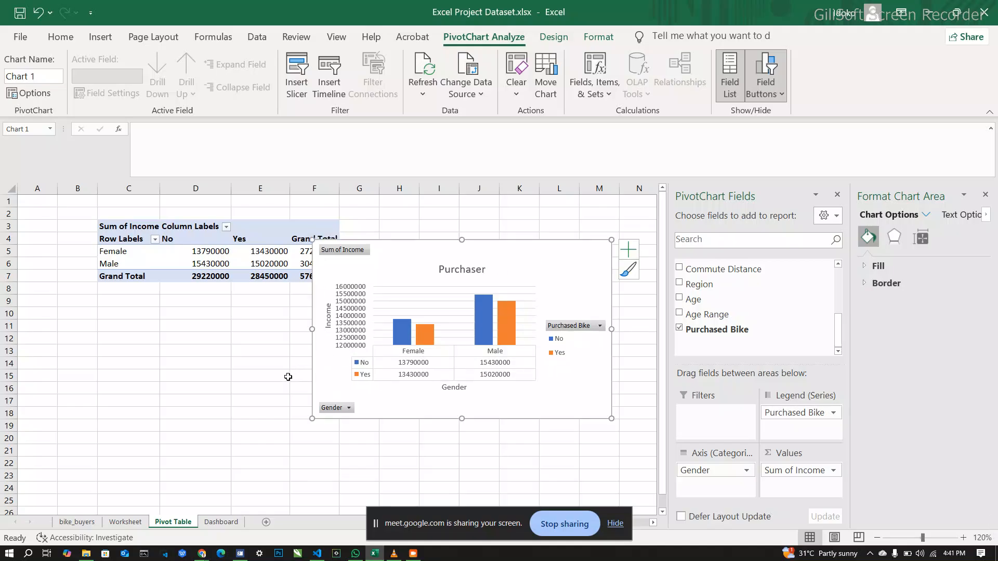
Step: Insert a second PivotTable at cell B22 of the Pivot Table sheet, using Worksheet range A1:N1027 as its source
scroll(287, 378, down, 2)
scroll(288, 377, down, 2)
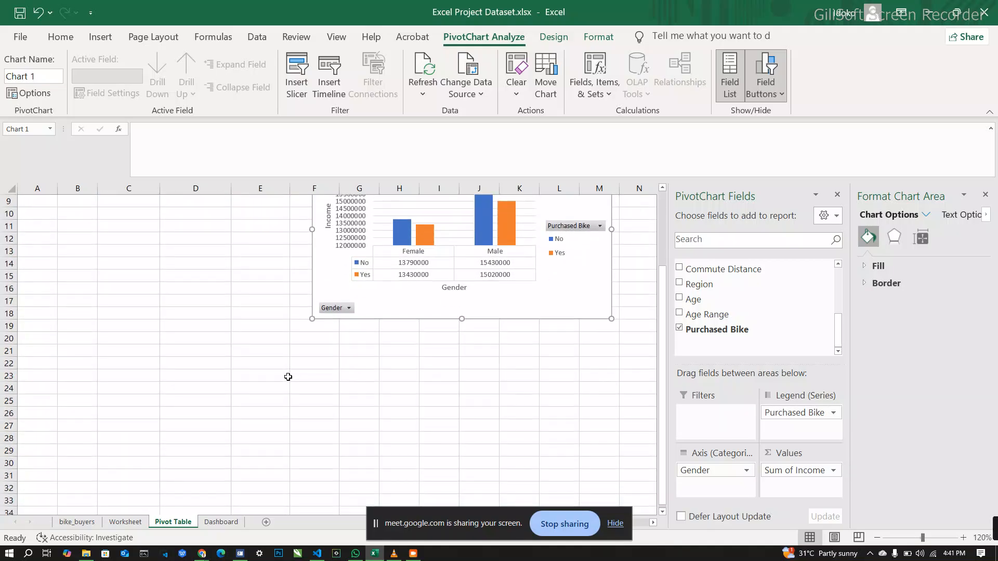
click(115, 365)
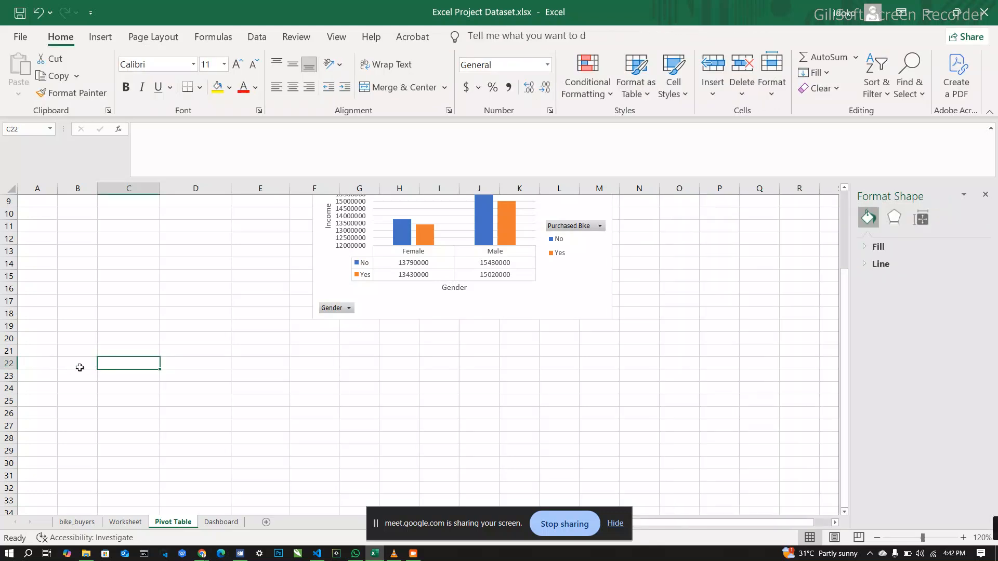
click(80, 367)
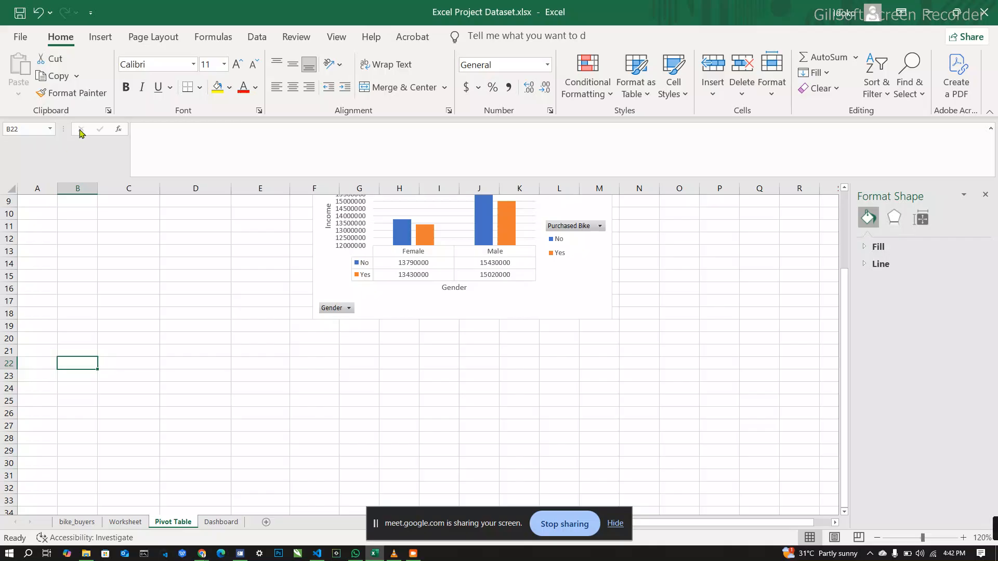
click(100, 37)
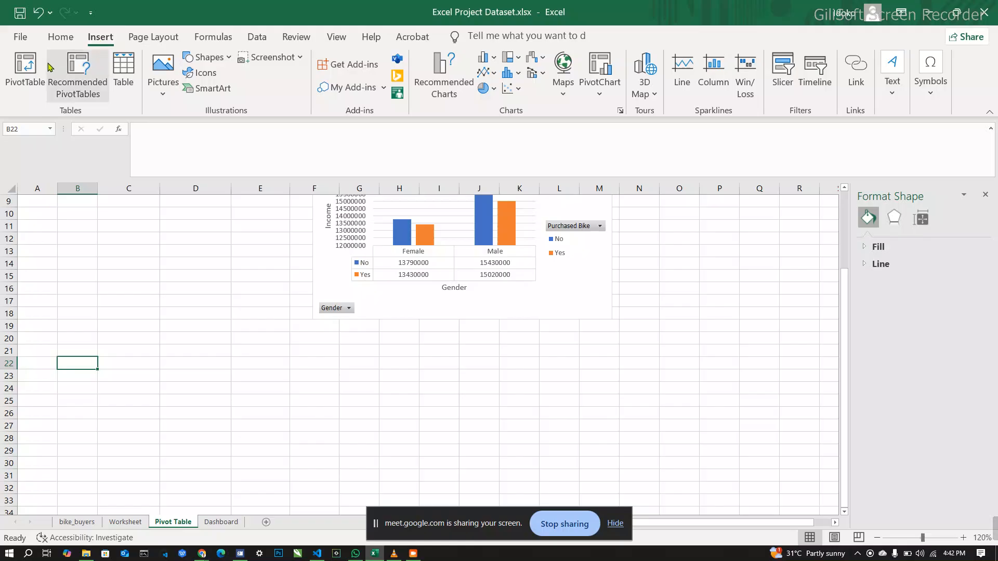
click(25, 70)
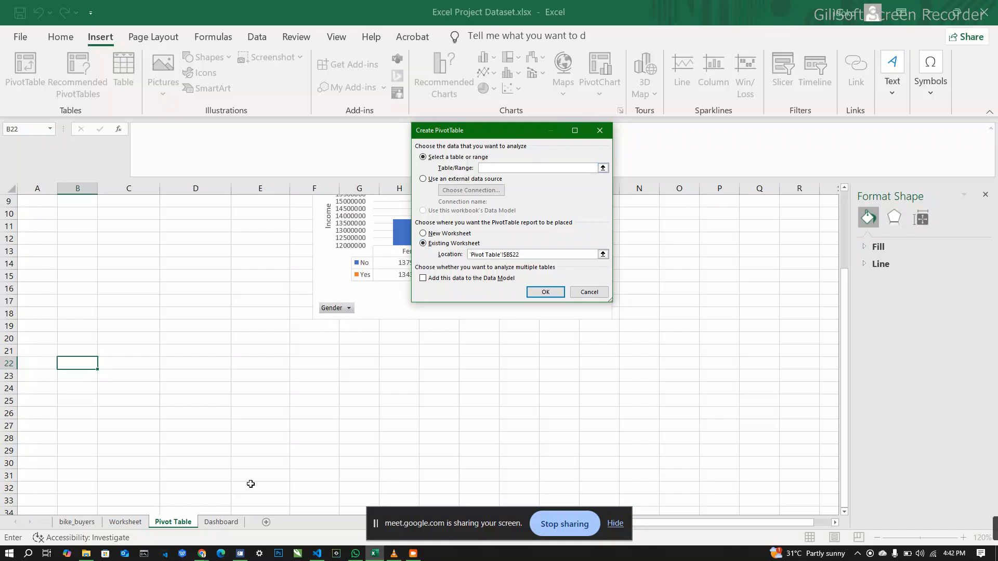
click(125, 522)
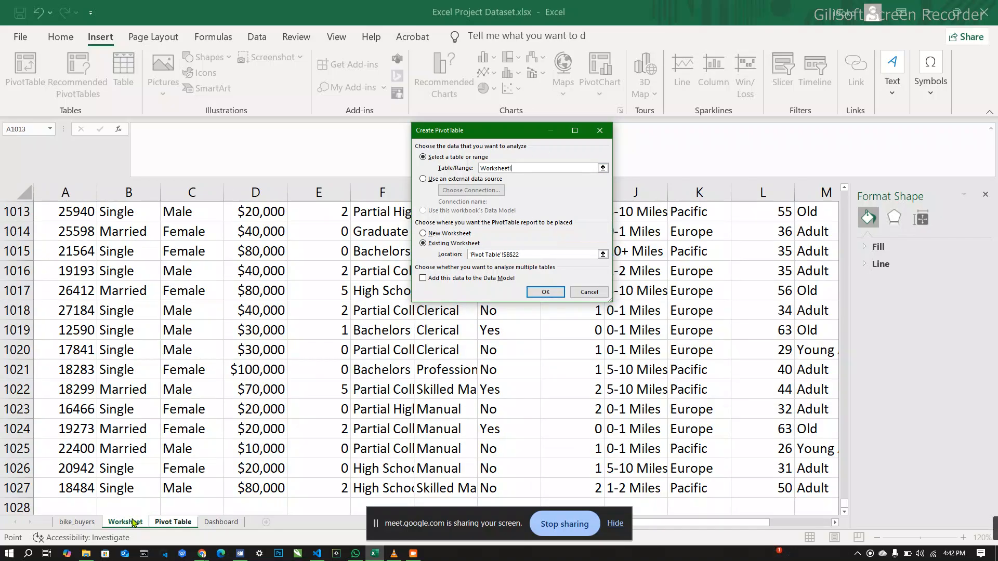
scroll(70, 265, up, 11)
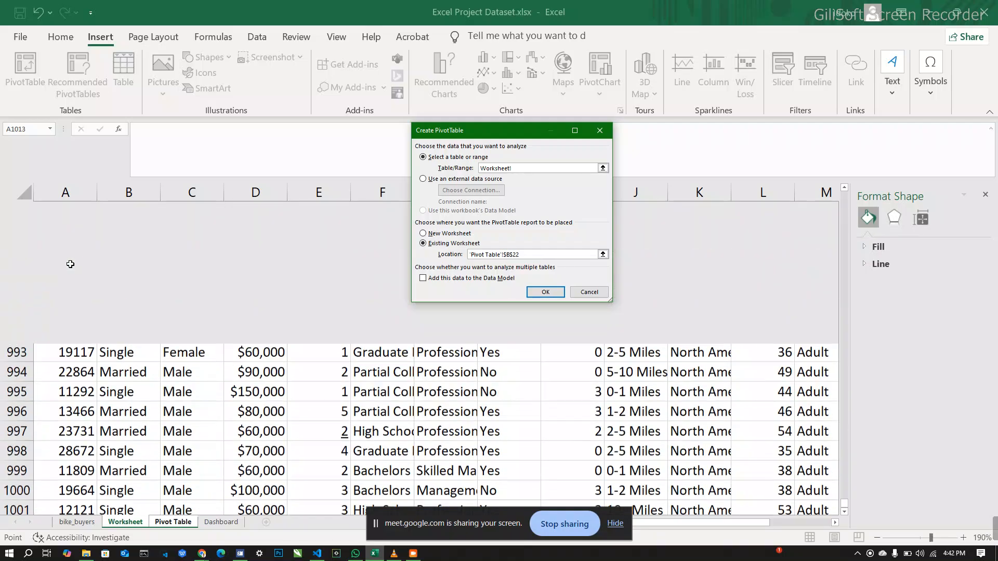
scroll(71, 265, up, 20)
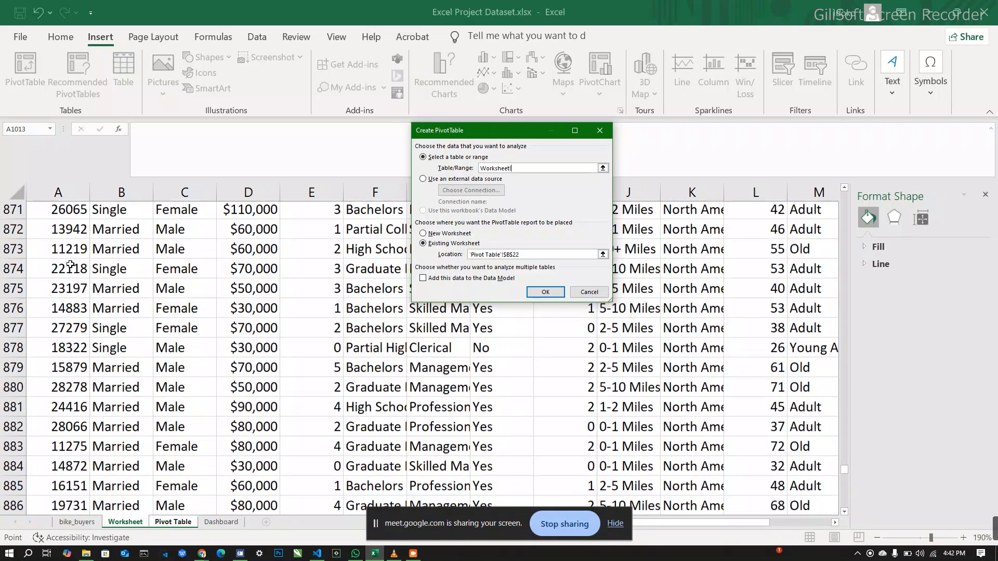
click(49, 237)
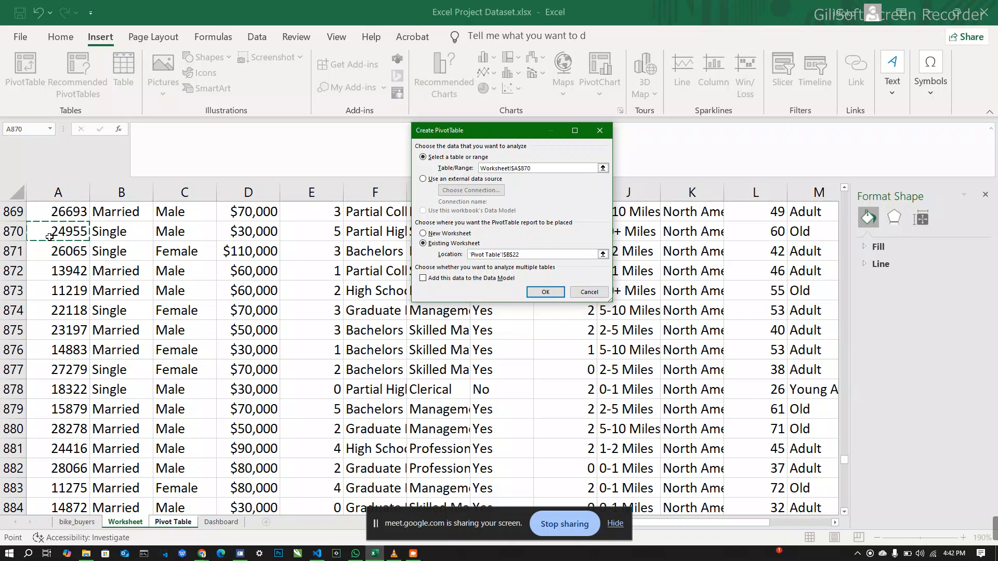
key(ctrl+a)
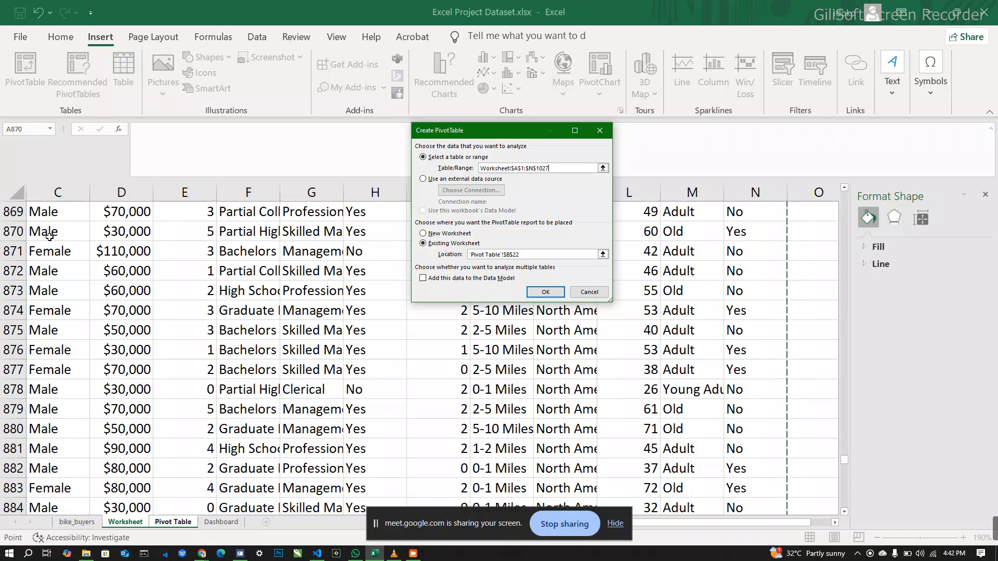
click(546, 292)
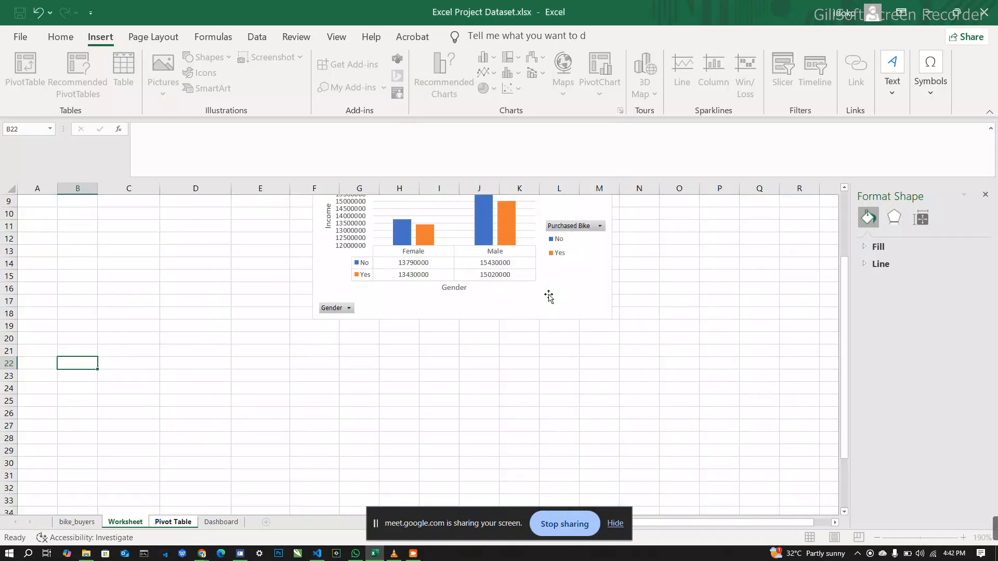
Step: Close the Format Shape pane and put the Commute Distance field in the new PivotTable's rows
scroll(274, 414, down, 2)
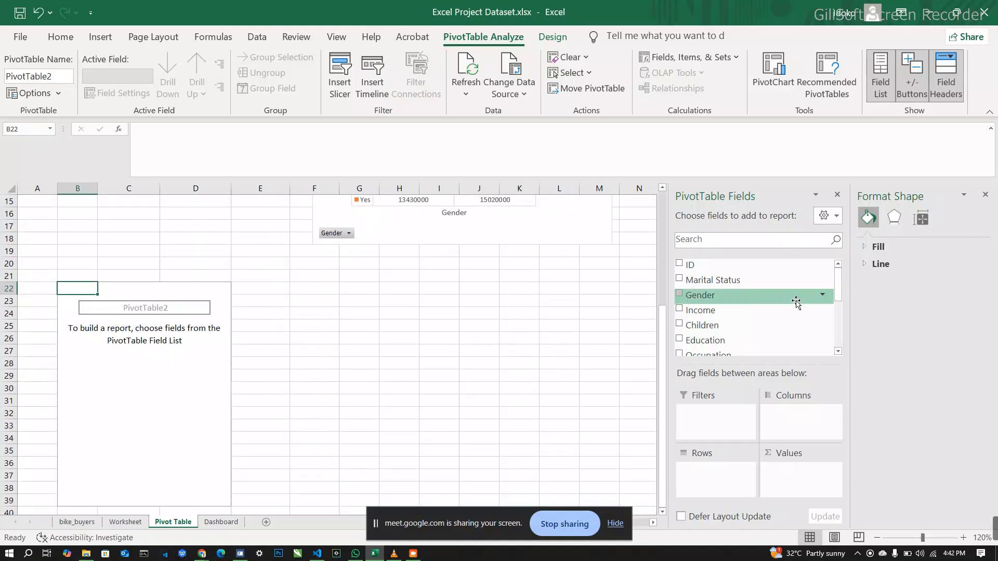
click(988, 194)
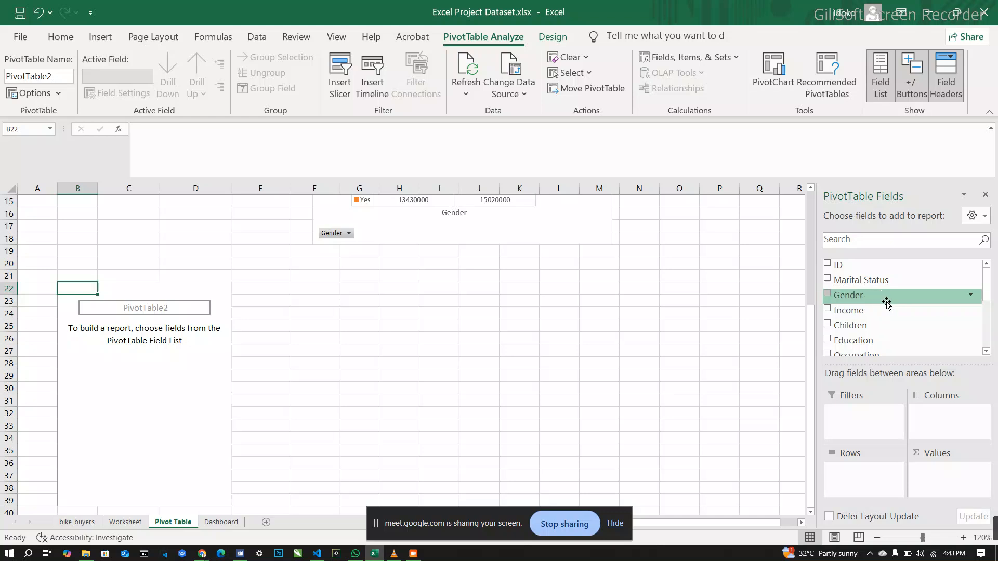
scroll(887, 306, down, 1)
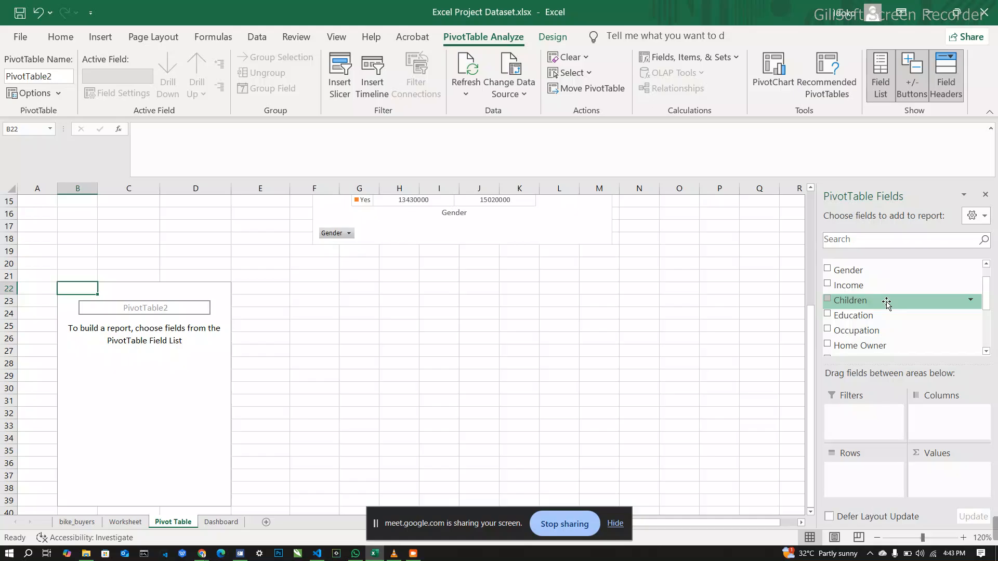
scroll(887, 305, down, 2)
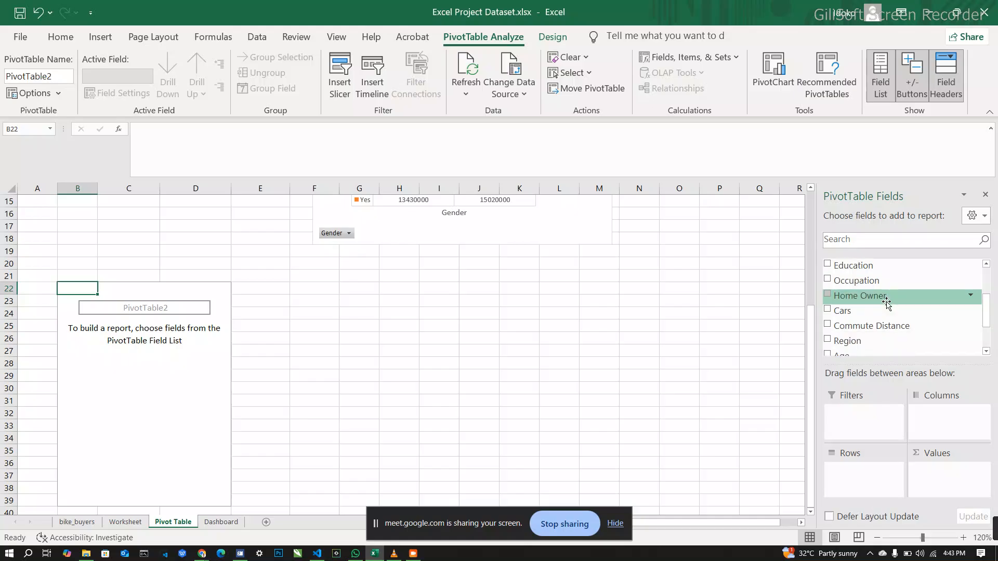
scroll(887, 305, down, 1)
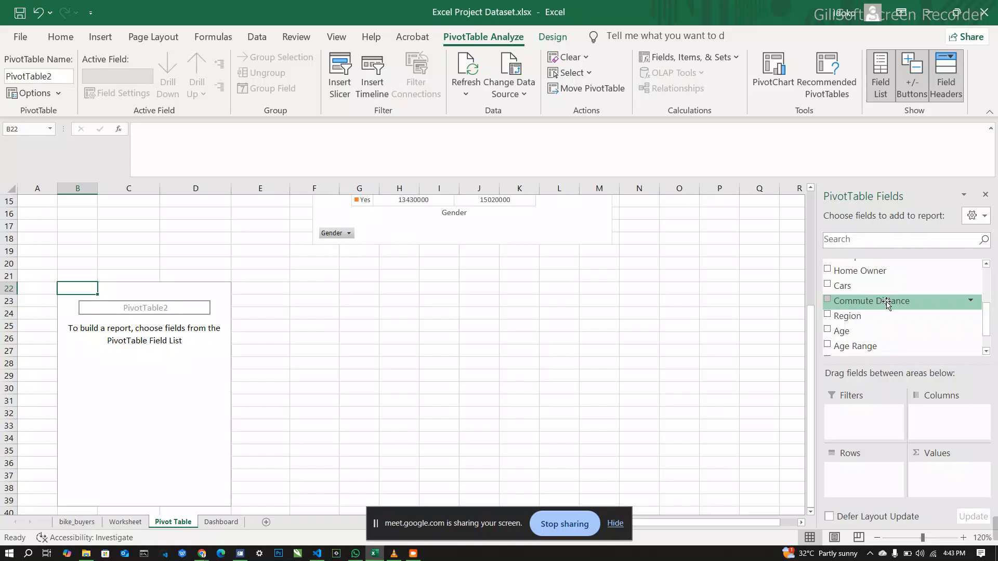
drag(887, 306, 878, 488)
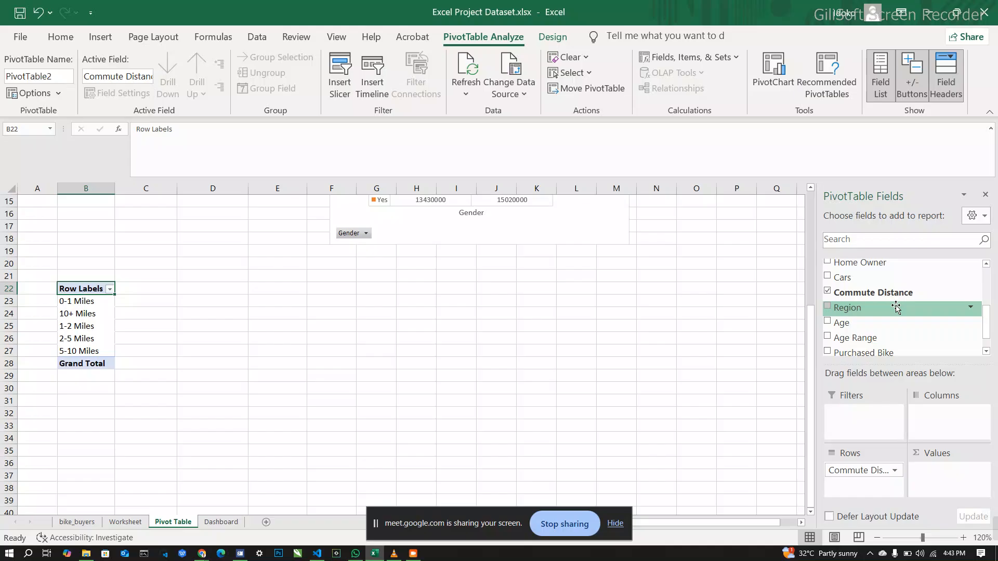
Step: Put Purchased Bike in the PivotTable's columns and also in its values as a count
scroll(897, 308, up, 1)
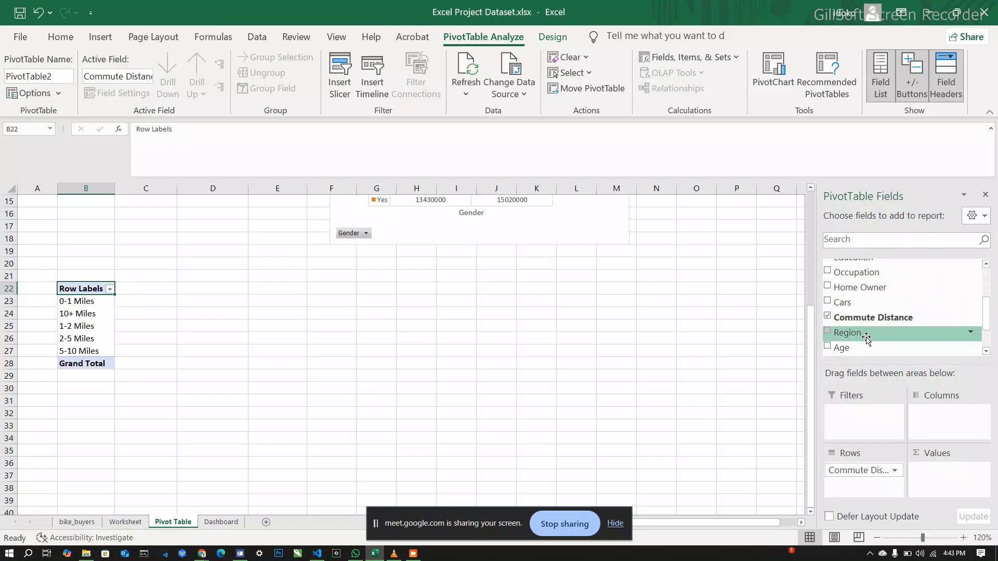
scroll(866, 336, down, 2)
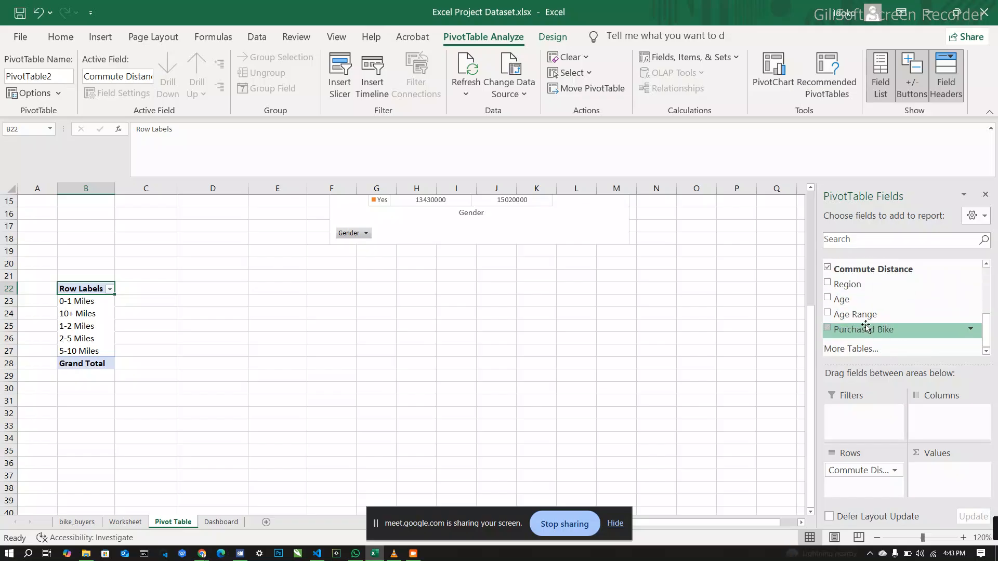
drag(867, 338, 948, 429)
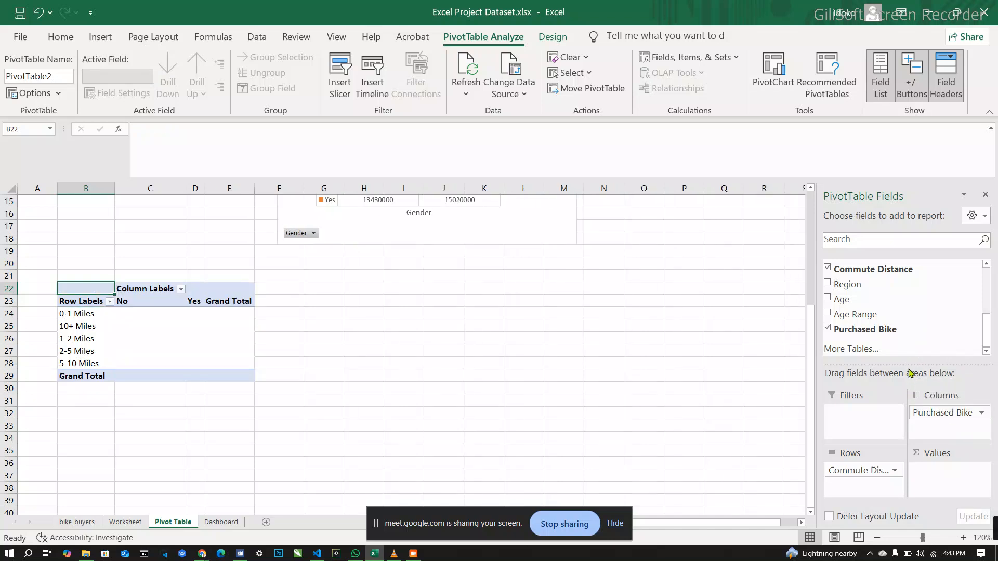
drag(865, 330, 956, 474)
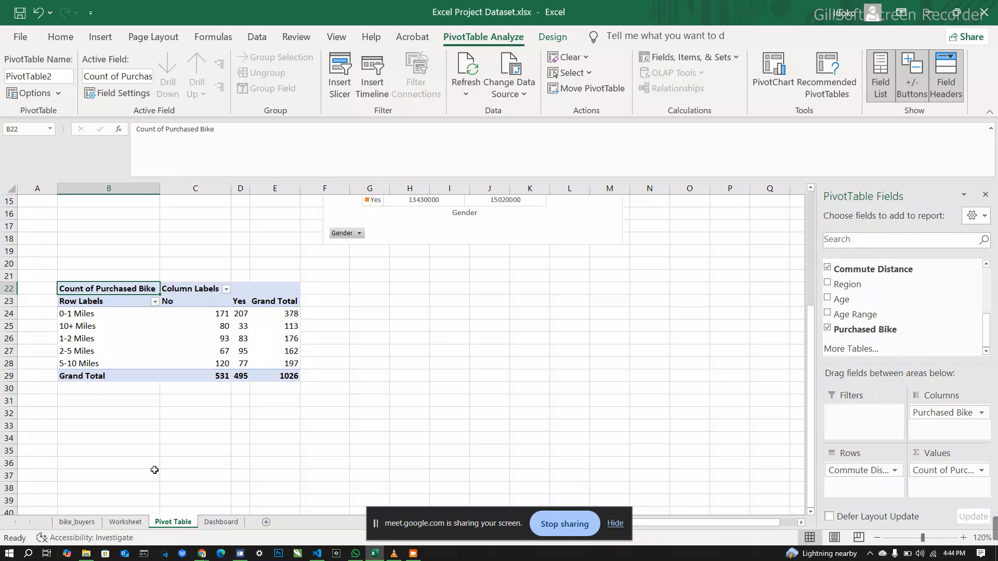
Step: In the Worksheet sheet's column J, replace every "10+ Miles" with "Ten Plus Miles" and close Find and Replace
click(121, 525)
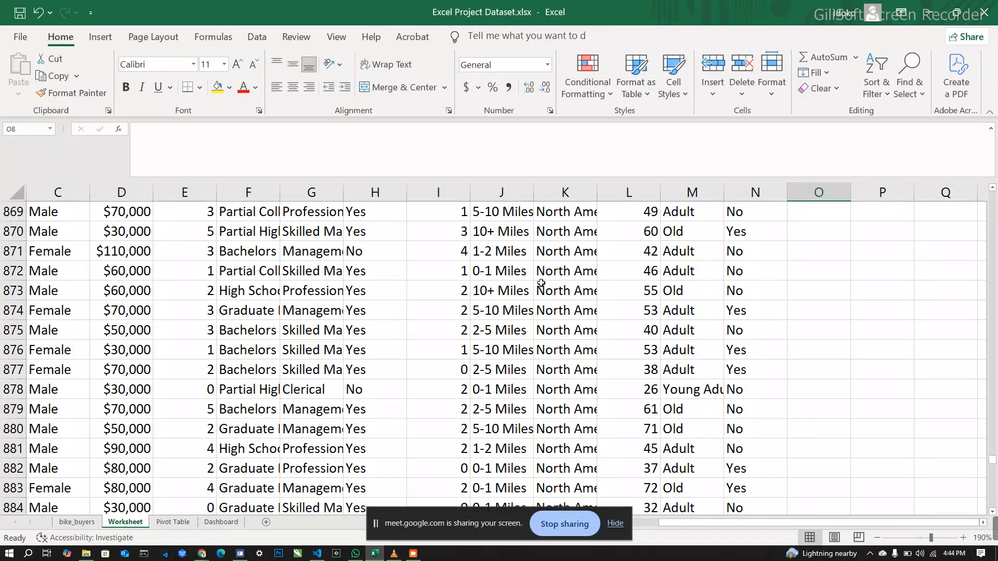
scroll(541, 282, up, 13)
scroll(541, 283, up, 20)
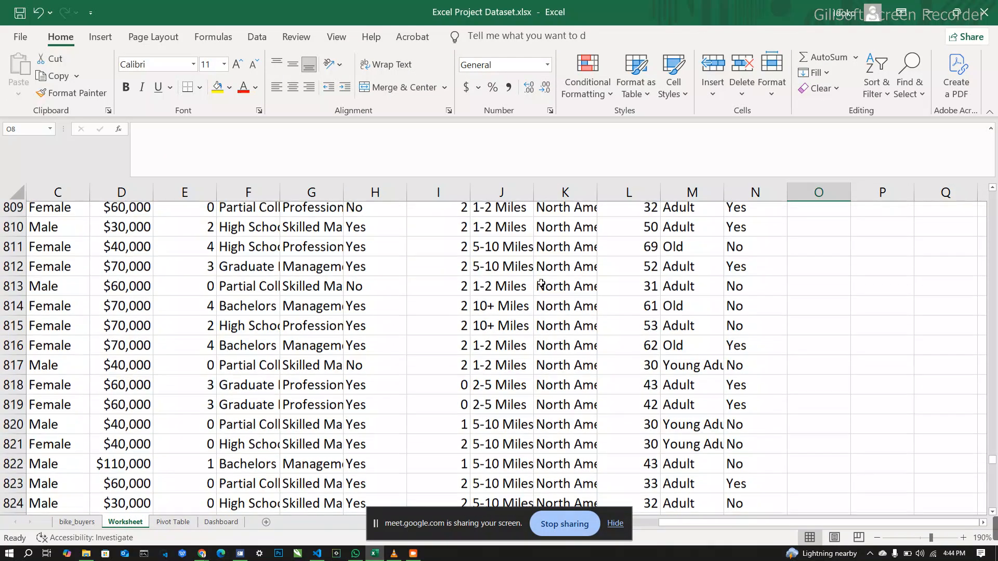
scroll(542, 283, up, 1)
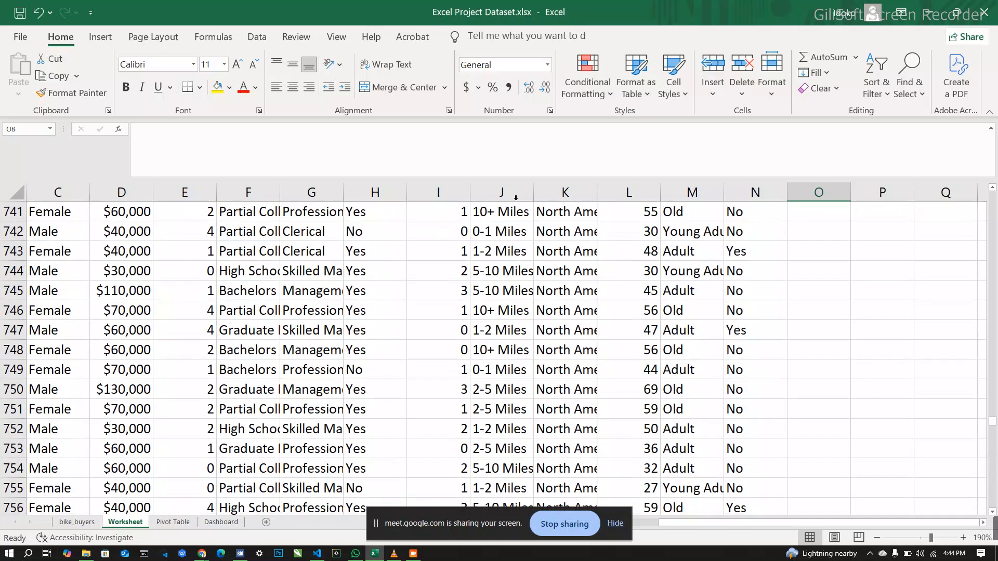
click(508, 192)
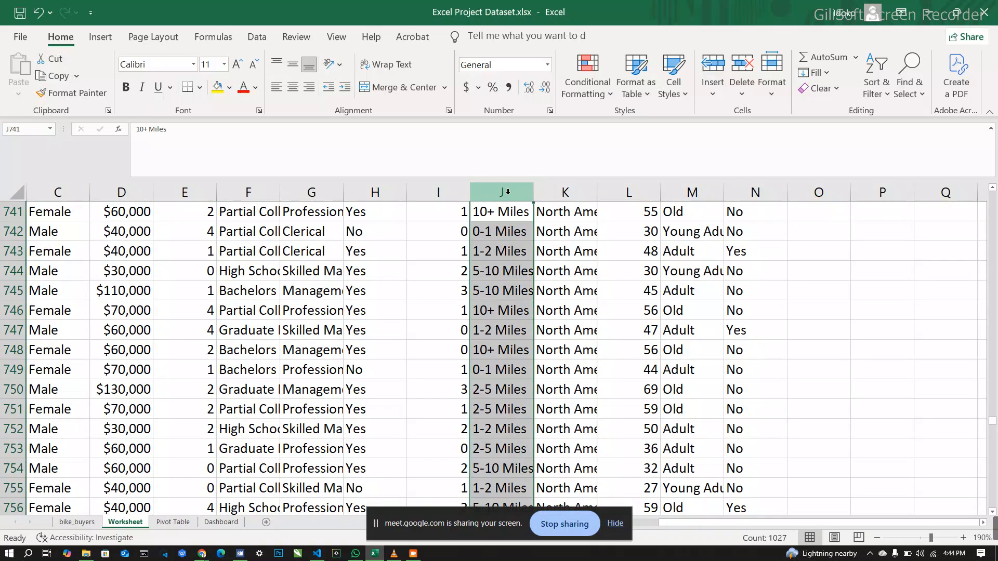
key(ctrl+h)
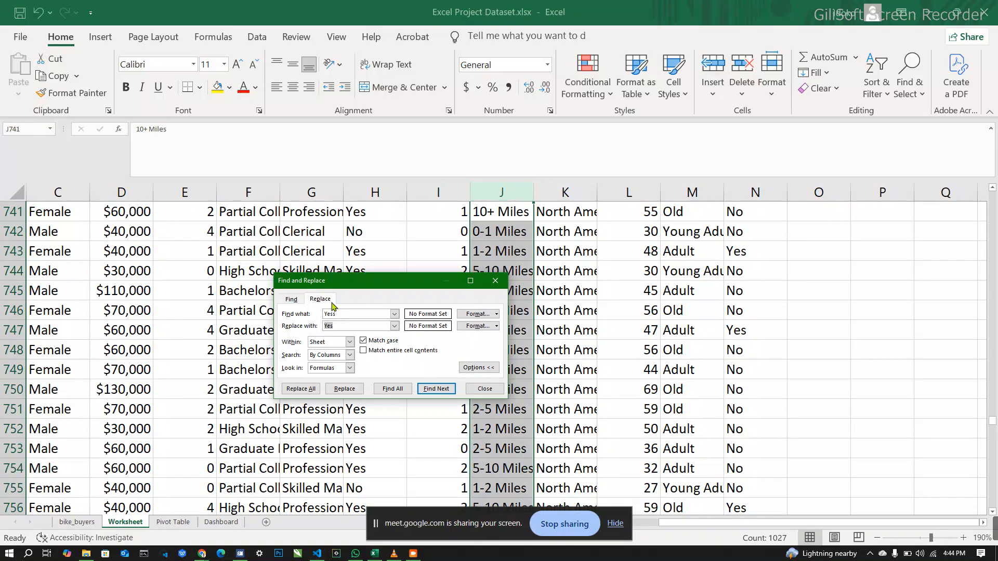
click(347, 311)
text(10)
click(349, 325)
key(BackSpace)
key(BackSpace)
text(lu)
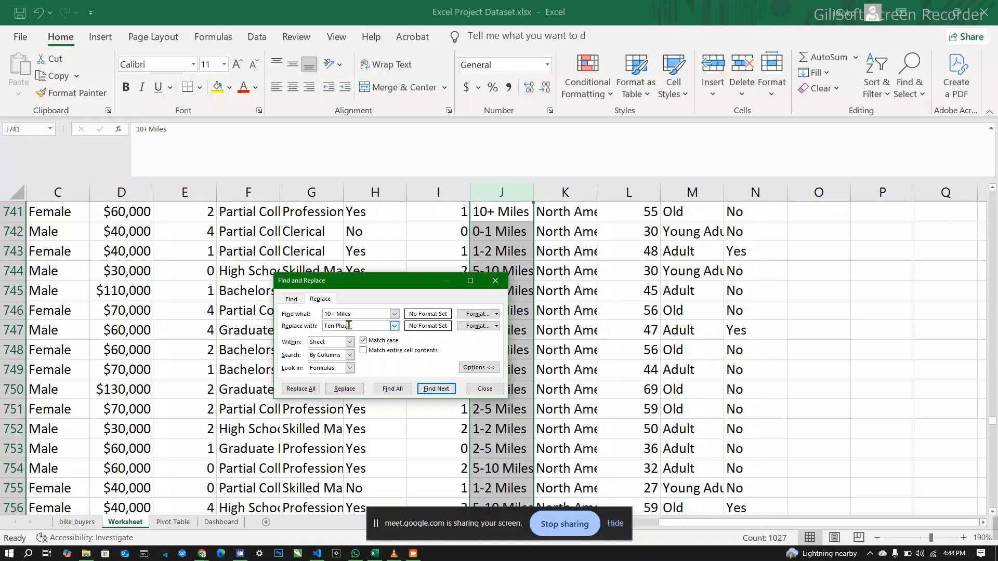
text(s Miles)
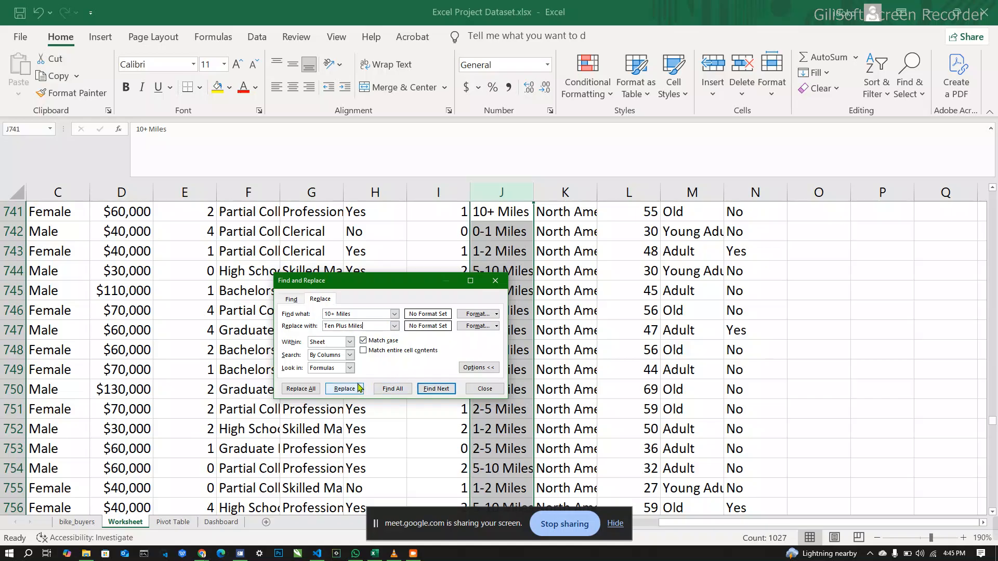
click(302, 390)
click(259, 393)
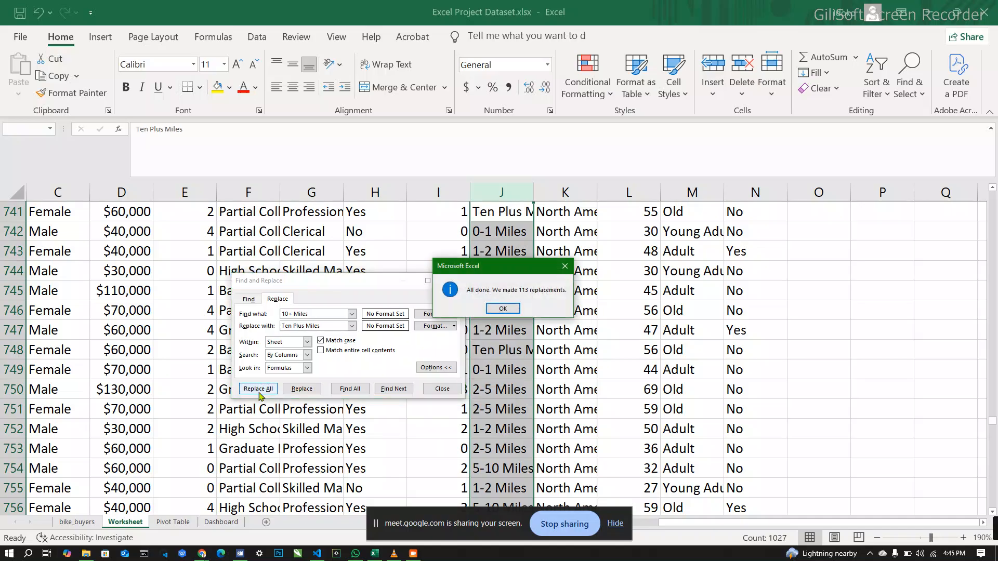
click(511, 309)
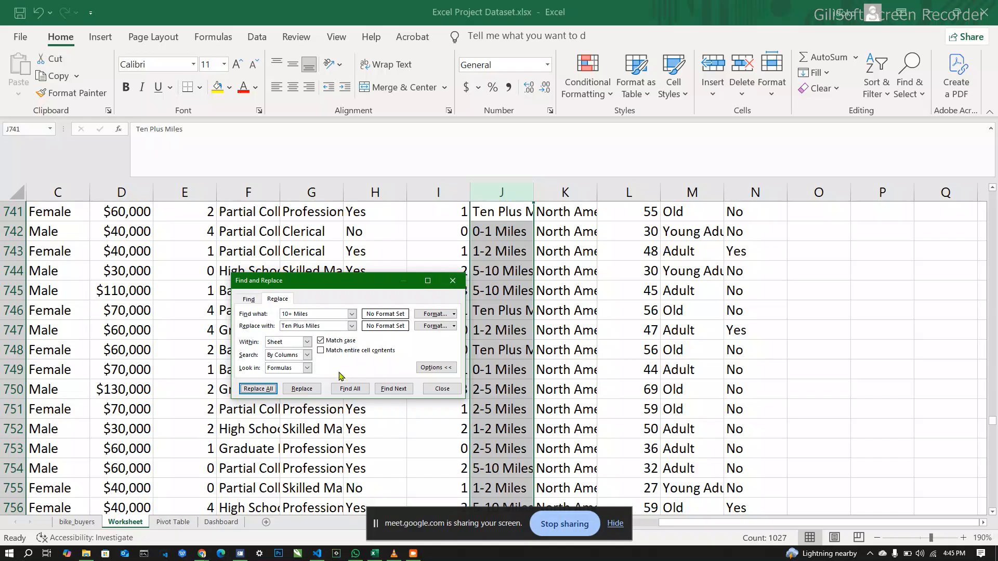
click(452, 282)
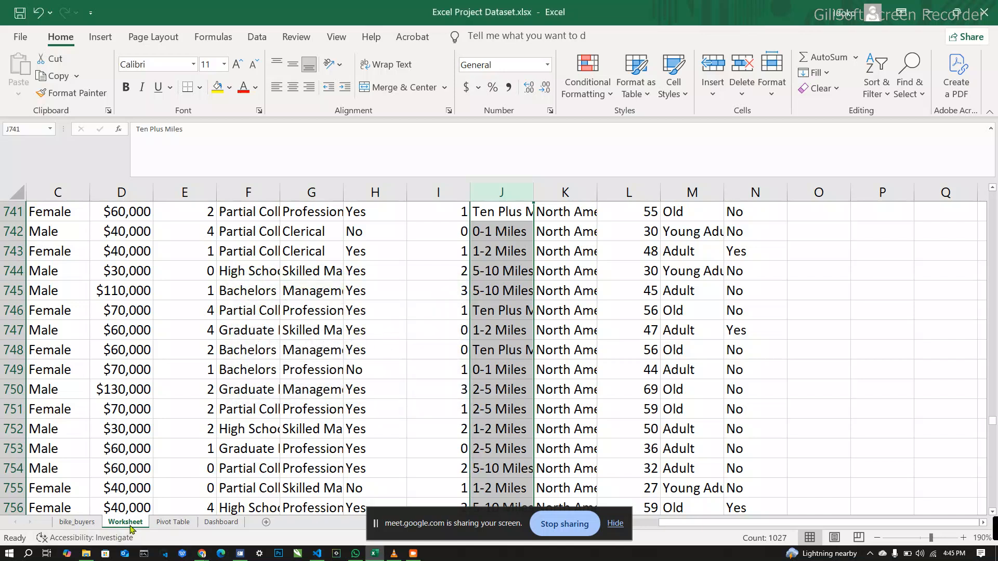
Step: Return to the Pivot Table sheet and refresh all PivotTables so they use the replaced commute distance labels
click(173, 522)
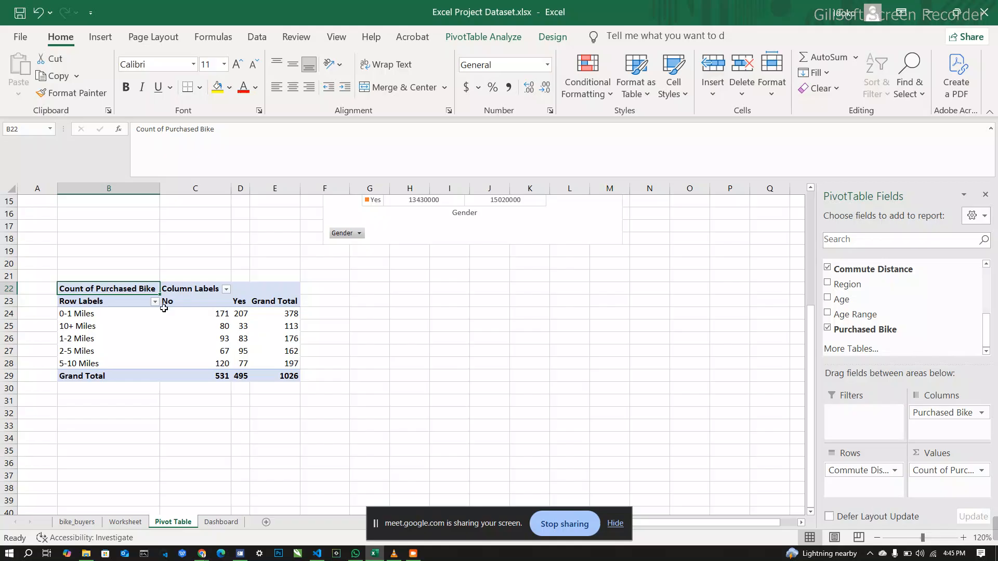
mouse_move(189, 318)
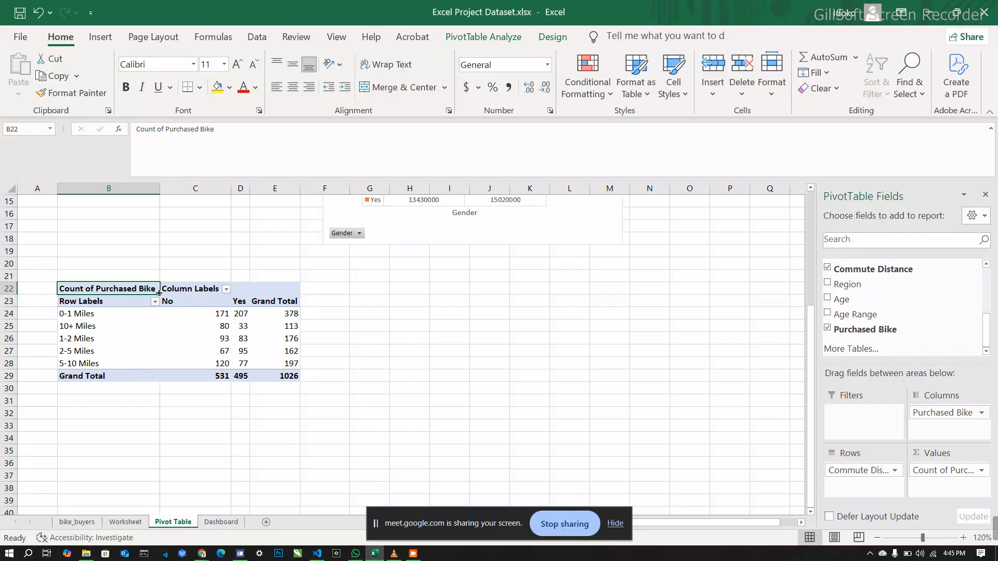
click(254, 38)
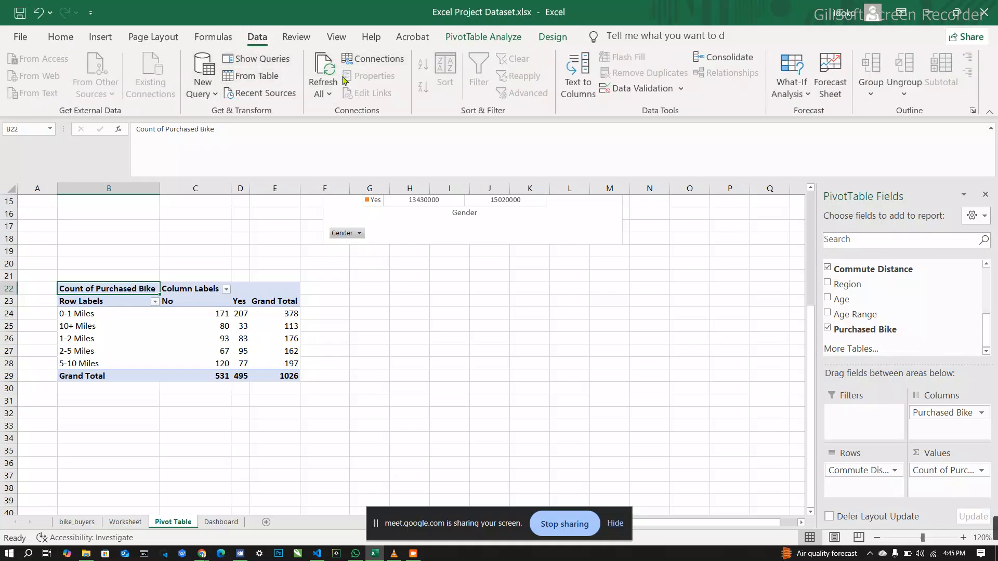
click(328, 92)
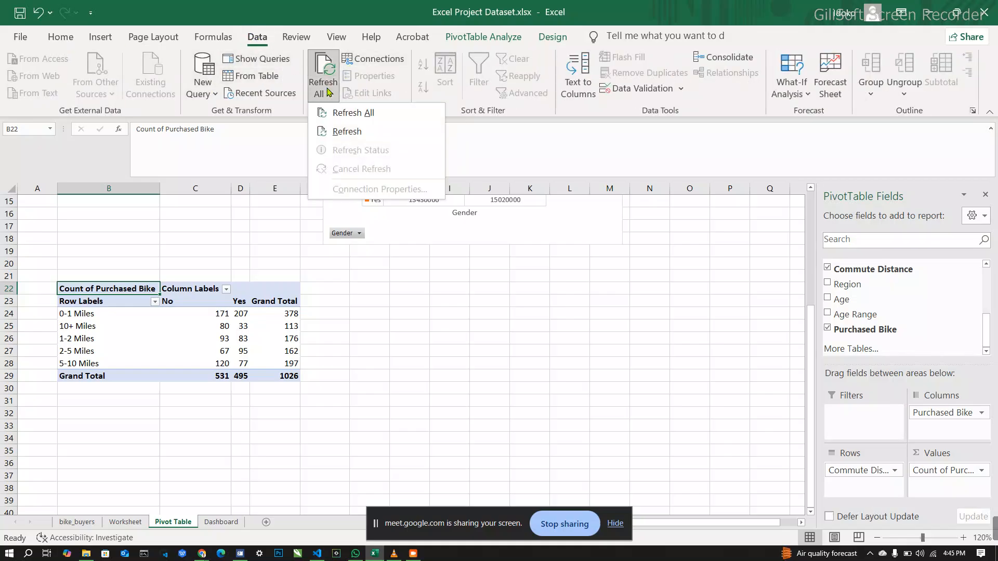
click(353, 113)
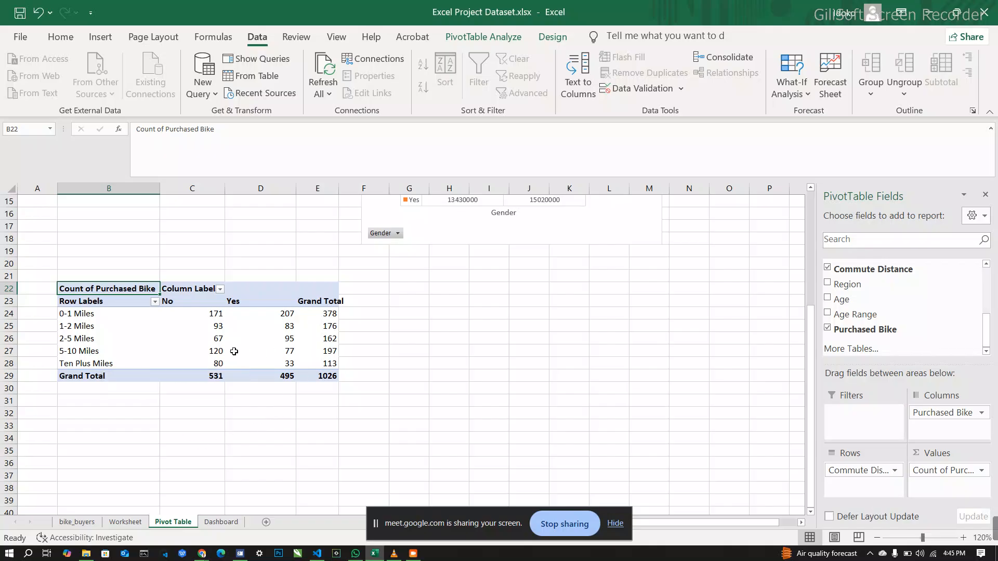
Step: Insert a Line with Markers PivotChart from the commute distance PivotTable and move it right so it starts in column E
click(213, 316)
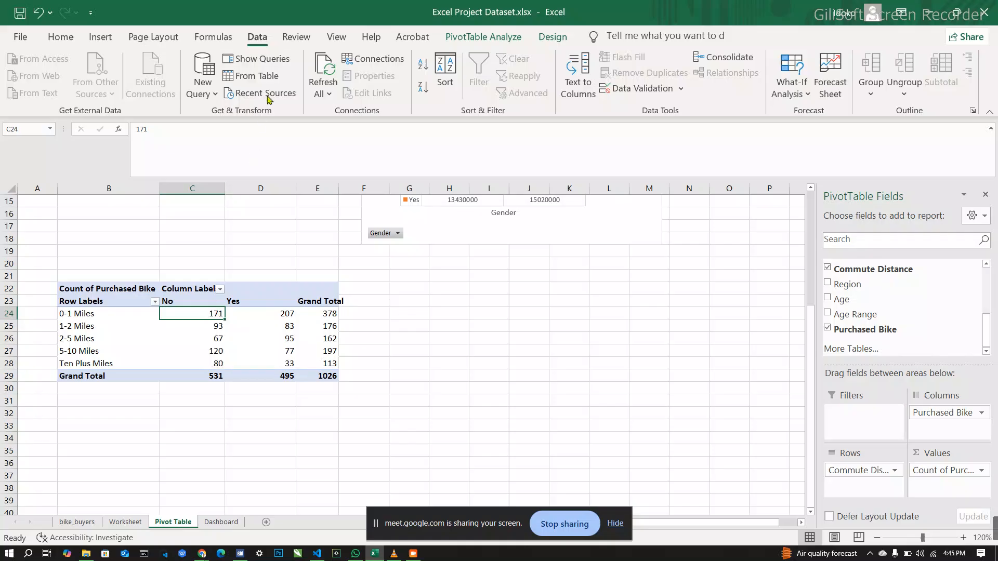
click(99, 37)
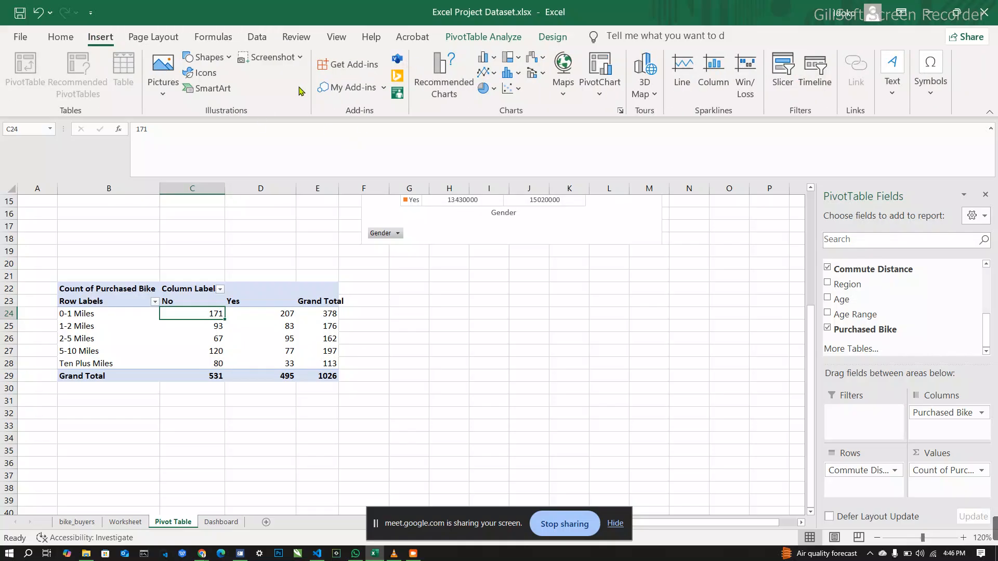
click(621, 111)
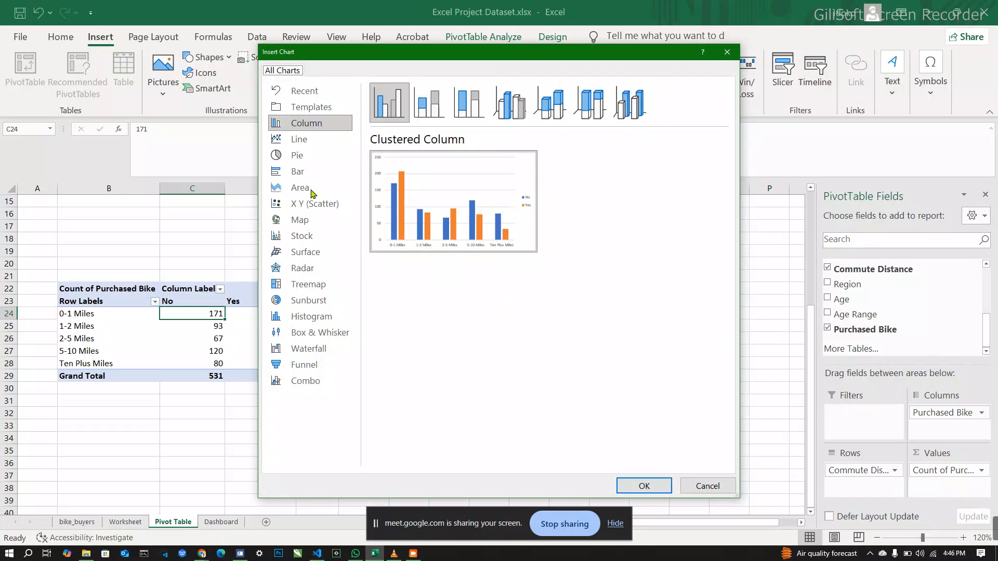
click(313, 139)
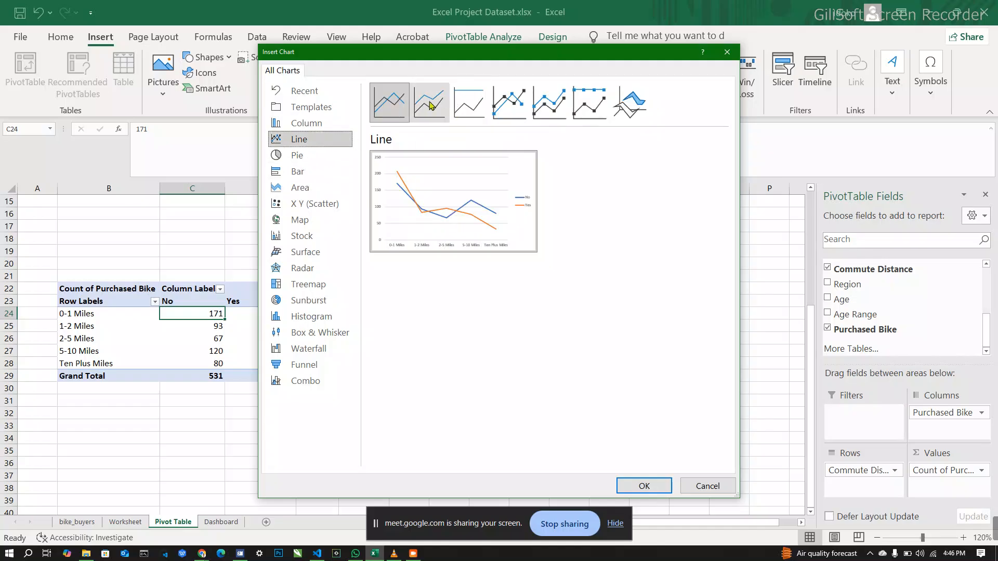
click(509, 99)
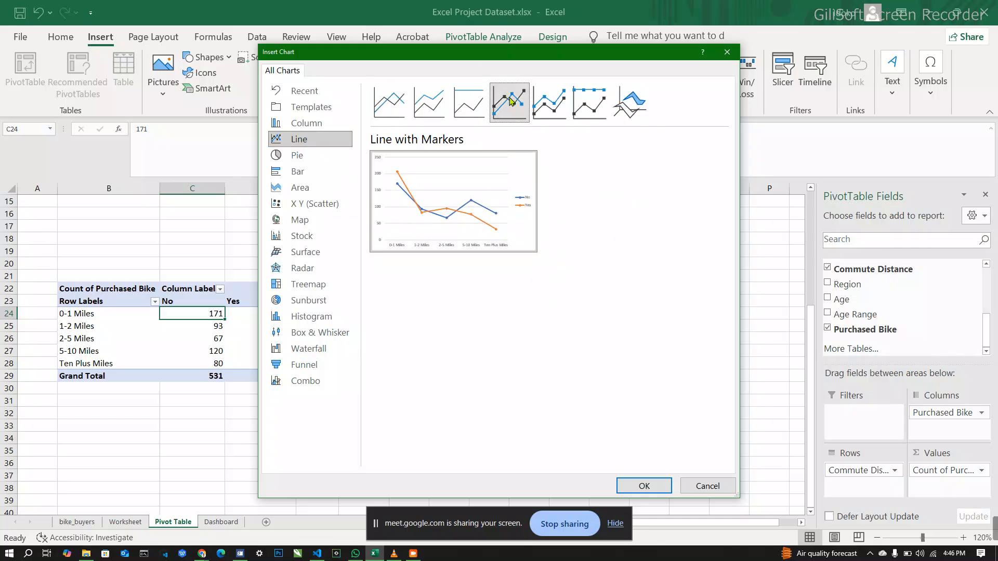
mouse_move(473, 244)
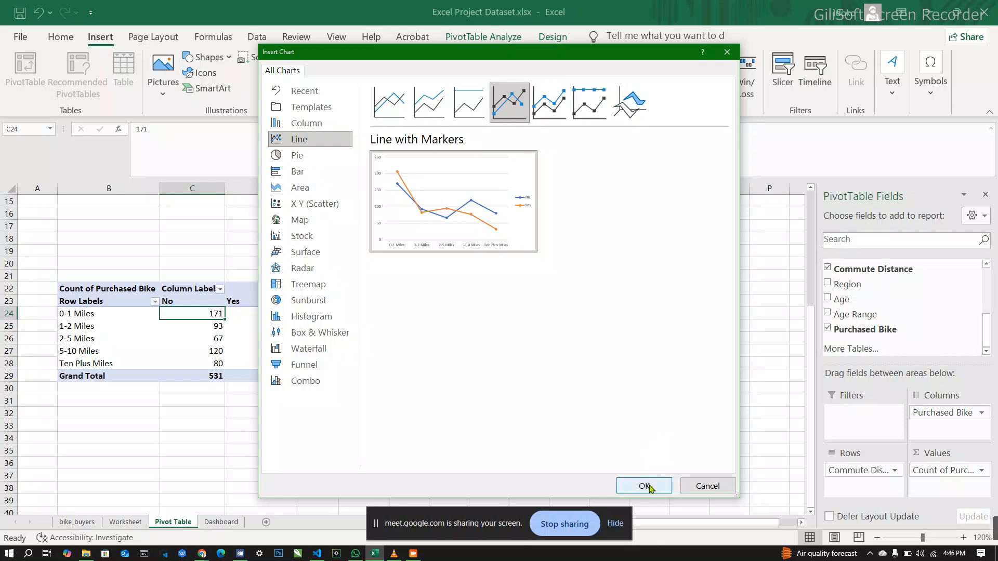
click(649, 487)
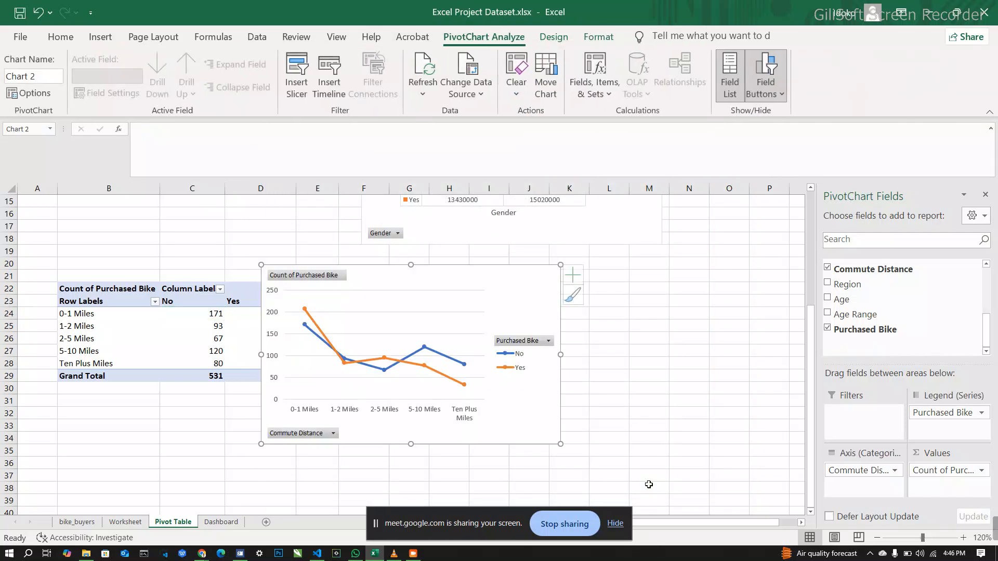
drag(531, 287, 591, 279)
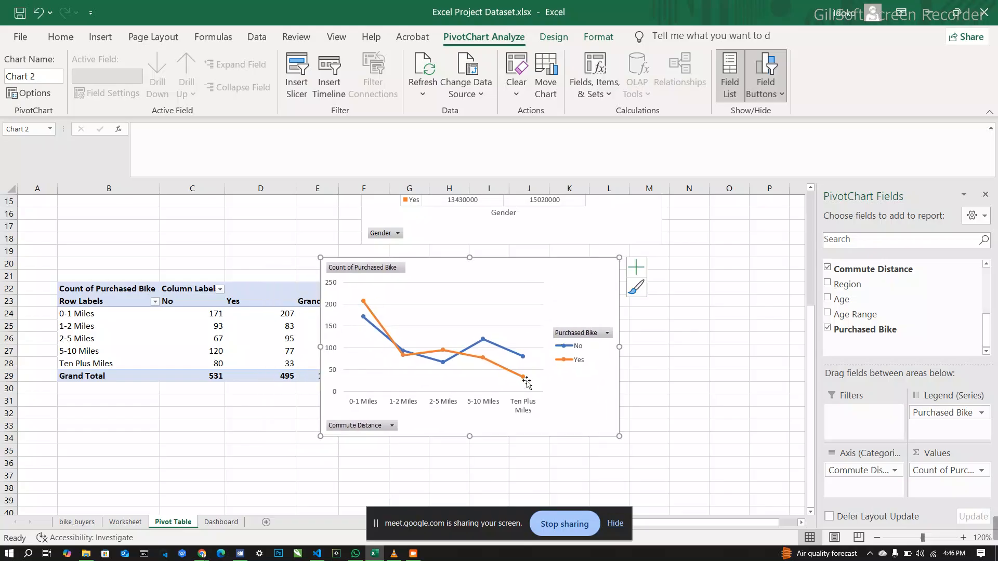
Step: Add a chart title to the line chart and set its text to "Commute Distance"
click(643, 274)
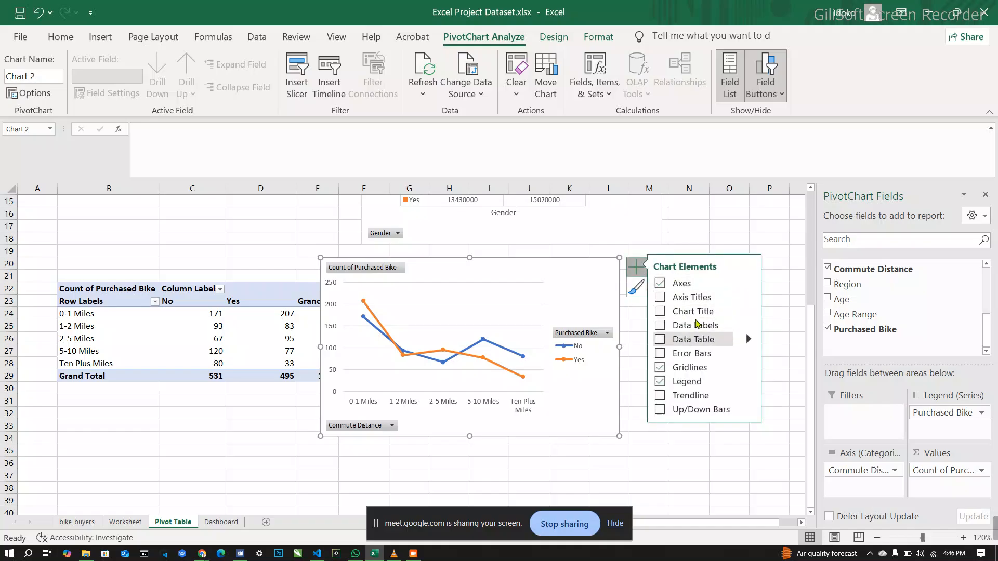
click(693, 312)
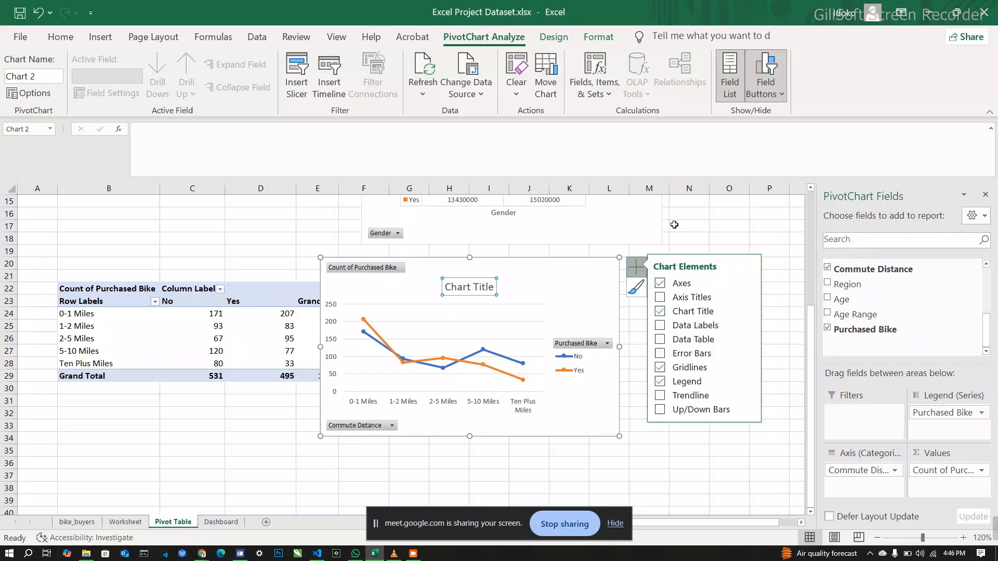
click(470, 286)
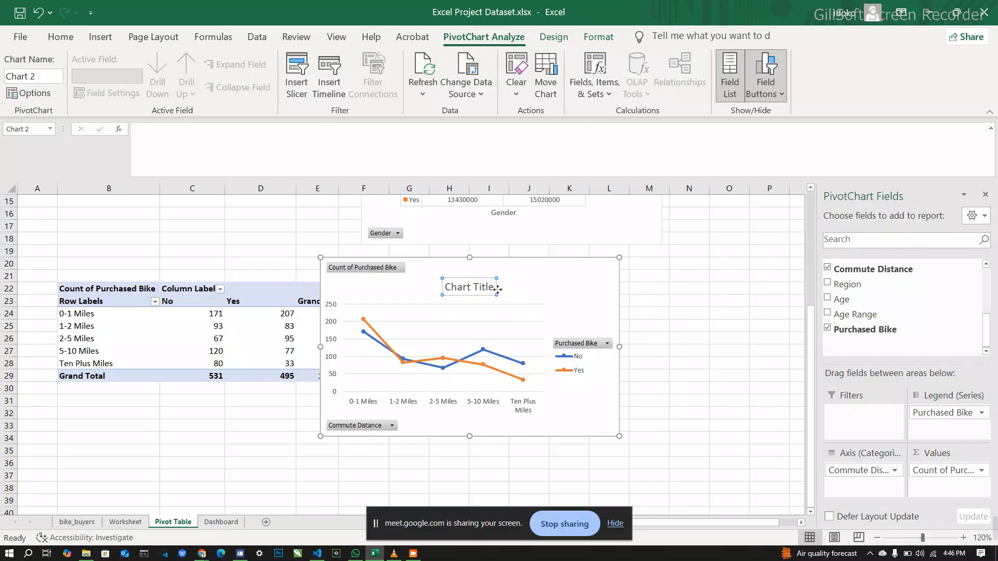
drag(494, 287, 459, 292)
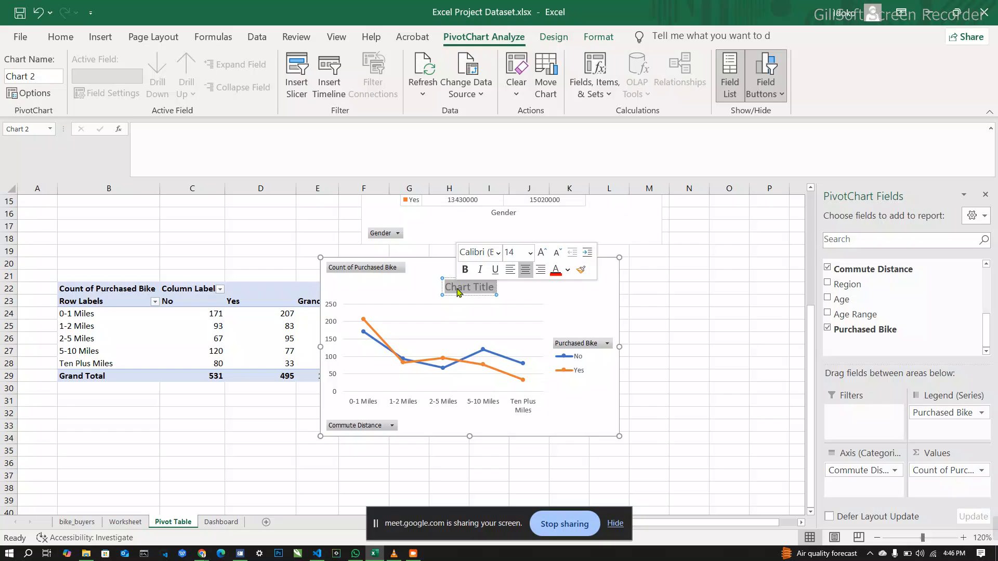
text(Com)
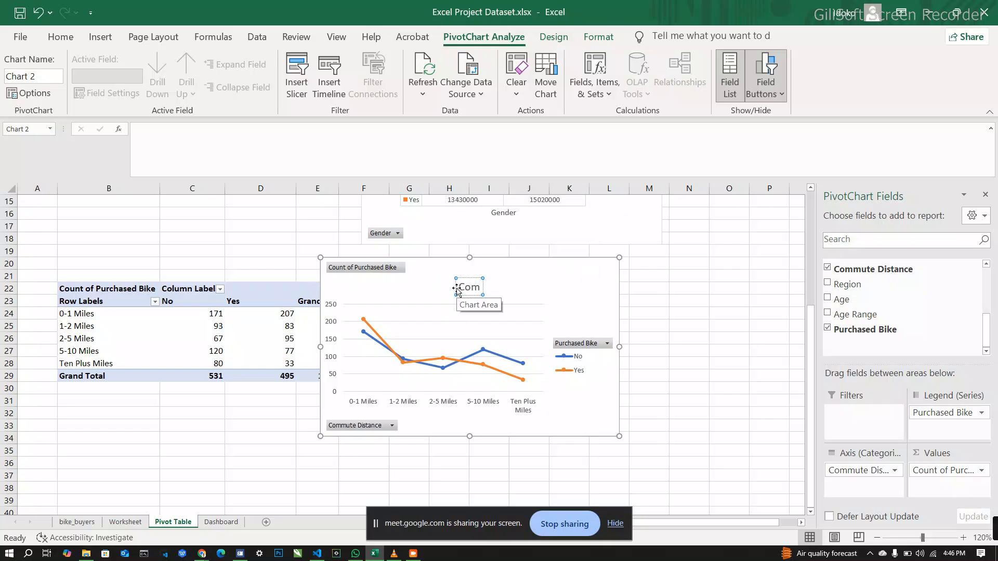
text(mute)
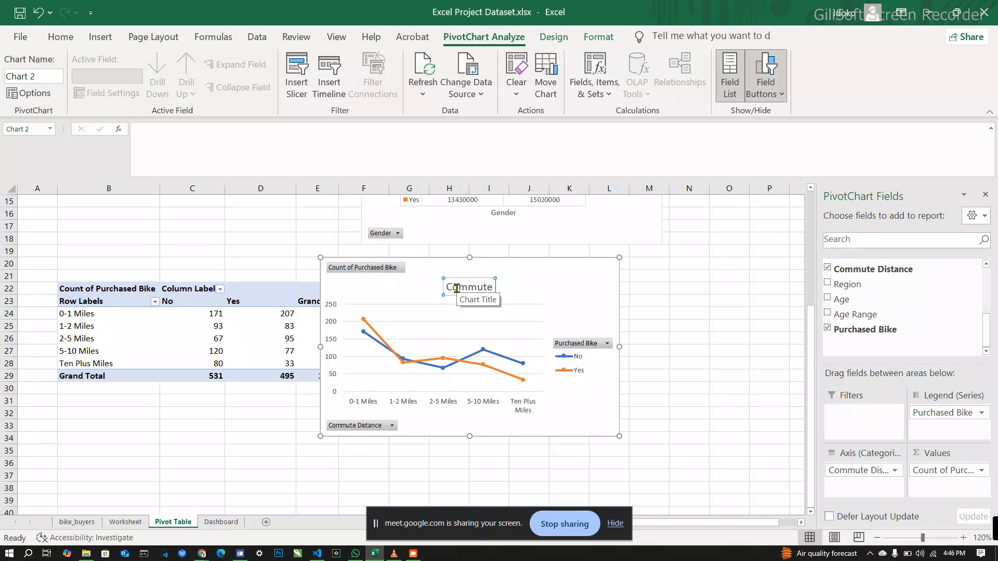
text( Dista)
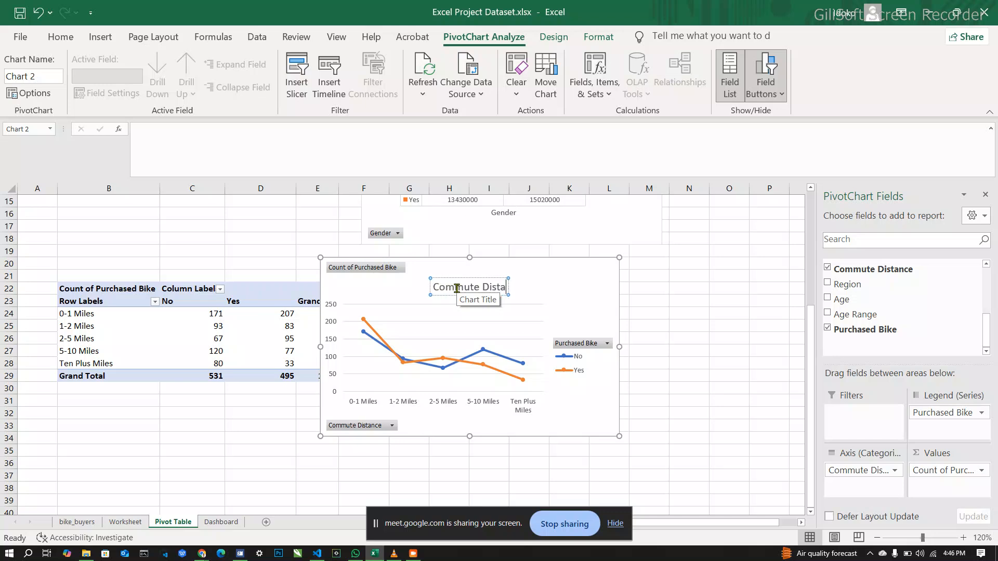
text(c)
key(BackSpace)
text(n)
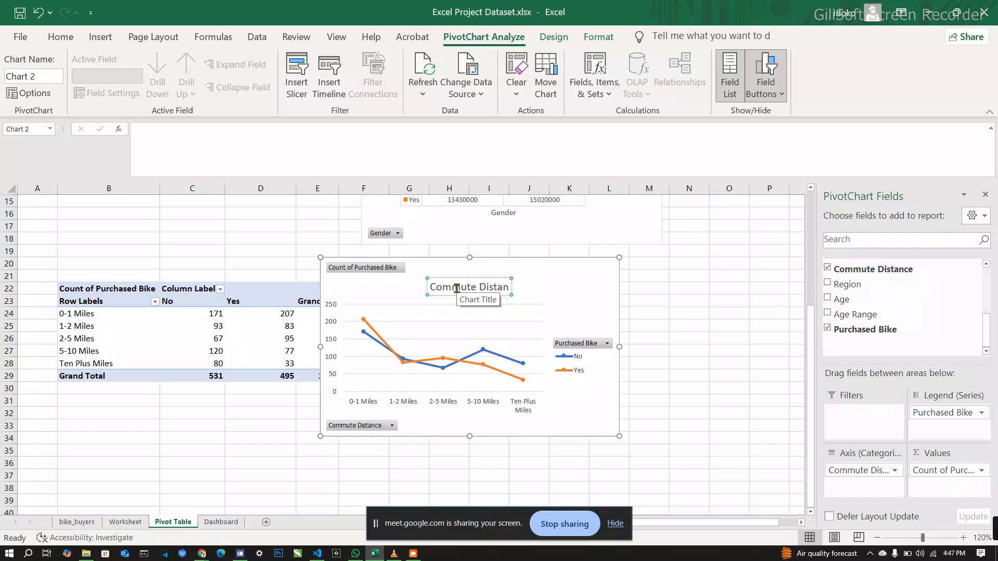
text(ce)
click(566, 287)
Step: Change the income chart's title to "Purchase"
scroll(565, 289, up, 1)
scroll(565, 289, up, 4)
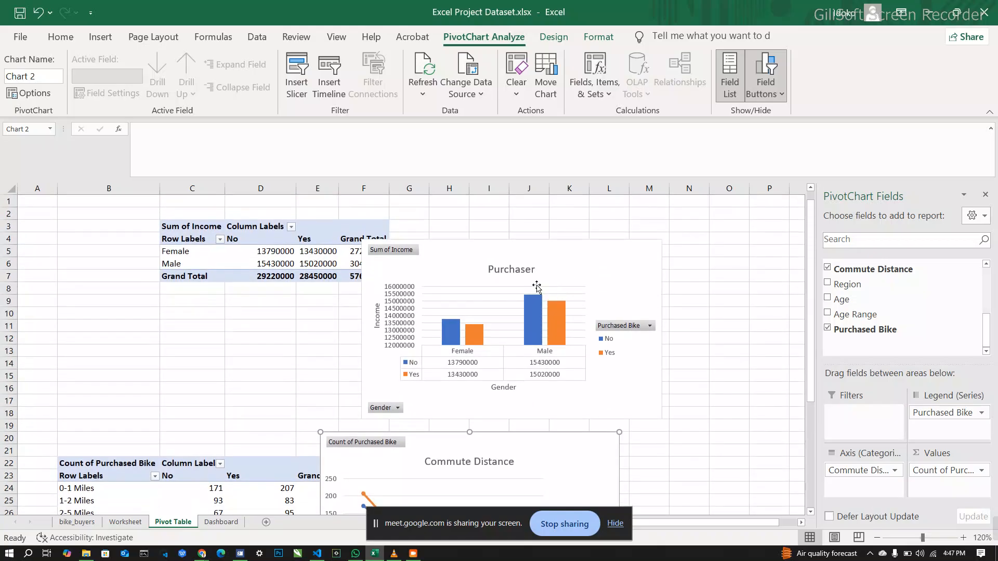
click(530, 275)
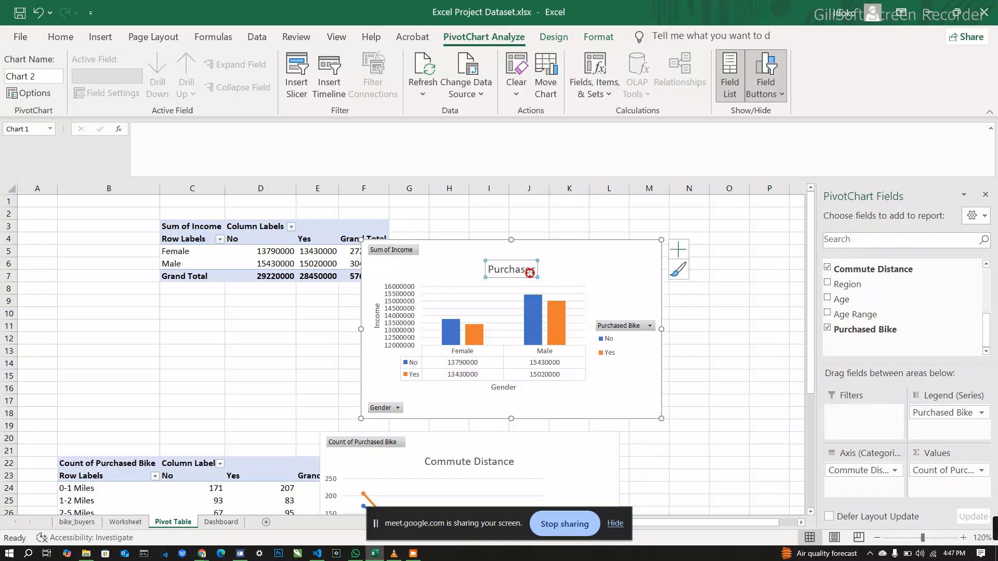
double_click(530, 274)
click(532, 273)
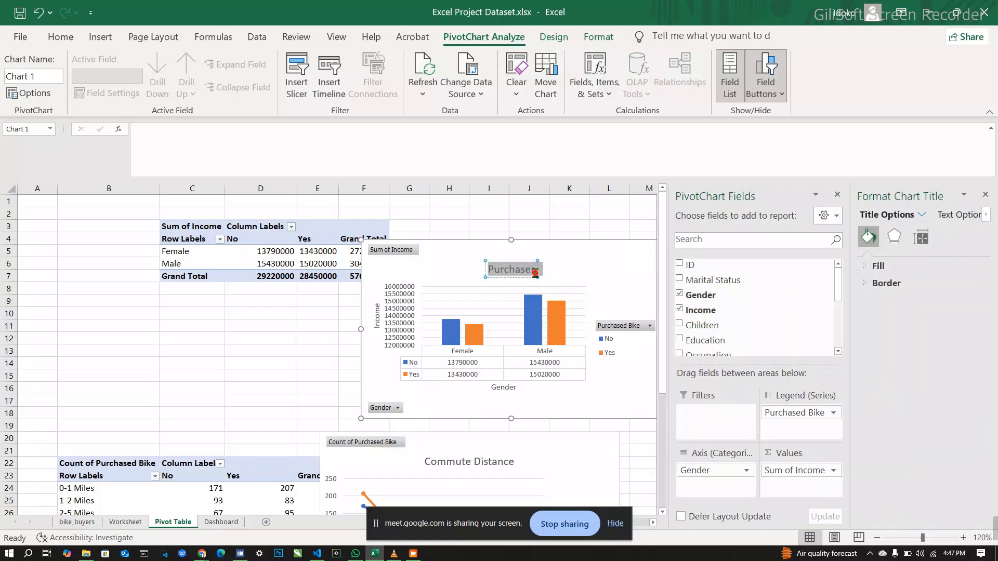
key(BackSpace)
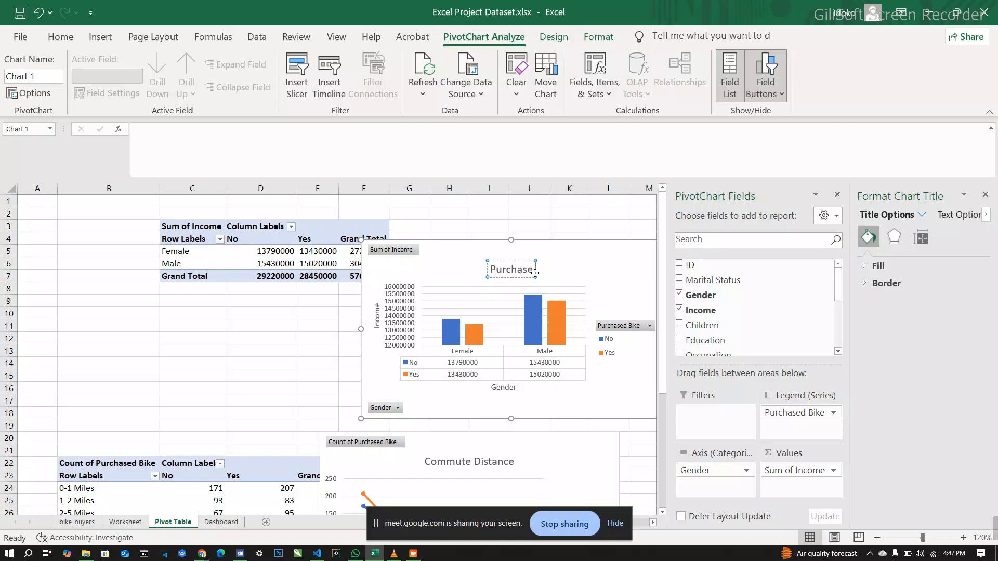
Step: Complete the income chart's title so it reads "Purchase Bike"
text(Bike)
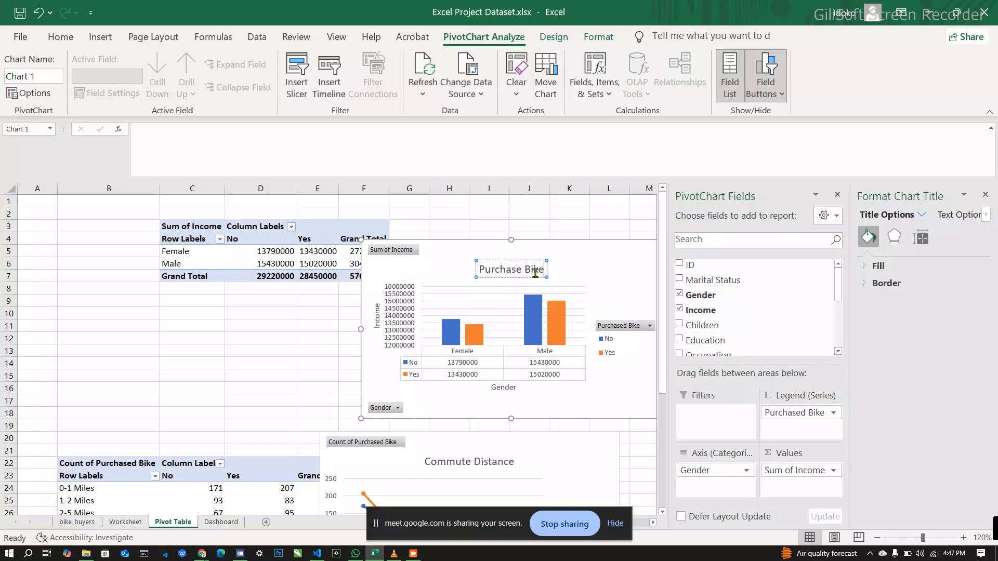
click(564, 235)
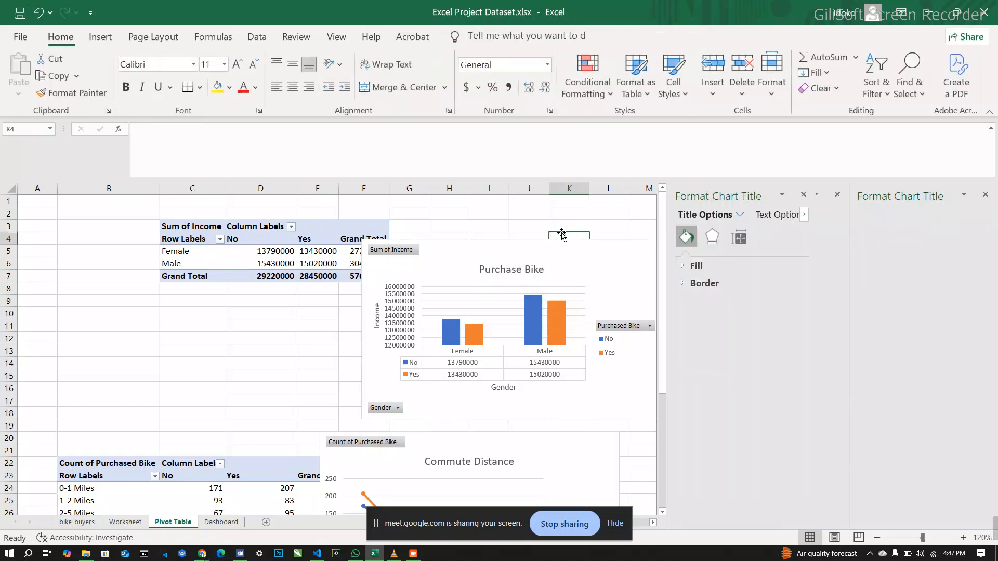
Step: Copy the whole commute distance PivotTable and paste the duplicate below it at cell B38
scroll(569, 264, down, 5)
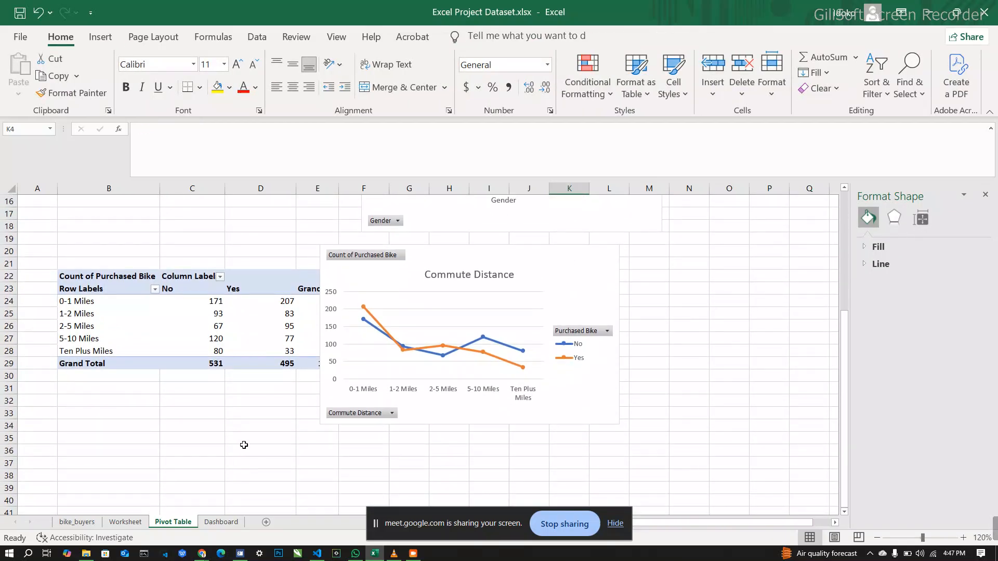
scroll(244, 446, down, 1)
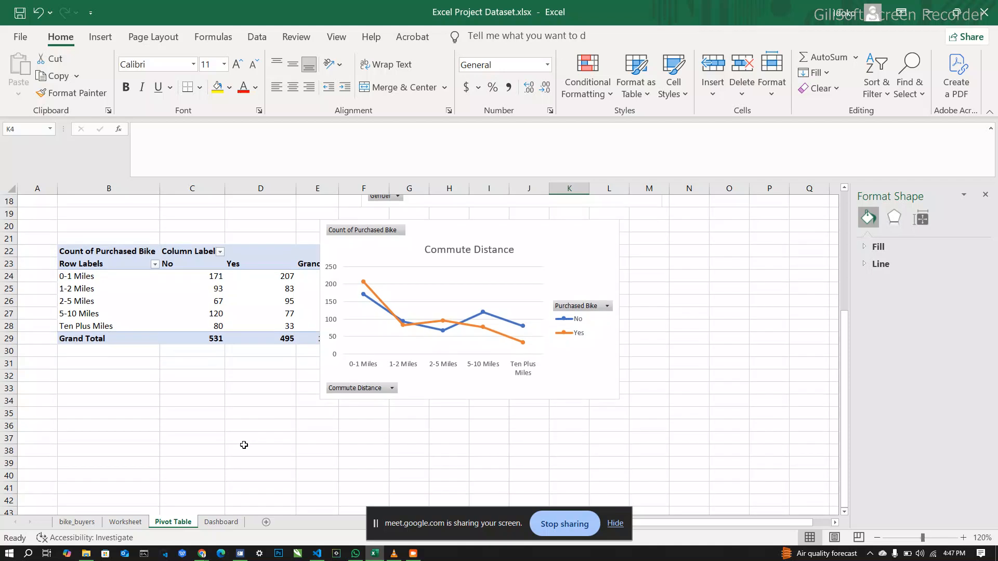
click(256, 258)
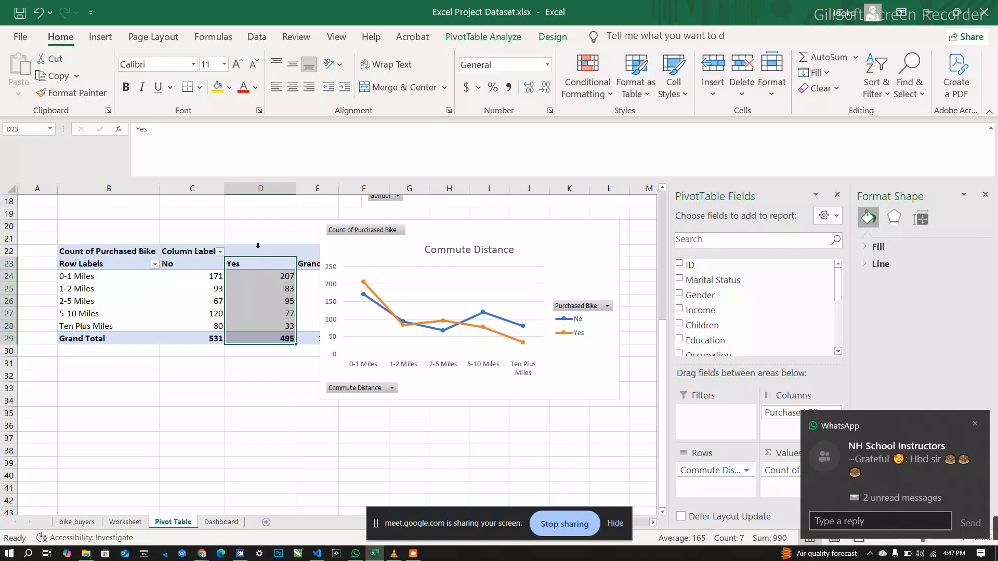
click(251, 214)
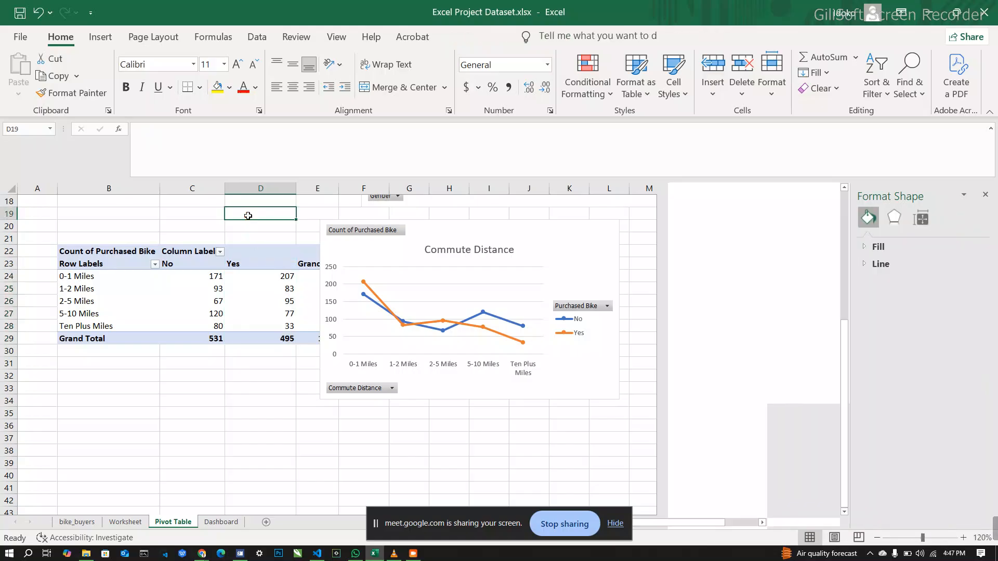
click(253, 251)
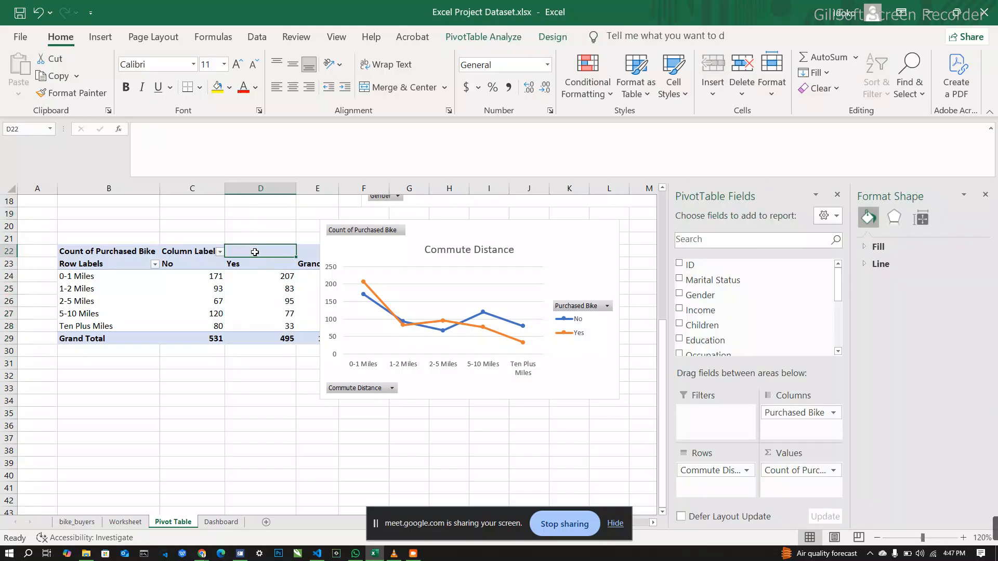
click(66, 251)
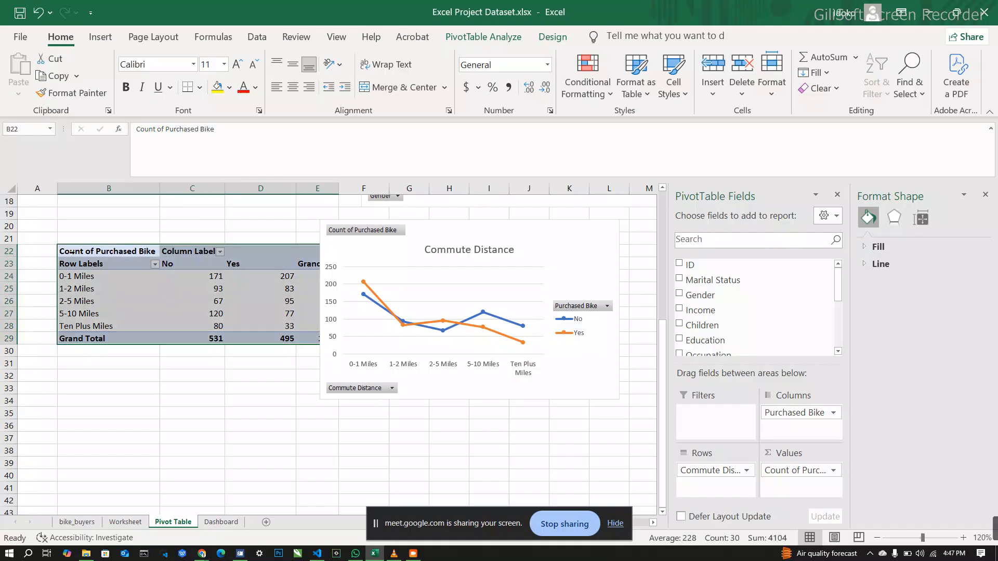
key(ctrl+c)
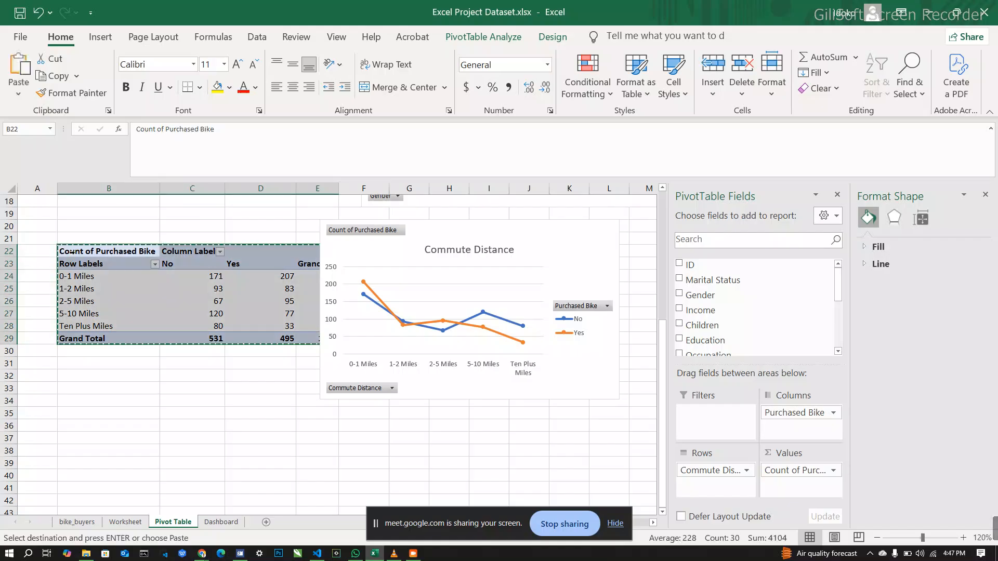
click(73, 448)
key(ctrl+v)
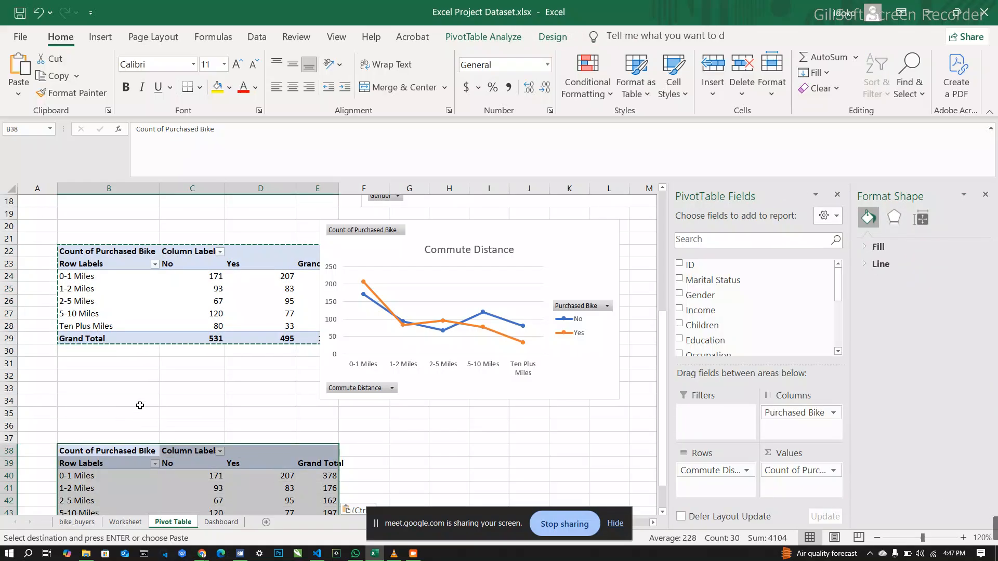
Step: Close the Format Shape pane and remove Purchased Bike, its count and Commute Distance from the pasted PivotTable's layout
scroll(140, 406, down, 3)
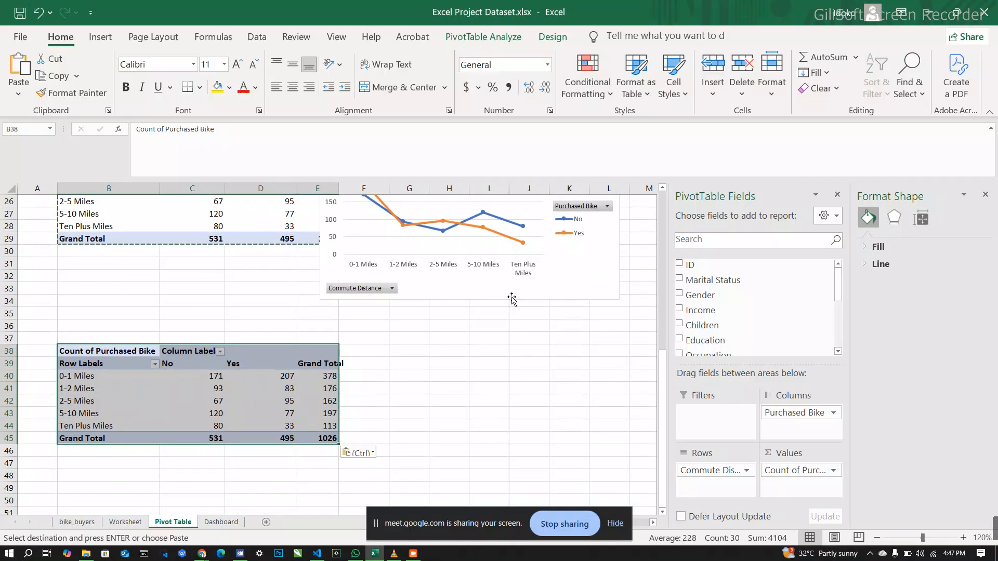
click(986, 195)
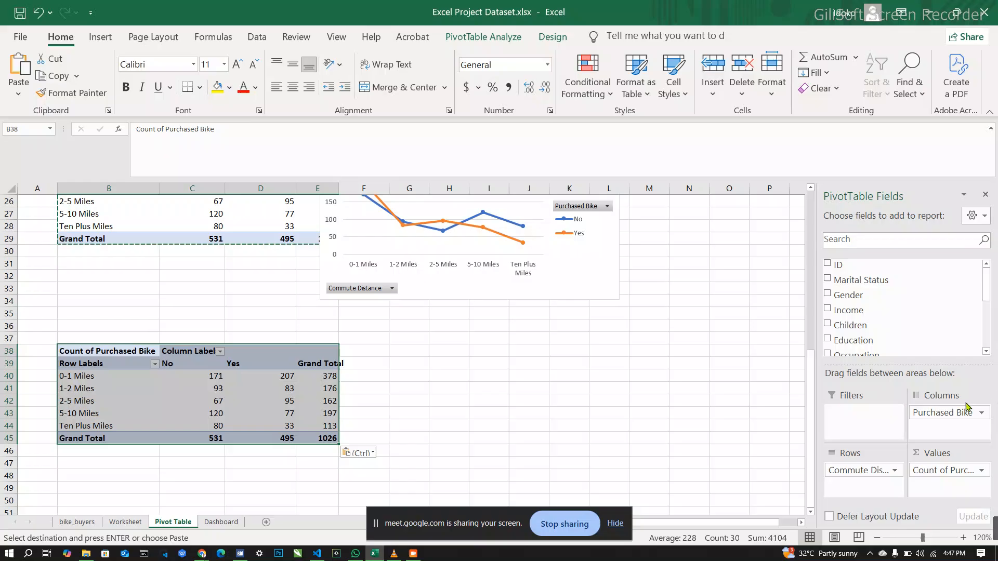
drag(966, 413, 925, 285)
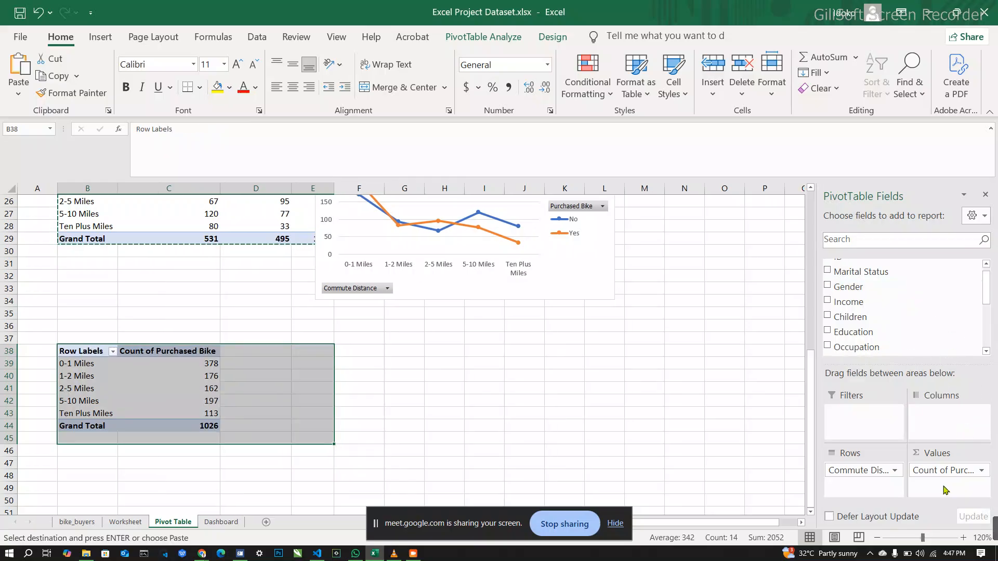
drag(945, 470, 907, 325)
drag(882, 471, 878, 291)
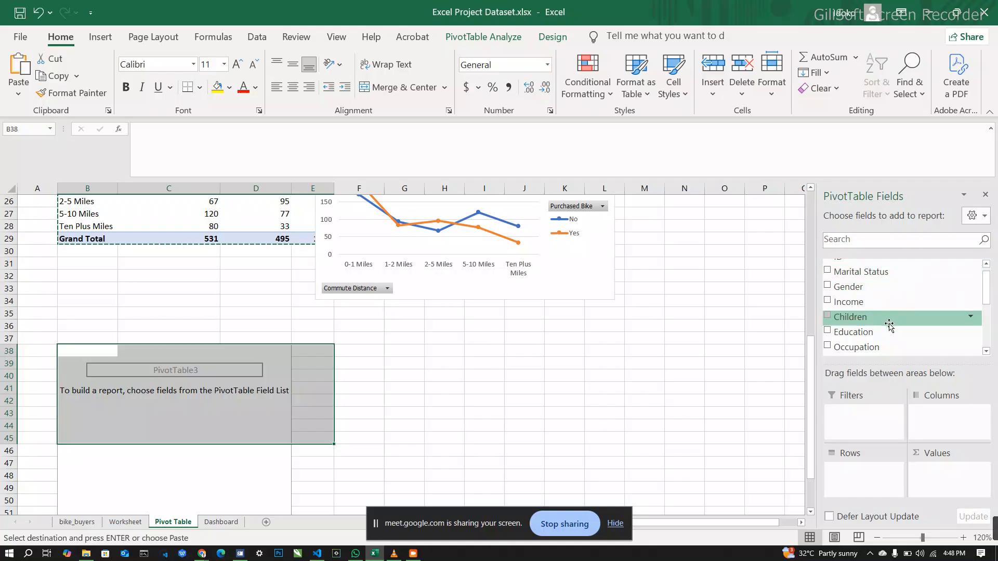
Step: Build the emptied PivotTable with Age Range as rows, Purchased Bike as columns and Count of Purchased Bike as values
scroll(889, 325, down, 1)
scroll(889, 325, down, 1)
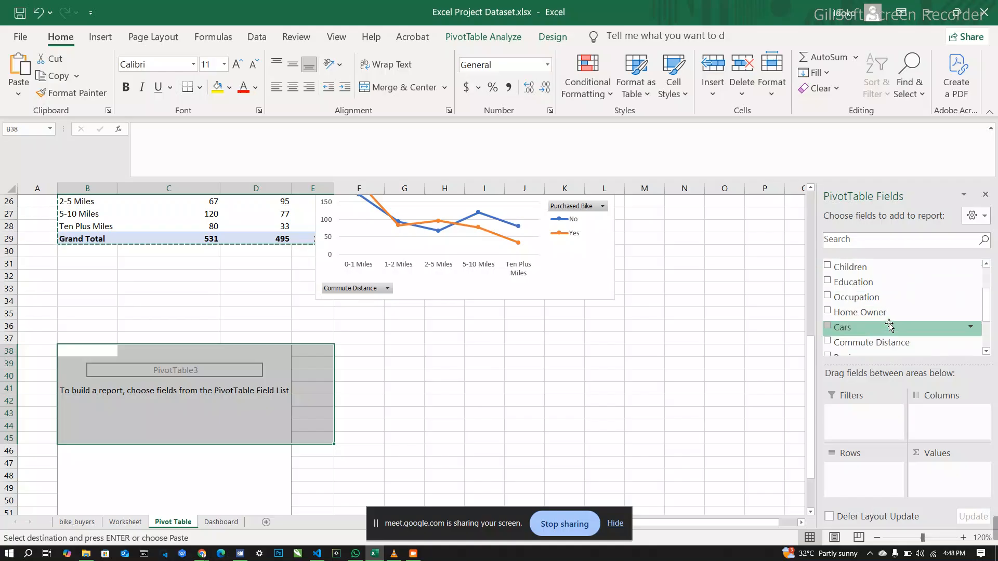
scroll(889, 325, down, 1)
scroll(889, 325, down, 1)
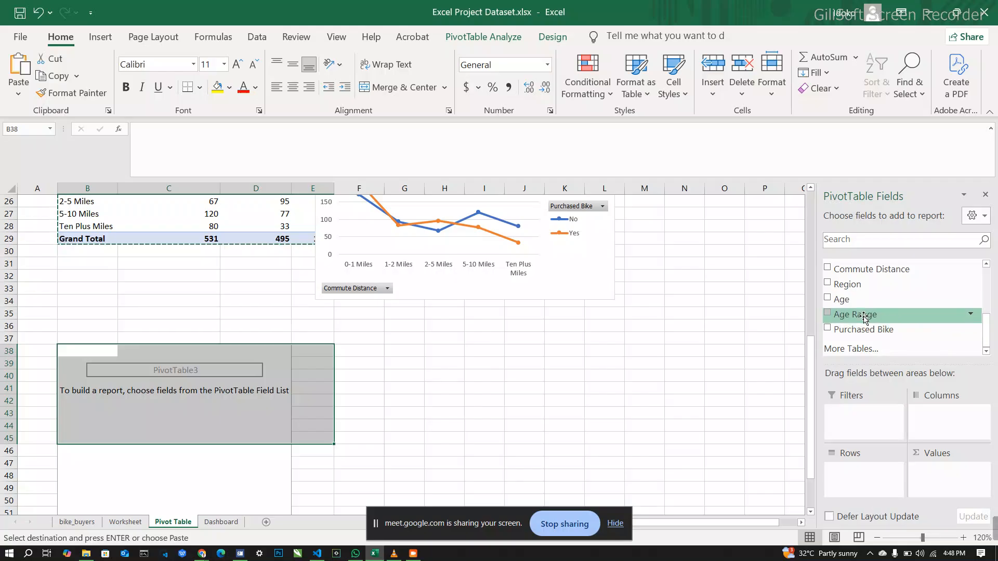
drag(863, 318, 873, 485)
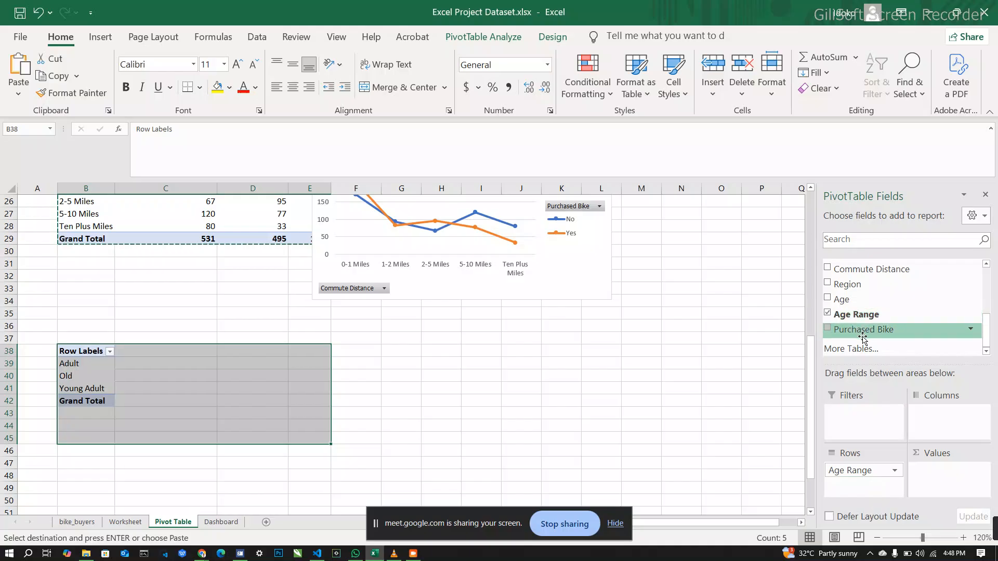
drag(863, 333, 950, 430)
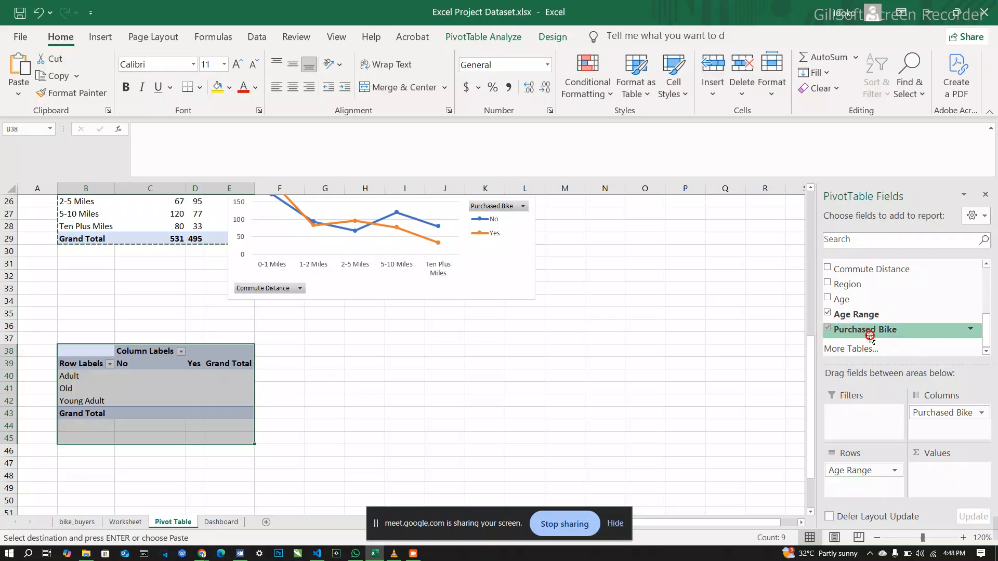
drag(872, 337, 950, 476)
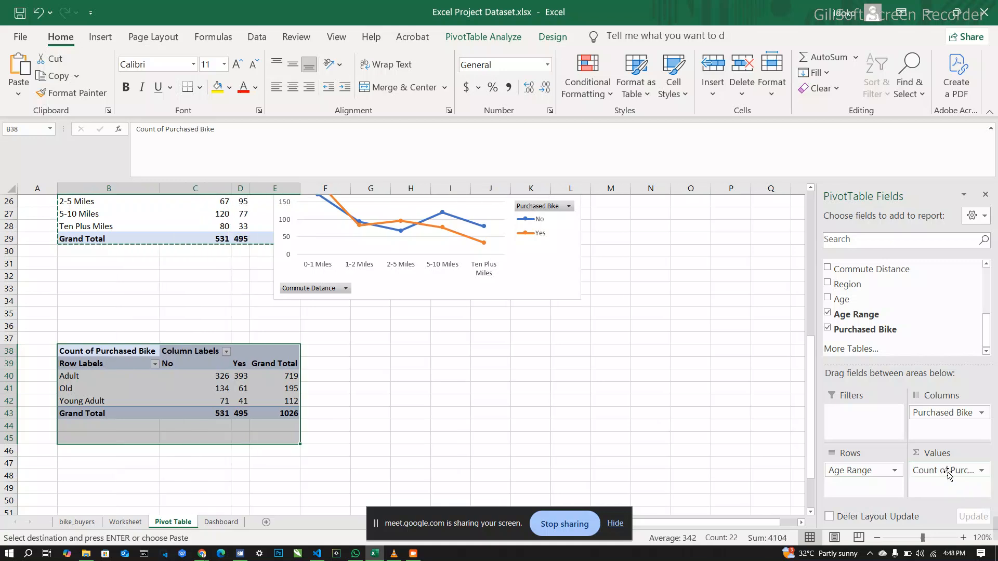
click(527, 448)
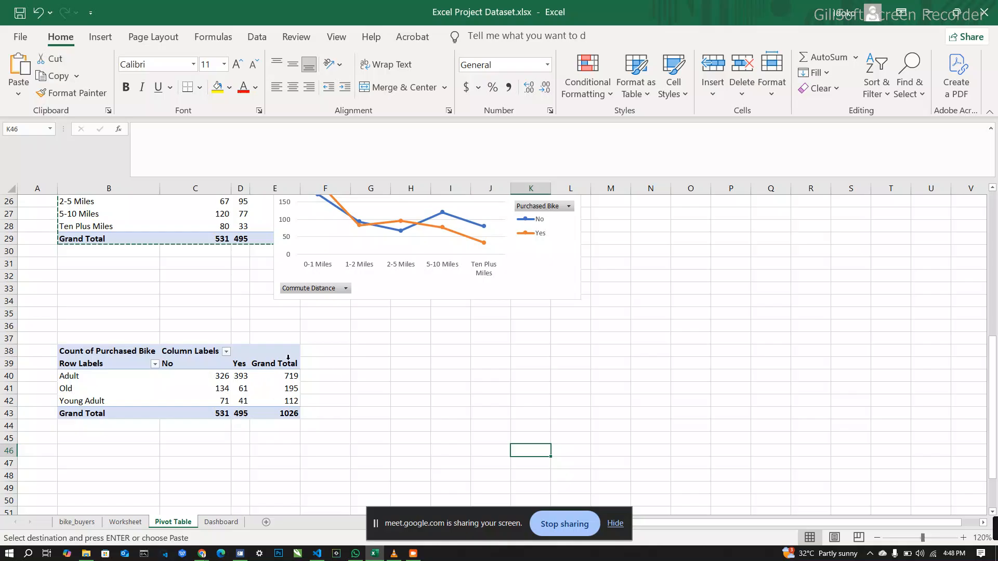
mouse_move(259, 401)
mouse_move(222, 408)
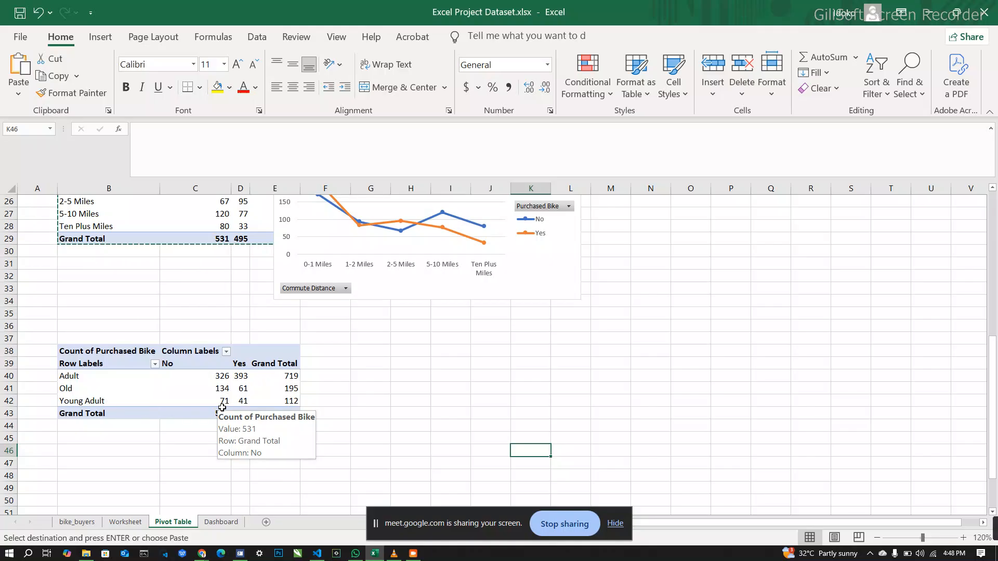
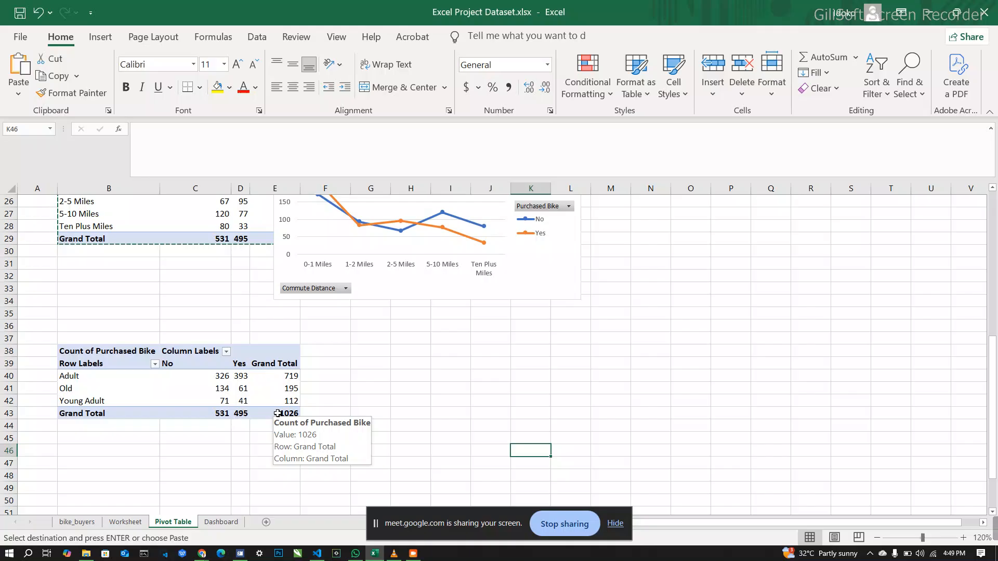
Step: Insert a pie PivotChart from the age range PivotTable and move it beside that table, clear of its cells
click(290, 413)
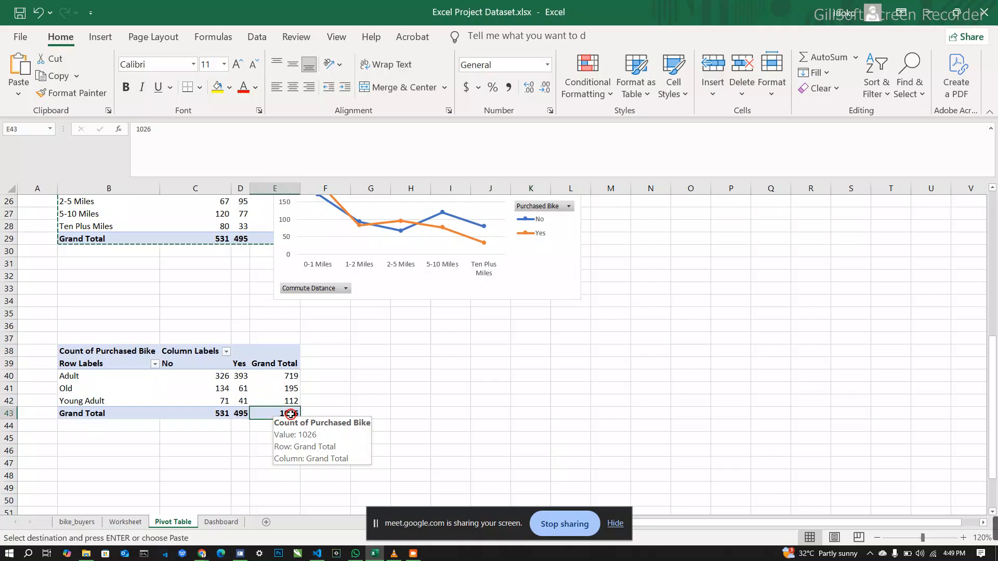
click(262, 389)
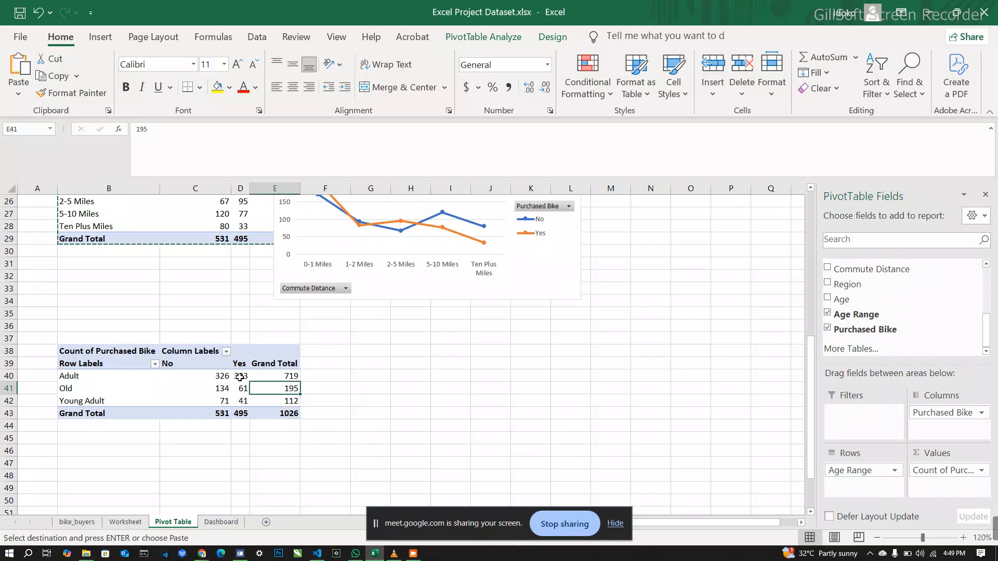
click(239, 377)
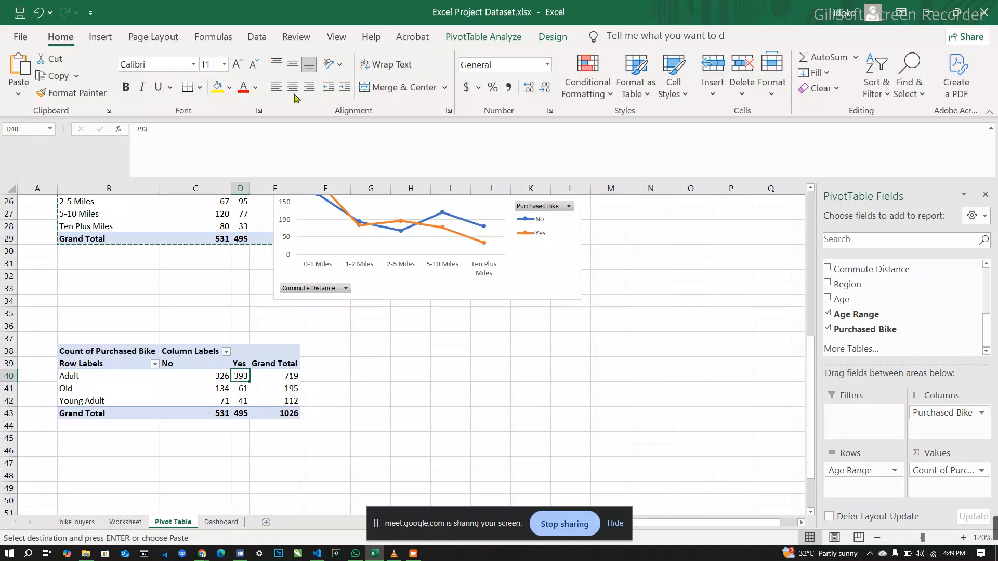
click(108, 37)
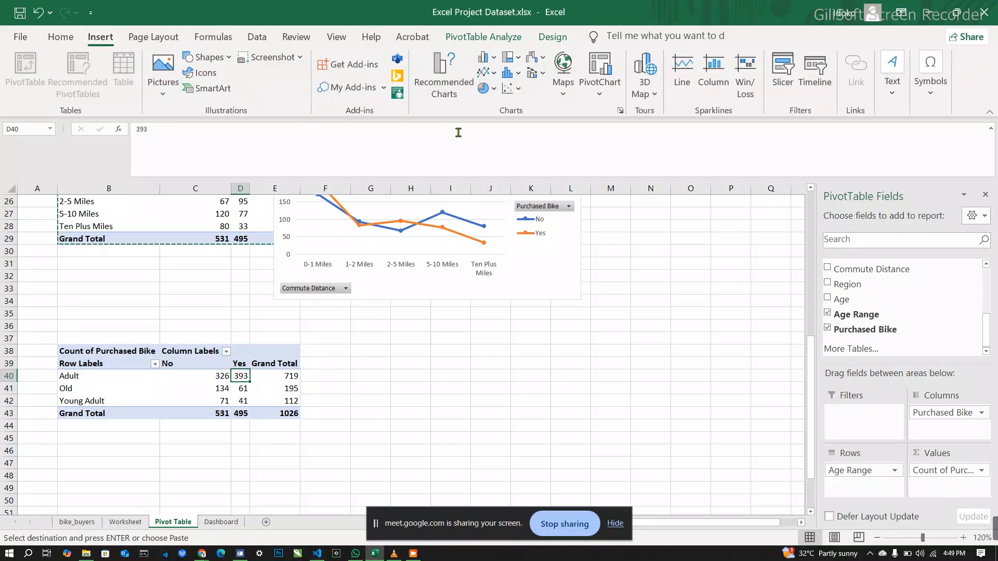
click(621, 111)
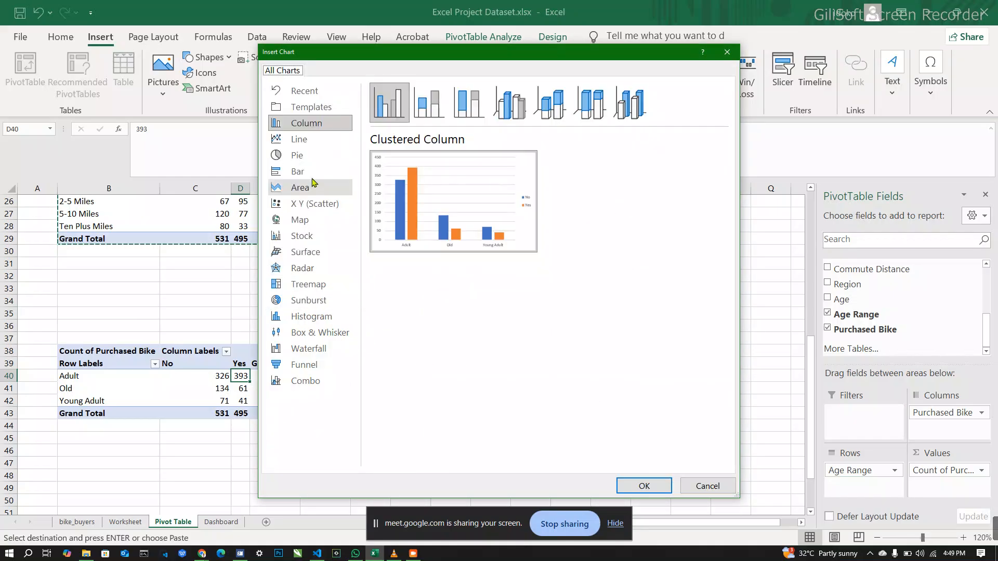
click(309, 158)
mouse_move(427, 229)
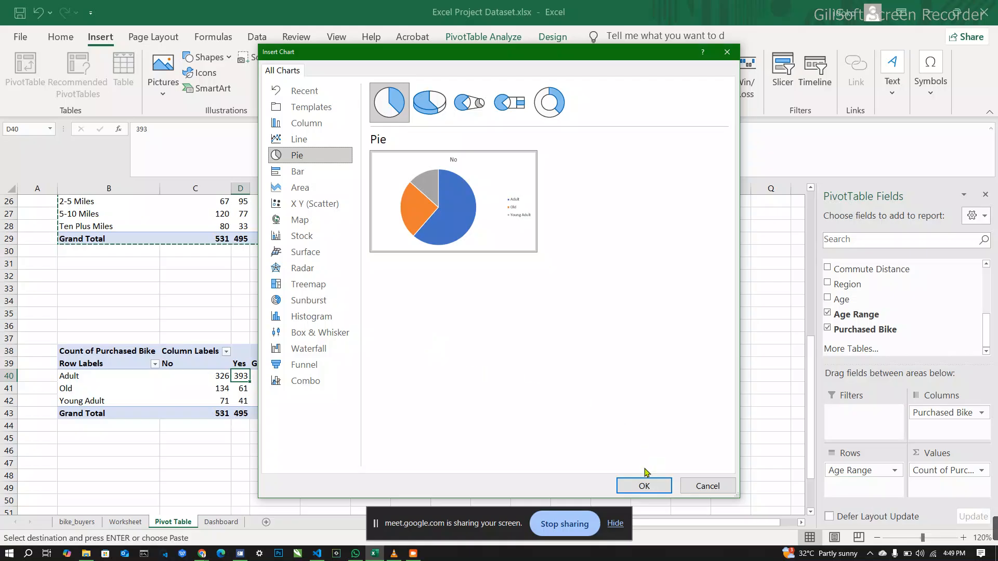
click(649, 491)
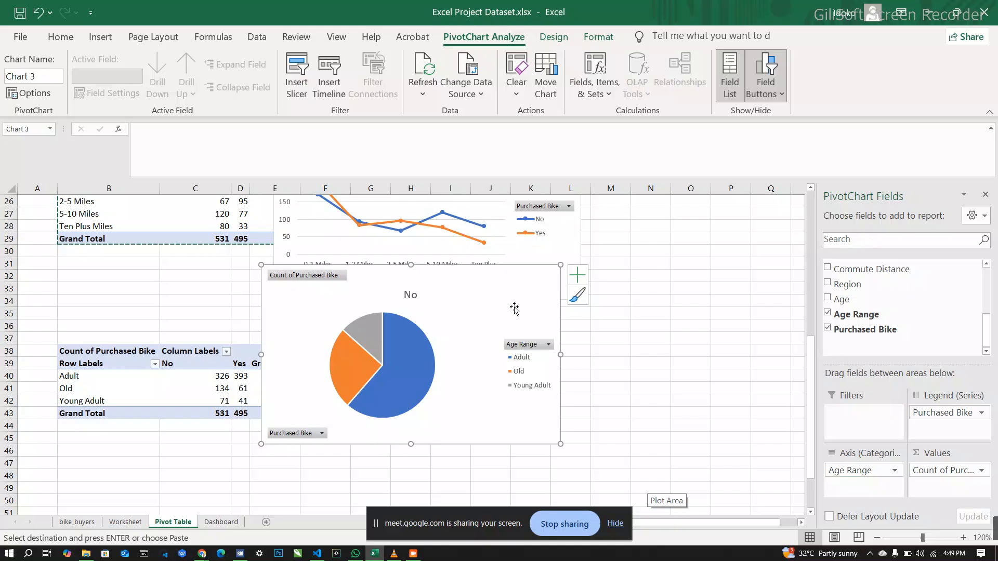
drag(516, 308, 586, 337)
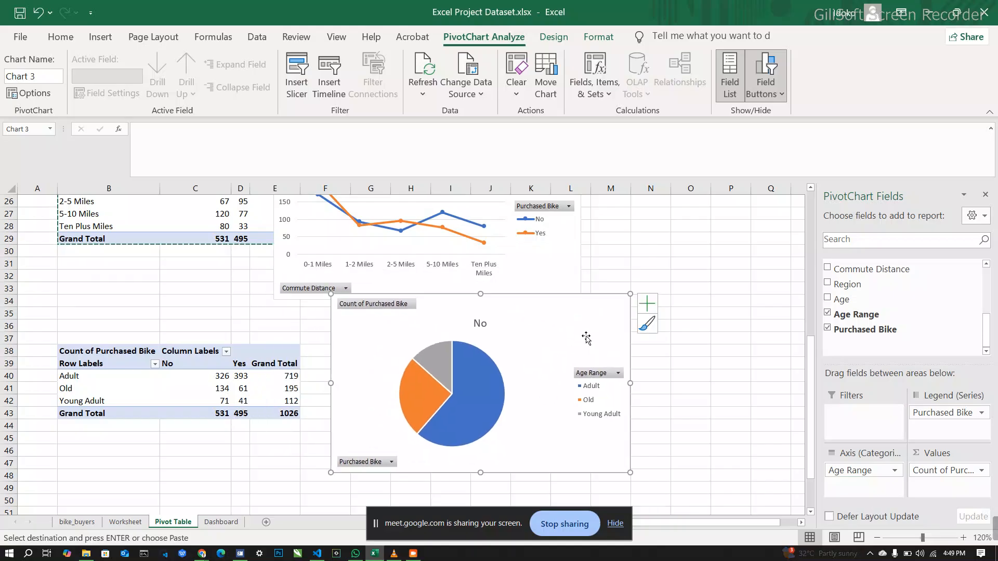
Step: Title the pie chart "Bike Purchase by Age Range" and move it down so it clears the commute distance line chart
mouse_move(486, 391)
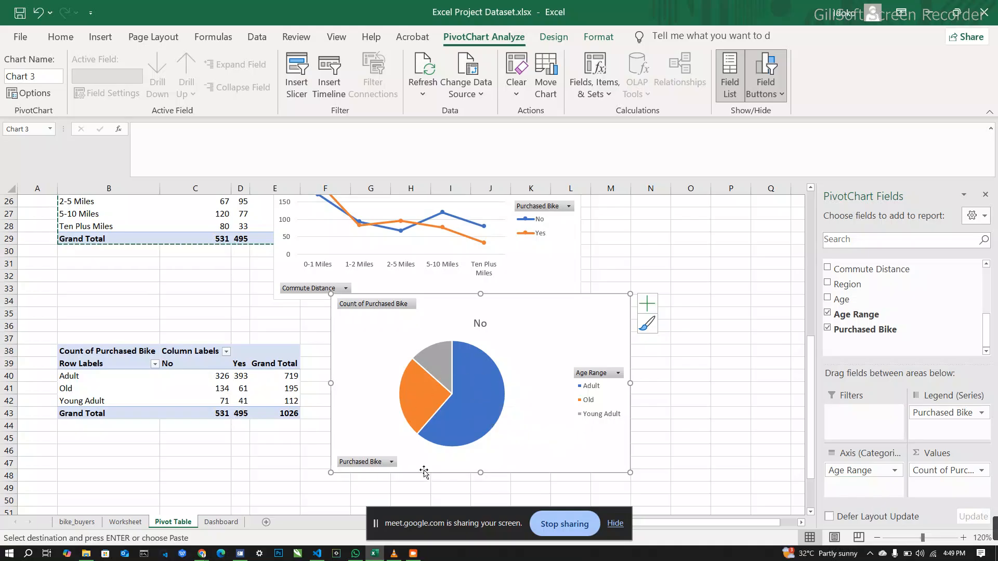
mouse_move(421, 406)
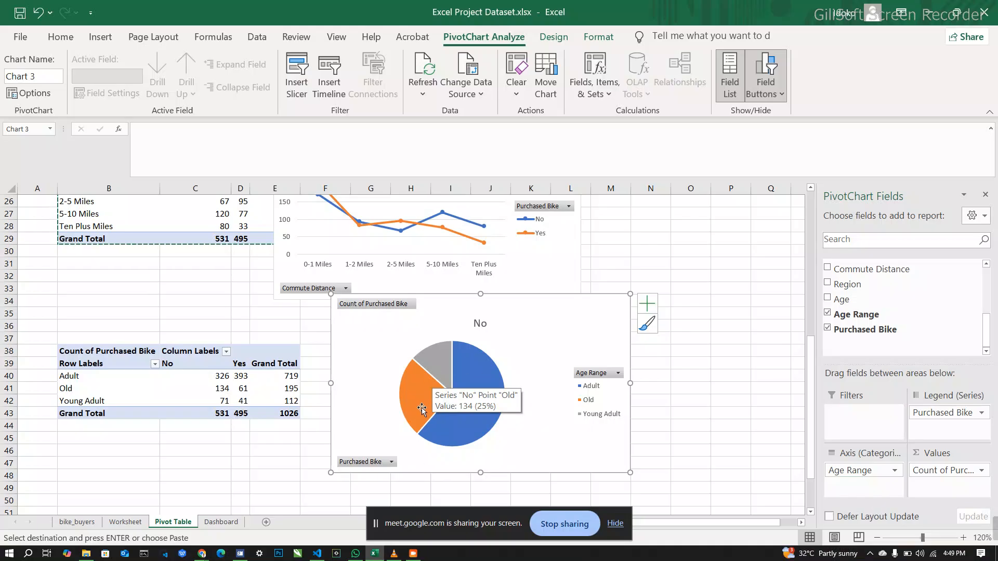
click(480, 325)
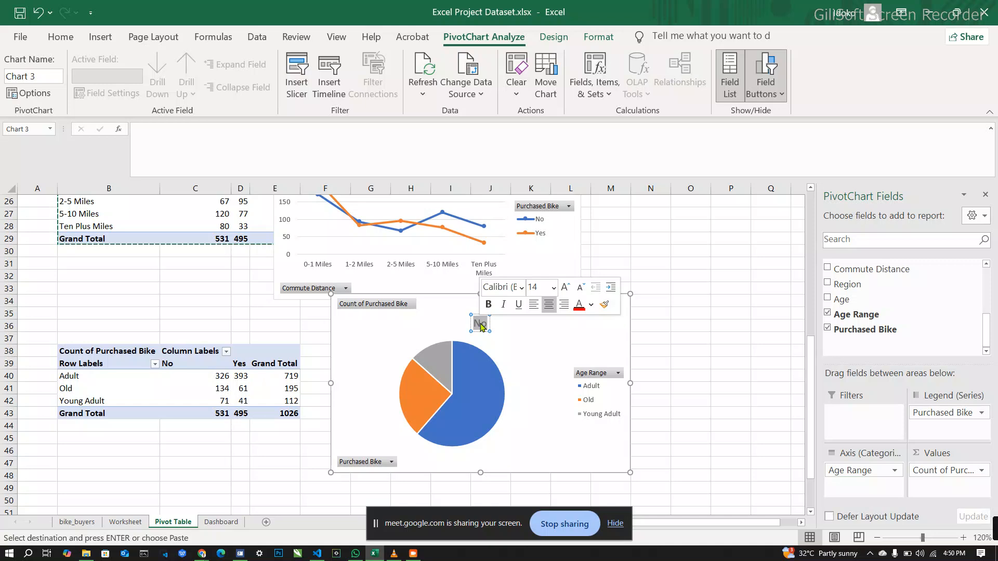
text(Bike)
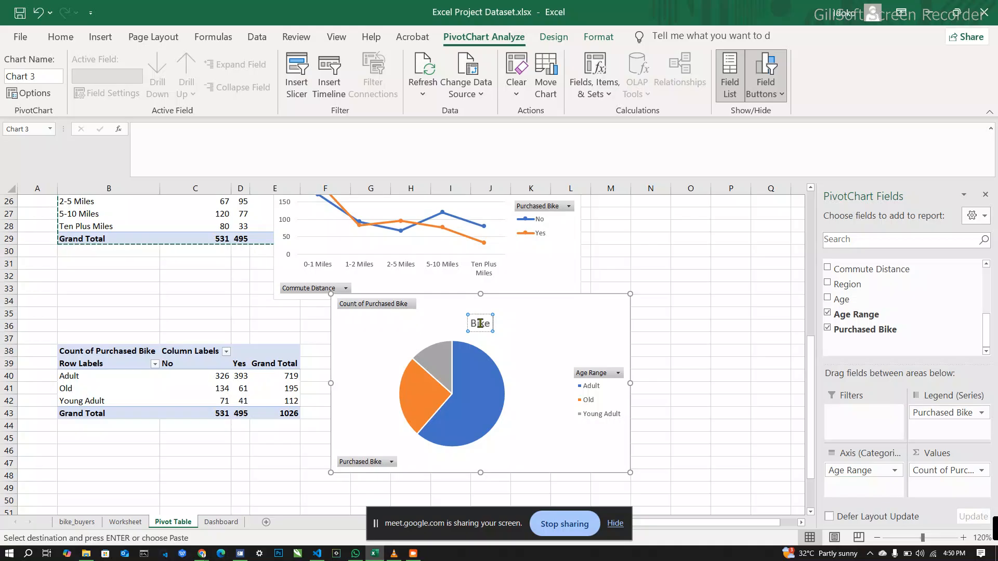
text(P)
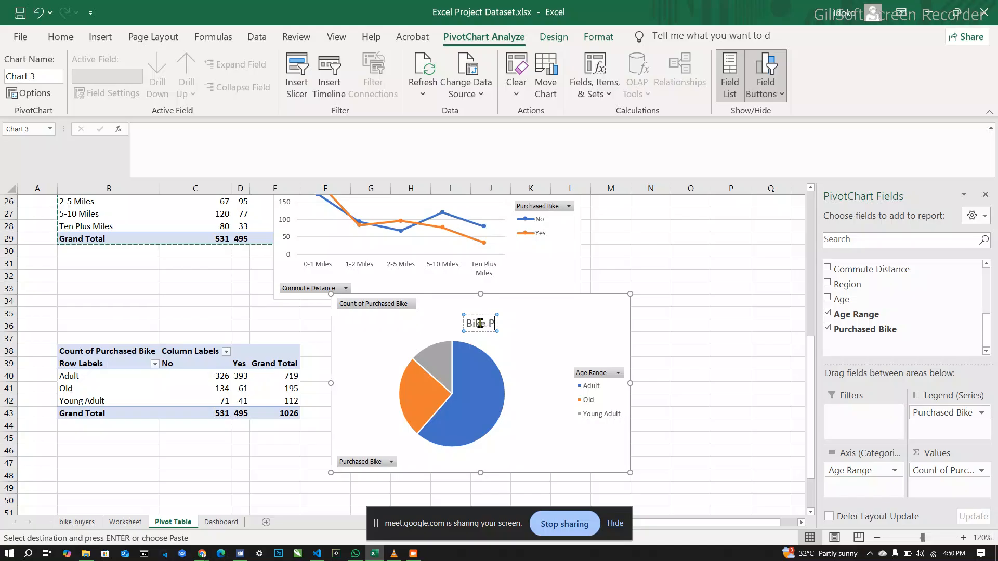
text(urchase)
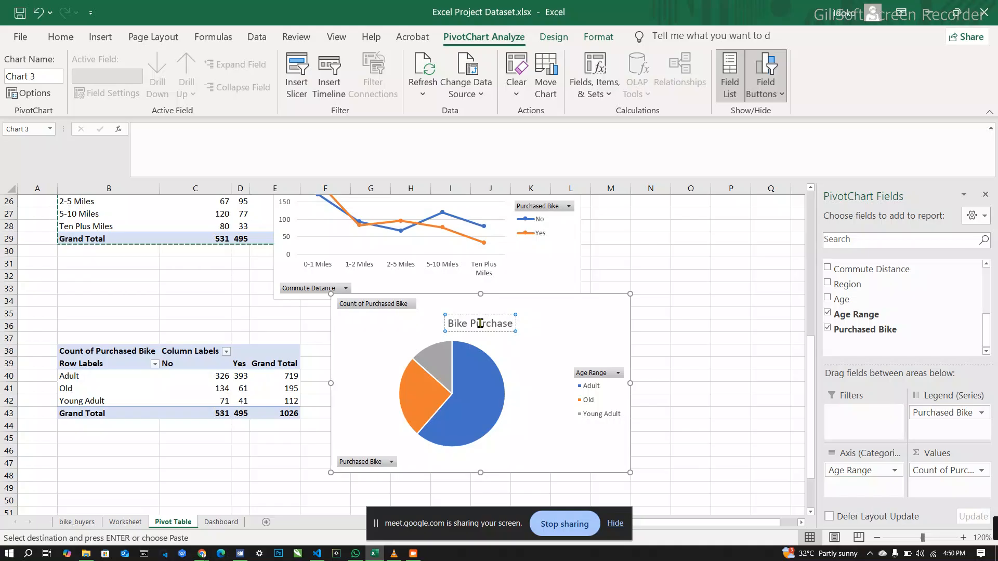
text(by)
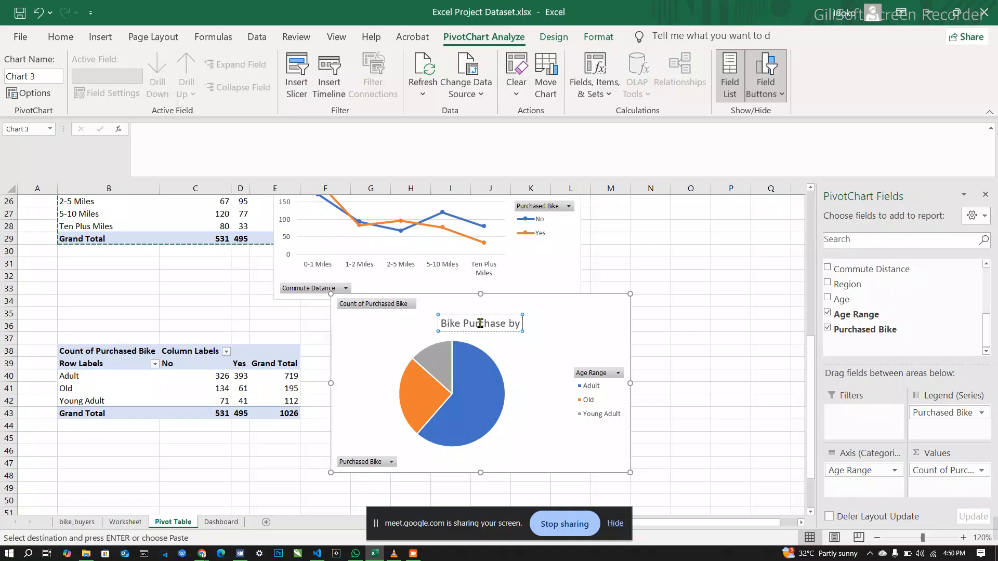
text(Ag)
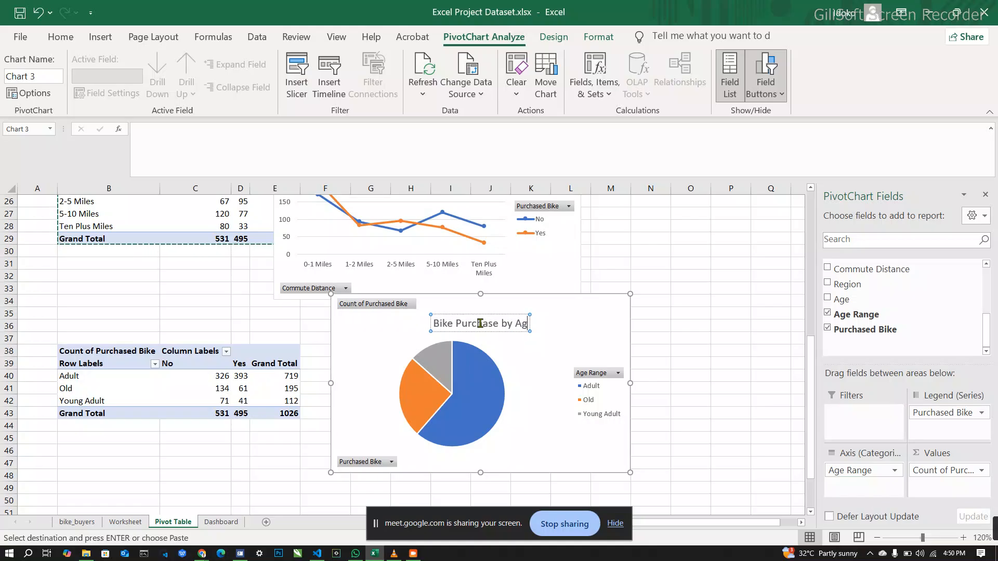
text(e r)
key(BackSpace)
key(BackSpace)
text(Range)
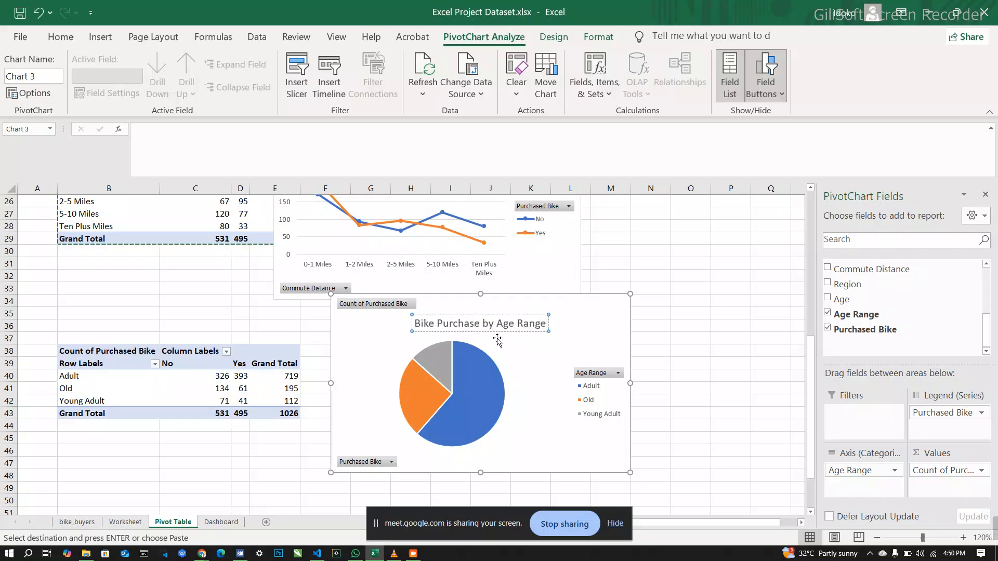
click(586, 318)
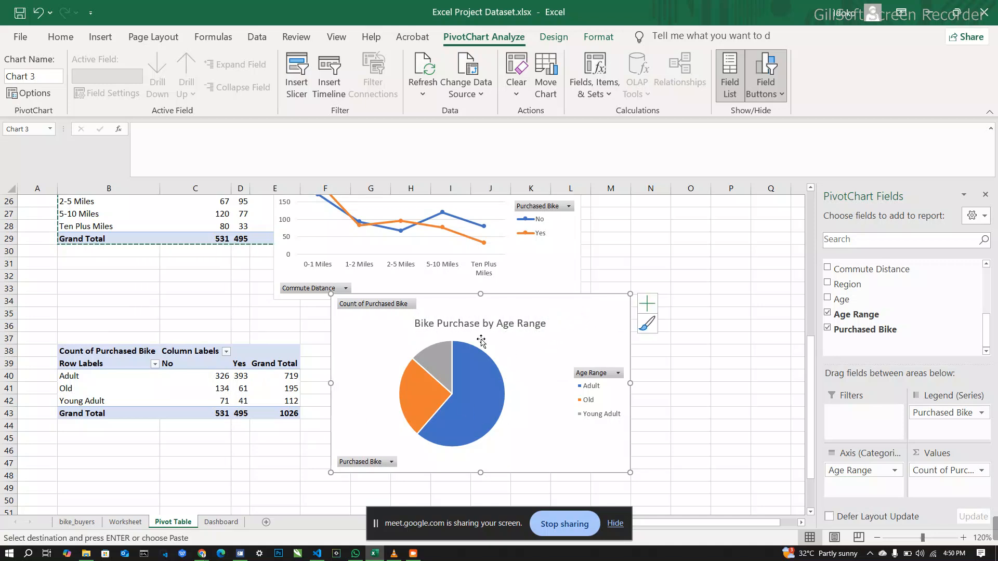
mouse_move(358, 341)
mouse_down()
mouse_move(360, 384)
mouse_move(359, 357)
mouse_up()
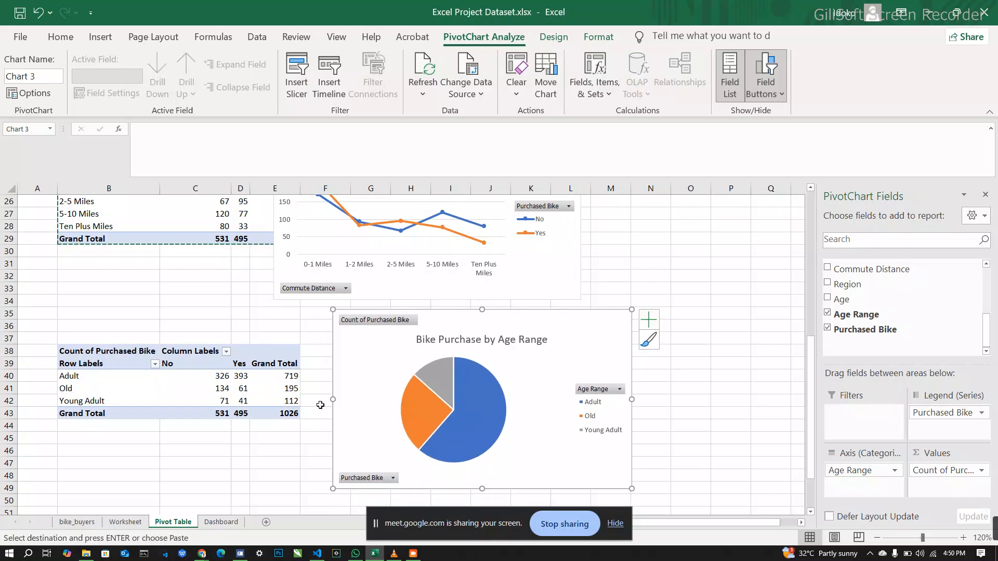
Step: Copy the whole age range PivotTable and paste the duplicate below it at cell B54
scroll(314, 416, down, 4)
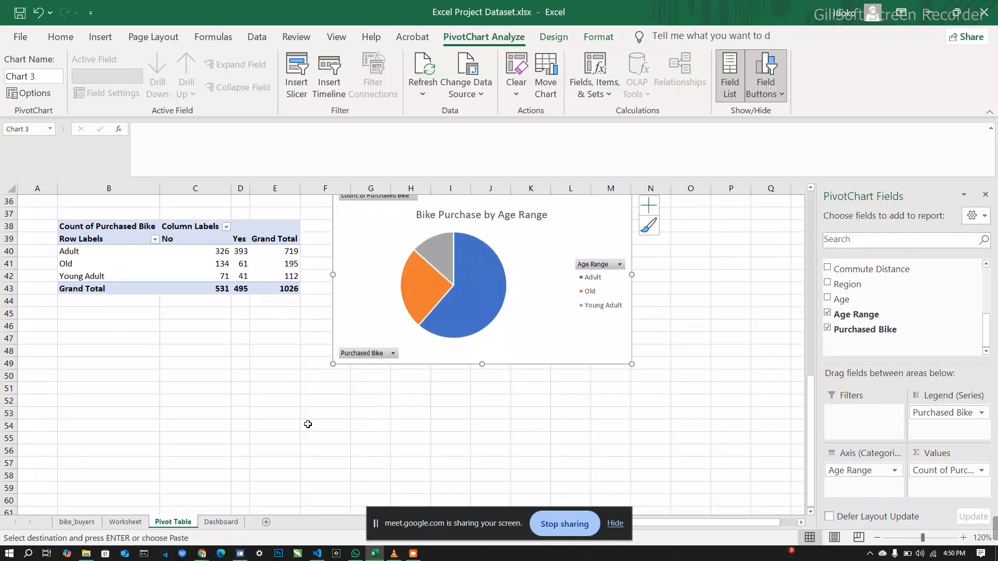
click(236, 232)
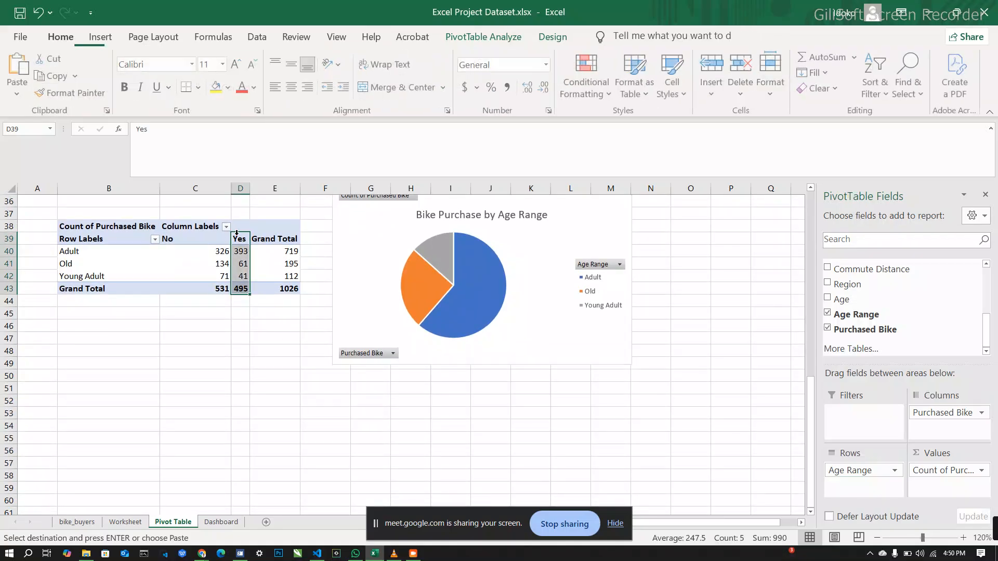
click(62, 226)
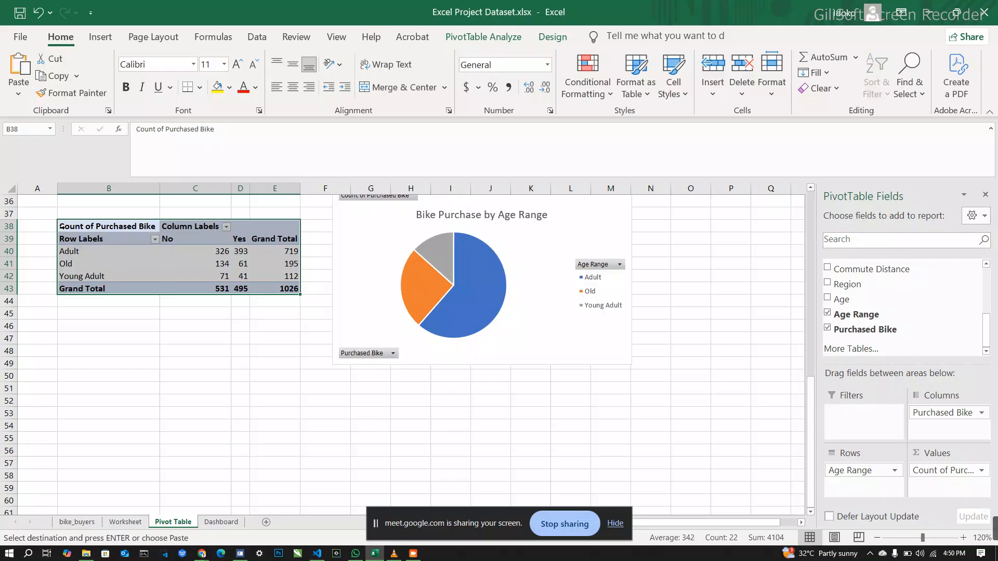
click(93, 426)
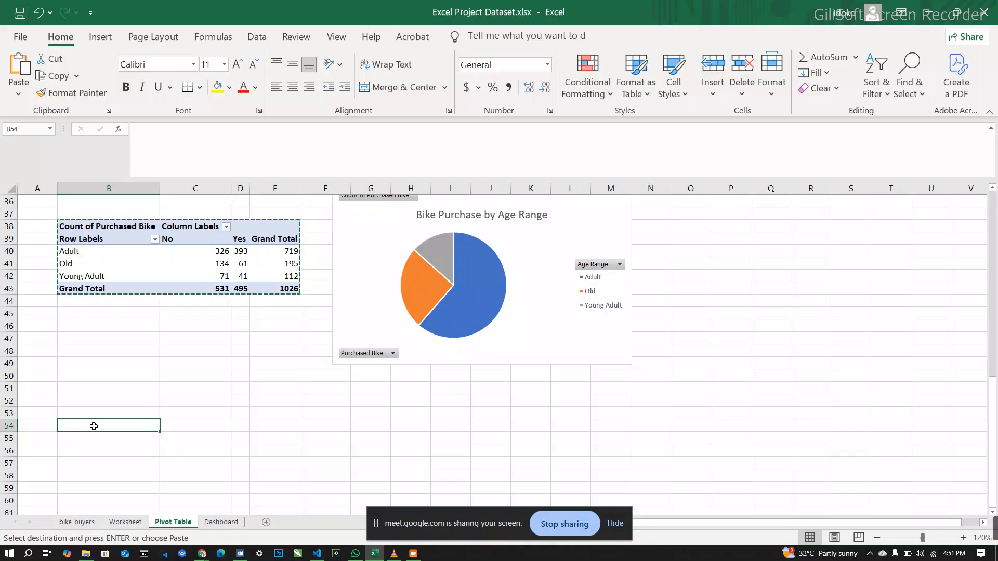
key(ctrl+v)
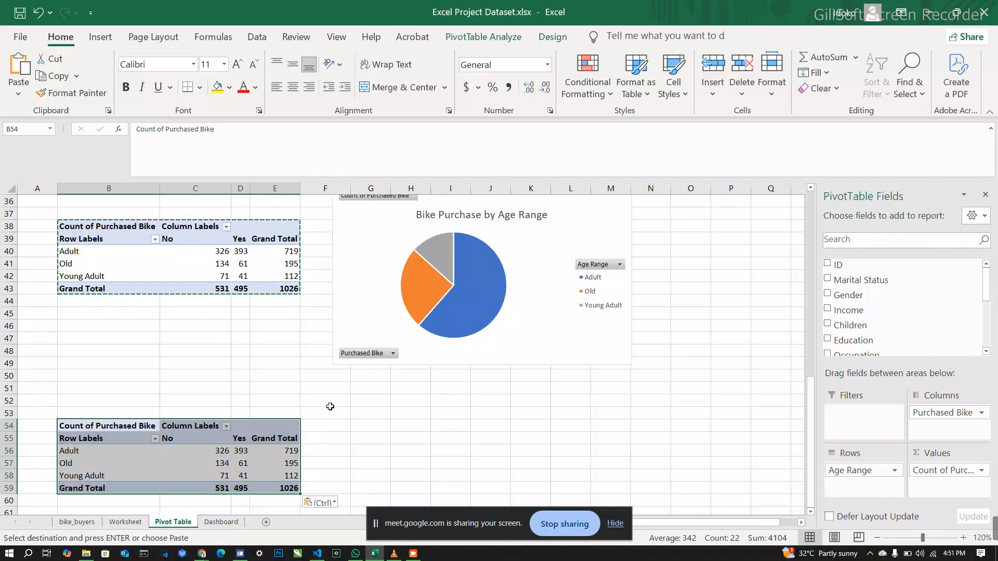
Step: Replace Age Range with Age as the row field of the pasted PivotTable
scroll(599, 351, down, 2)
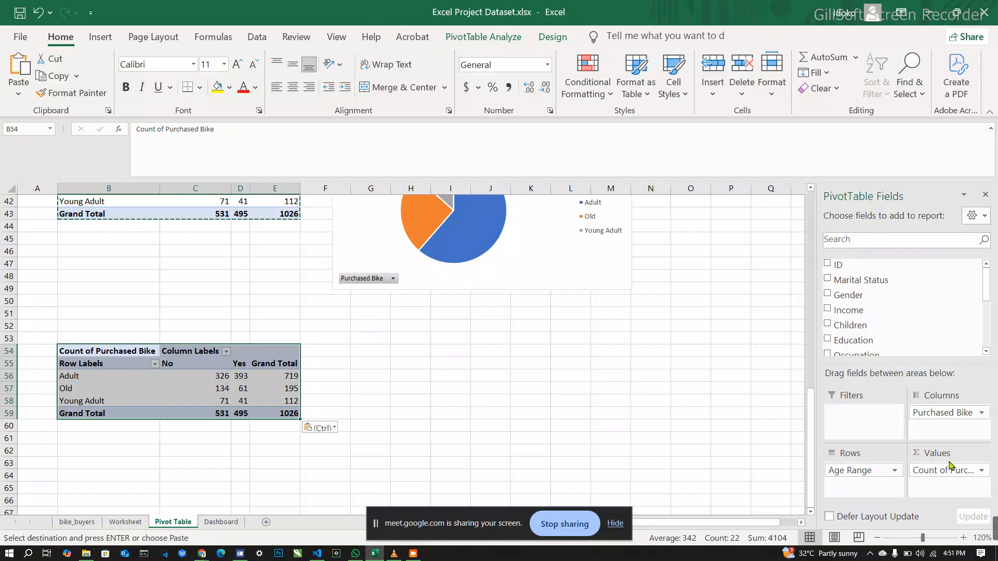
scroll(874, 325, down, 3)
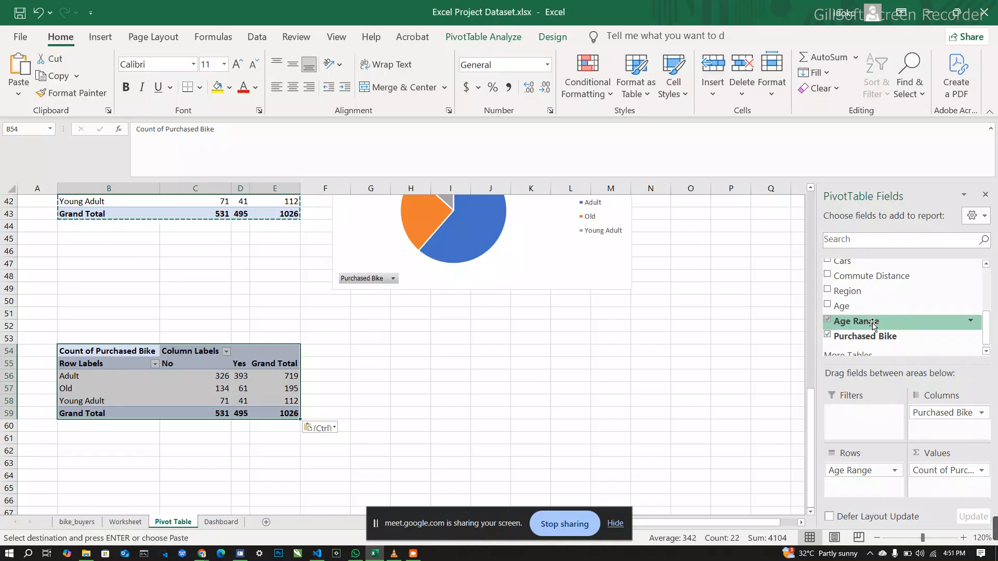
mouse_move(853, 307)
mouse_down()
mouse_move(884, 470)
mouse_move(876, 494)
mouse_move(855, 314)
mouse_up()
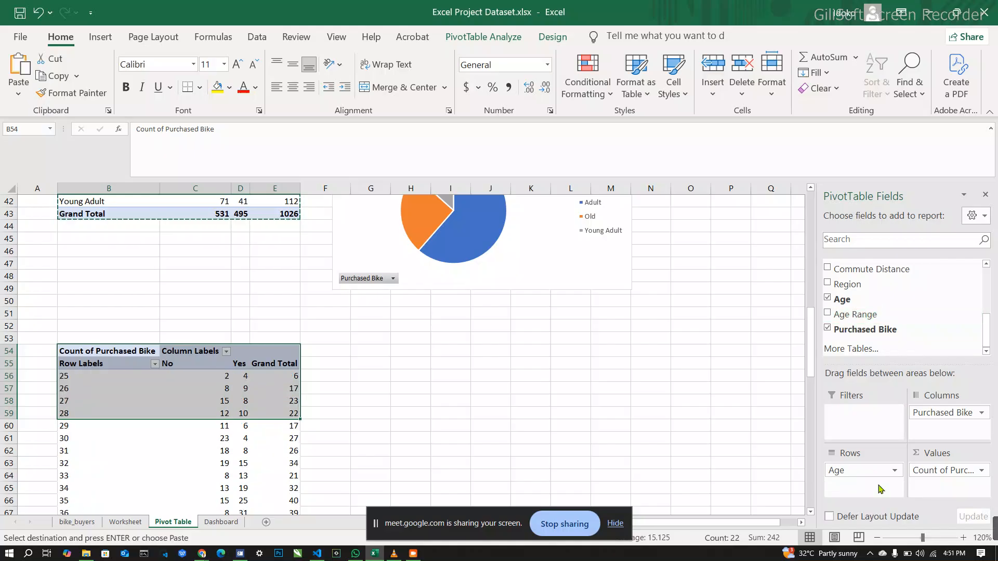
scroll(478, 491, down, 2)
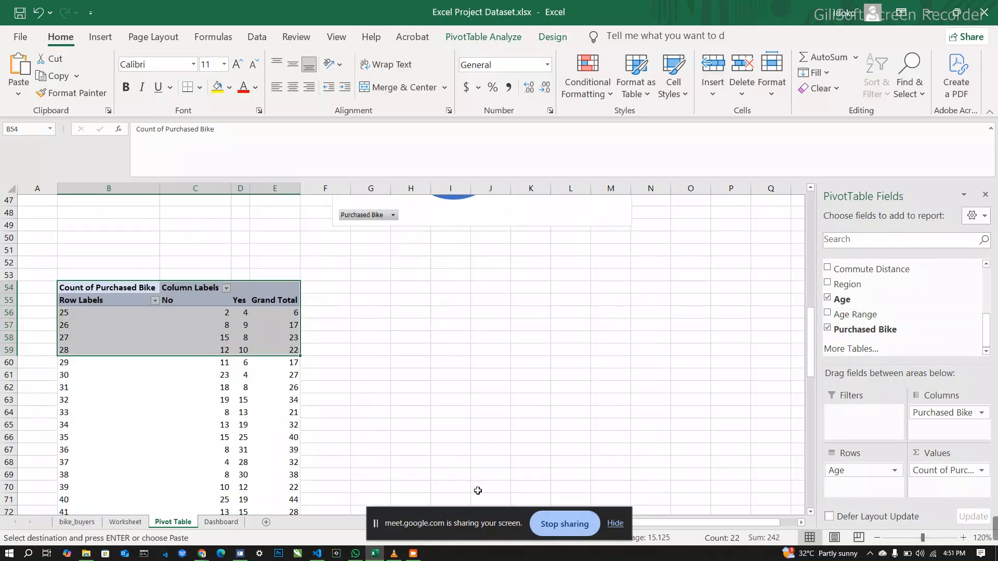
scroll(478, 491, down, 1)
scroll(475, 475, down, 5)
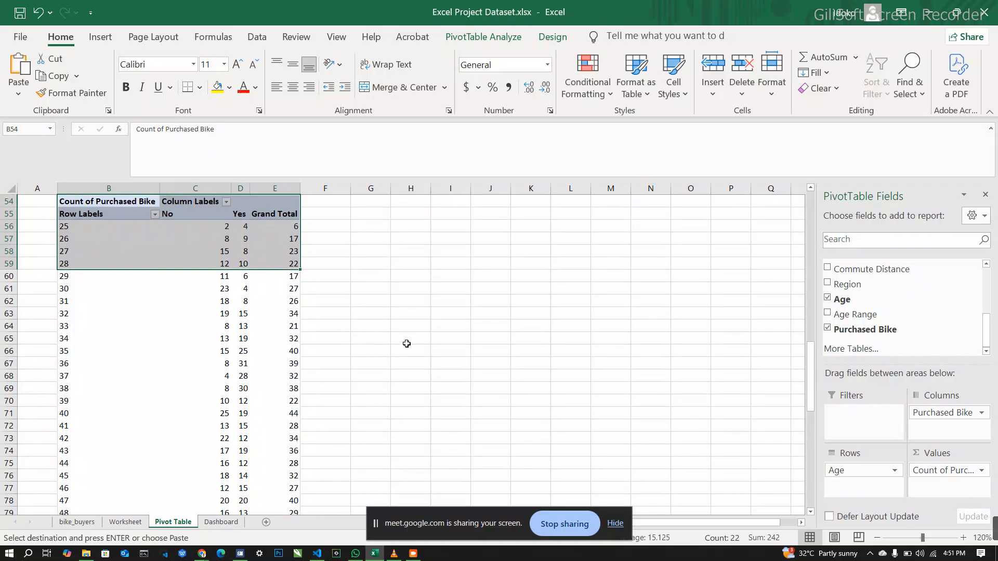
scroll(407, 344, up, 4)
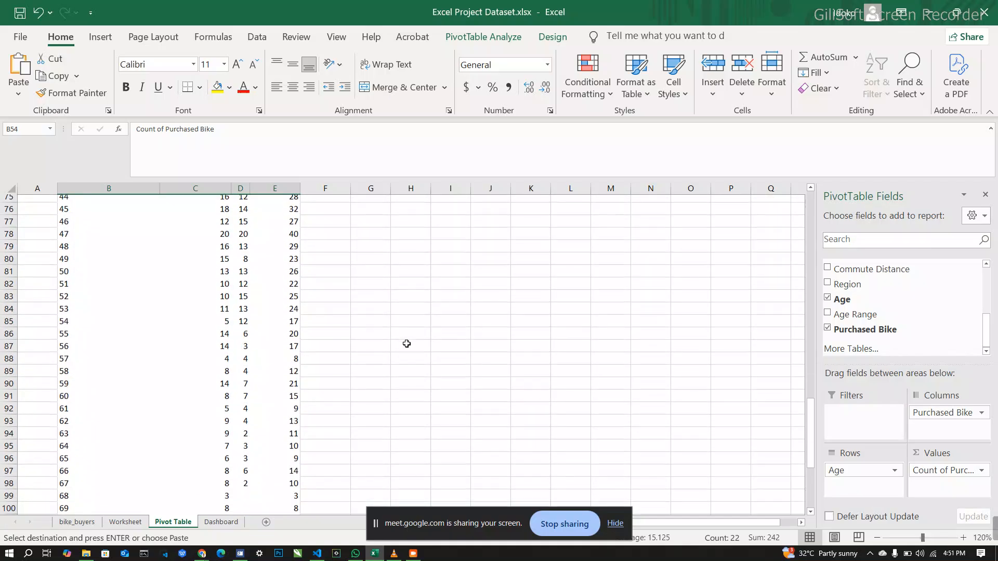
scroll(406, 343, up, 2)
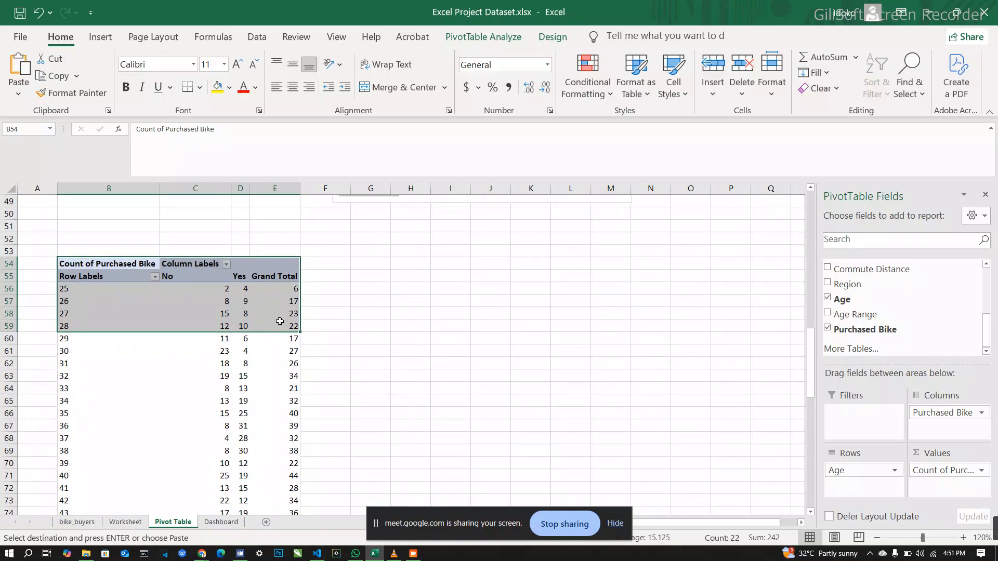
click(213, 294)
click(215, 312)
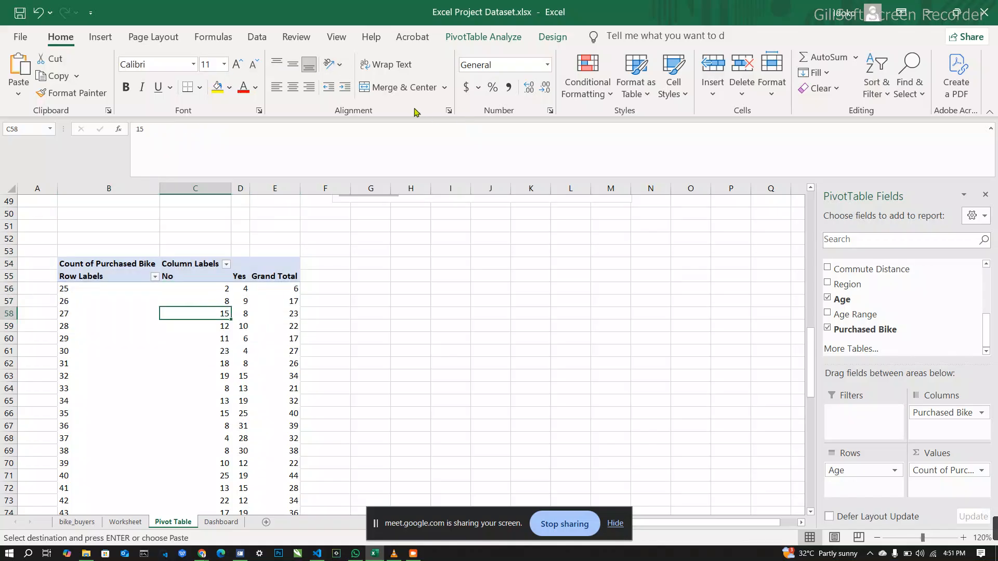
click(100, 37)
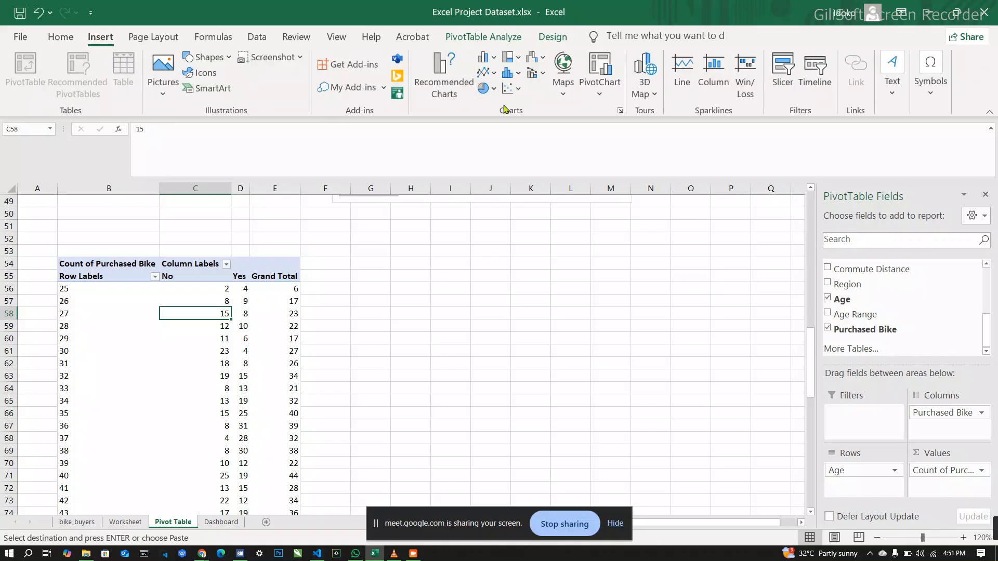
click(620, 111)
mouse_move(461, 200)
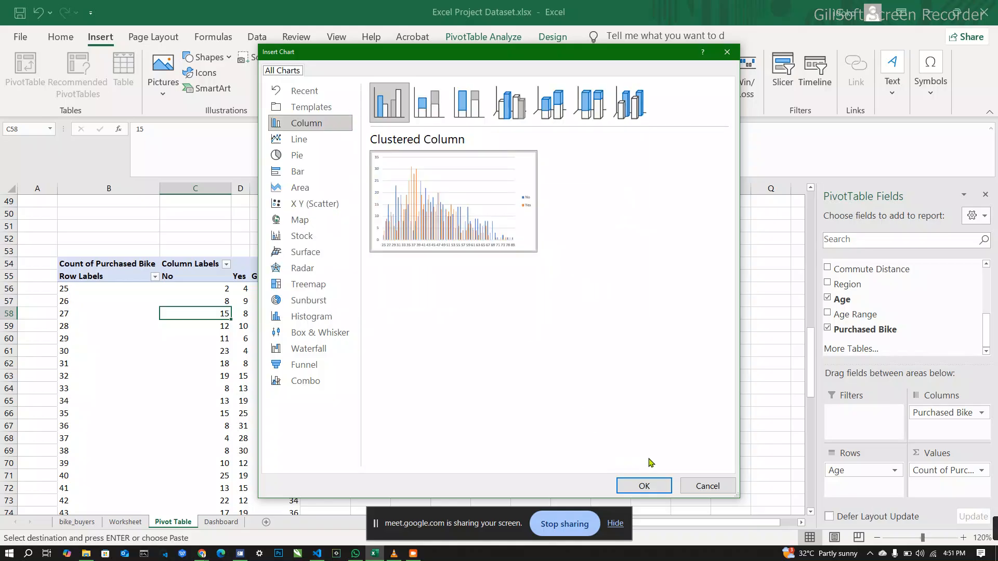
click(706, 487)
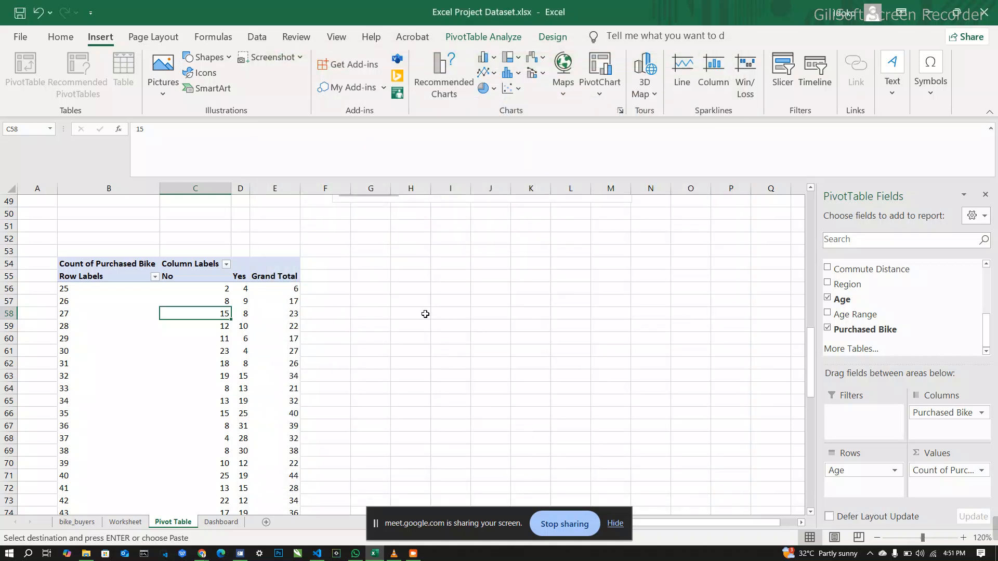
Step: Widen column D to fit the gender PivotTable's income figures and select cell D5 in that table
click(421, 284)
scroll(422, 284, up, 2)
scroll(422, 284, up, 2)
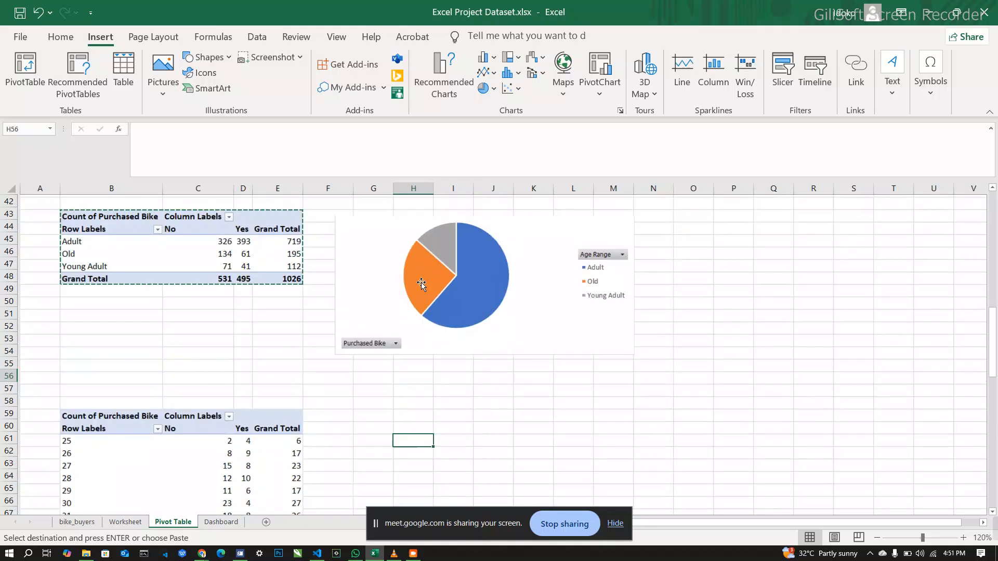
scroll(421, 283, down, 3)
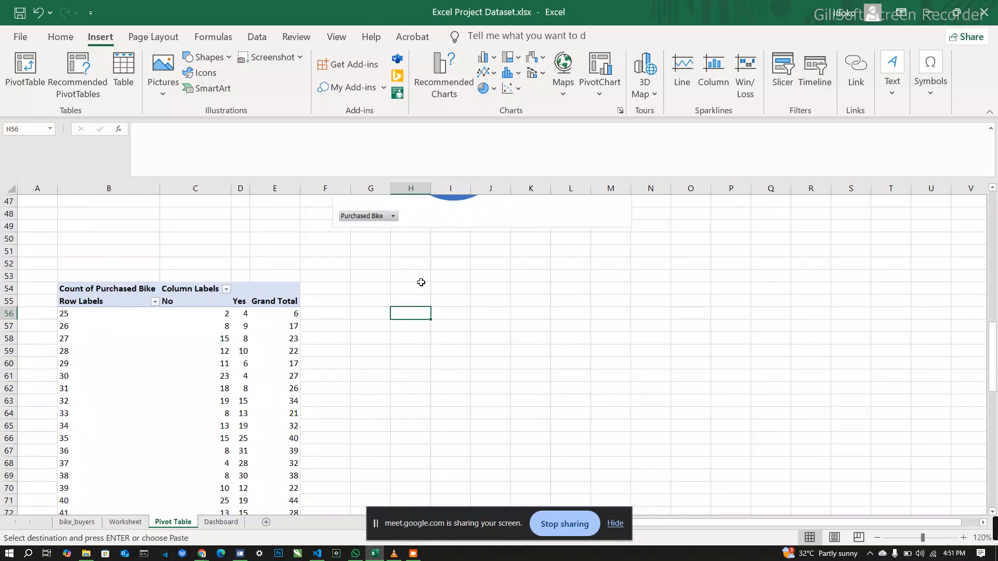
click(281, 300)
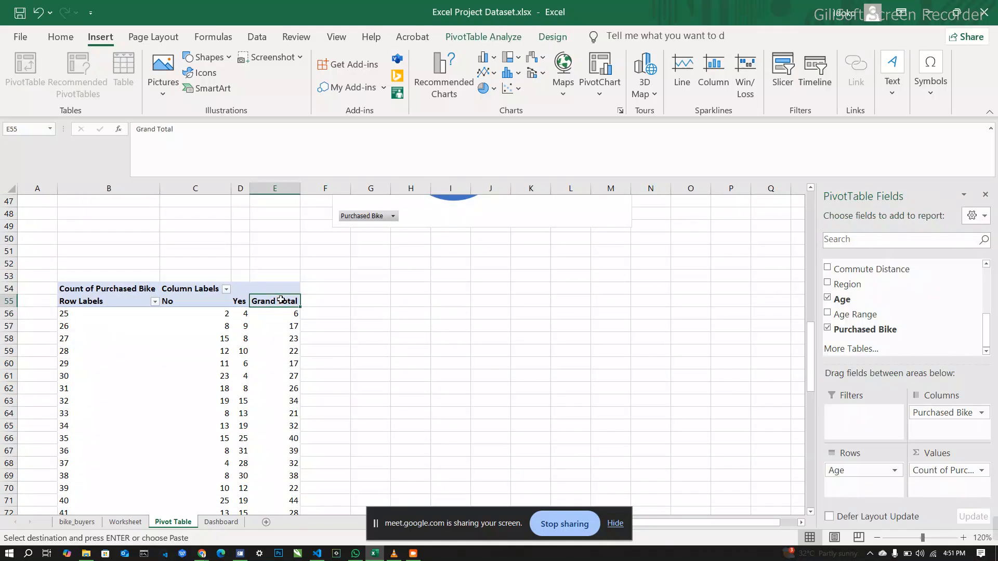
scroll(408, 327, up, 5)
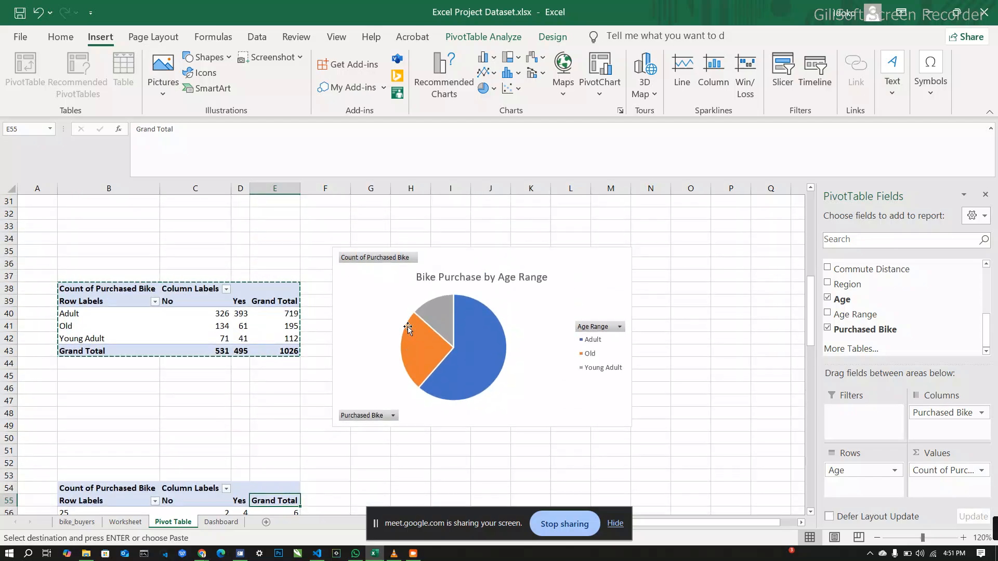
scroll(408, 329, up, 8)
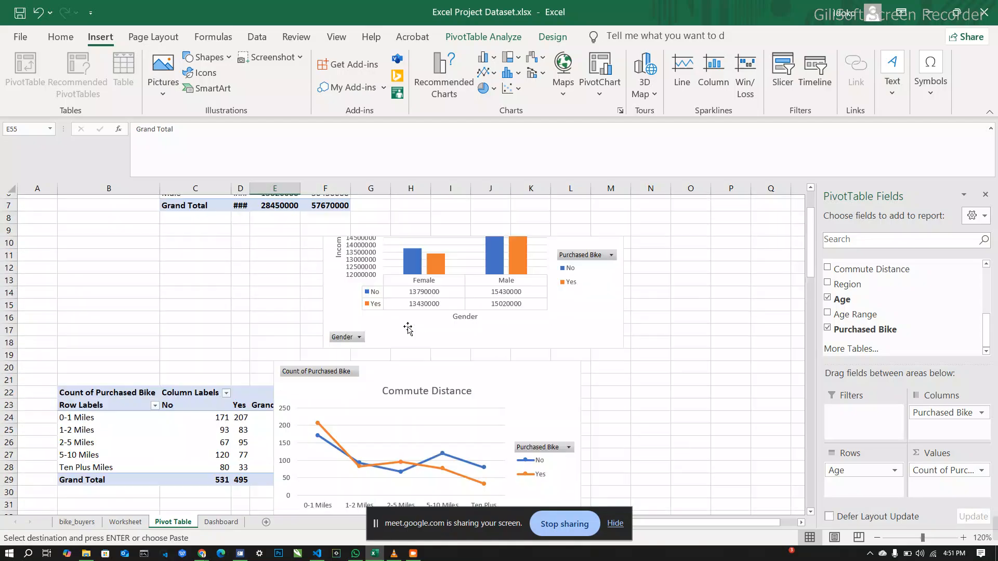
scroll(408, 329, up, 2)
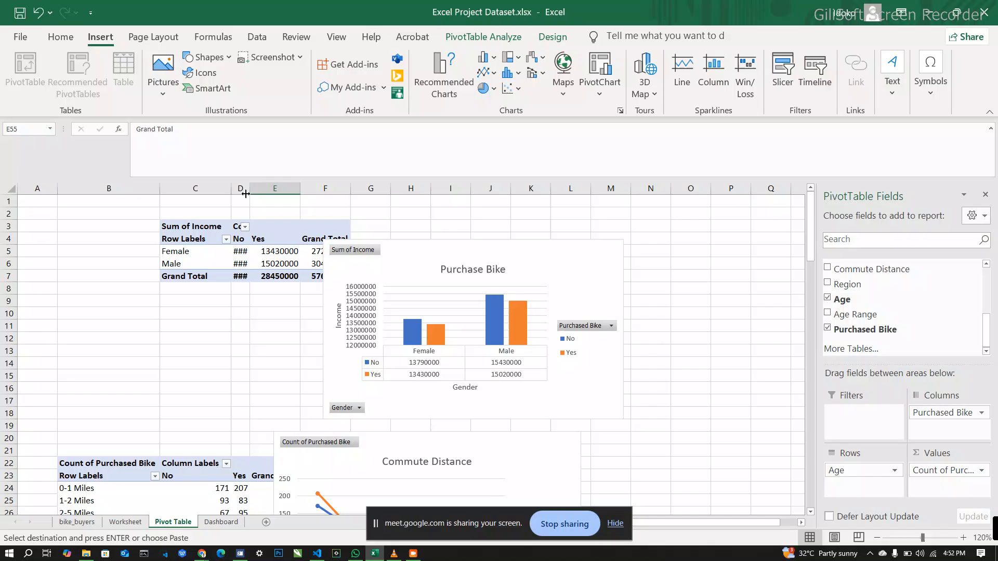
drag(250, 188, 284, 188)
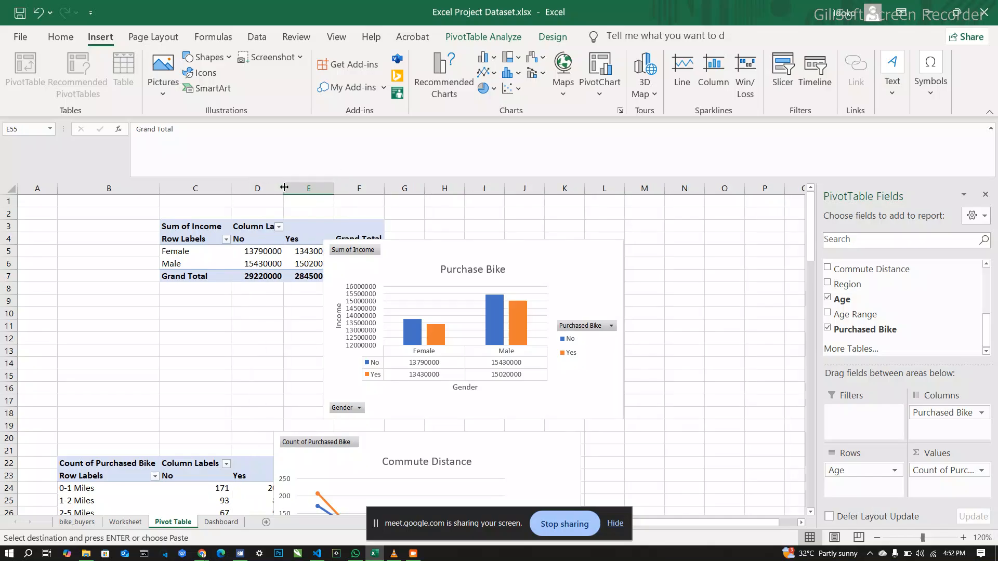
click(281, 252)
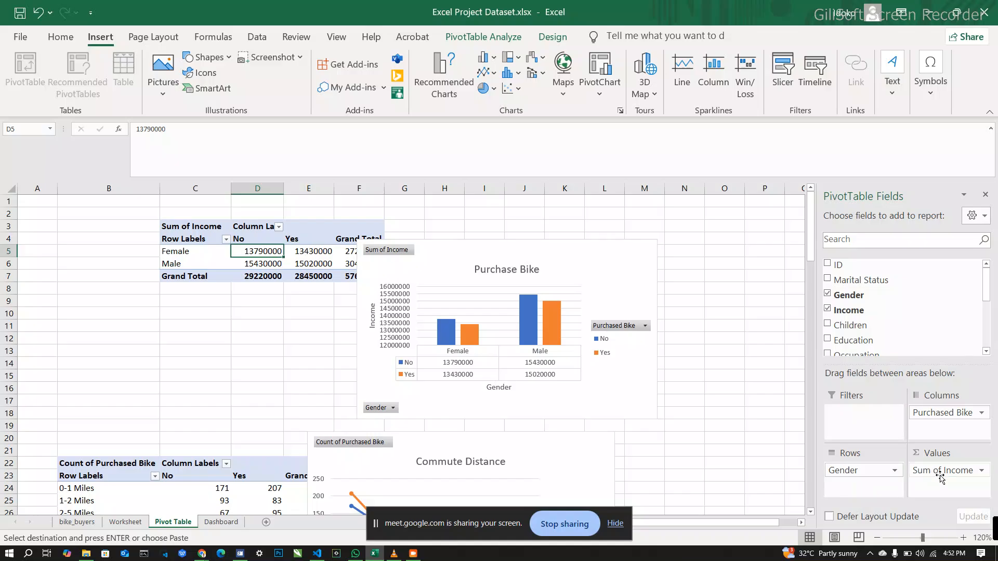
click(982, 471)
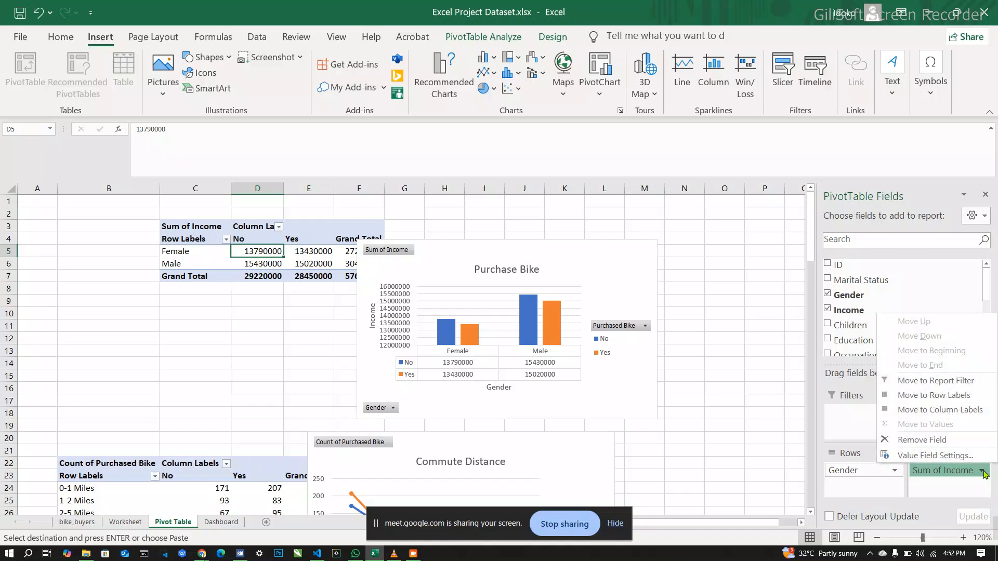
click(982, 472)
click(982, 471)
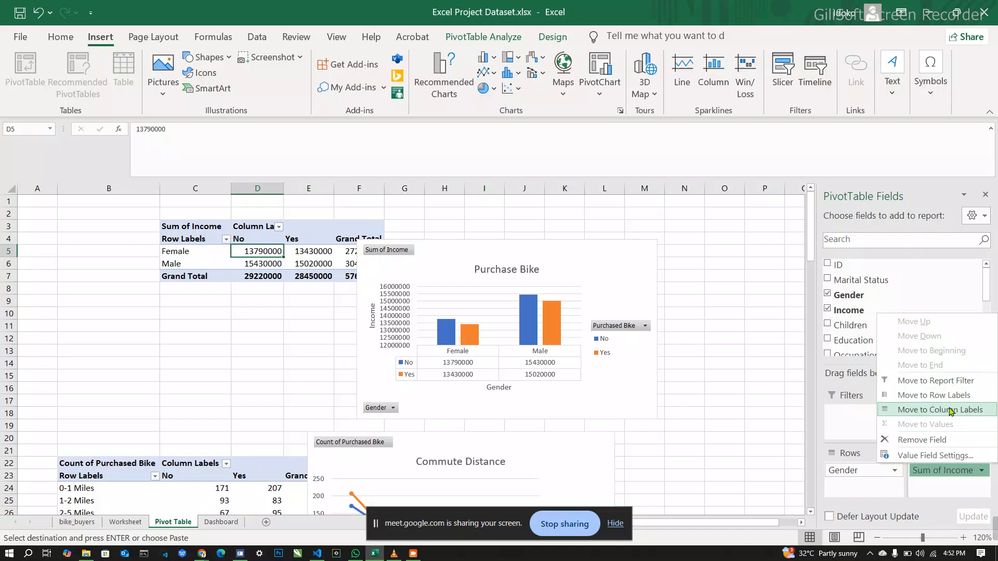
click(949, 487)
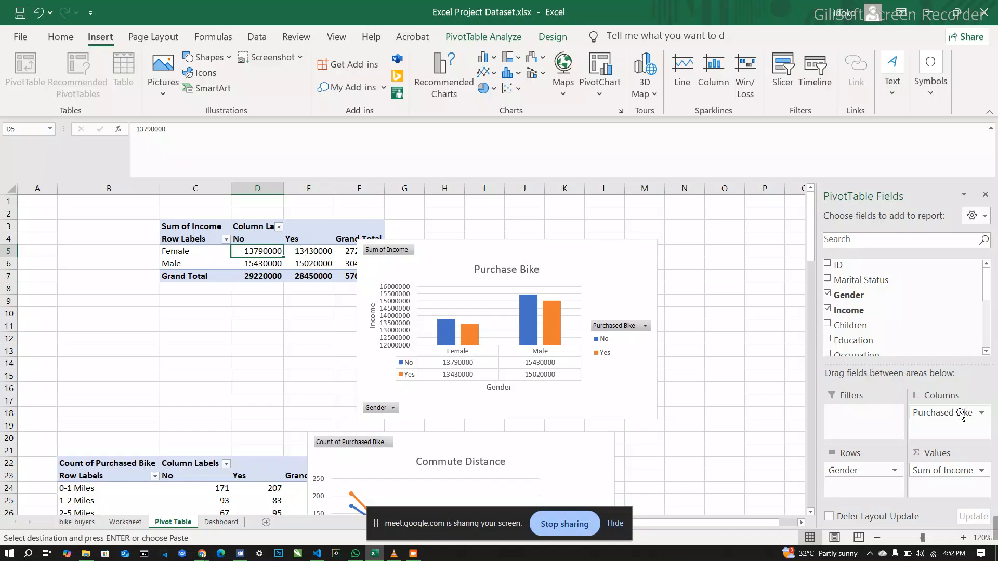
click(982, 414)
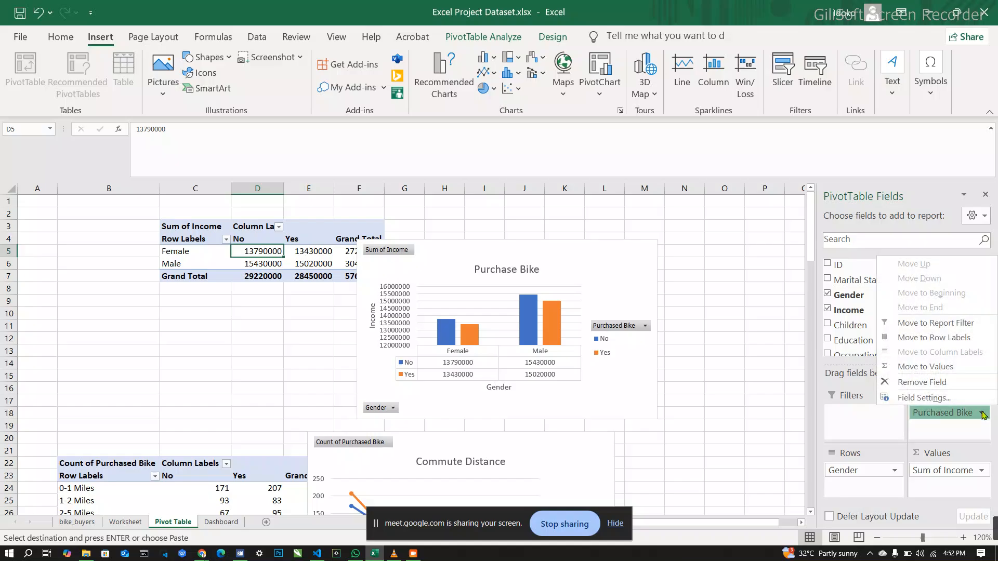
click(983, 414)
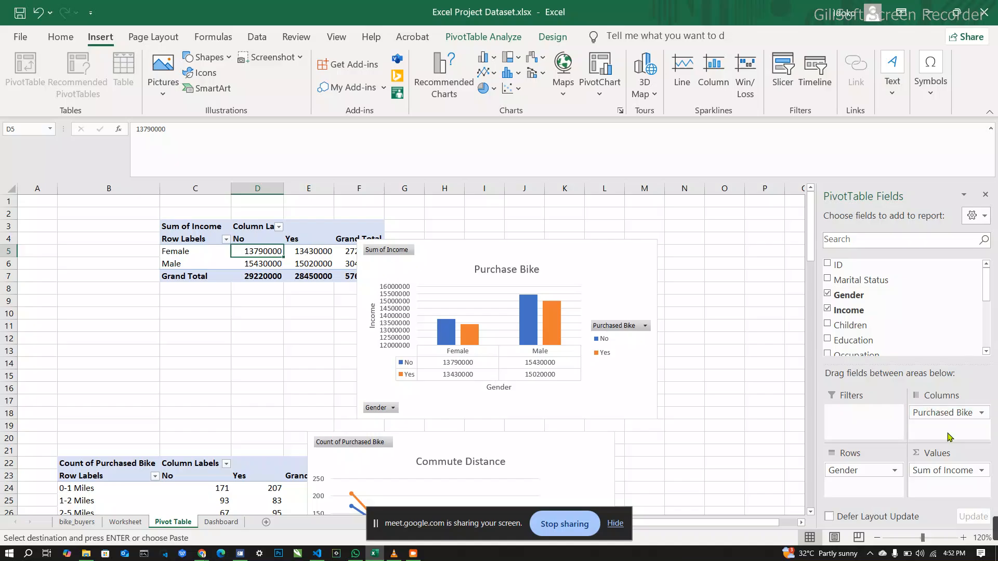
Step: Try moving the gender PivotTable's Sum of Income value field to the report filter, and undo the move
click(981, 473)
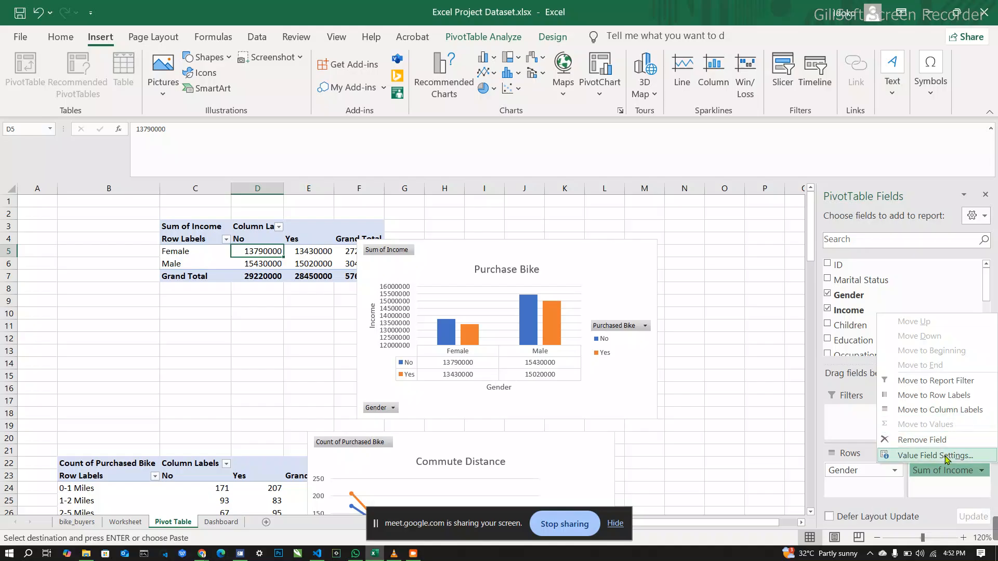
click(952, 385)
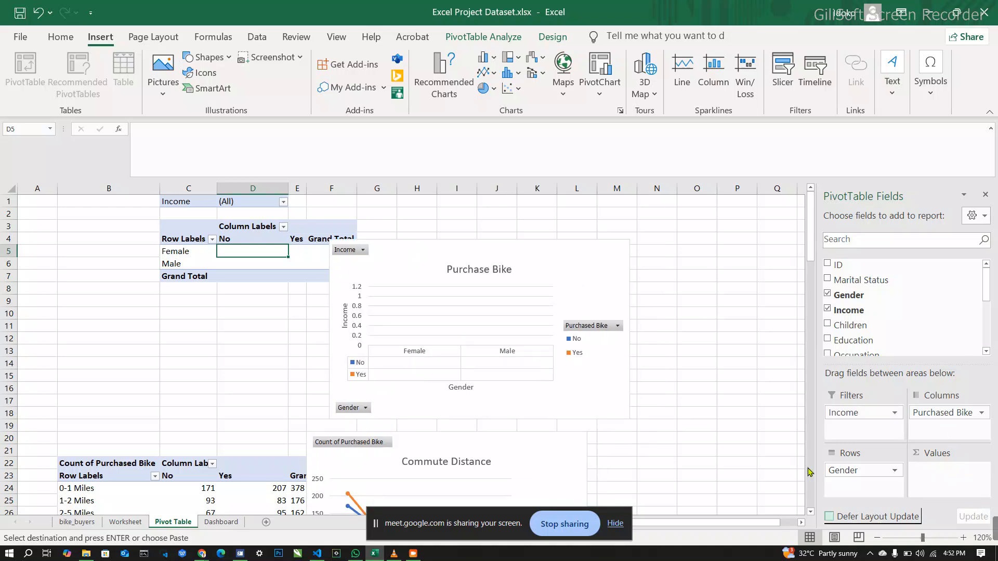
key(ctrl+z)
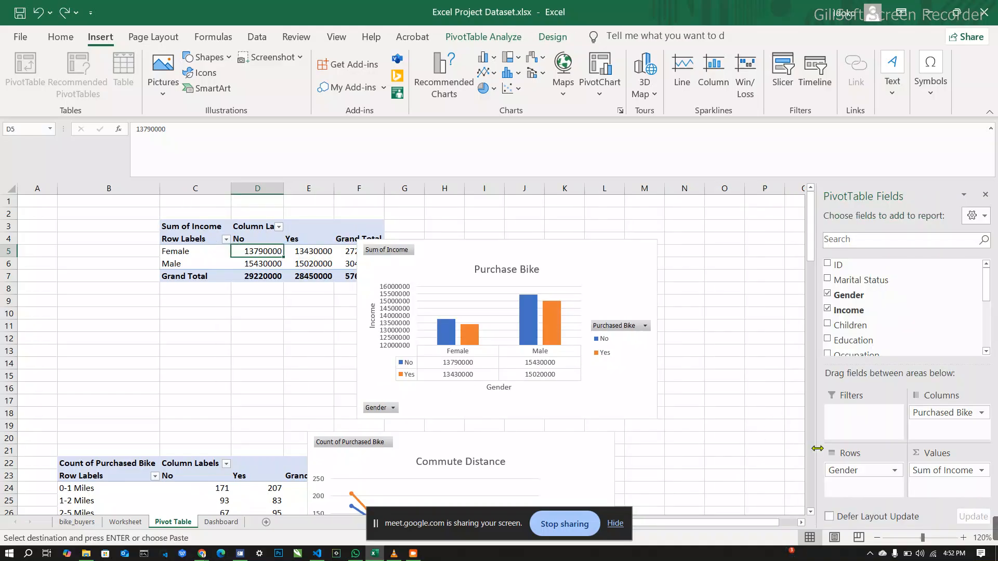
Step: Change the gender PivotTable's Income value field to summarize by Average
click(983, 475)
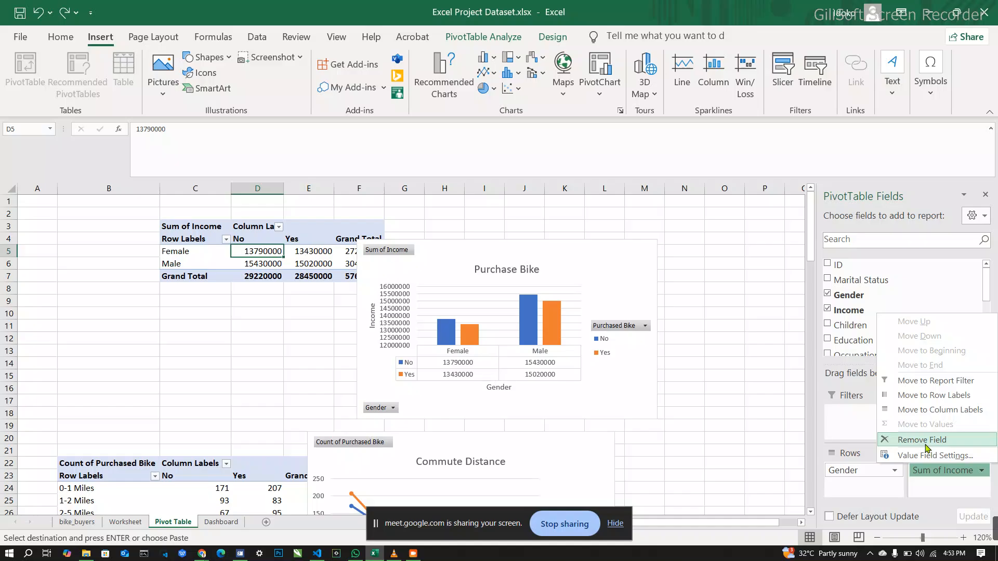
click(948, 457)
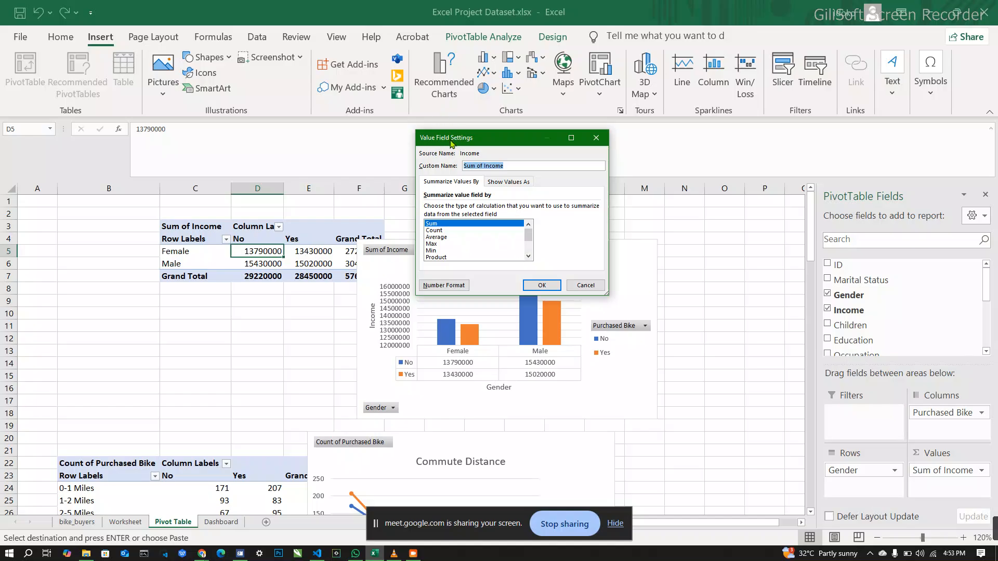
click(444, 238)
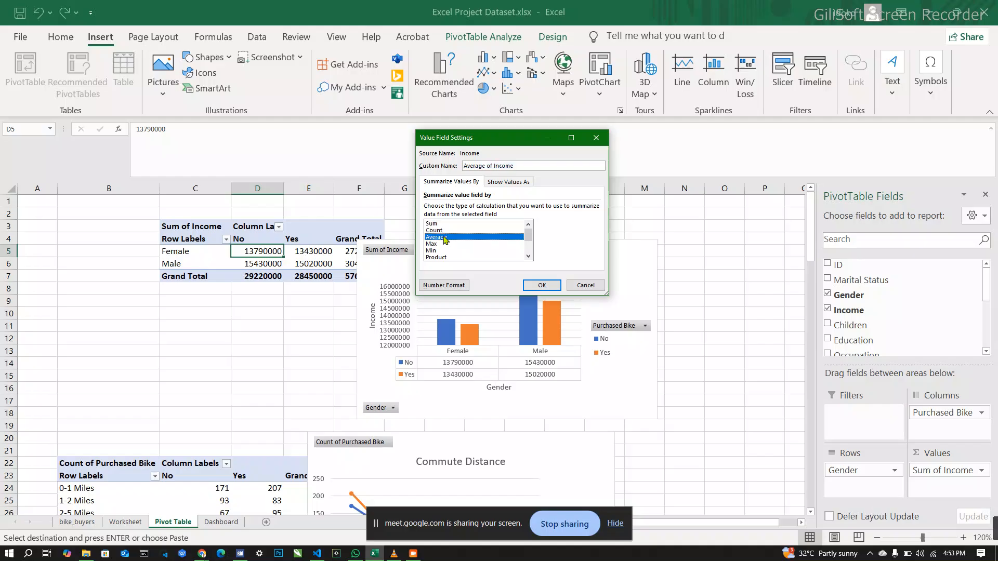
click(541, 286)
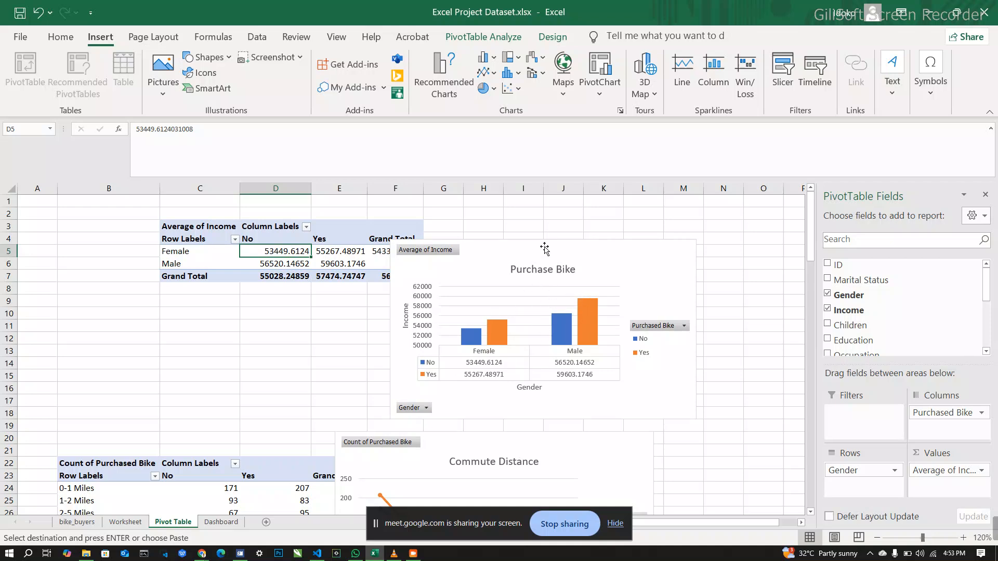
Step: Retitle the gender column chart "Average Income of Bike Purchaser" and move it slightly up and to the right, beside its PivotTable
click(566, 269)
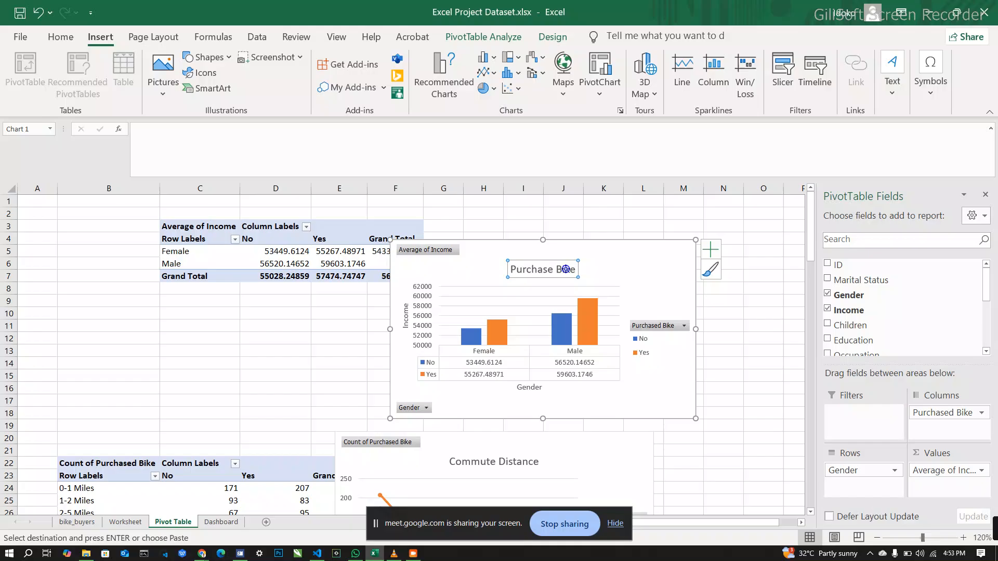
double_click(566, 270)
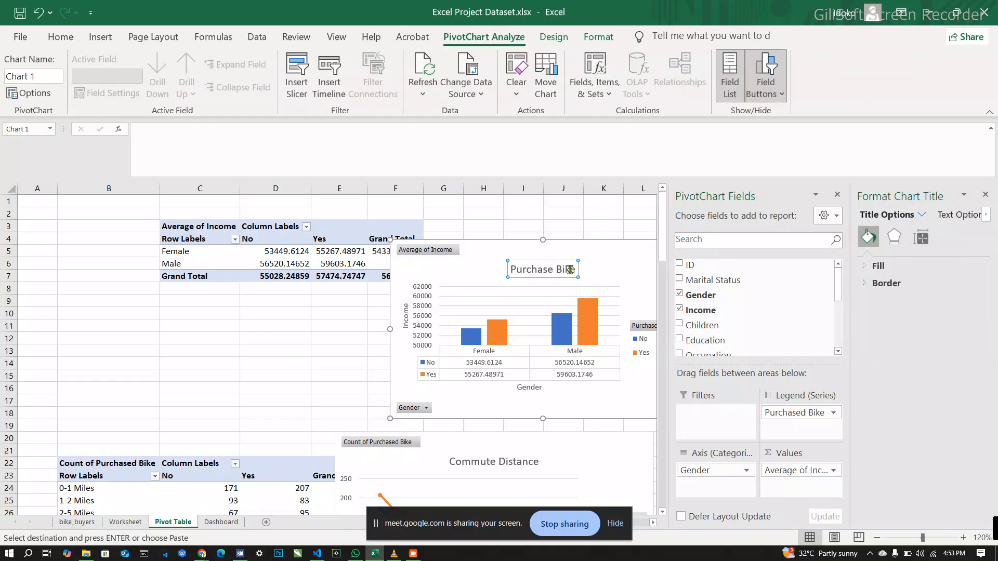
drag(578, 271, 520, 275)
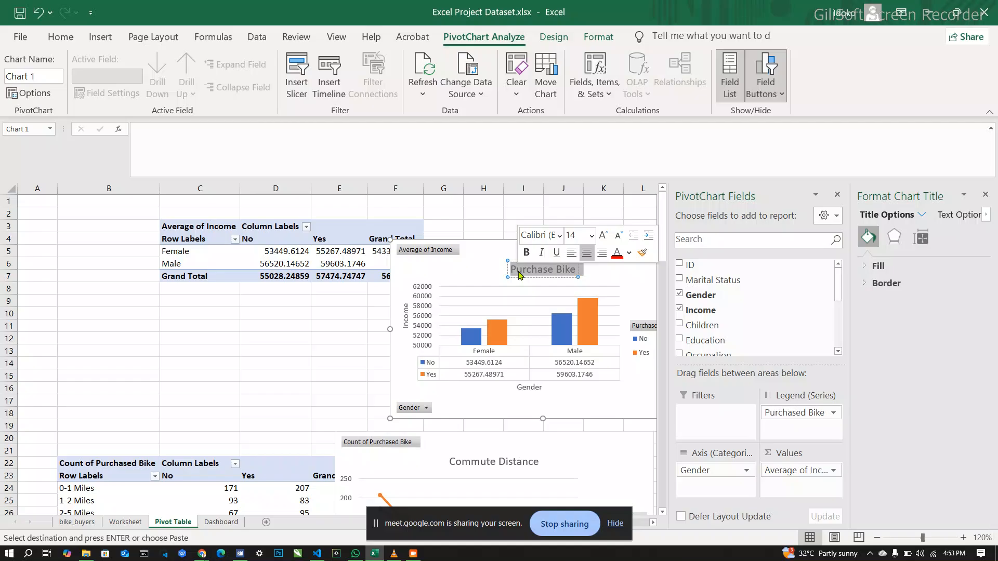
text(A)
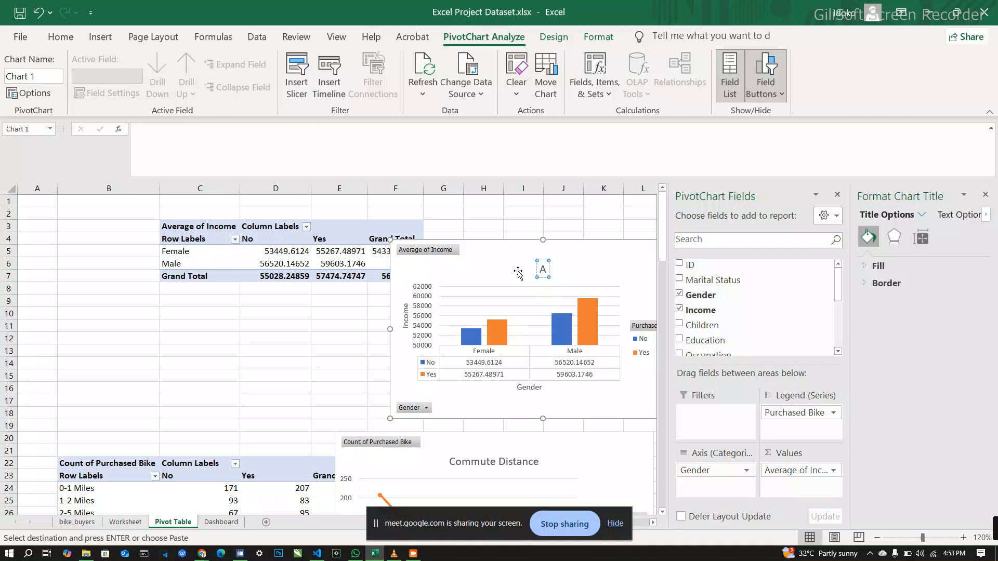
text(verage)
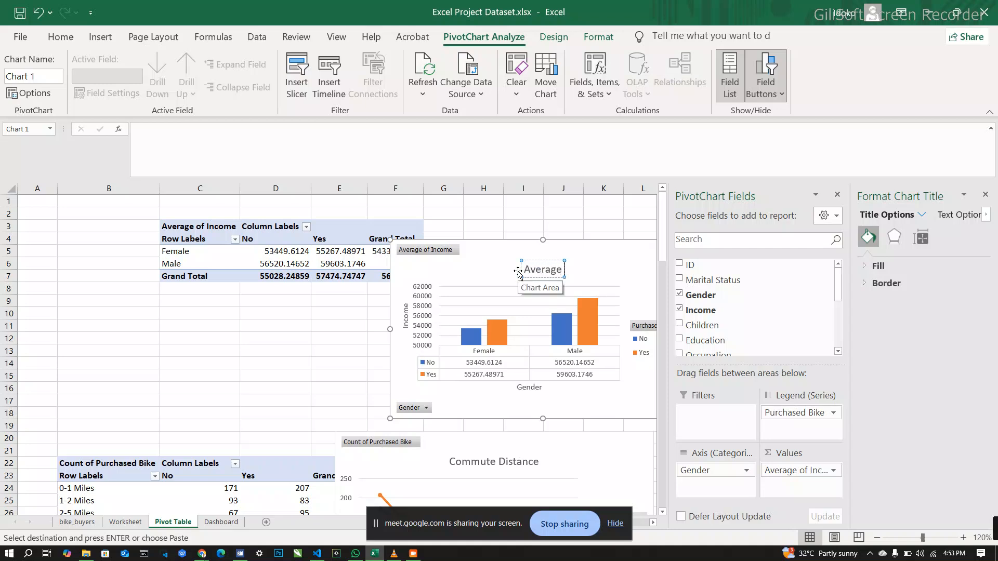
text( Incom)
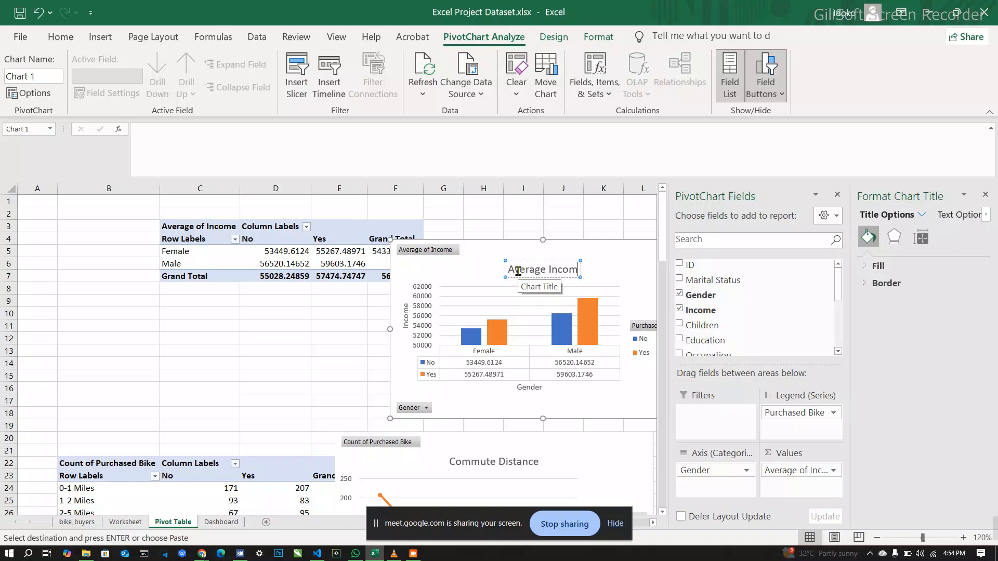
text(e of)
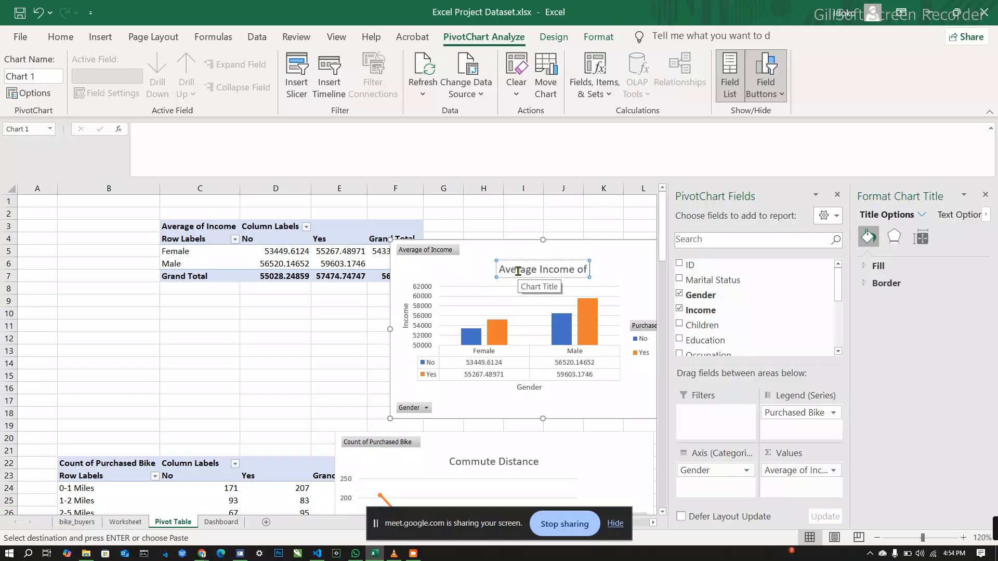
text( Bi)
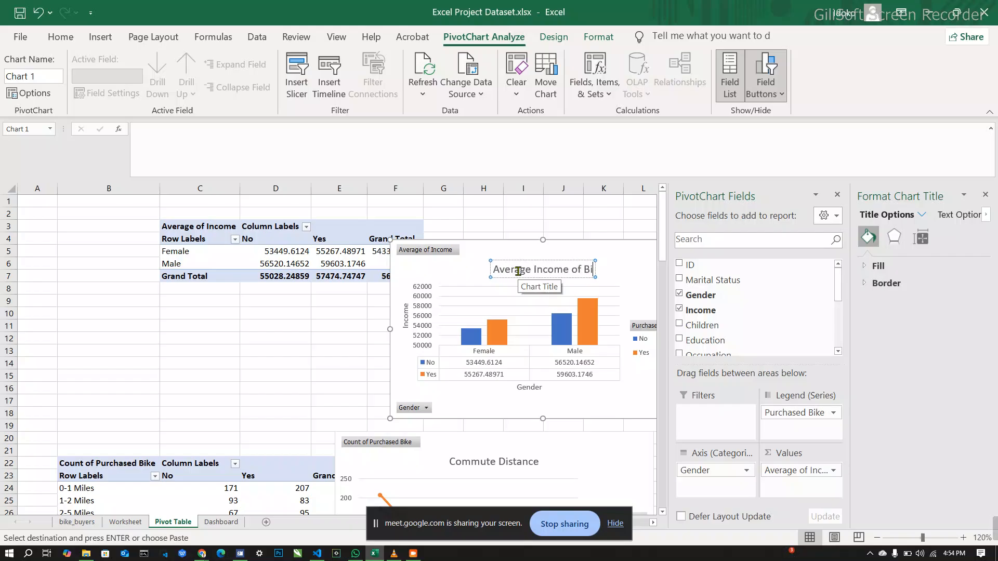
text(ke)
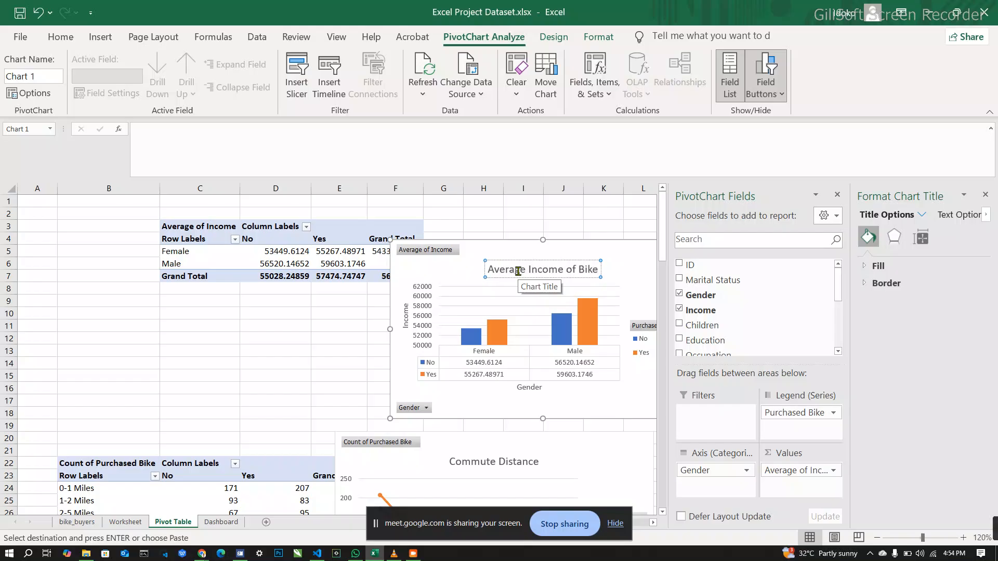
text( Pur)
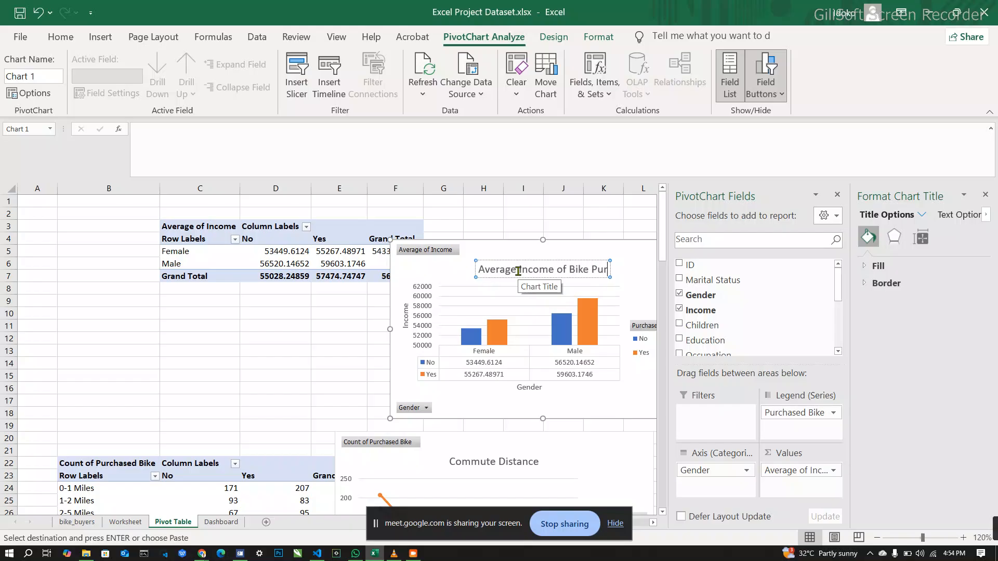
text(cher)
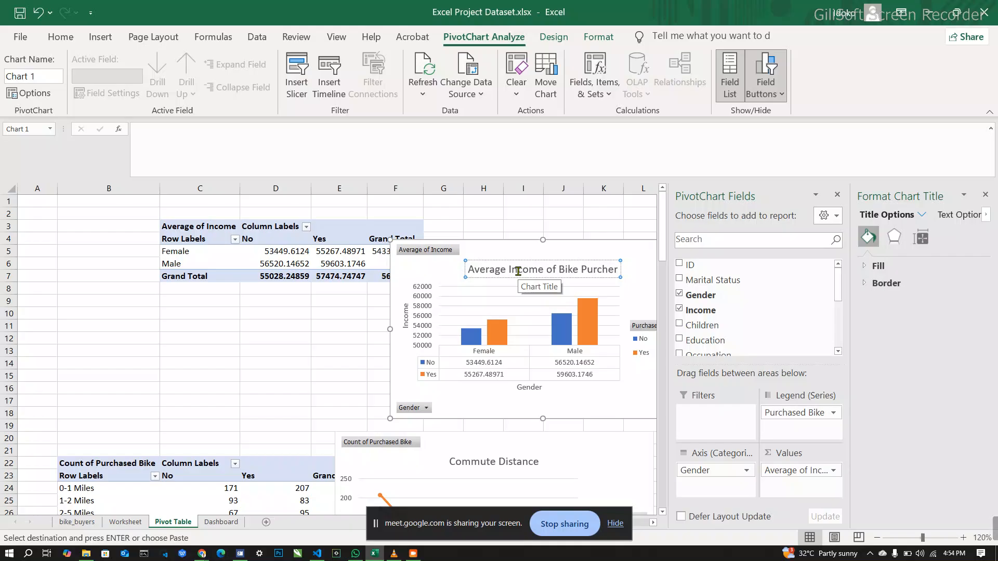
key(BackSpace)
key(BackSpace)
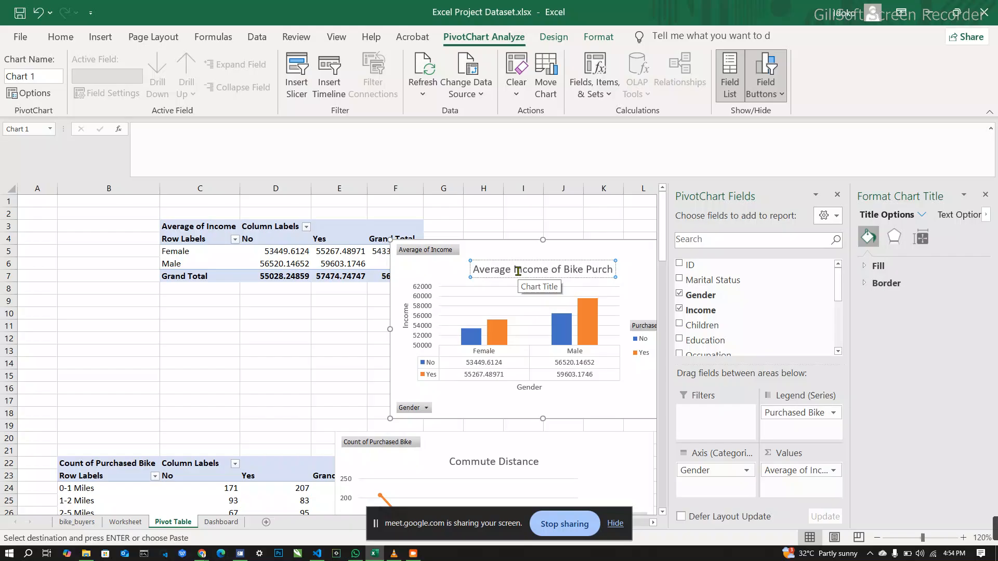
text(aser)
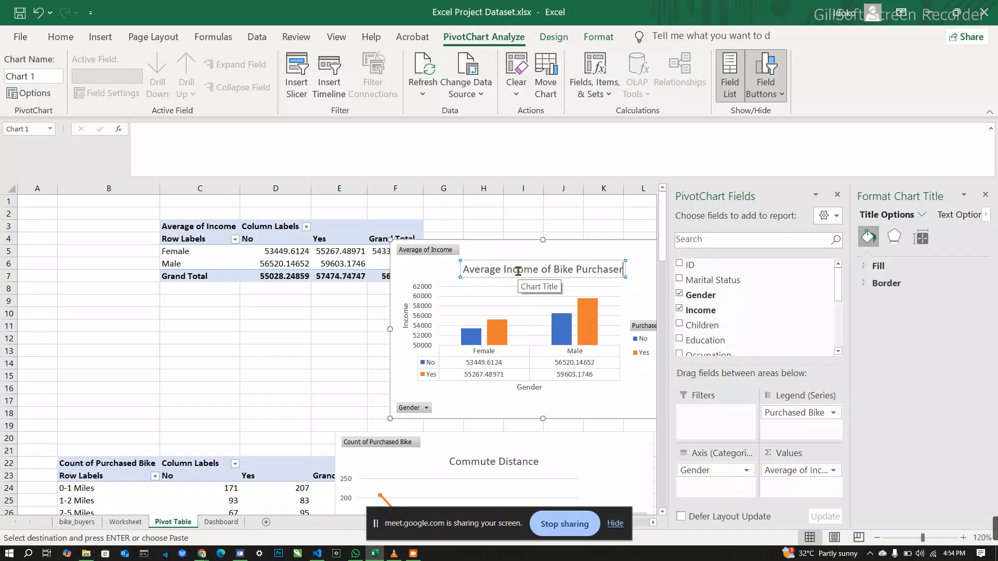
click(493, 235)
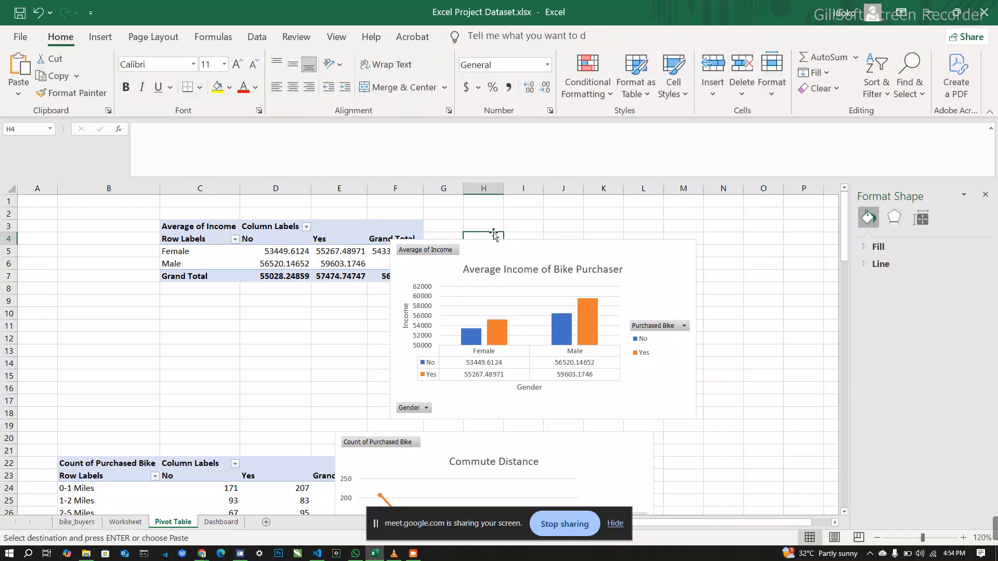
drag(590, 251, 614, 234)
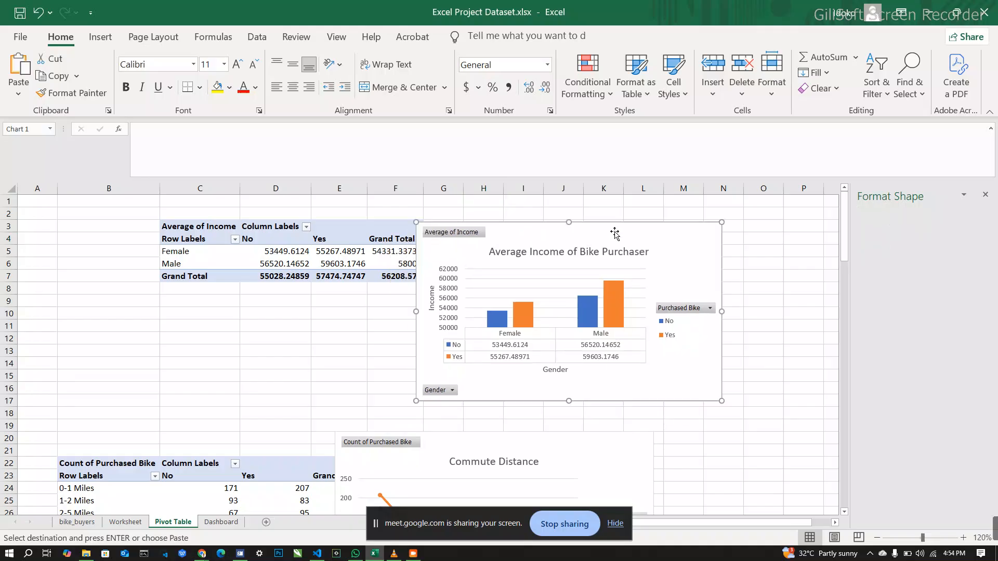
Step: Close the Format Chart Area pane and review the commute distance and age range PivotTables with their charts
scroll(341, 383, down, 4)
scroll(341, 383, down, 6)
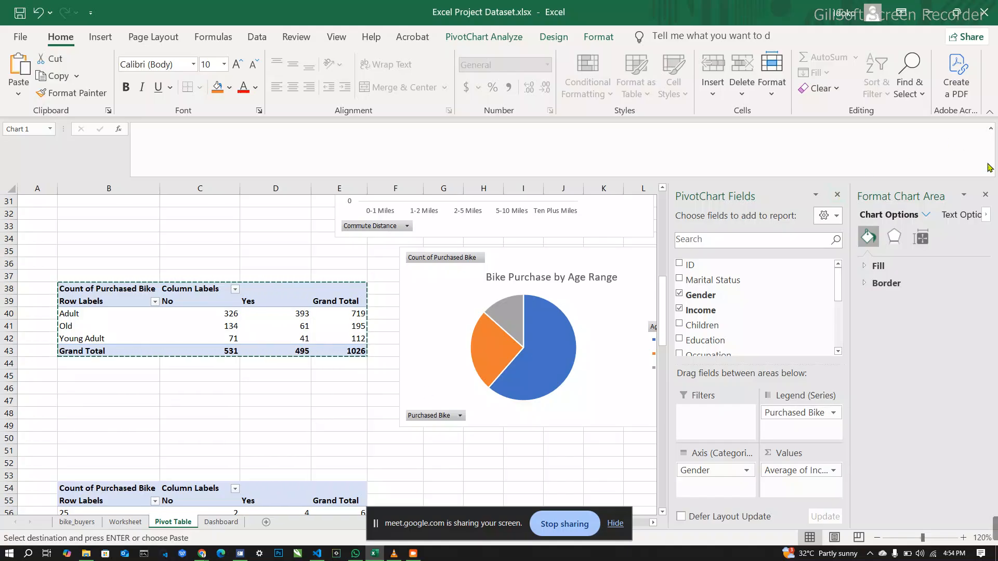
click(985, 196)
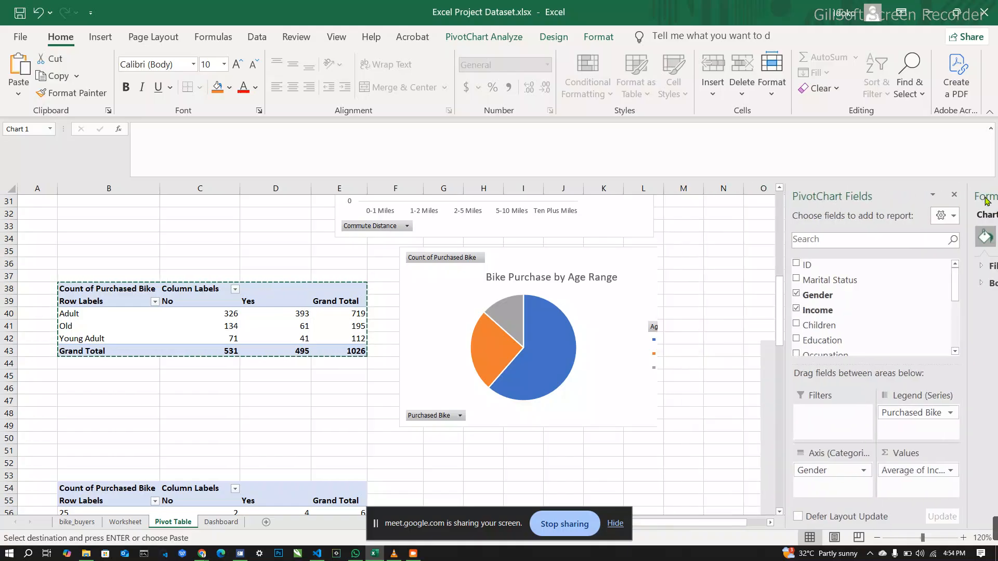
scroll(771, 262, up, 2)
scroll(771, 262, up, 7)
scroll(771, 261, down, 5)
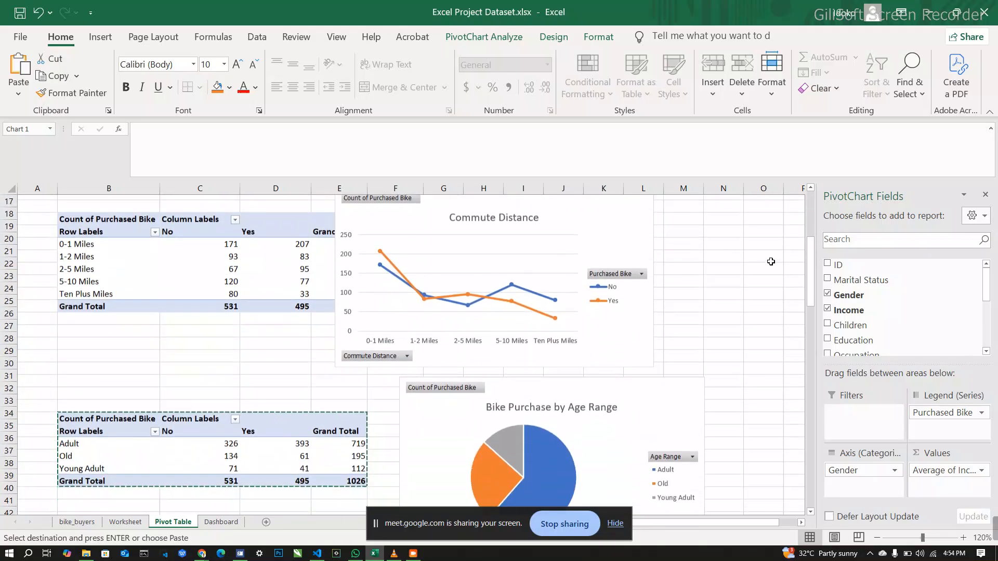
scroll(771, 262, down, 2)
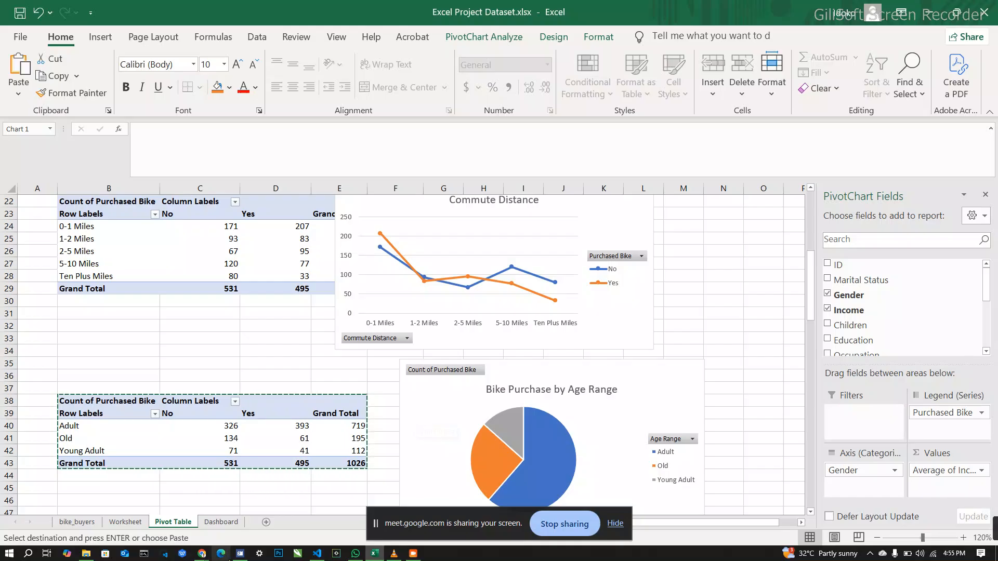
Step: Enter the title "Bike Purchase Dashboard" in cell A1 of the Dashboard sheet
click(220, 523)
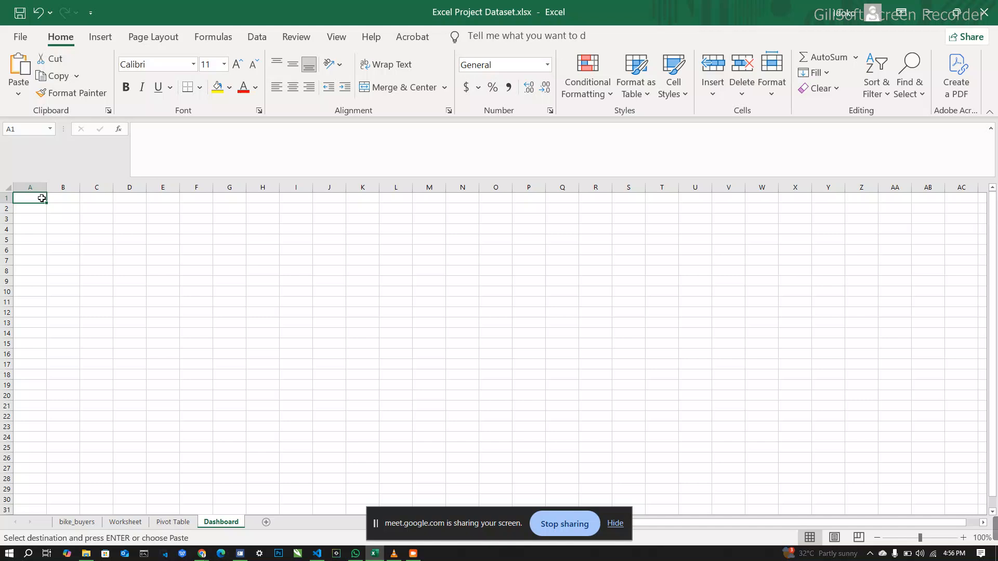
text(Bike Pur)
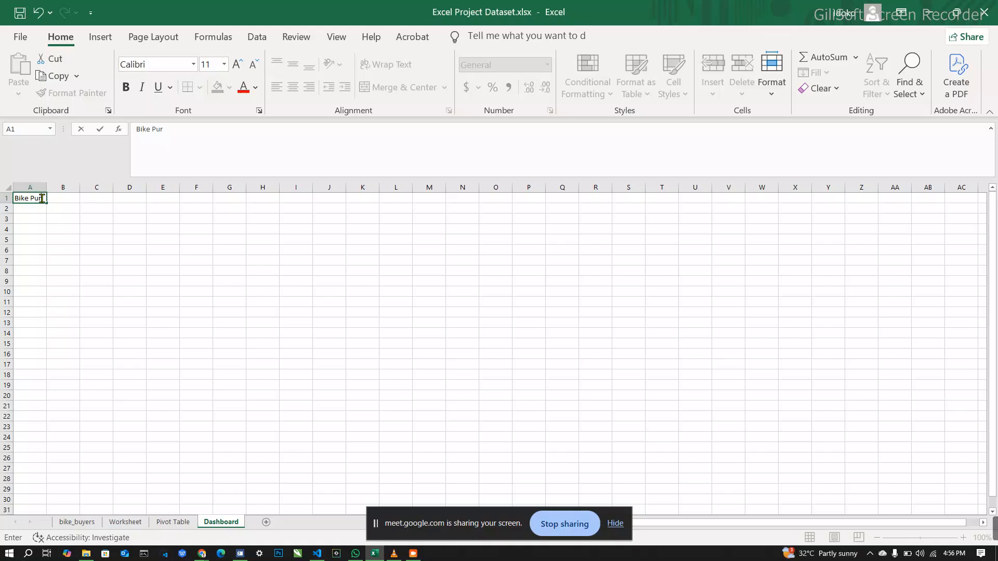
text(chase Dashboard)
click(75, 215)
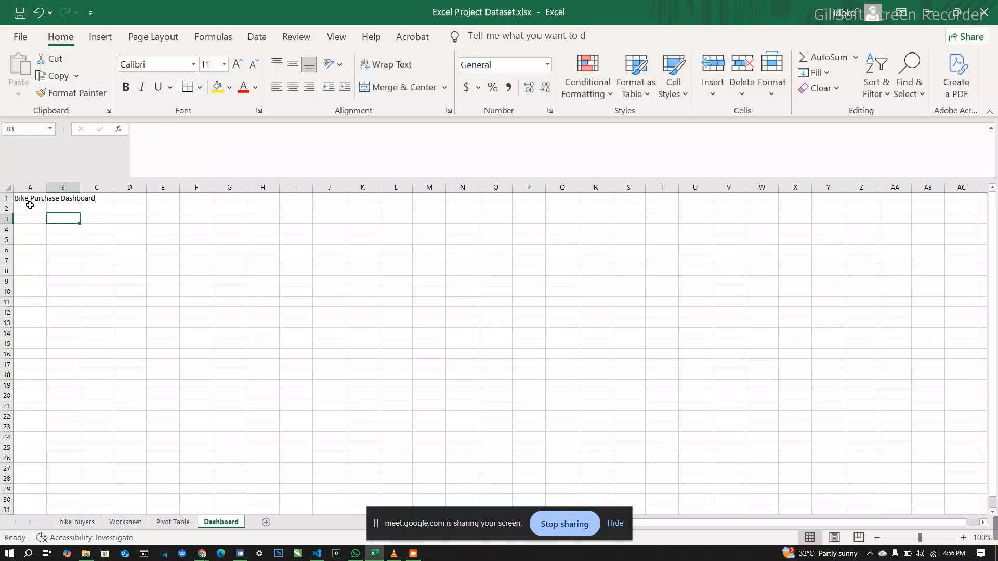
Step: Merge cells A1:N4 on the Dashboard sheet into one title cell through the Format Cells alignment settings
drag(28, 195, 457, 225)
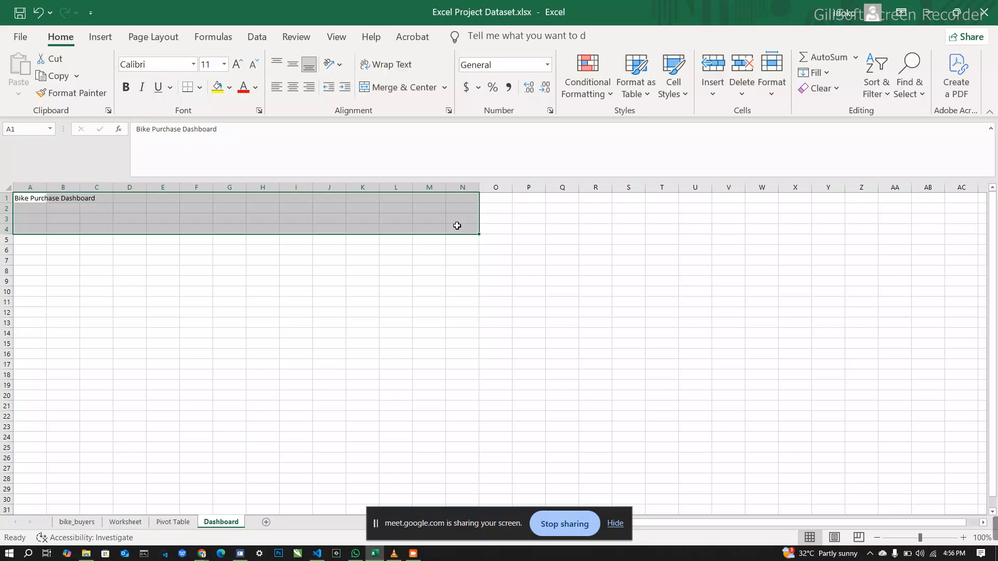
right_click(457, 226)
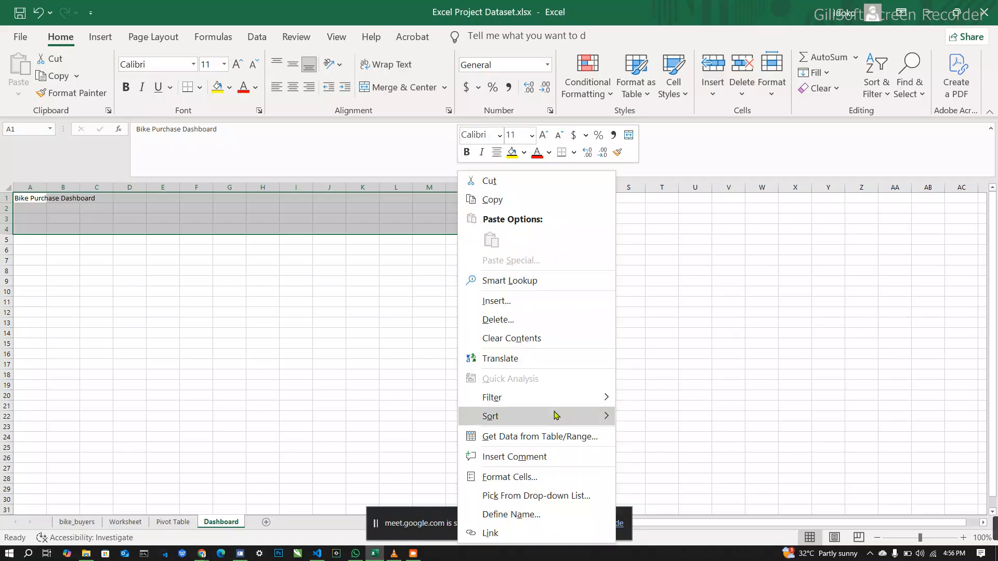
mouse_move(562, 400)
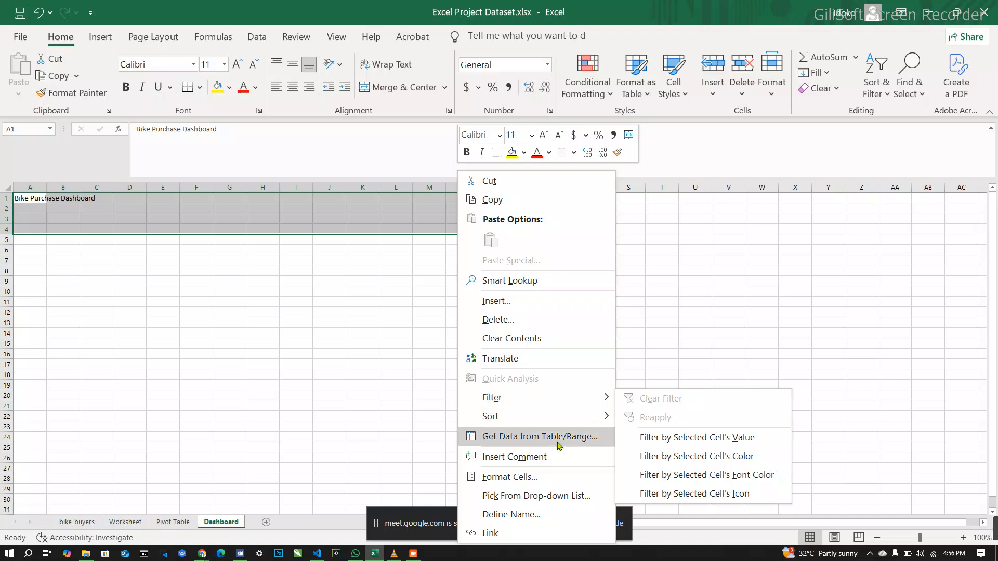
click(556, 483)
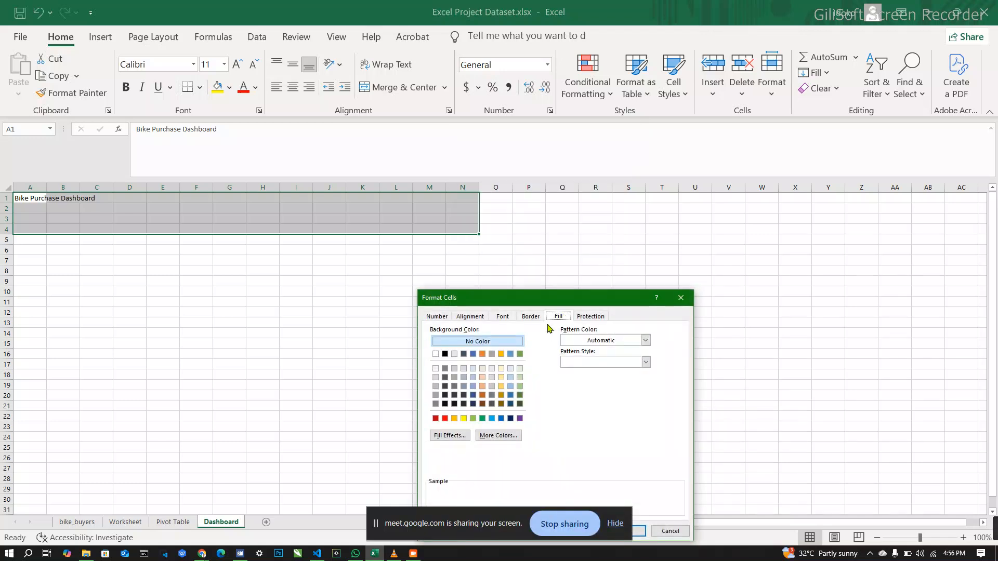
click(471, 318)
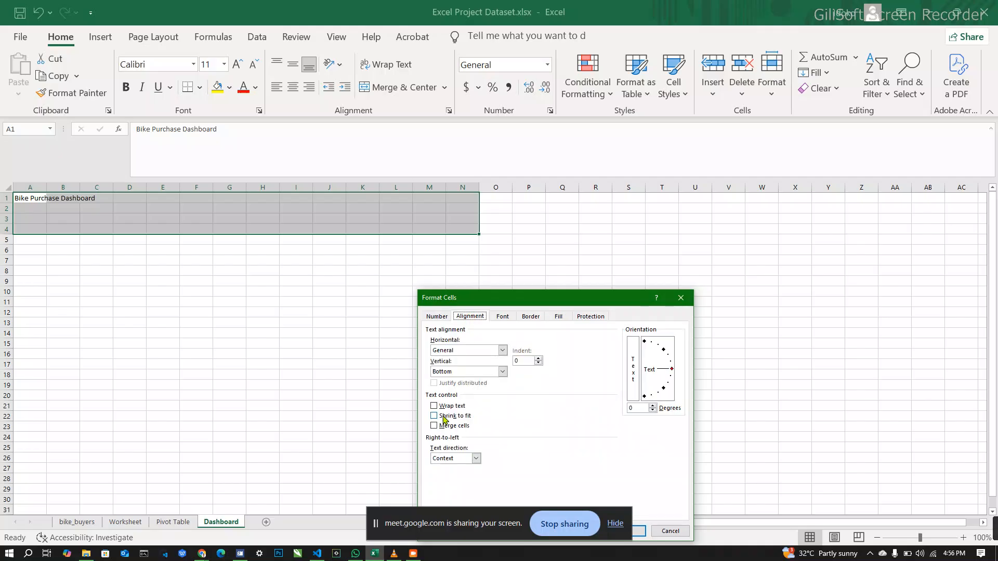
click(448, 427)
drag(588, 302, 606, 227)
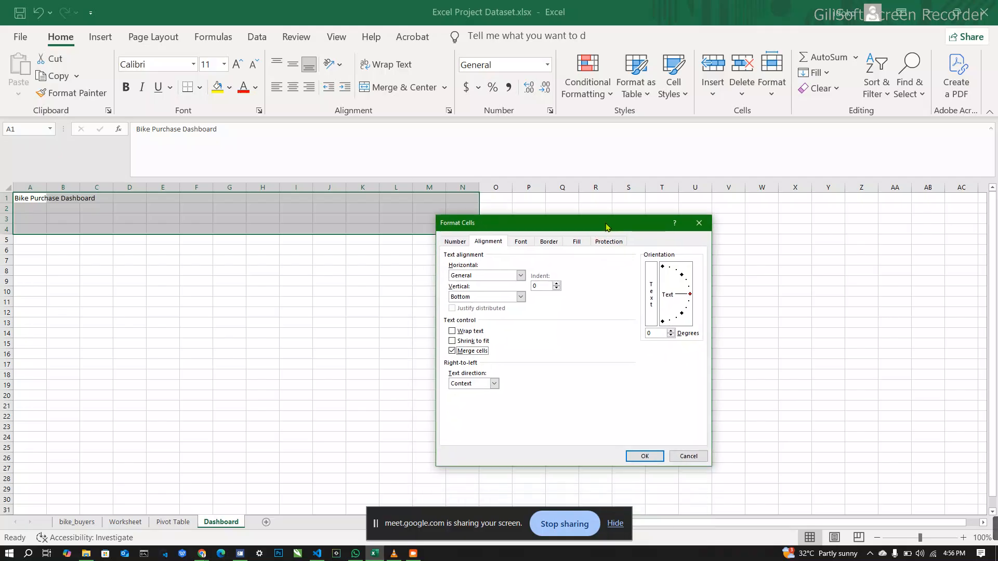
click(645, 457)
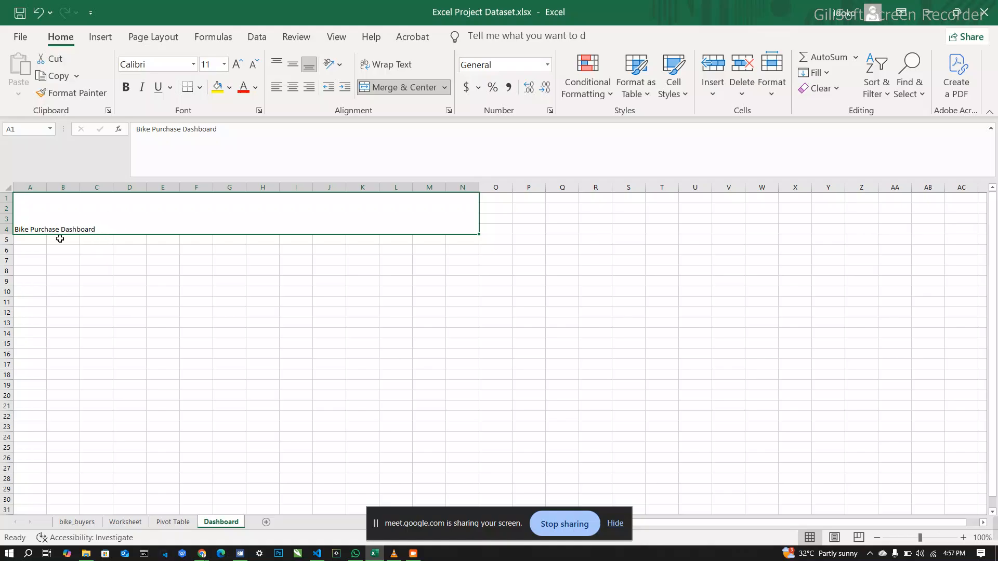
right_click(115, 225)
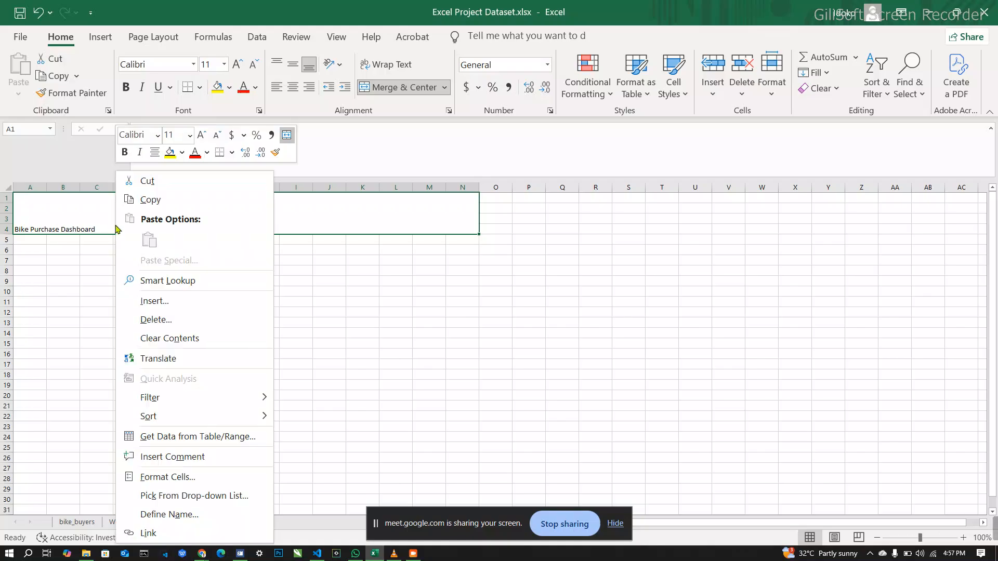
click(217, 482)
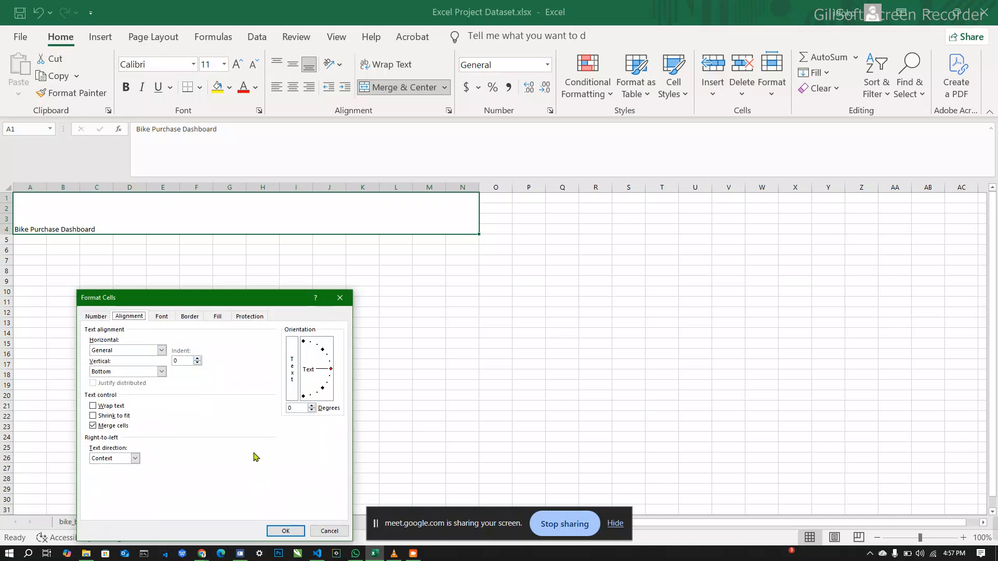
click(330, 531)
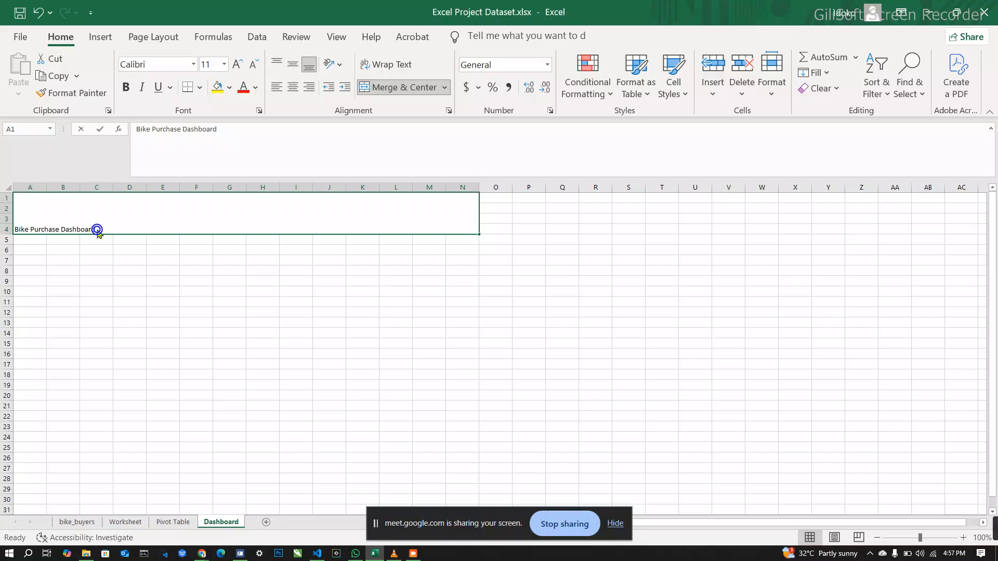
Step: Set the font size of the "Bike Purchase Dashboard" title text to 48
double_click(96, 229)
drag(105, 229, 6, 230)
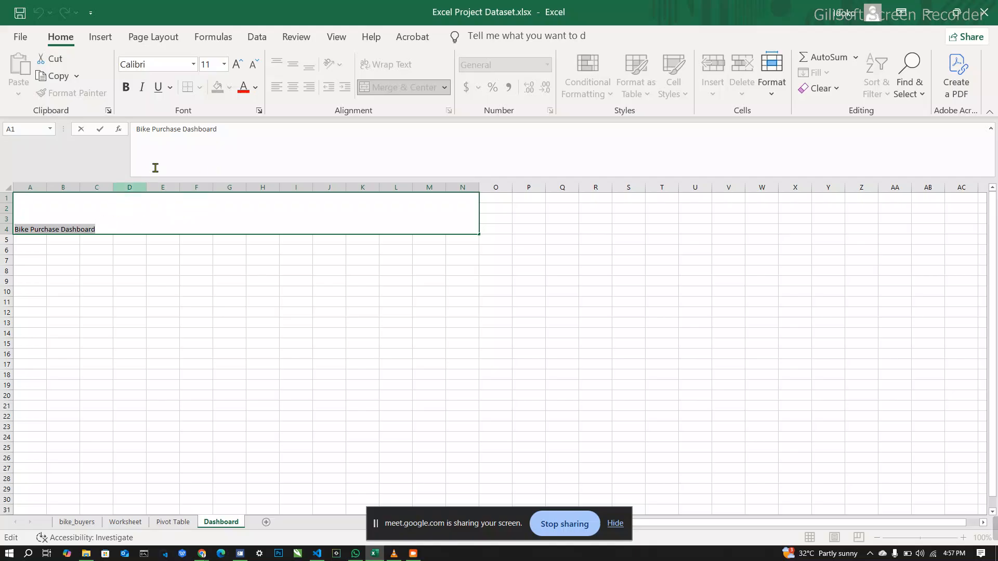
click(224, 63)
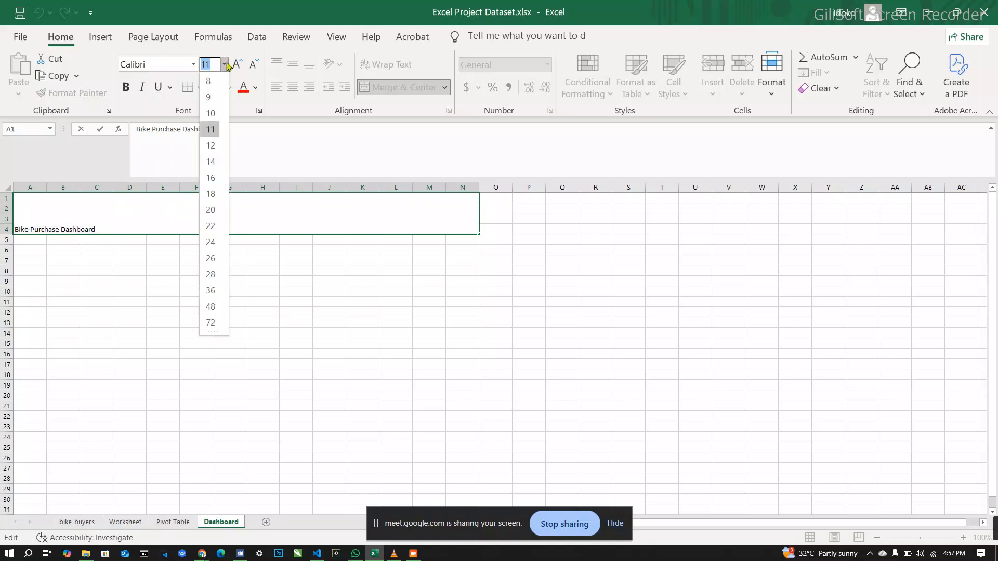
click(211, 307)
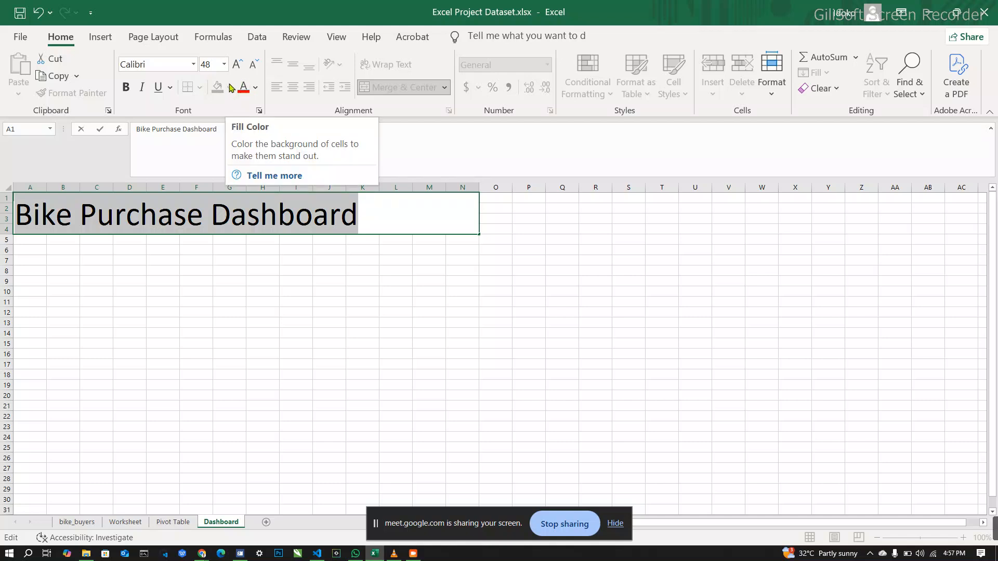
click(404, 211)
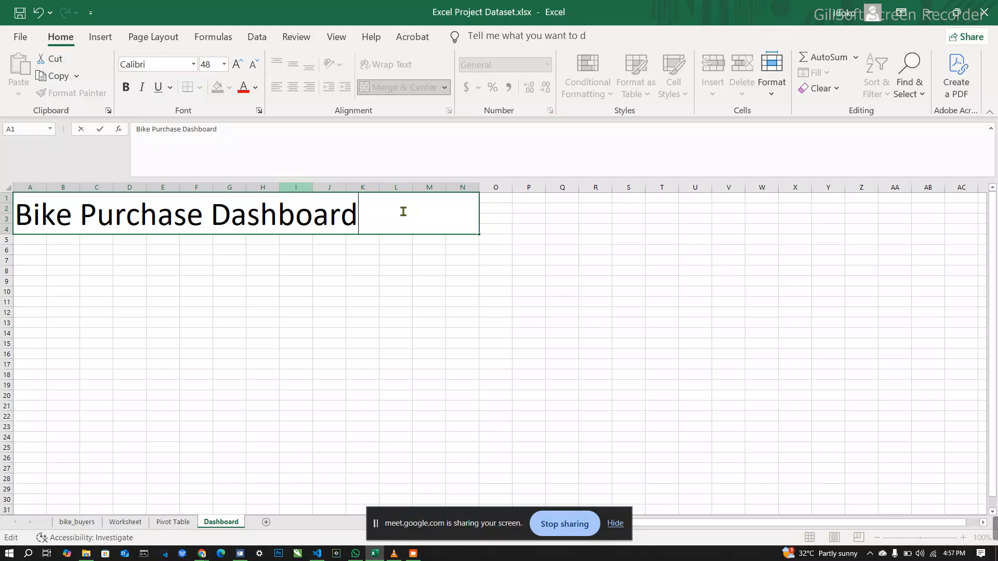
click(433, 237)
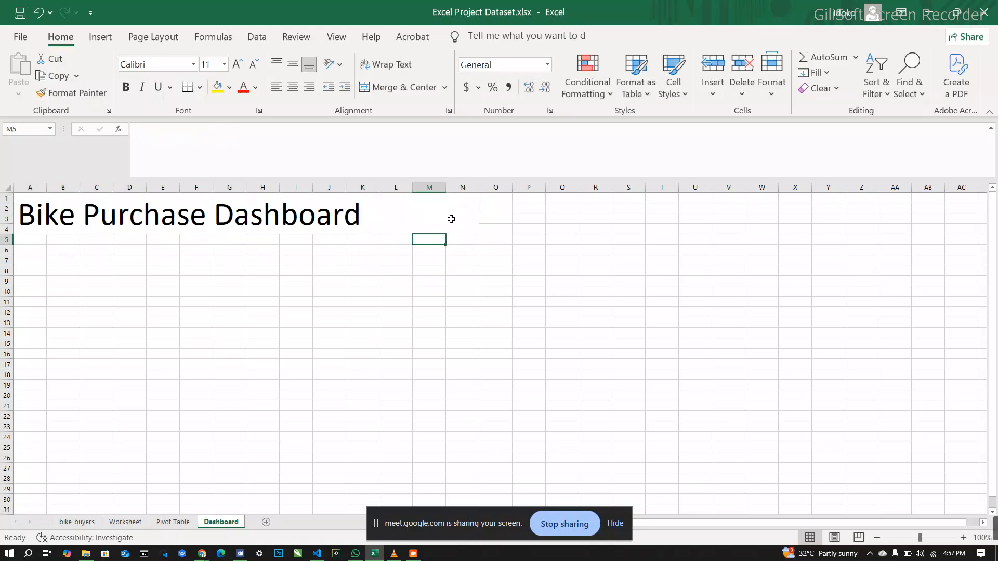
Step: Center the dashboard title both vertically and horizontally within its merged cell
click(451, 219)
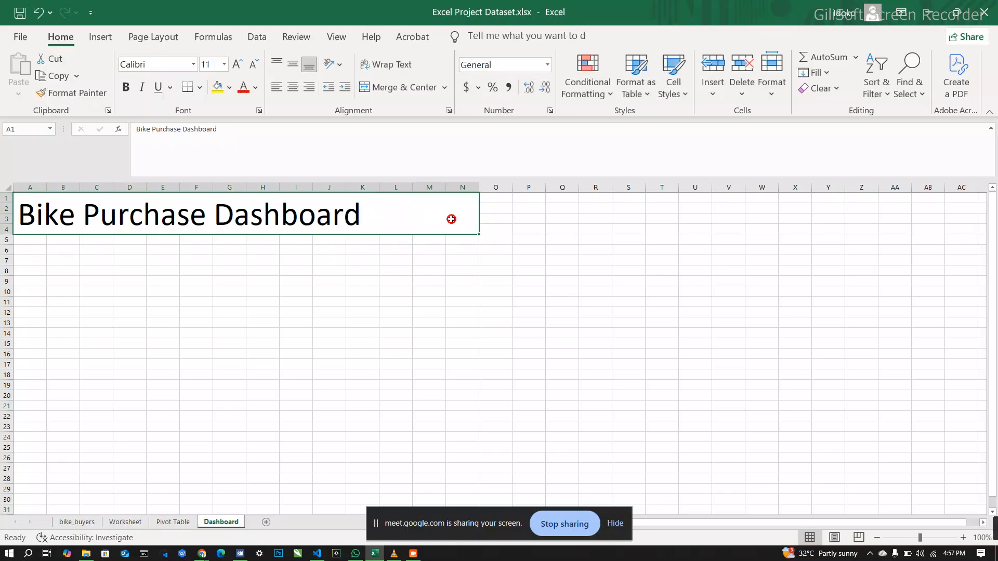
click(293, 66)
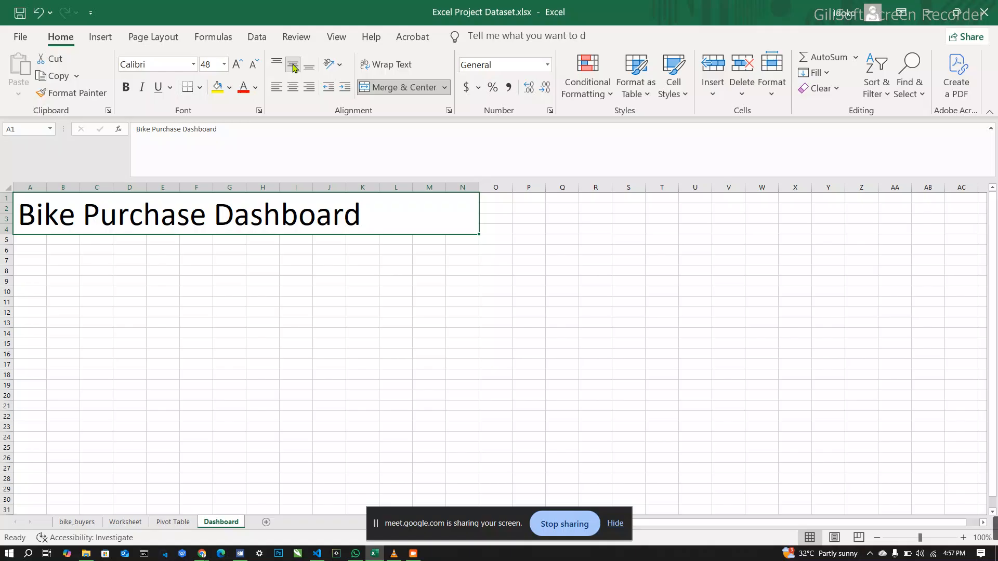
click(294, 88)
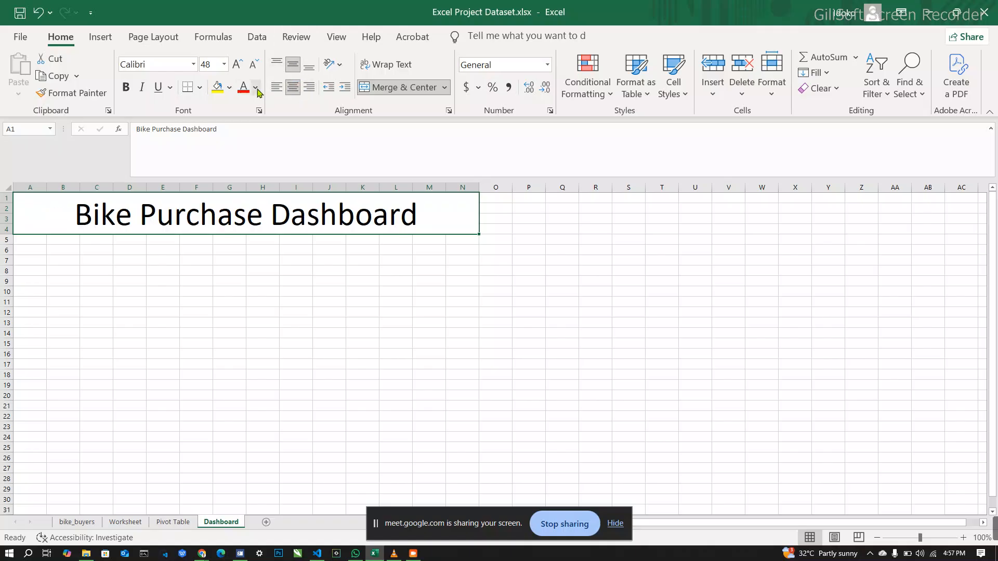
Step: Give the merged title cell a dark blue theme fill and white text
click(227, 91)
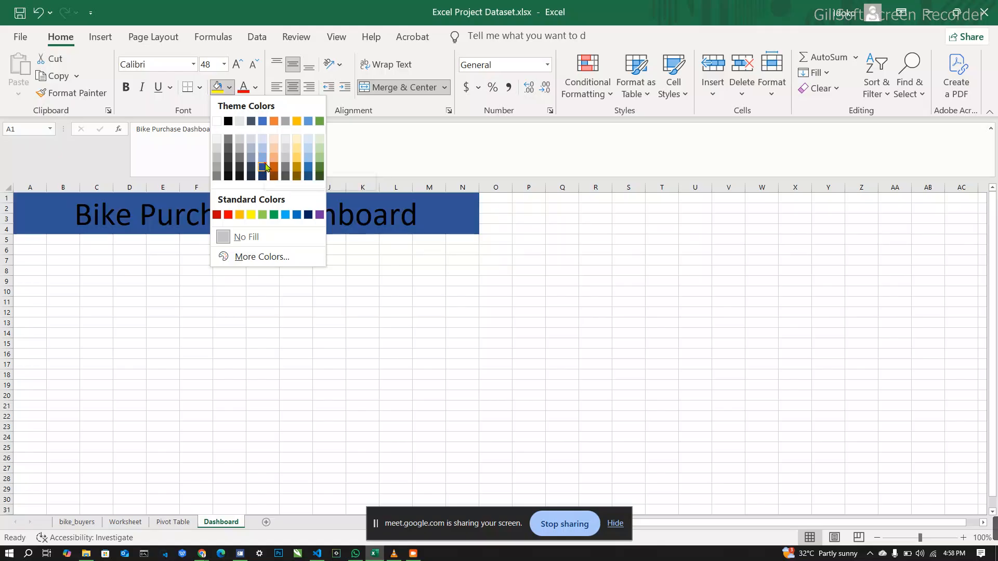
click(264, 166)
click(257, 87)
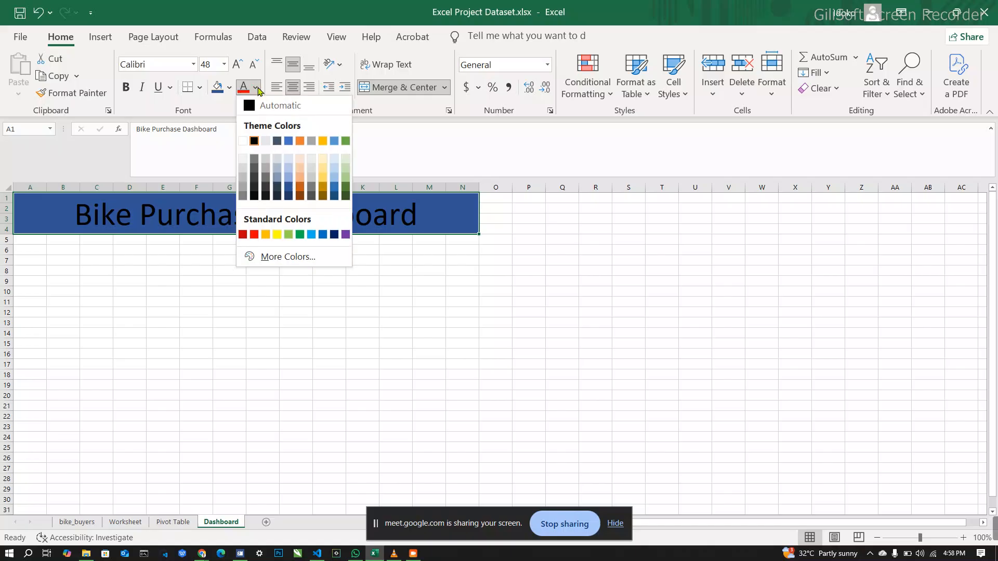
click(242, 141)
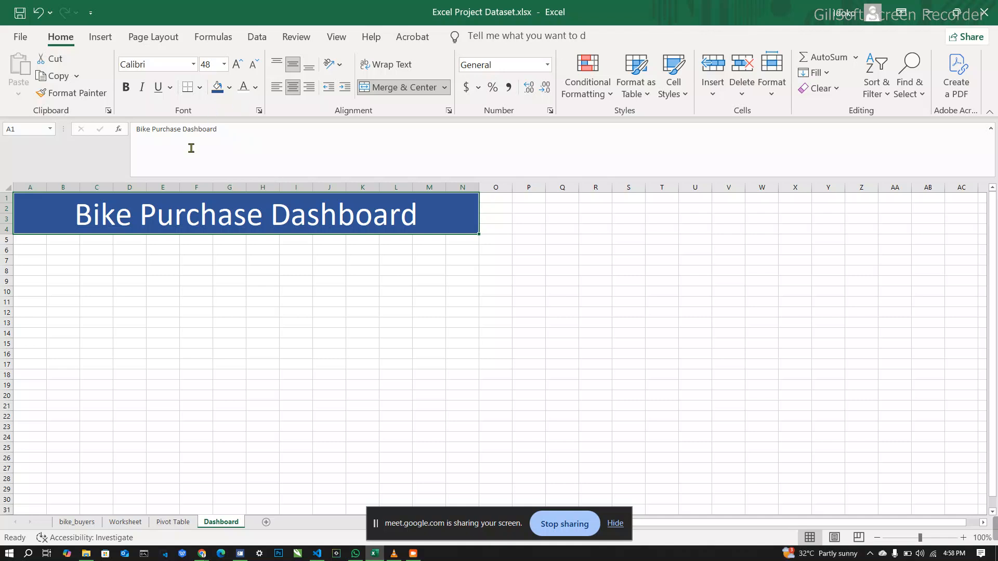
Step: Copy the Average Income of Bike Purchaser chart from the Pivot Table sheet and paste it at cell C9 of the Dashboard sheet
click(174, 522)
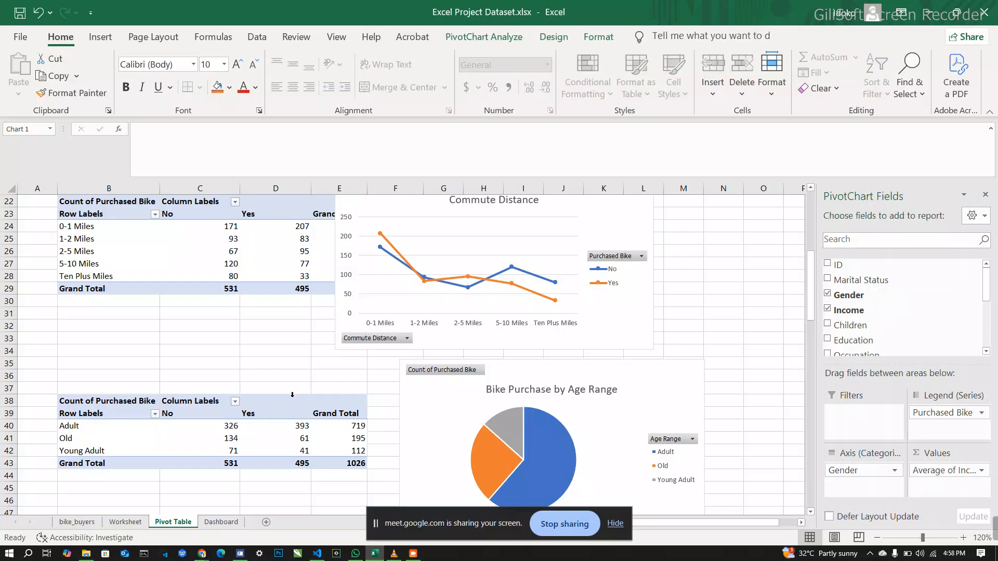
scroll(309, 365, up, 5)
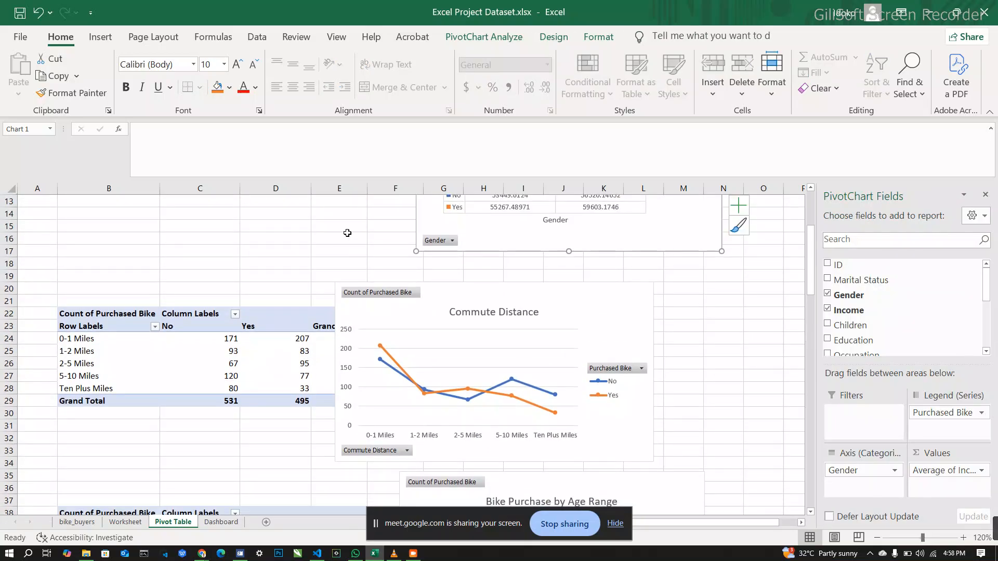
scroll(348, 233, up, 2)
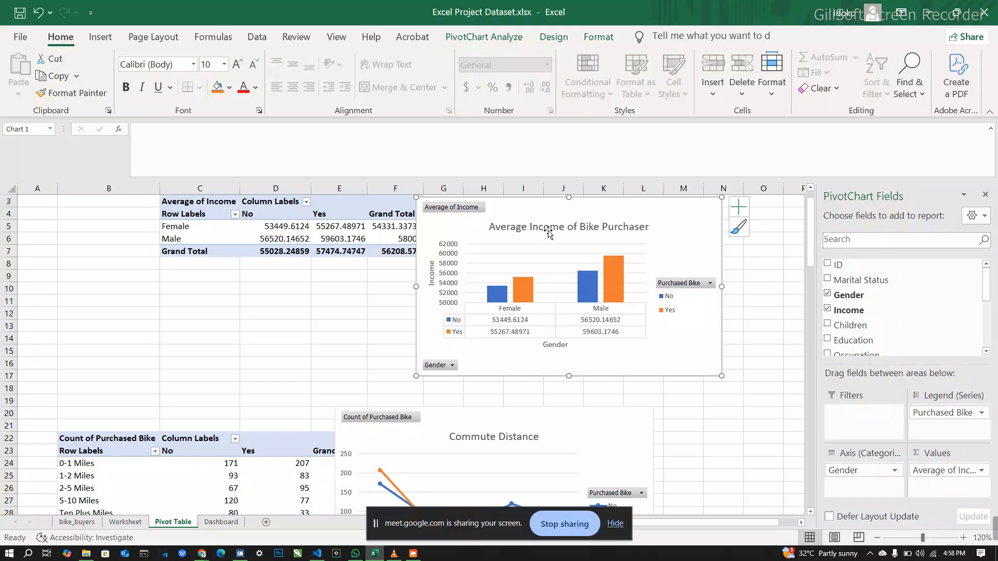
right_click(684, 222)
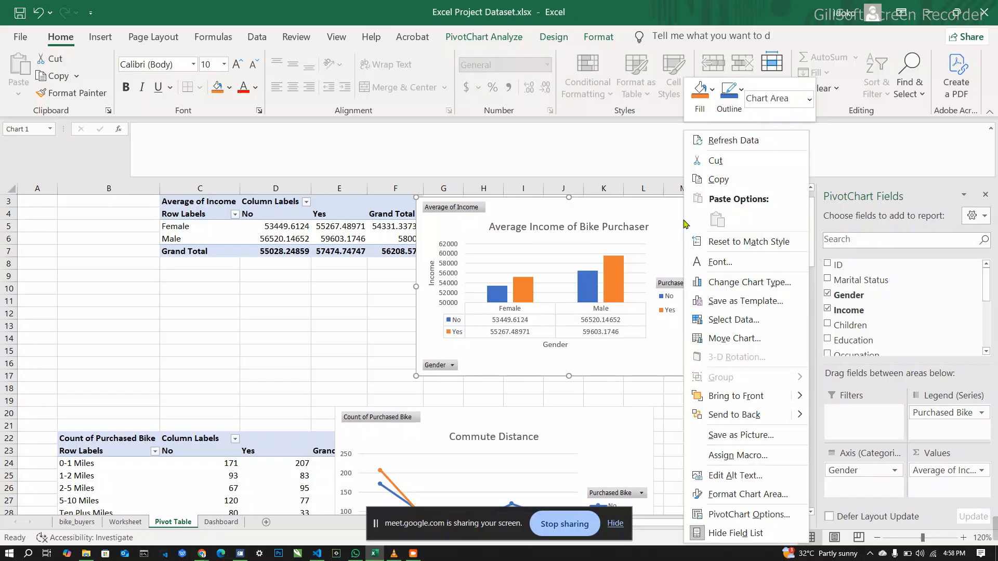
click(726, 183)
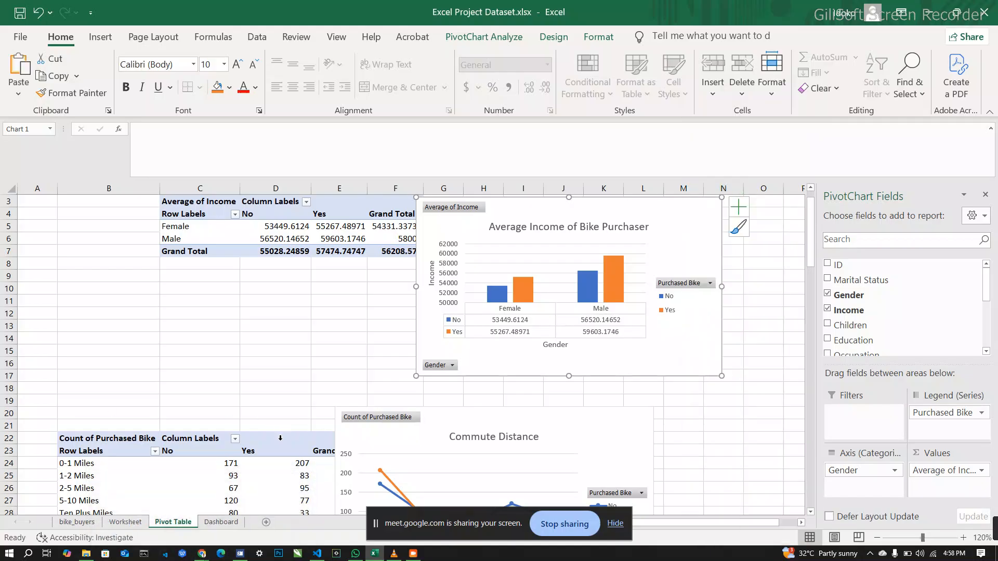
click(229, 523)
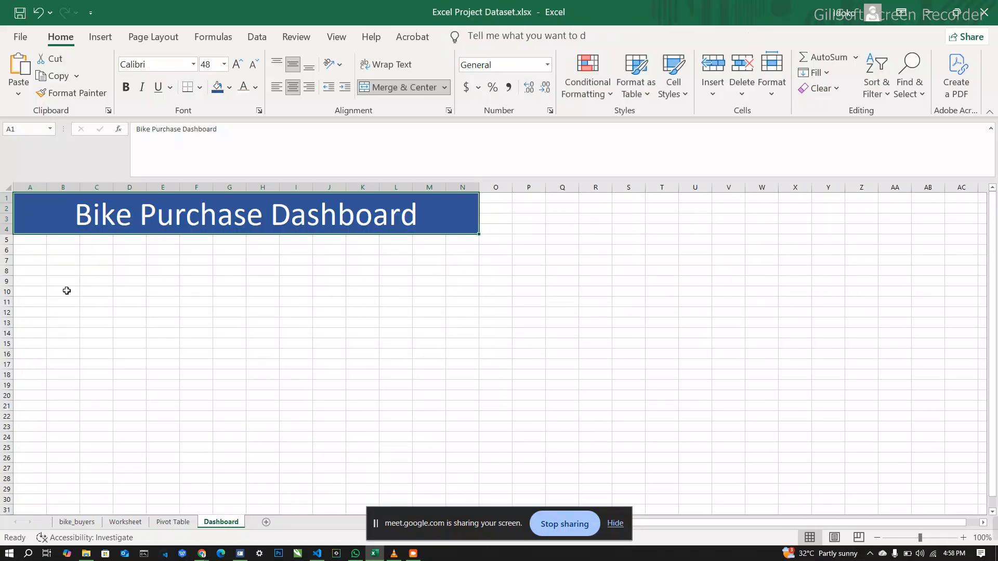
right_click(88, 278)
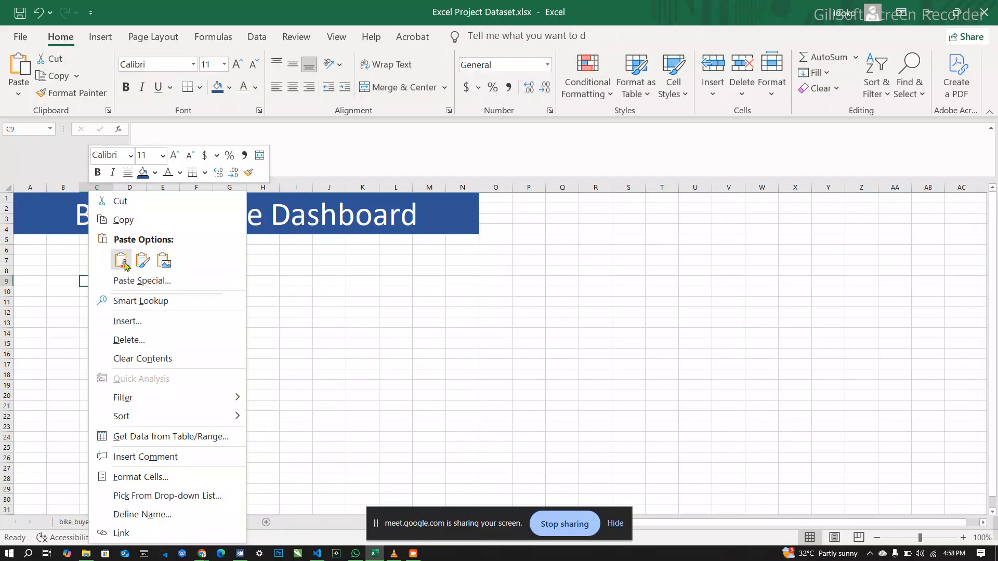
click(122, 260)
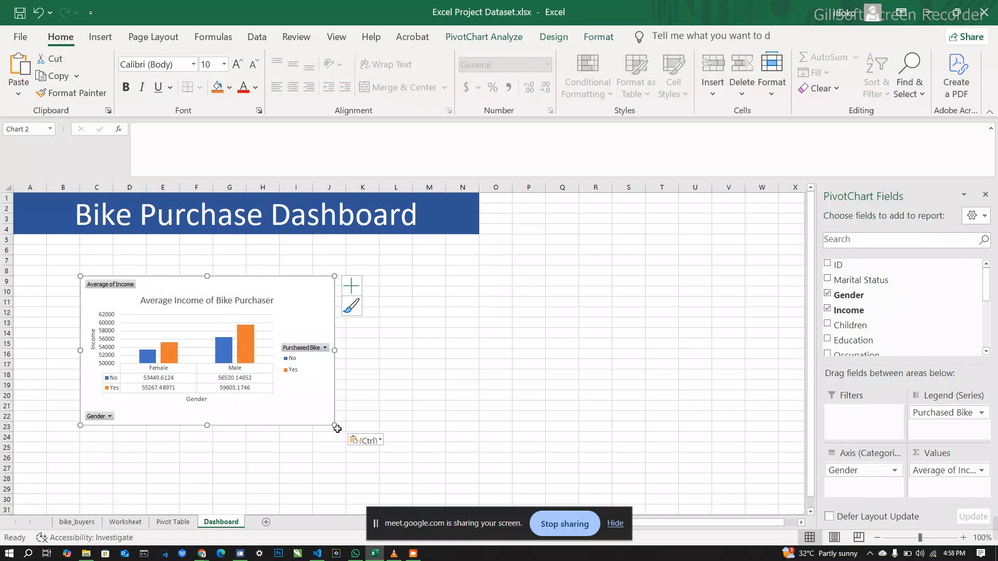
Step: Shrink the pasted income chart to span columns C through I and move it directly beneath the title banner
drag(336, 427, 294, 418)
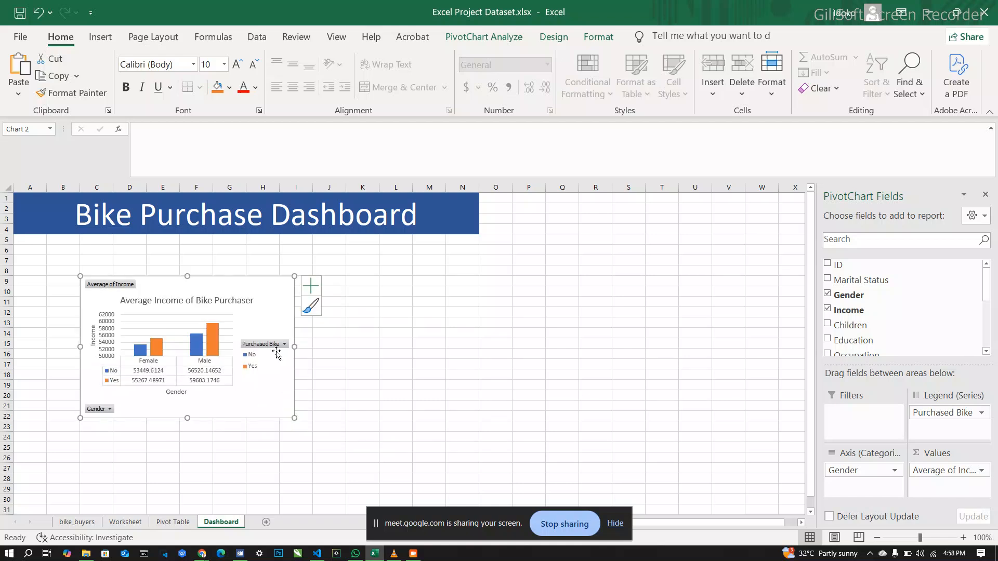
drag(274, 296, 275, 256)
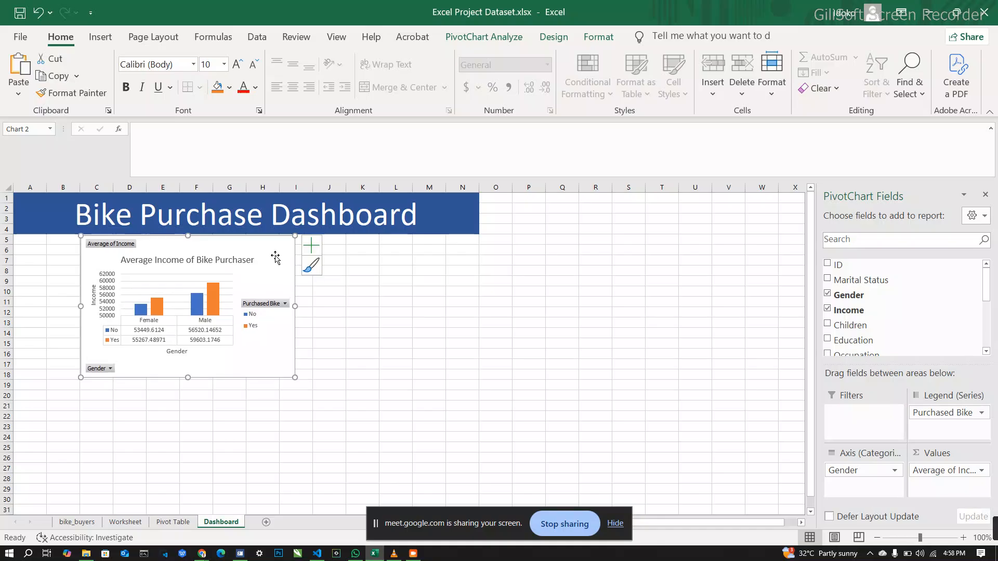
click(426, 317)
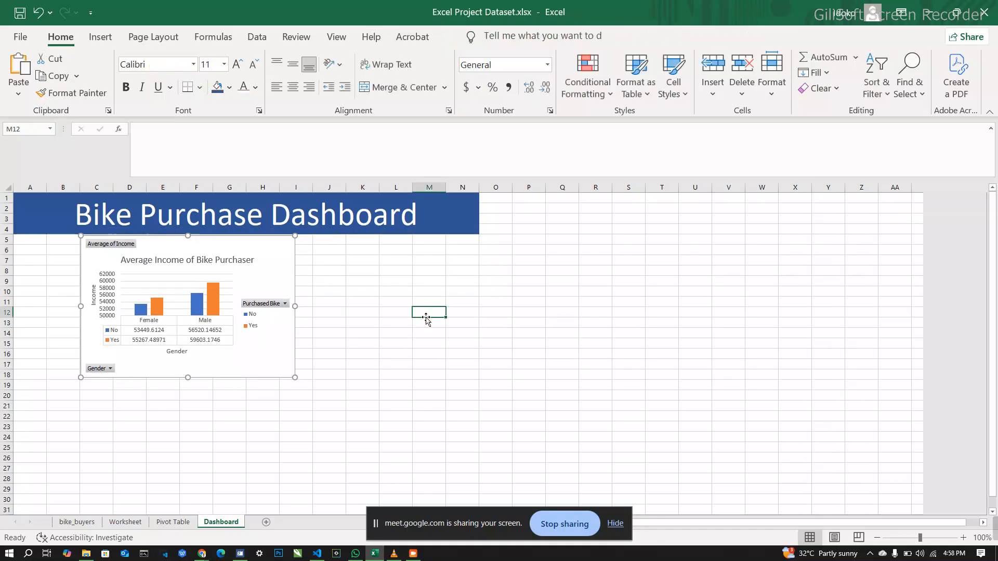
Step: Copy the Commute Distance line chart from the Pivot Table sheet and paste it at cell J17 of the Dashboard sheet
click(182, 523)
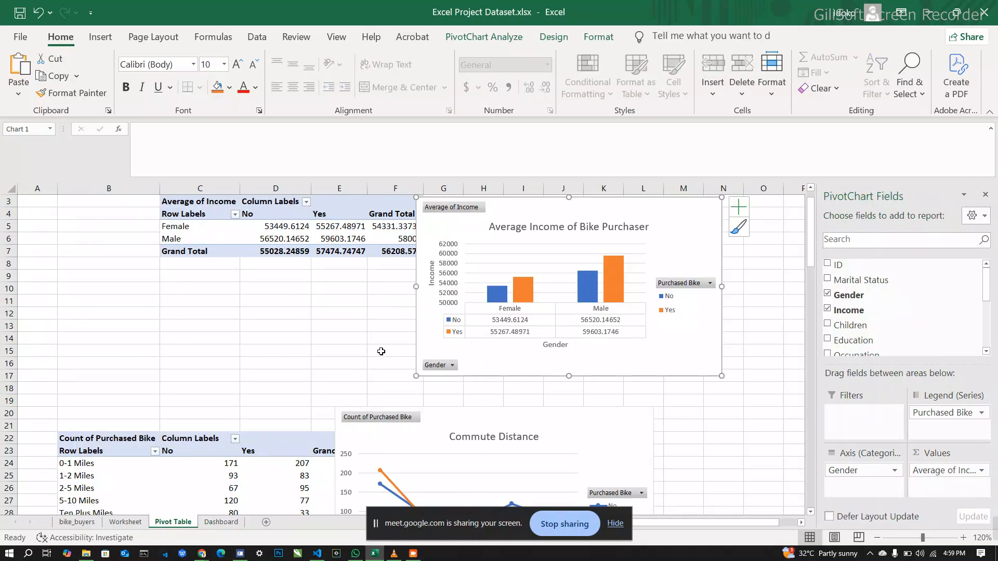
scroll(331, 357, down, 3)
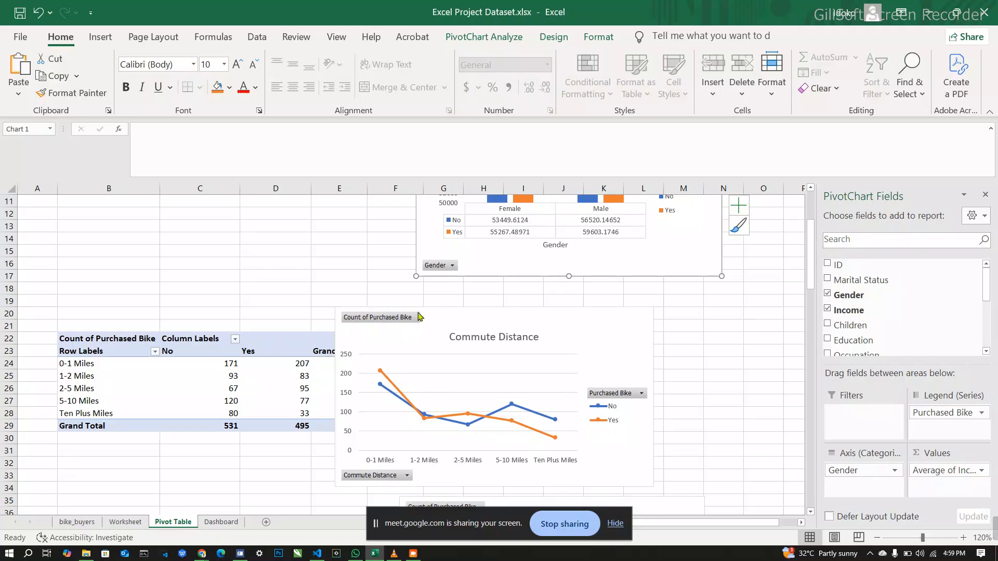
right_click(457, 322)
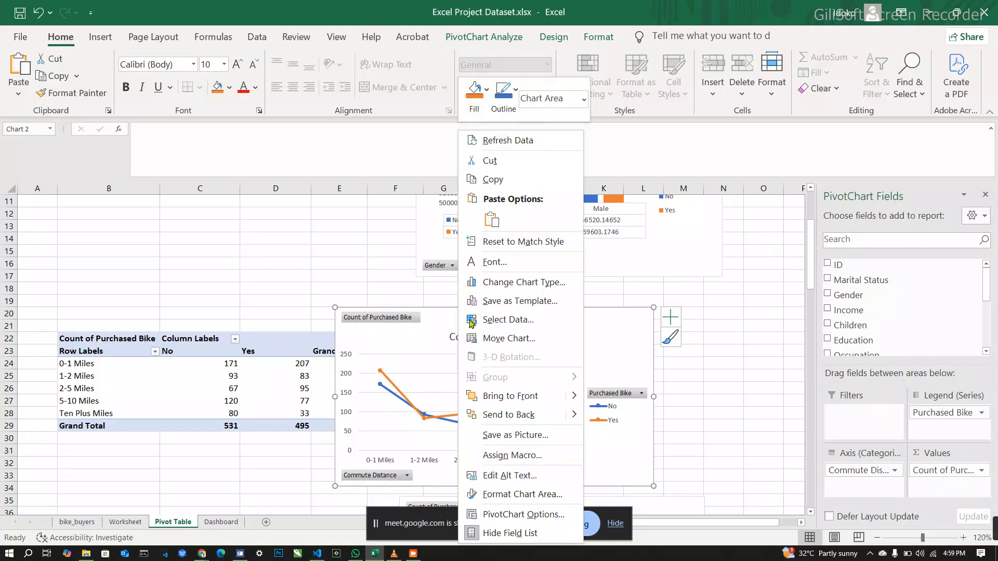
click(514, 181)
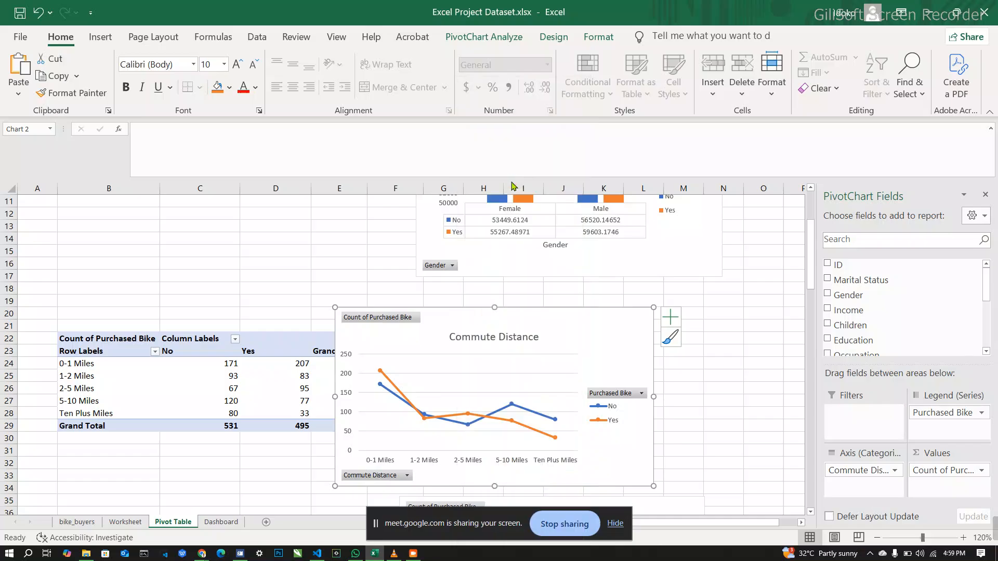
click(222, 521)
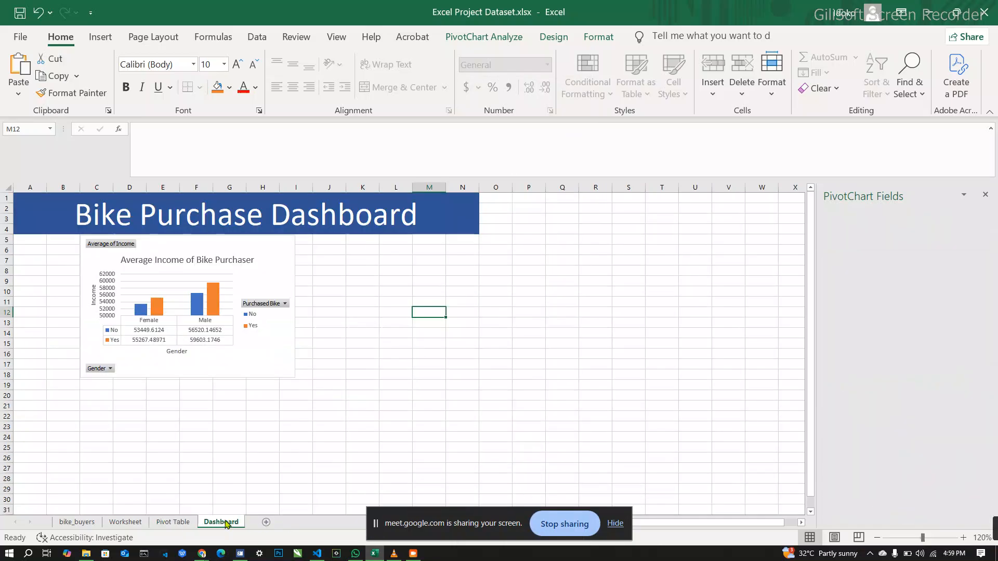
right_click(341, 365)
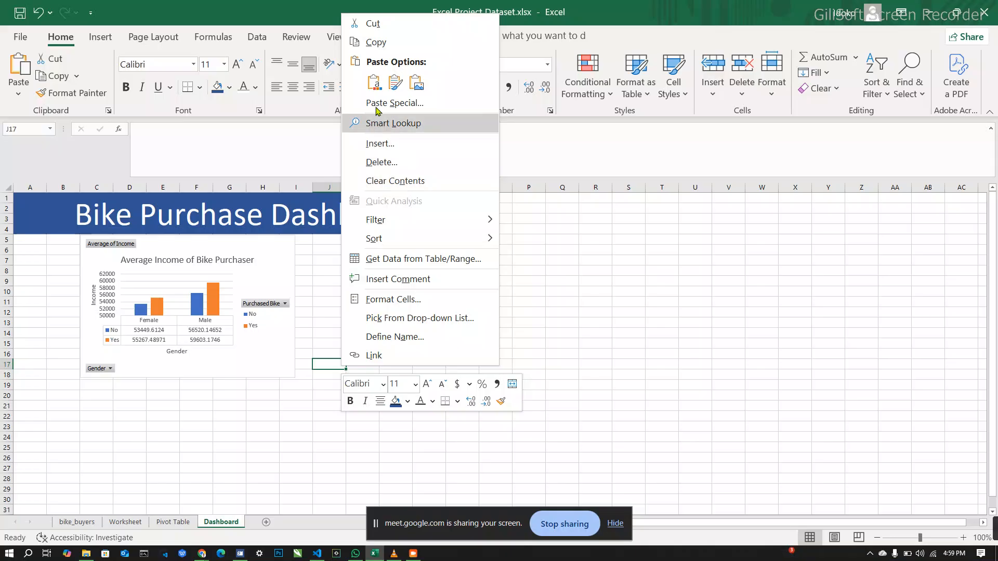
click(374, 84)
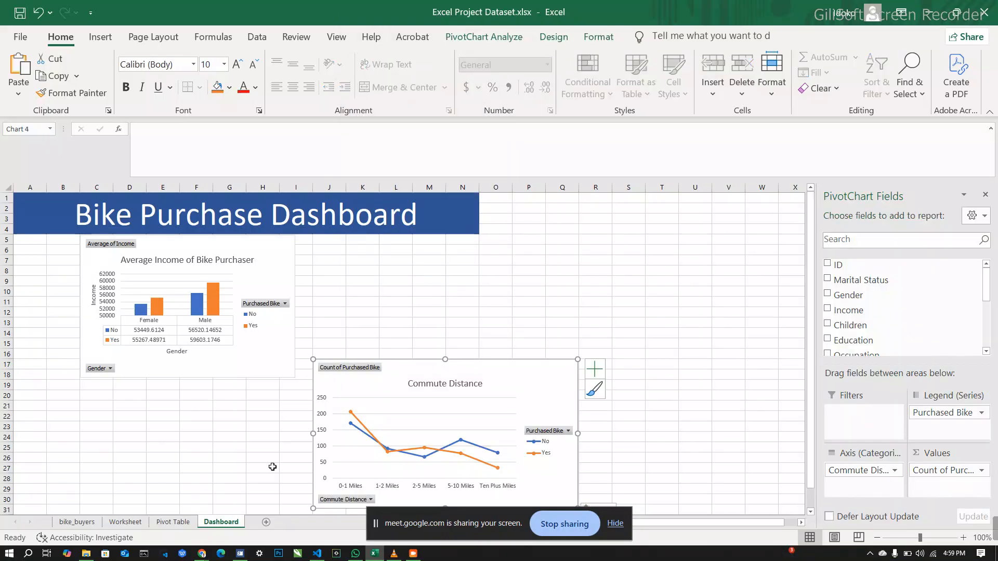
Step: Copy the Bike Purchase by Age Range pie chart from the Pivot Table sheet and paste it at cell T18 of the Dashboard sheet
click(173, 522)
scroll(263, 429, down, 5)
scroll(264, 430, down, 4)
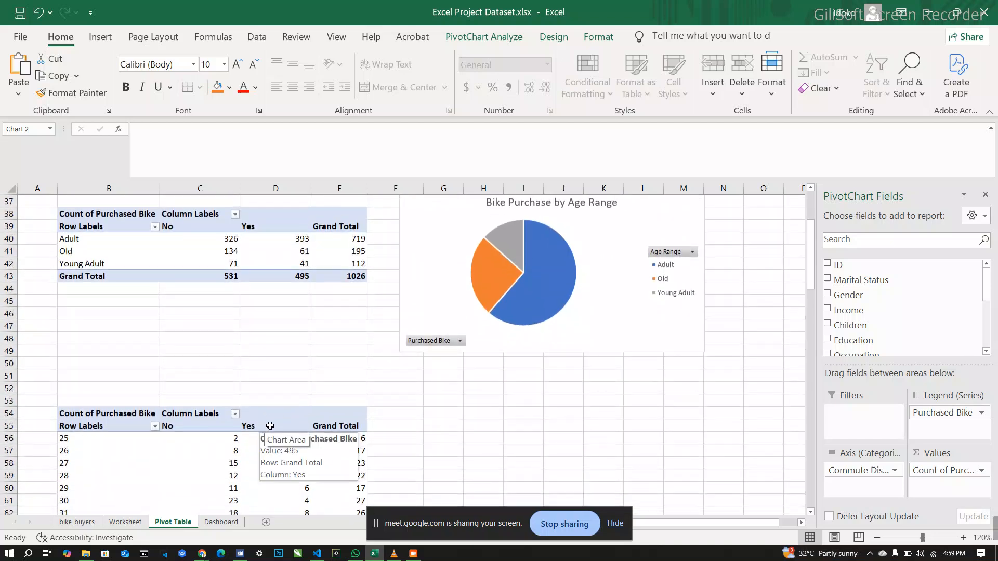
click(448, 310)
right_click(448, 310)
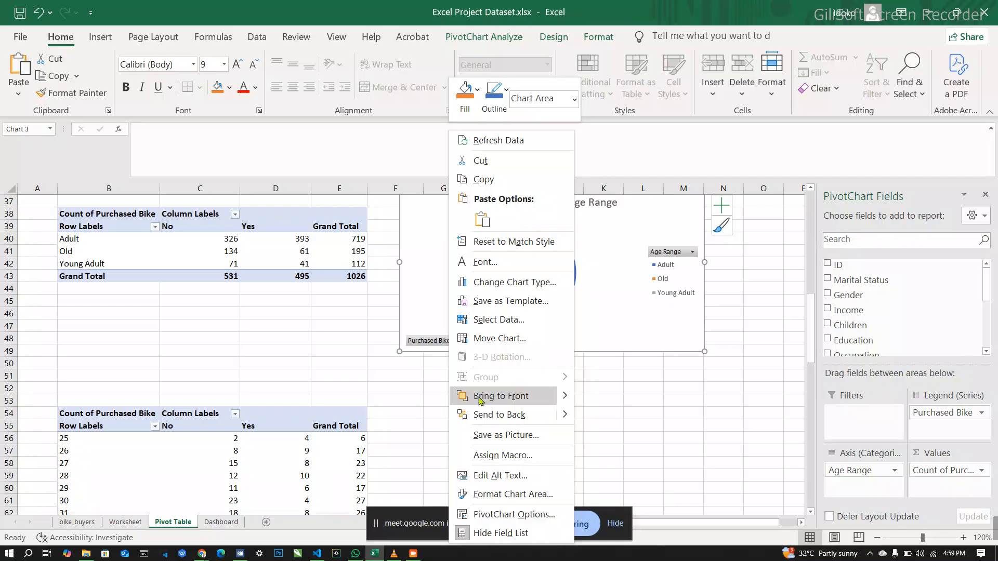
click(482, 180)
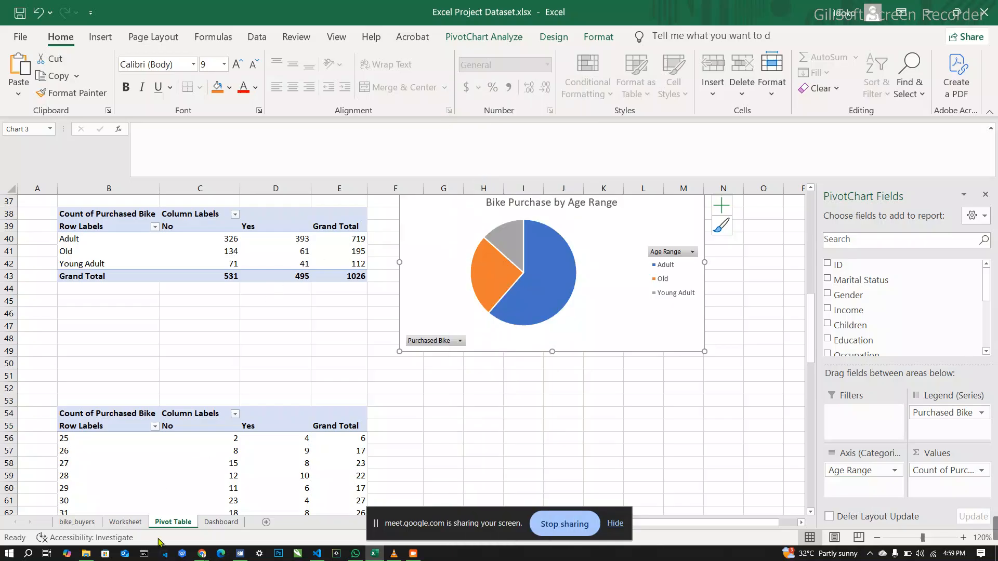
click(220, 522)
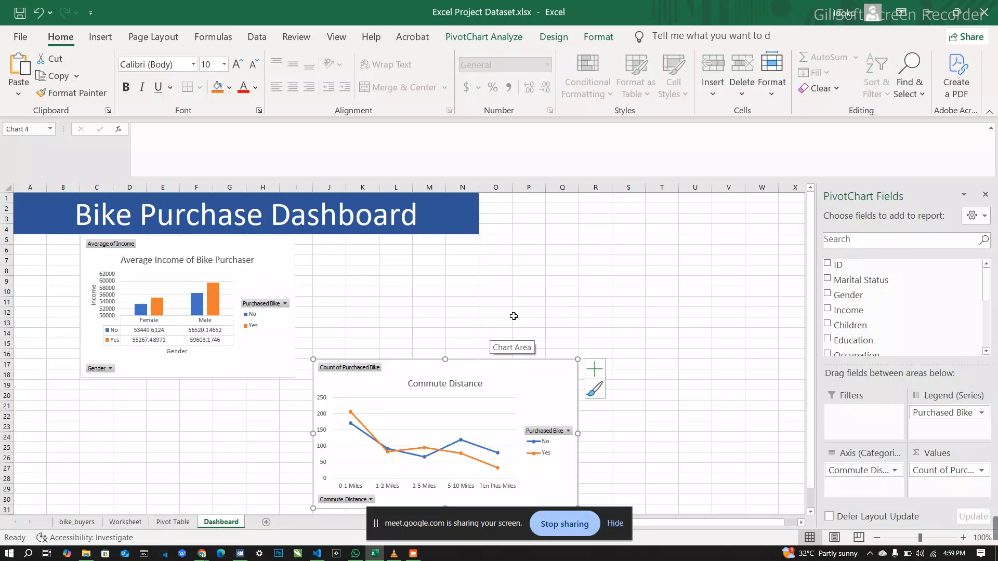
click(662, 375)
right_click(661, 374)
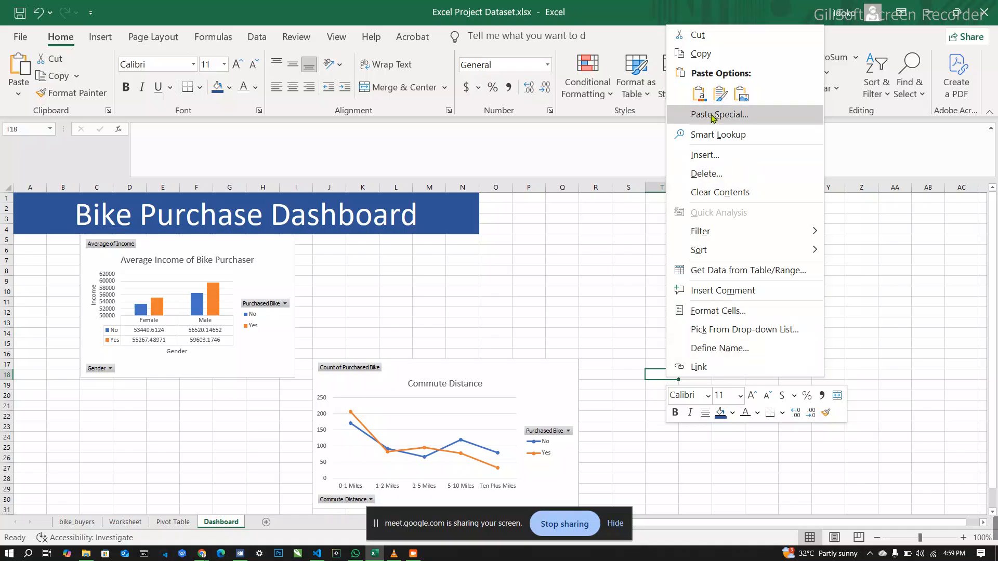
click(699, 94)
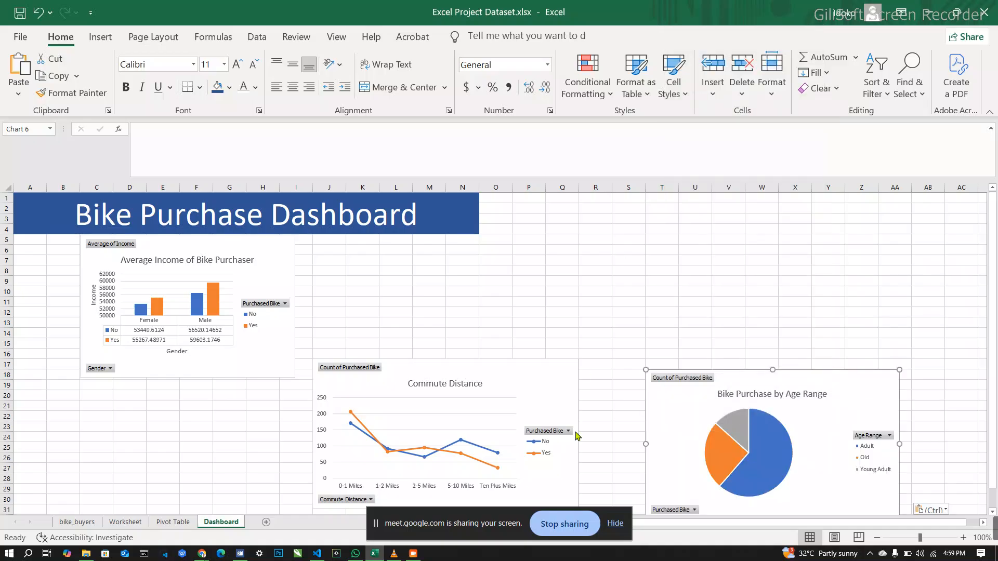
Step: Move the Commute Distance chart directly below the income chart and widen it to the title banner's right edge at column N
drag(528, 375, 297, 391)
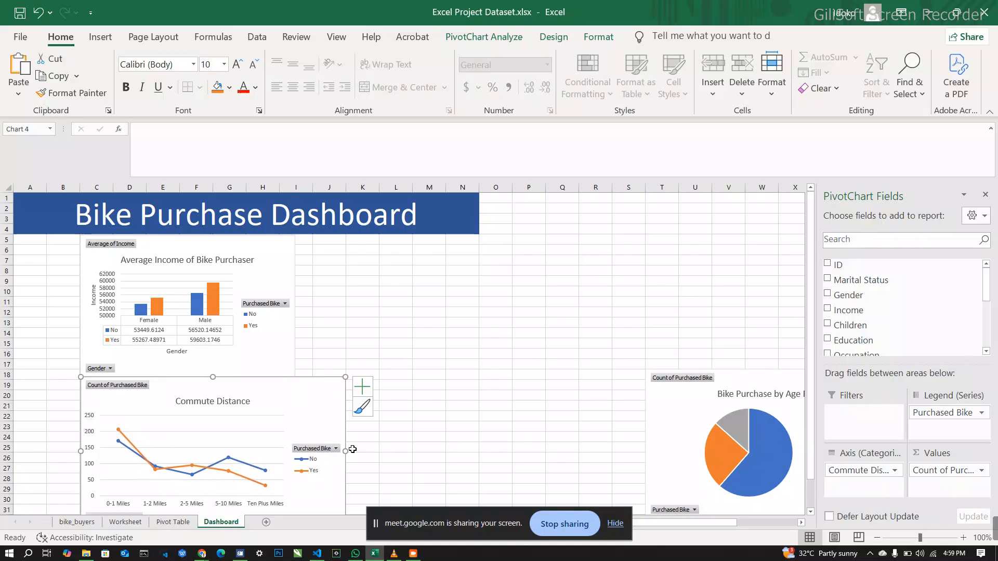
drag(345, 452, 478, 459)
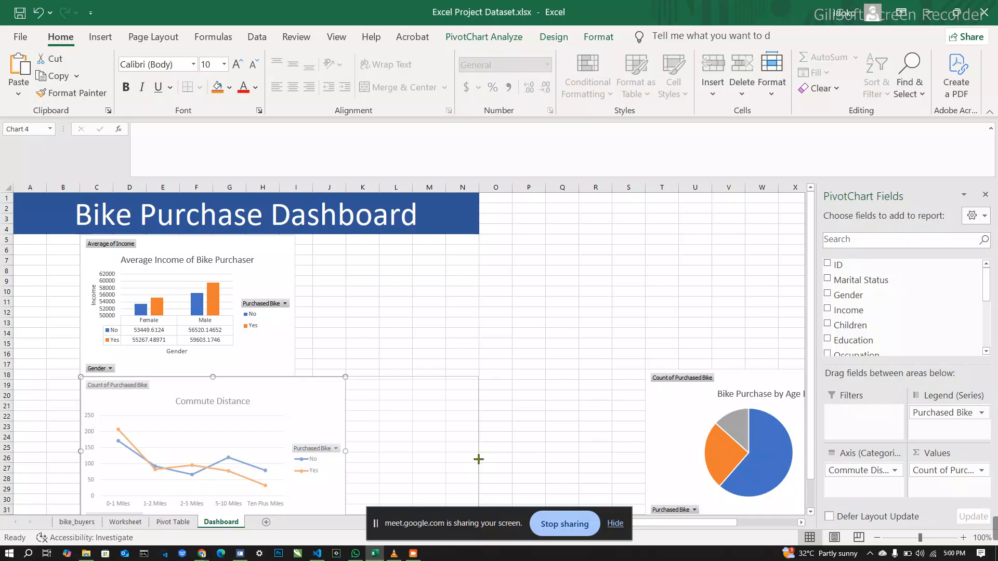
drag(479, 459, 479, 460)
Step: Place the Age Range pie chart to the right of the income chart and resize it to fit between the title banner and the Commute Distance chart
drag(673, 412, 319, 272)
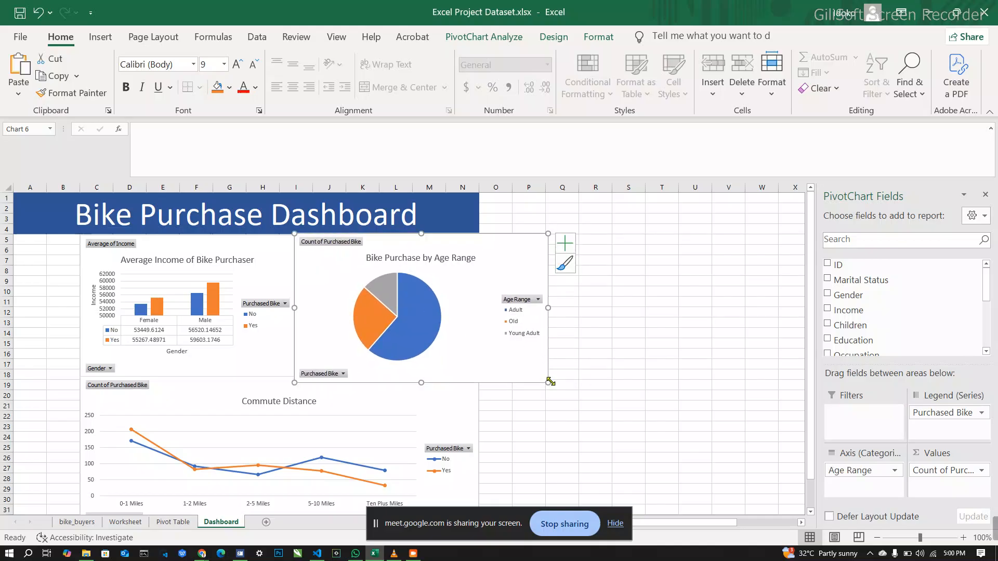
drag(550, 383, 480, 372)
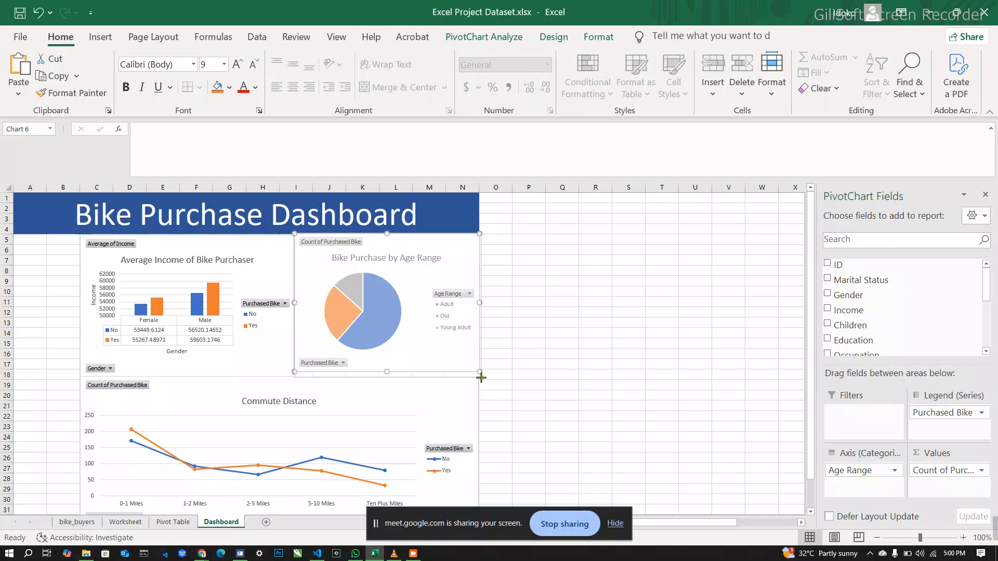
drag(480, 375, 480, 375)
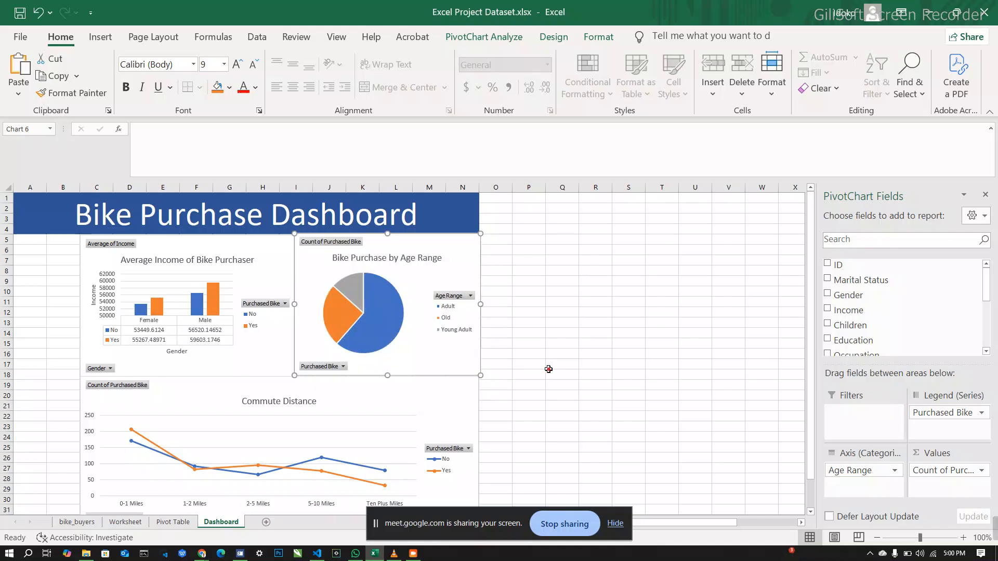
click(549, 367)
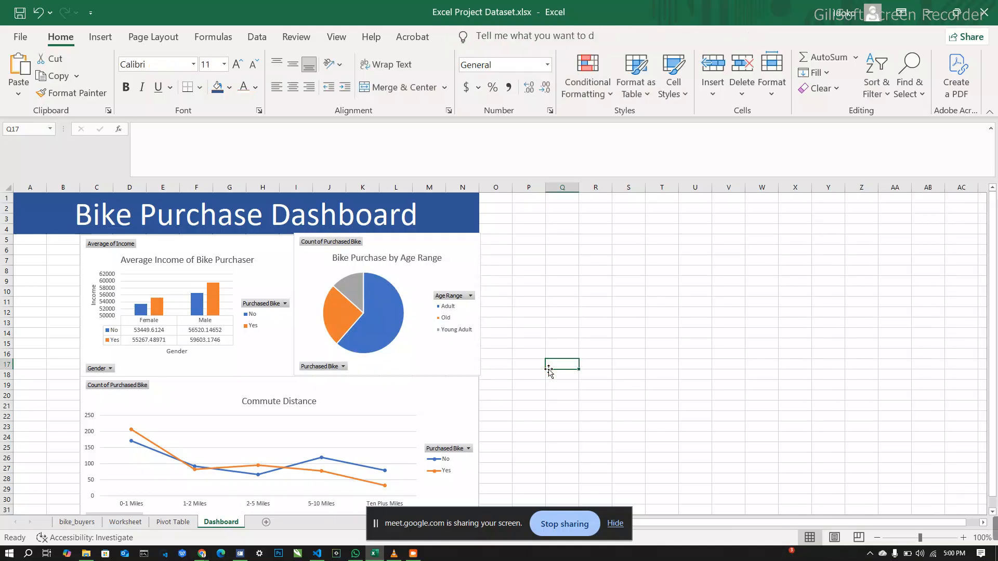
click(474, 307)
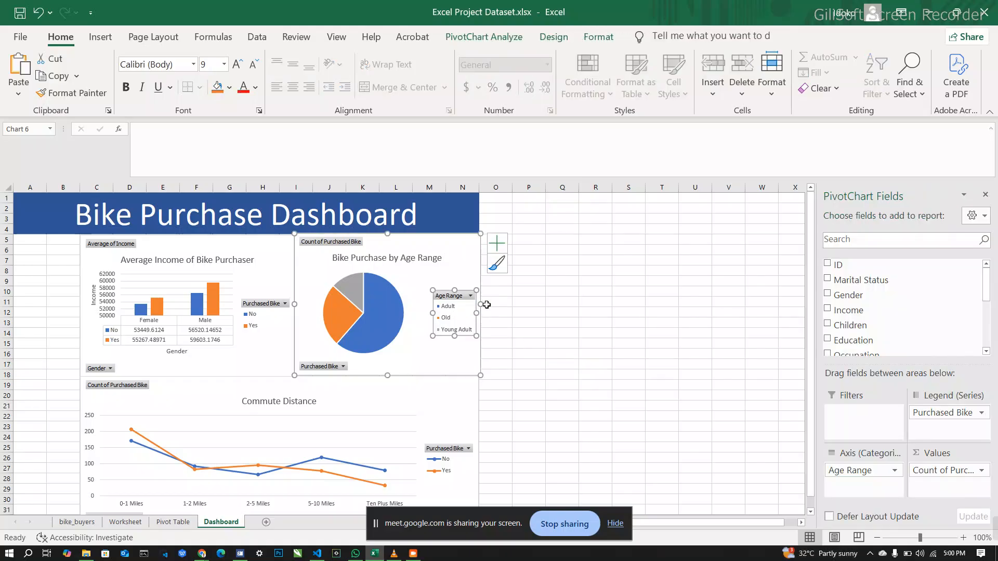
click(473, 277)
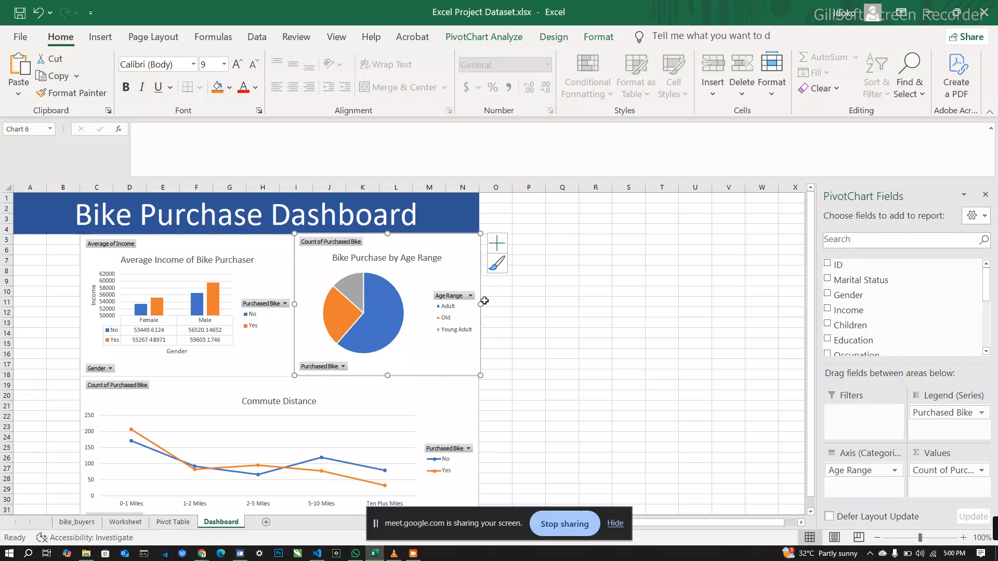
drag(483, 305, 479, 305)
click(531, 321)
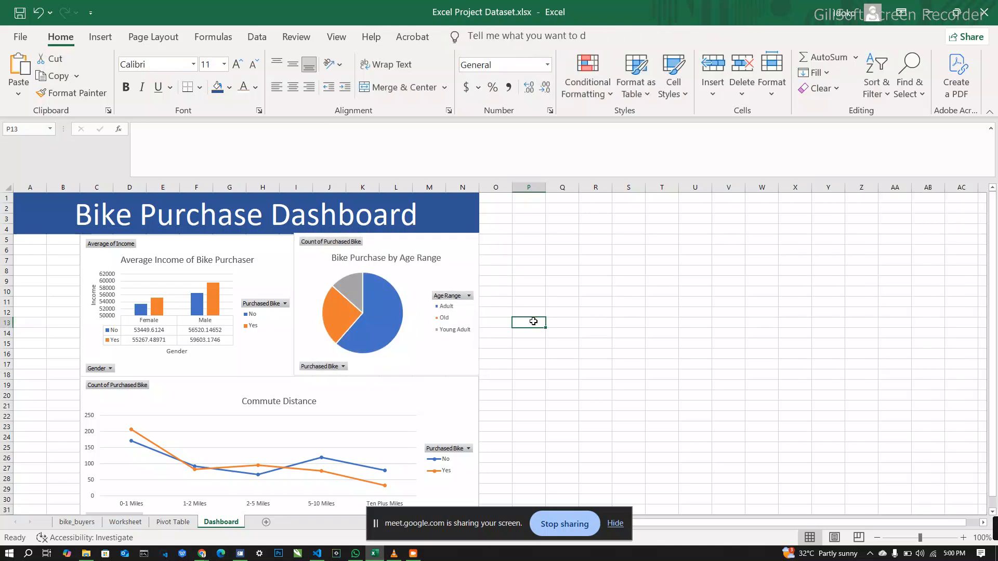
click(562, 326)
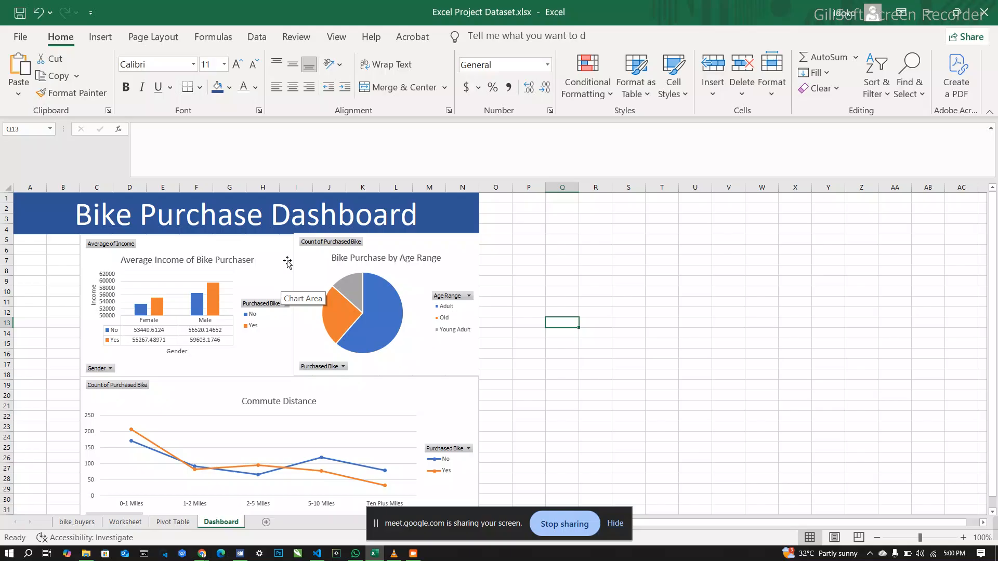
Step: Lower the top edge of the Age Range pie chart slightly to align it with the top of the Average Income chart
click(281, 284)
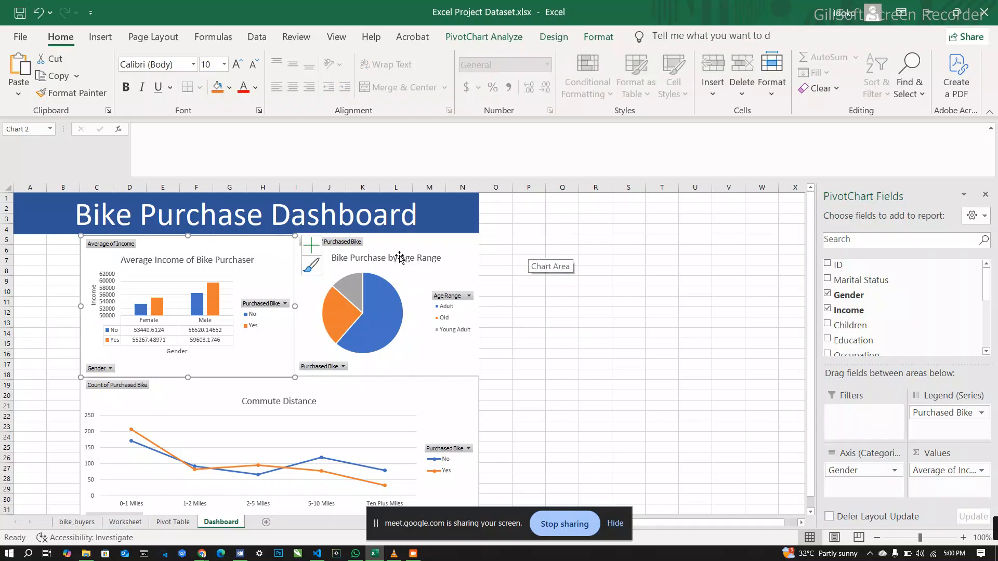
click(447, 252)
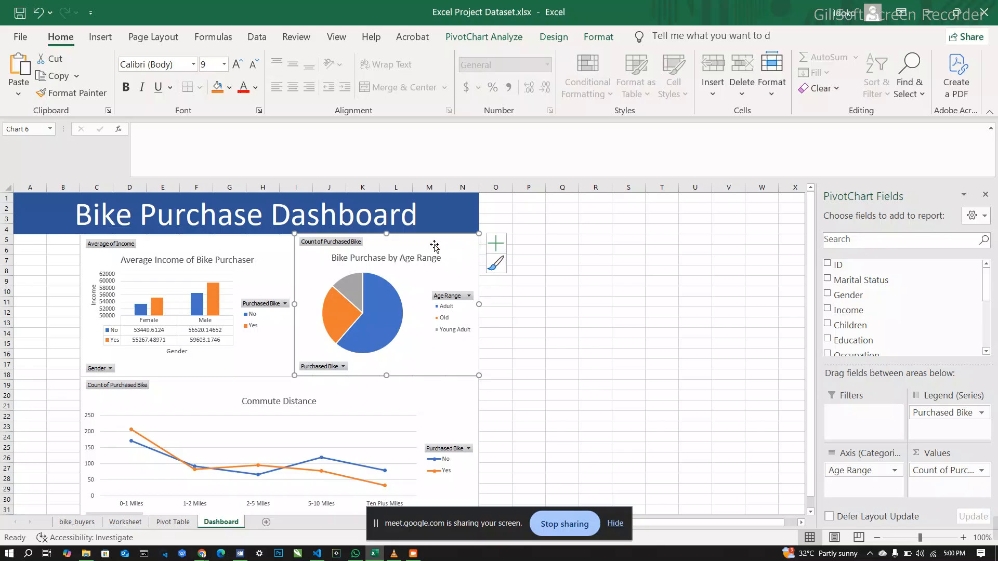
drag(385, 232, 386, 235)
click(554, 237)
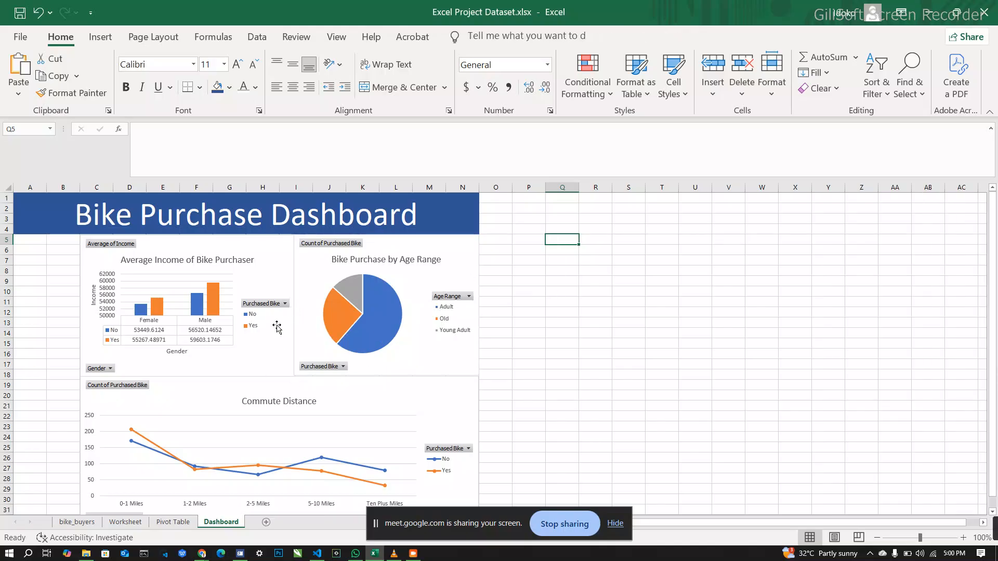
Step: Insert a Gender slicer for the Average Income of Bike Purchaser chart
click(286, 343)
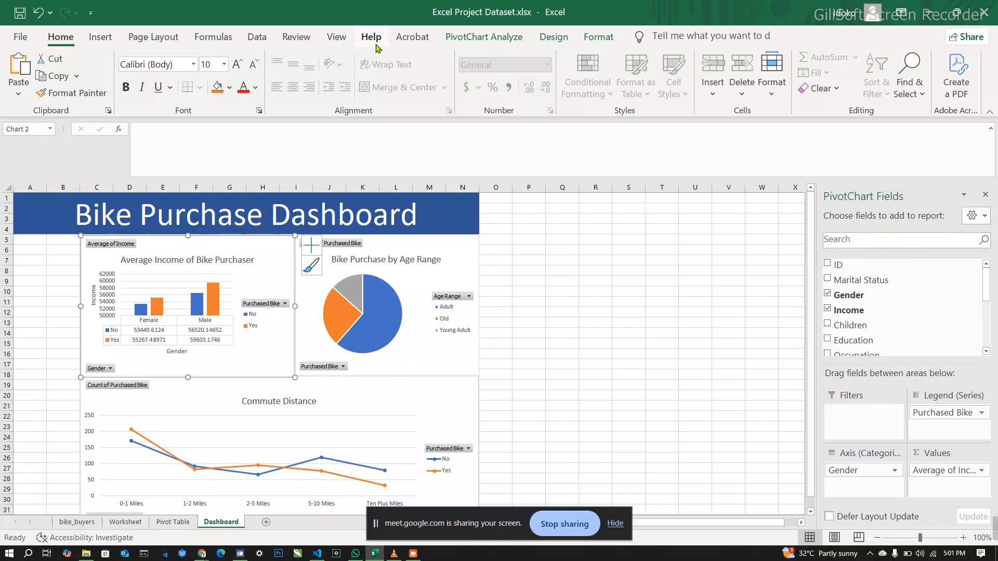
click(486, 38)
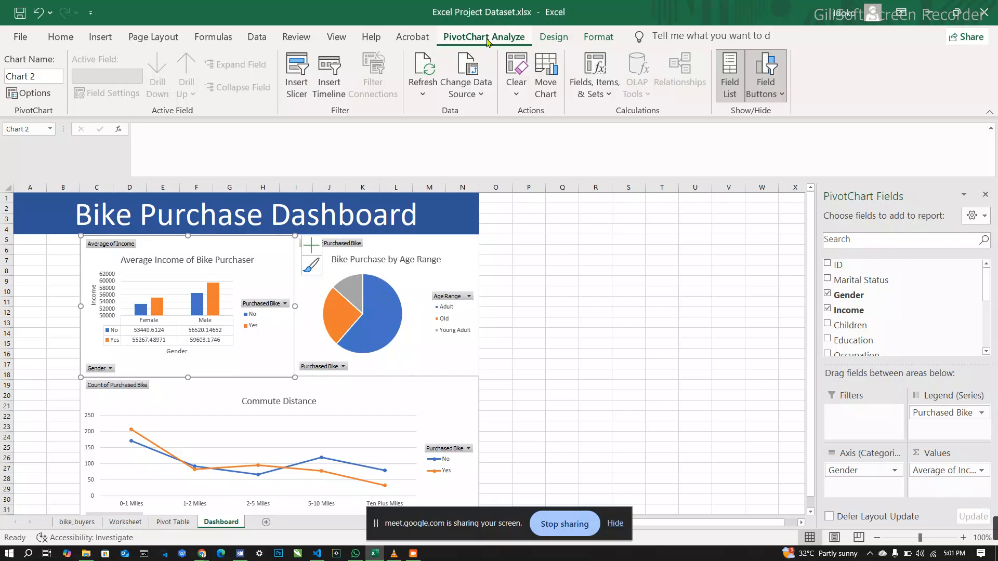
click(297, 73)
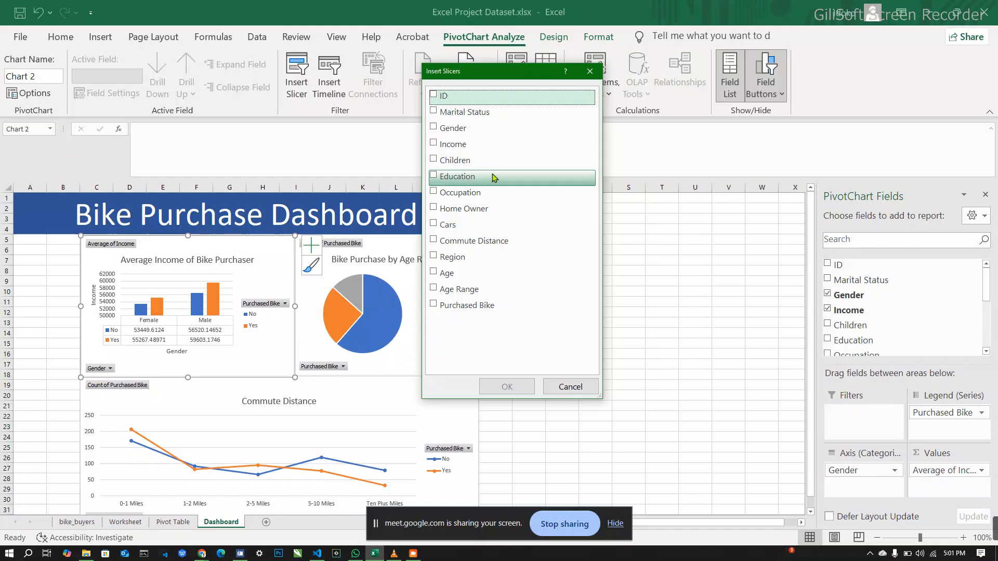
click(495, 139)
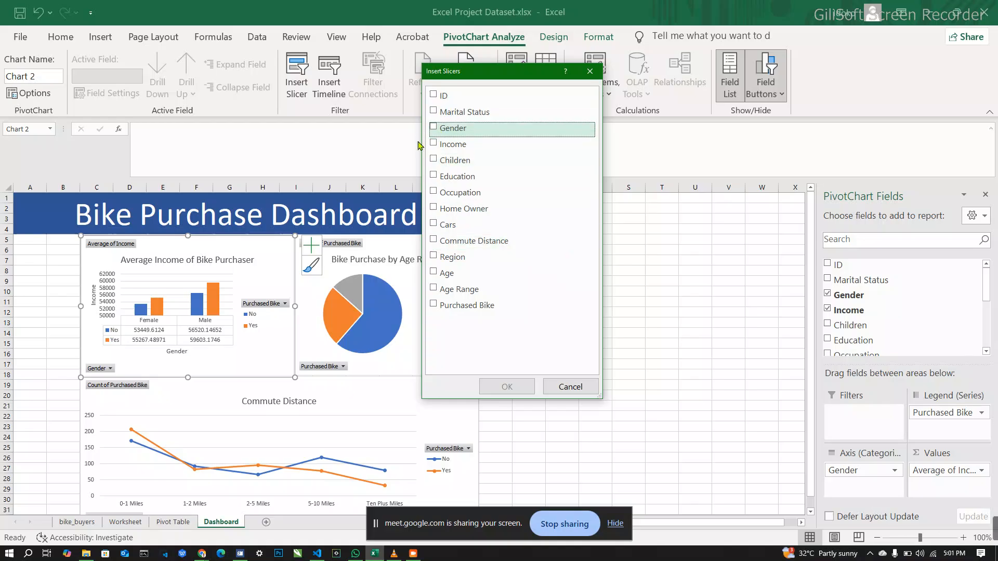
click(434, 128)
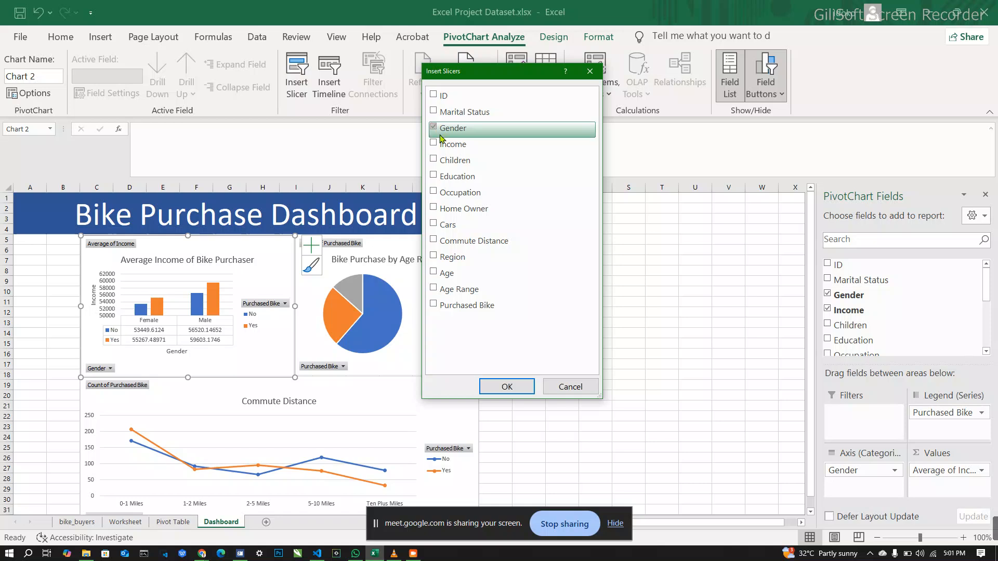
click(507, 387)
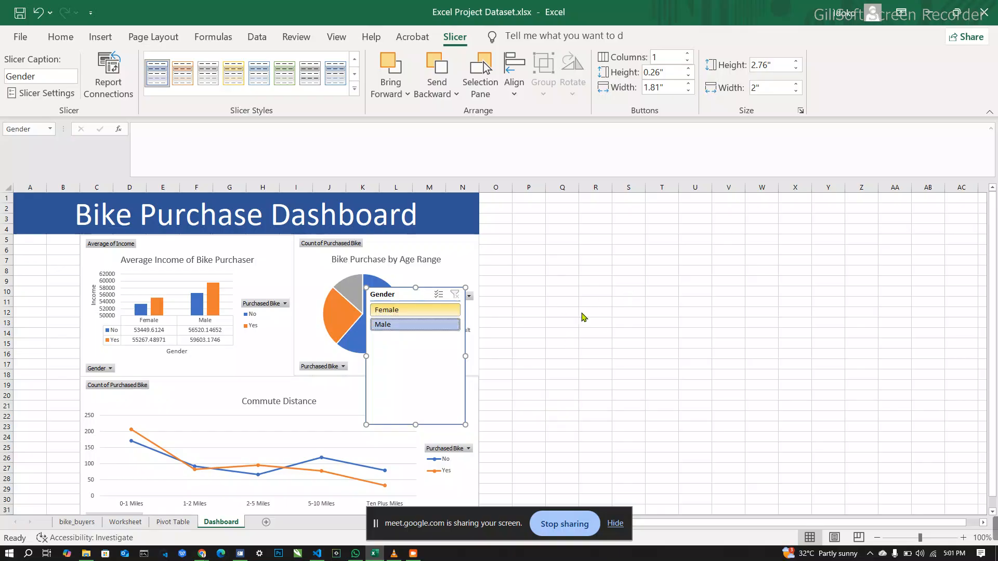
Step: Filter the Gender slicer to Female and fit it into columns A and B under the title banner, about 1.33" wide
click(437, 310)
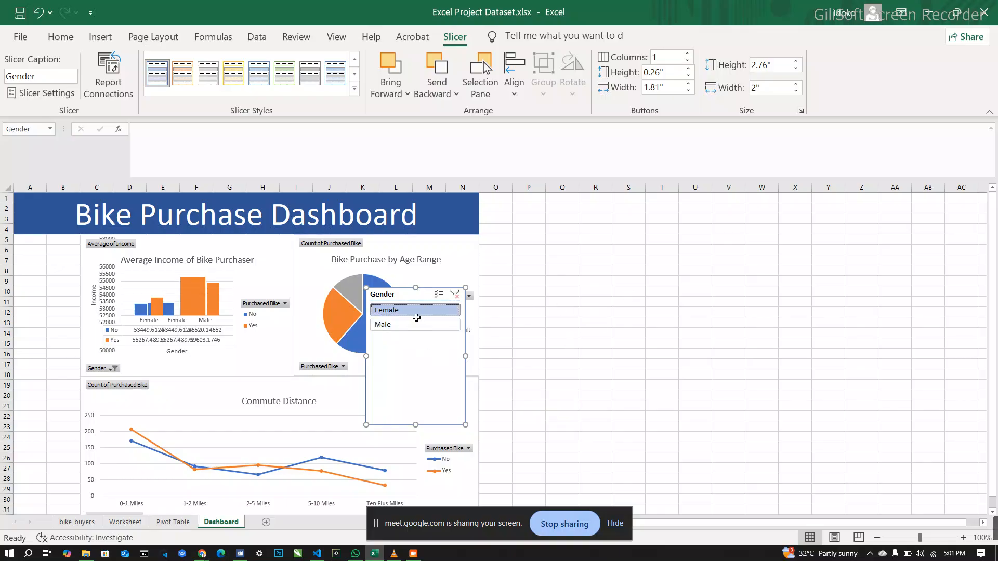
drag(409, 295, 57, 240)
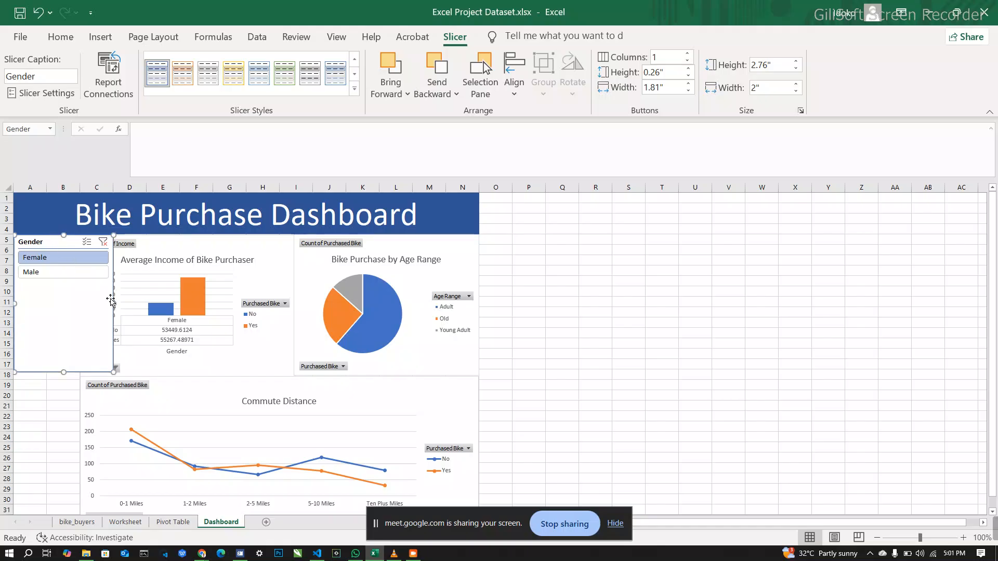
drag(113, 304, 80, 311)
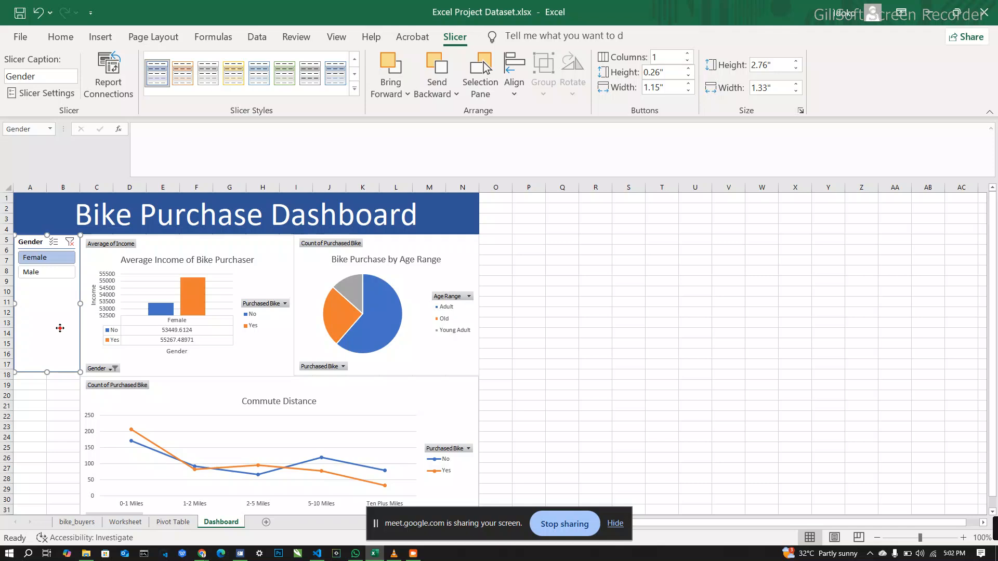
Step: Switch the Gender slicer to Male and back to Female, and shorten the slicer to about 1.1" high
click(58, 273)
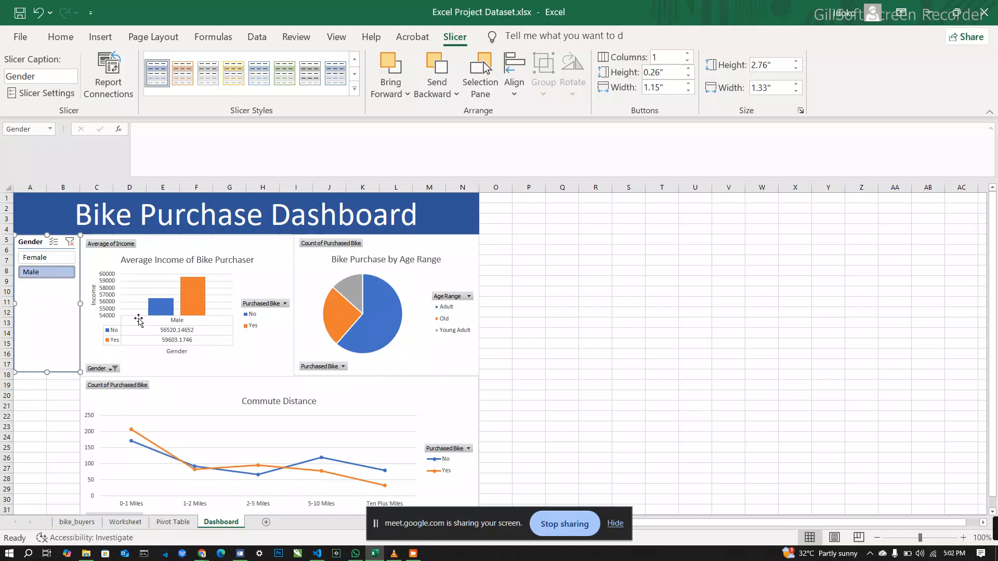
click(61, 263)
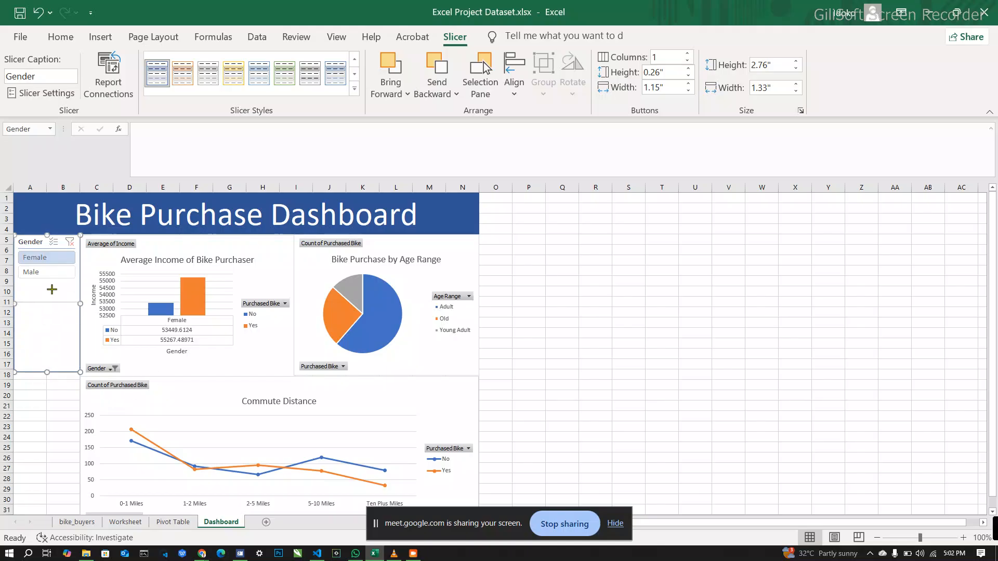
drag(53, 289, 53, 290)
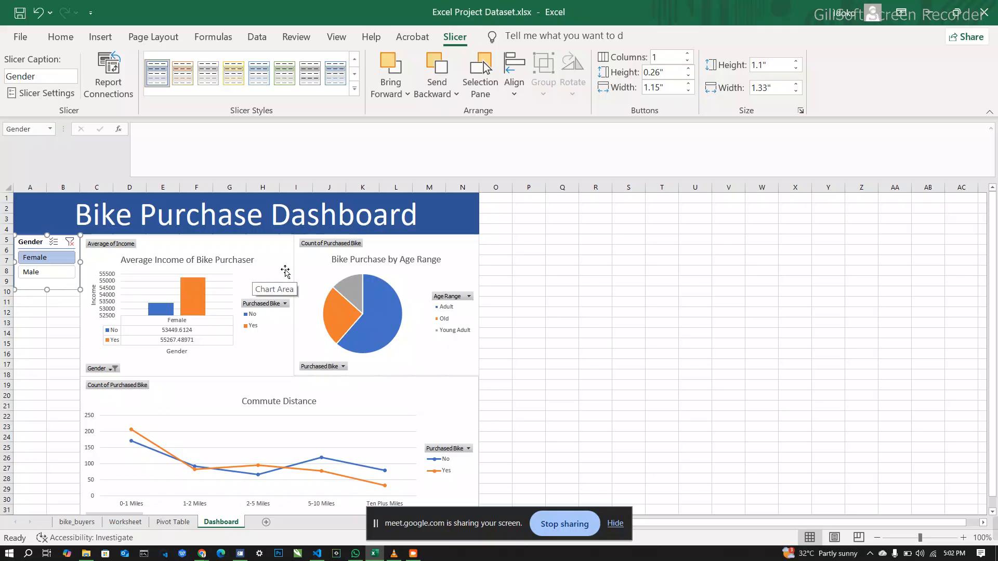
Step: Select the three charts along with the Gender slicer and connect the slicer to PivotTable2, PivotTable3 and PivotTable4 as well
ctrl+click(285, 269)
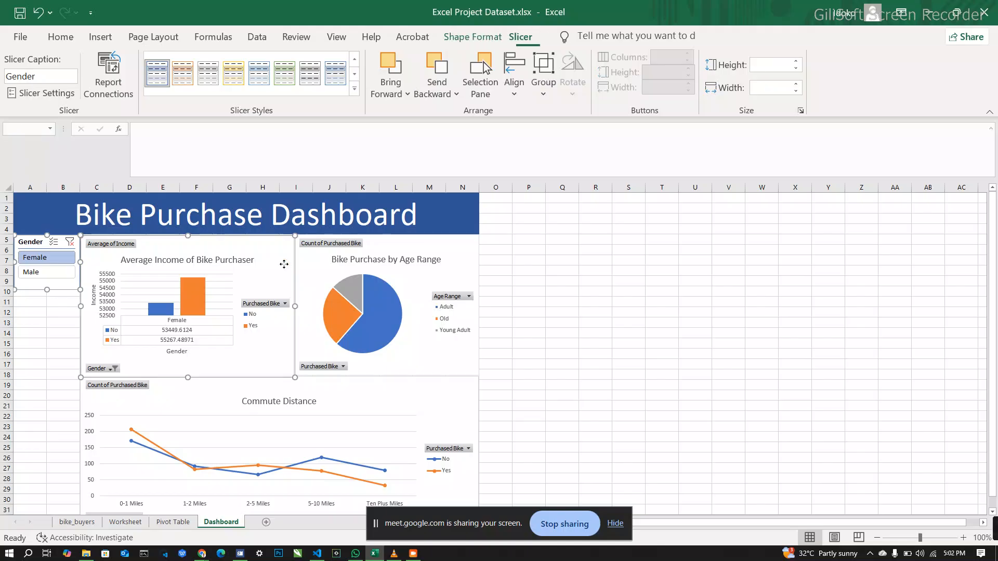
ctrl+click(309, 266)
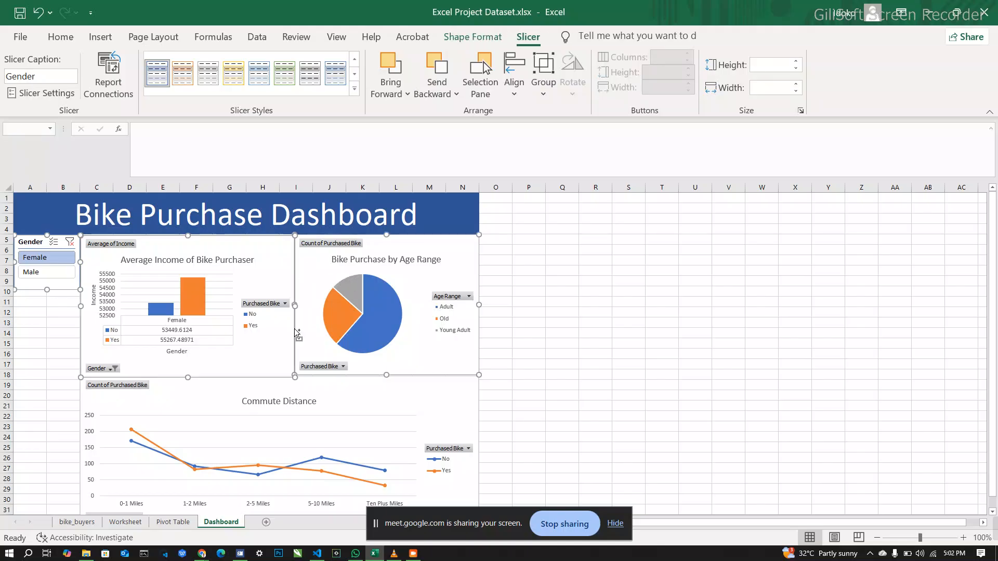
ctrl+click(343, 393)
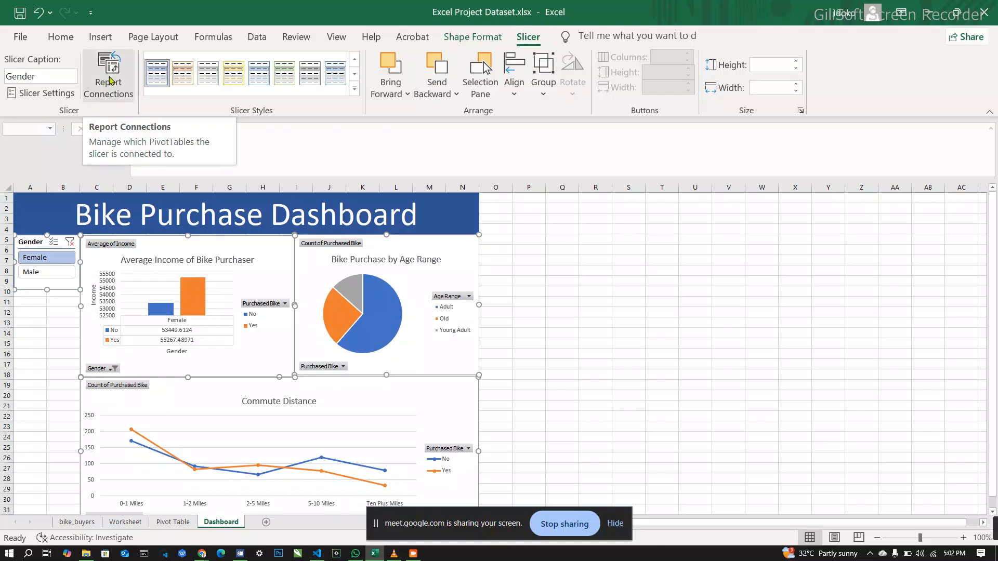
click(109, 81)
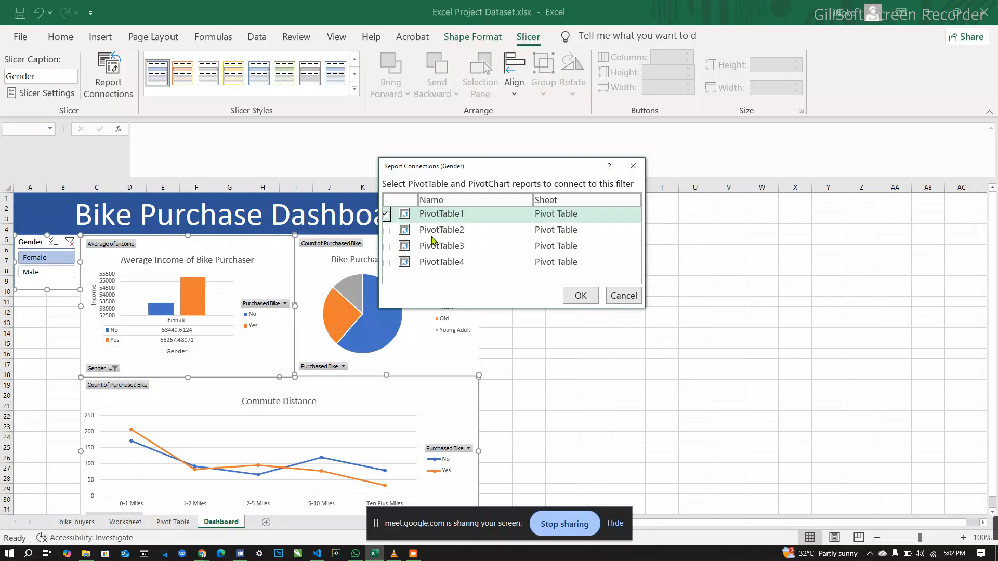
click(387, 231)
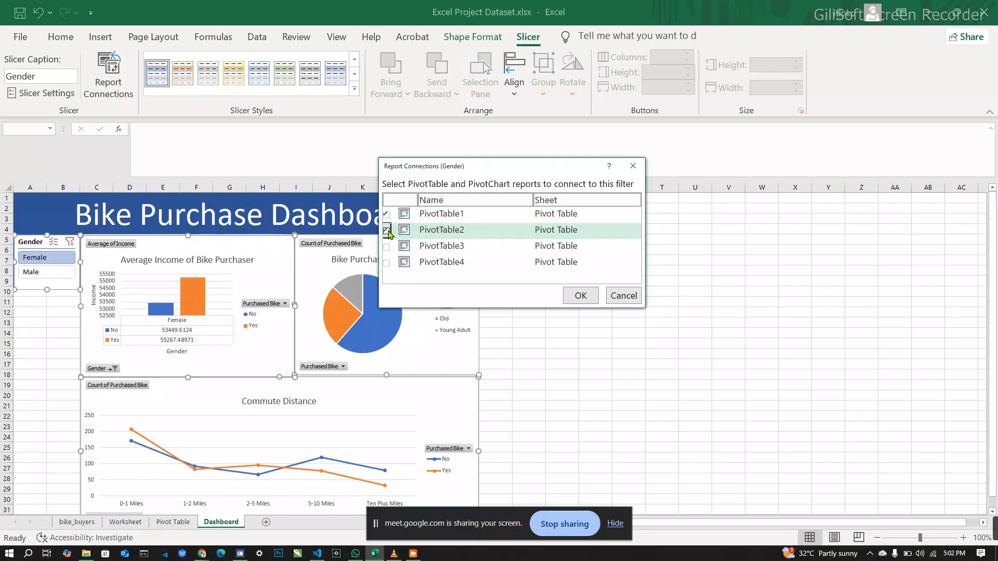
click(386, 246)
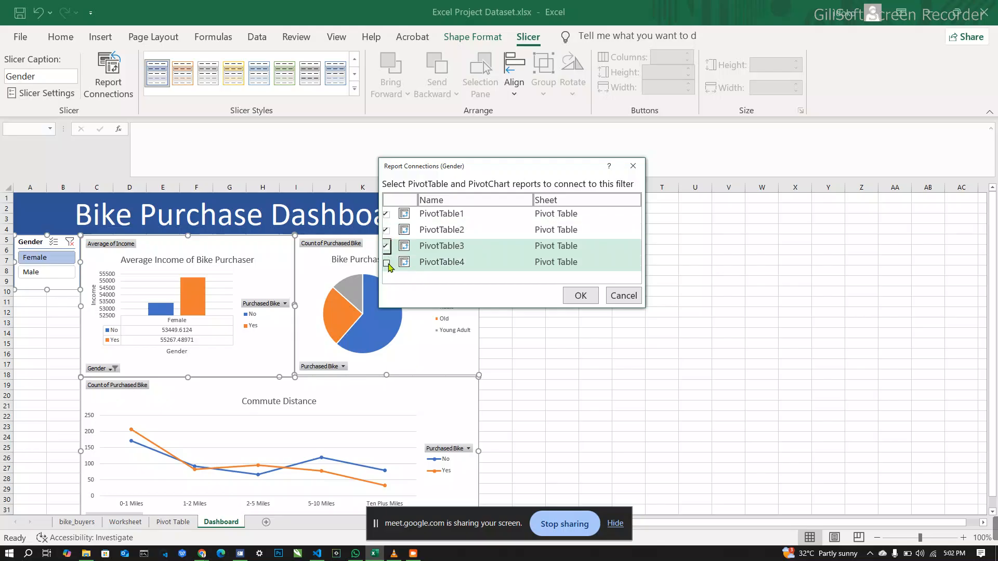
click(387, 263)
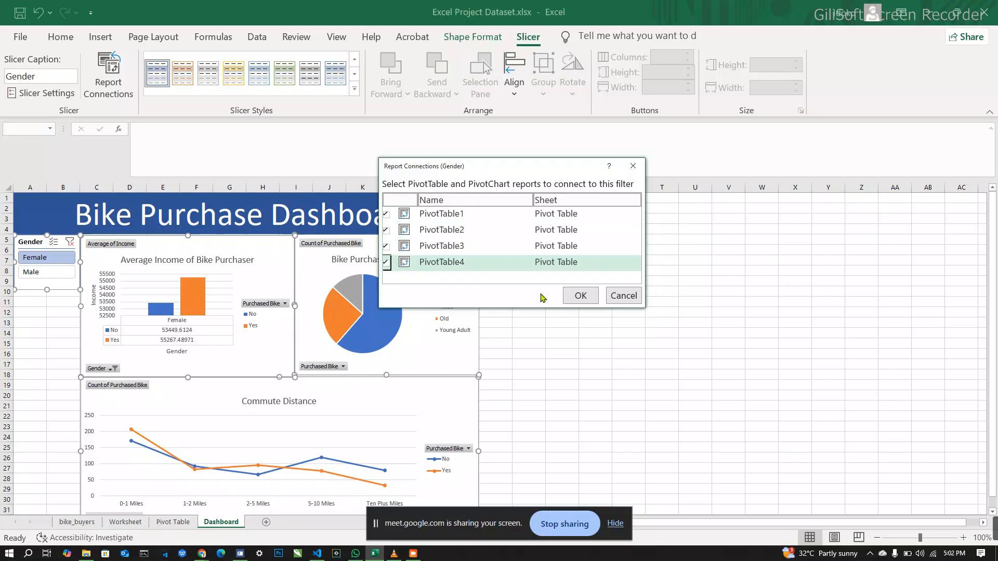
click(580, 295)
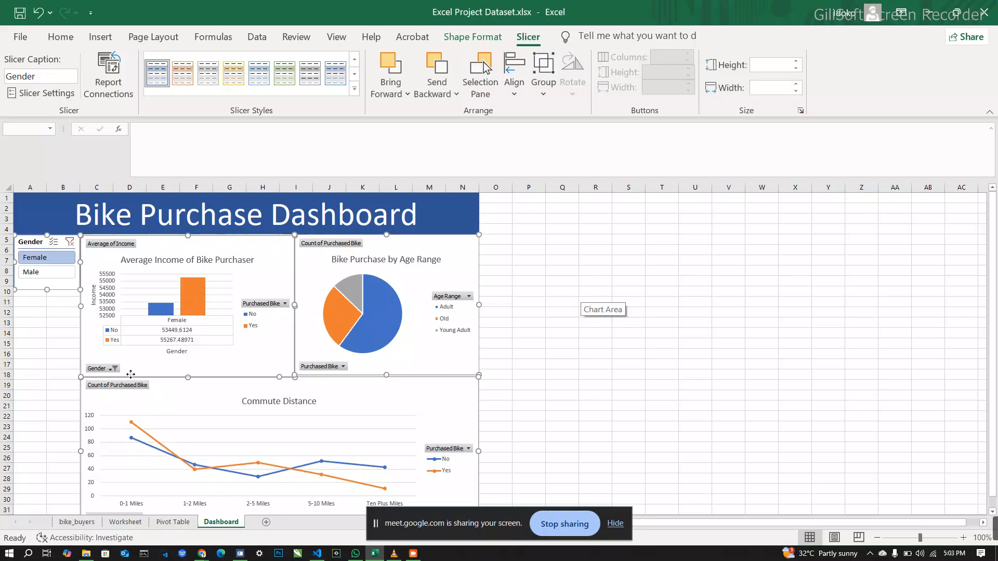
Step: Check the connected charts by filtering the Gender slicer to Male and back to Female
click(51, 275)
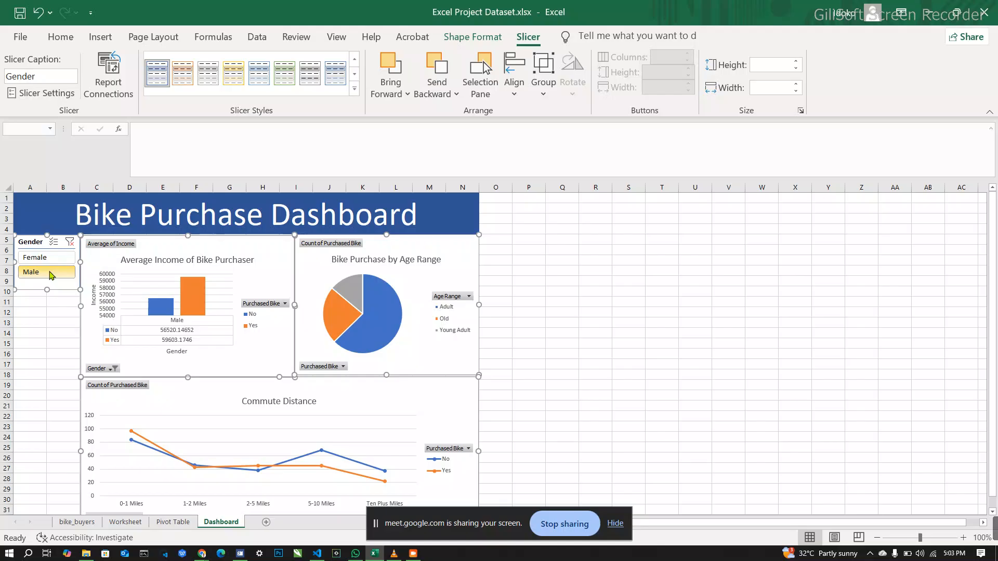
click(52, 259)
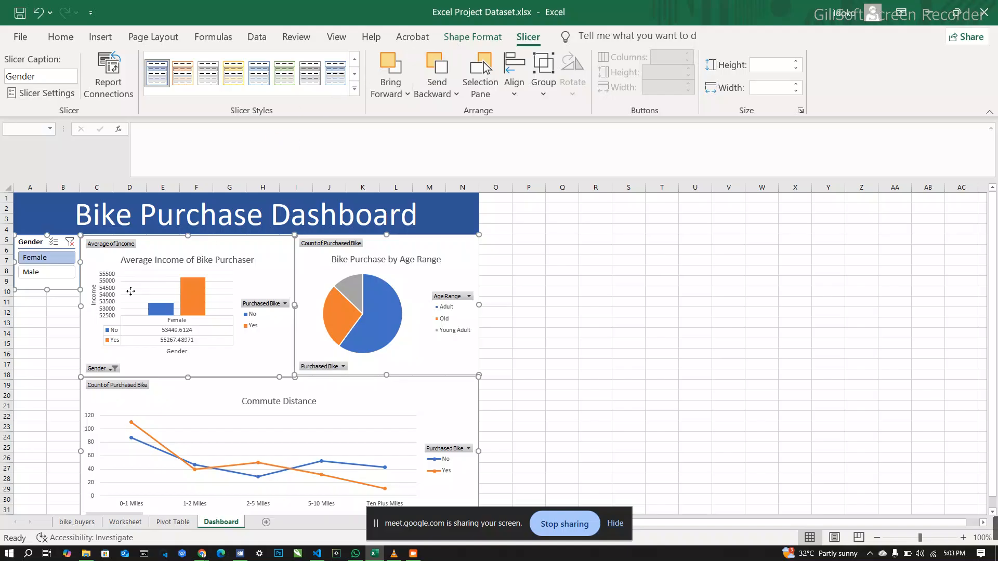
click(544, 270)
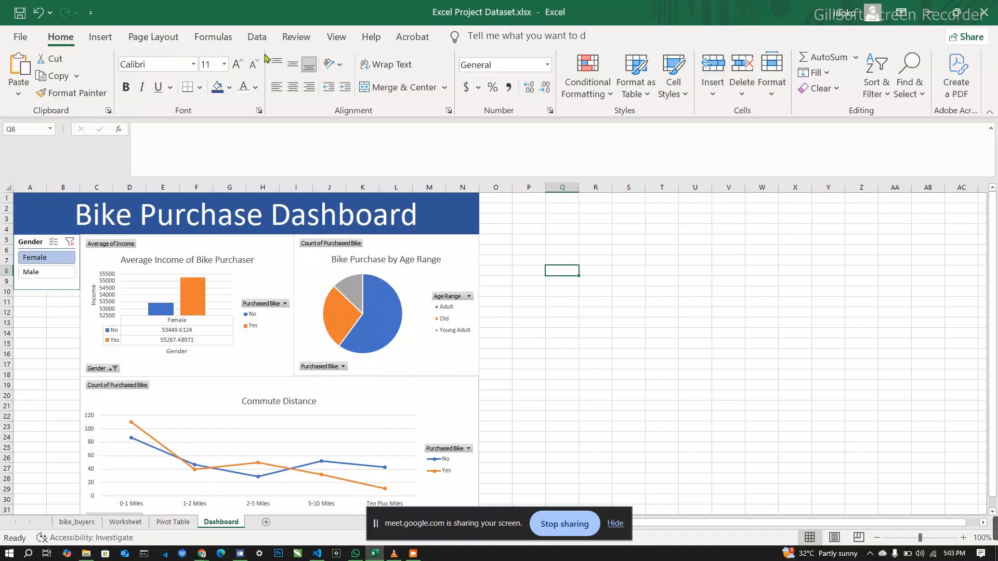
Step: Insert an Education slicer for the Average Income of Bike Purchaser chart
click(271, 247)
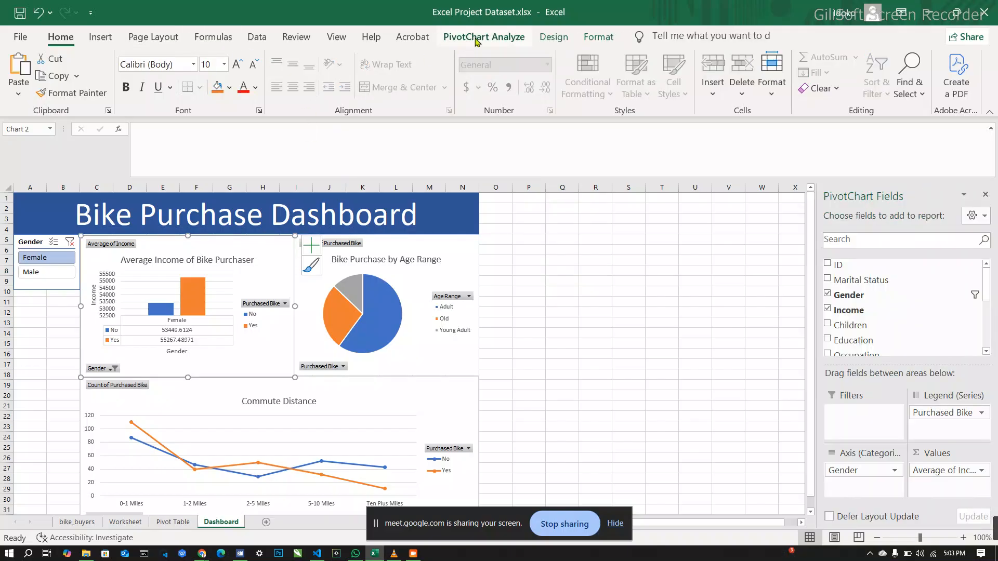
click(477, 41)
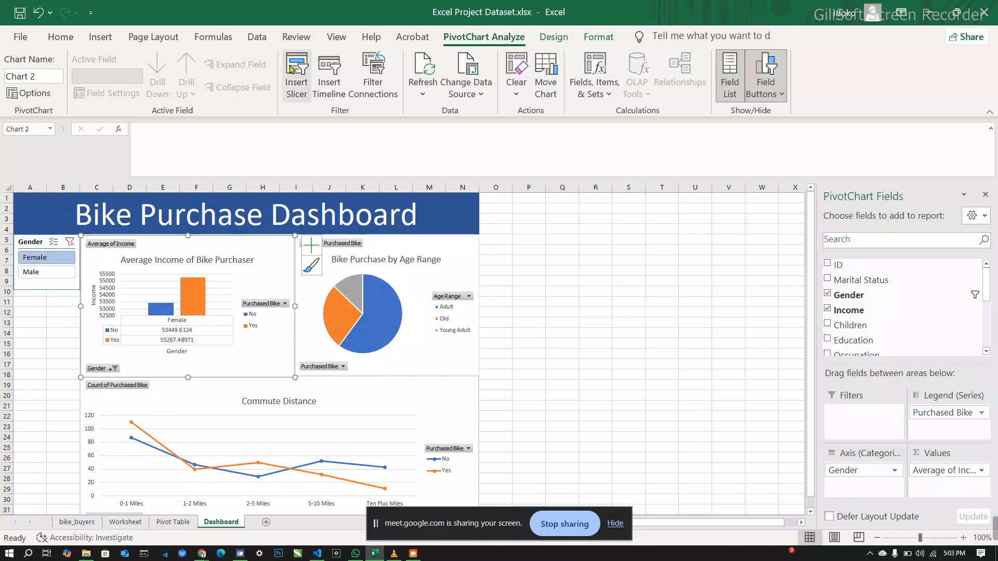
click(291, 69)
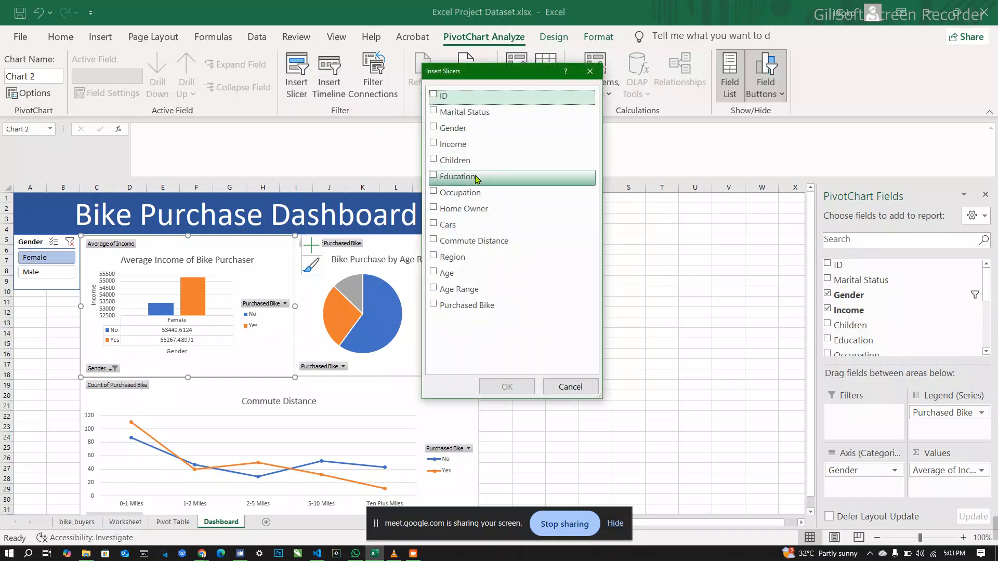
click(434, 177)
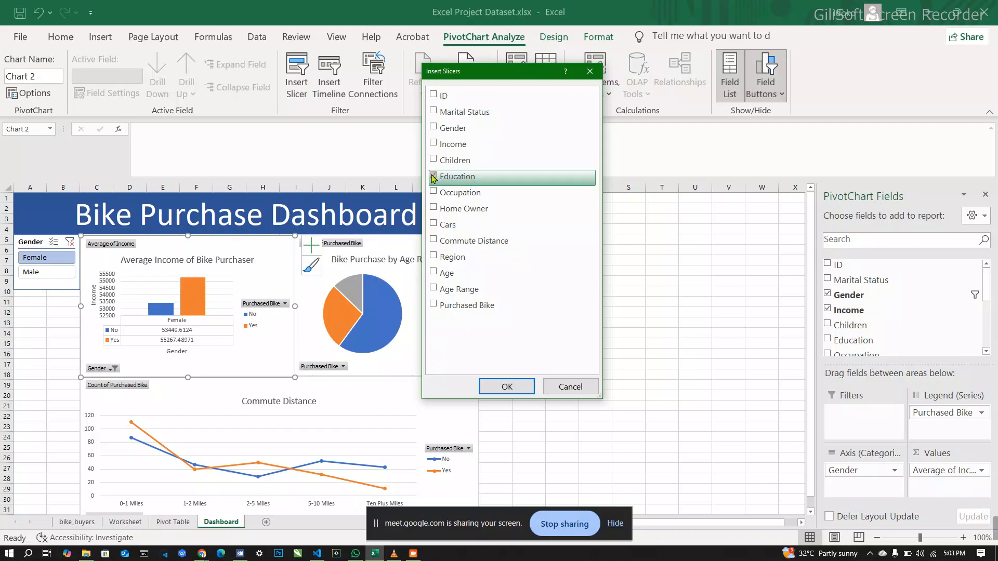
click(507, 387)
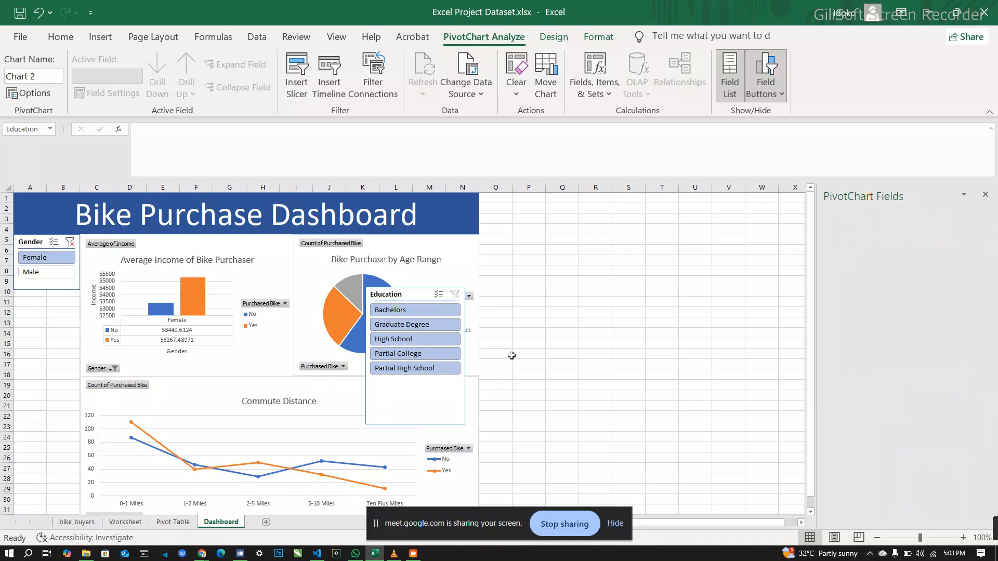
Step: Place the Education slicer directly below the Gender slicer and resize it to about 1.34" wide and 1.96" high
drag(415, 293, 53, 294)
drag(113, 358, 81, 359)
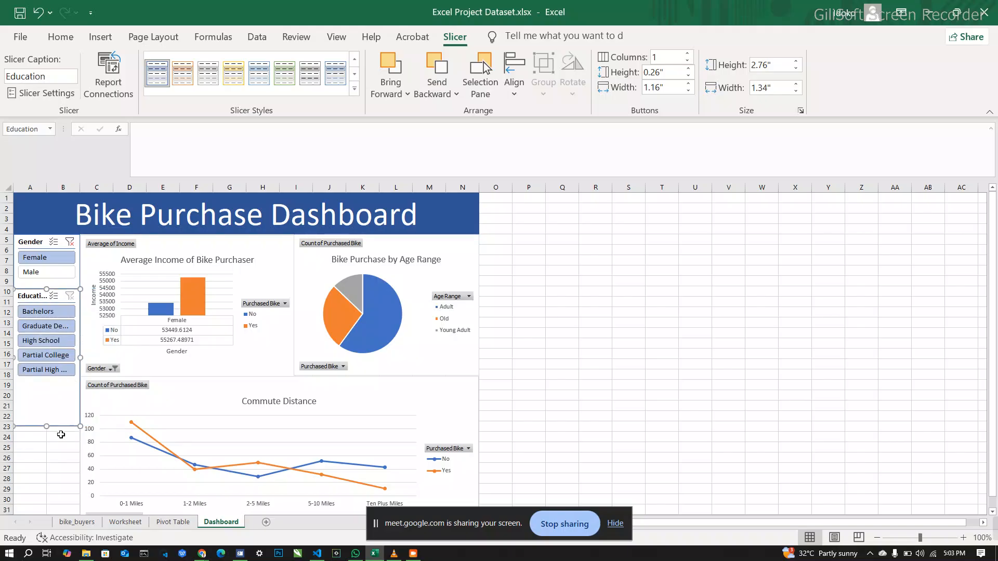
drag(48, 429, 50, 386)
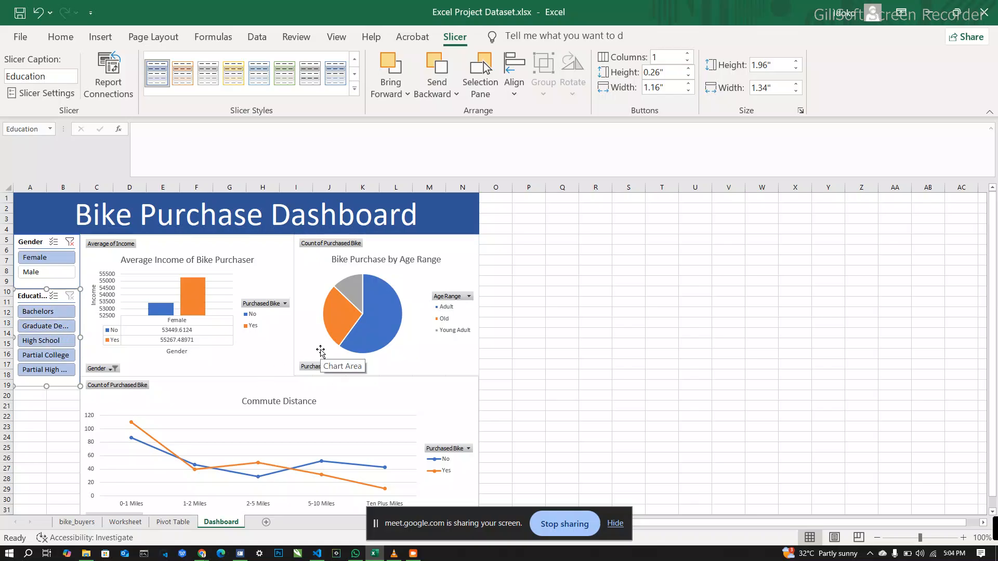
Step: Select the three charts along with the Education slicer and connect the slicer to PivotTable2, PivotTable3 and PivotTable4 as well
click(321, 352)
ctrl+click(261, 347)
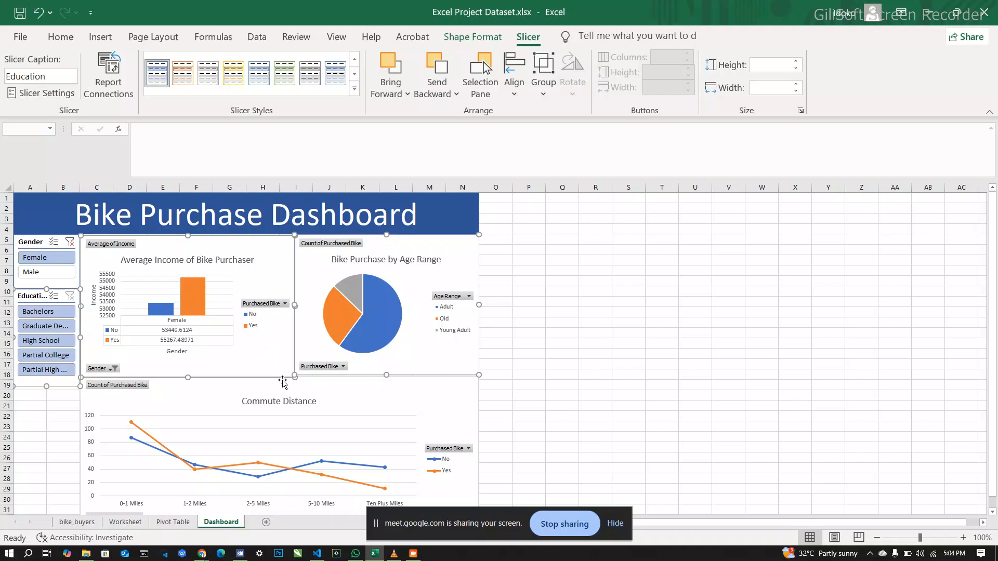
ctrl+click(344, 388)
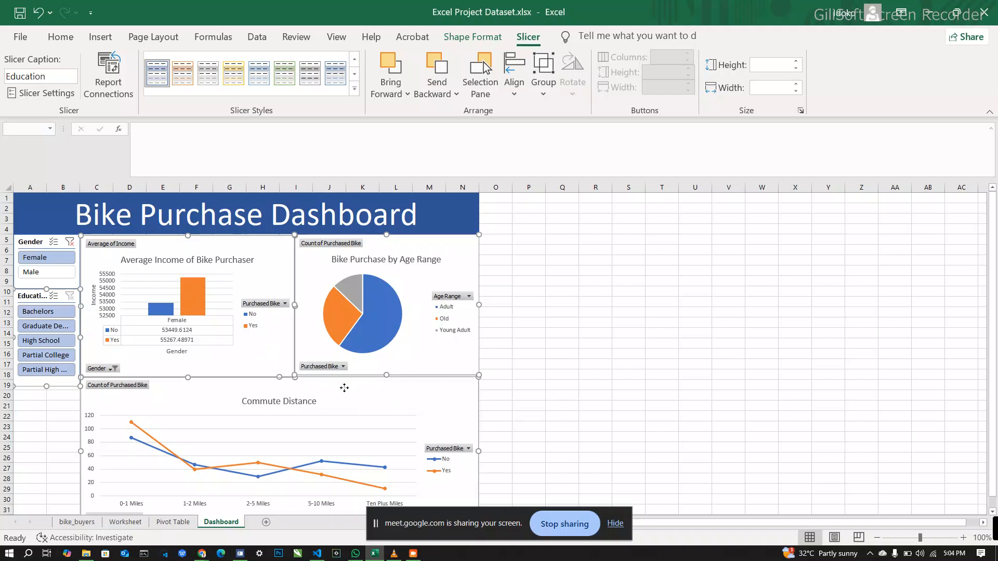
click(126, 99)
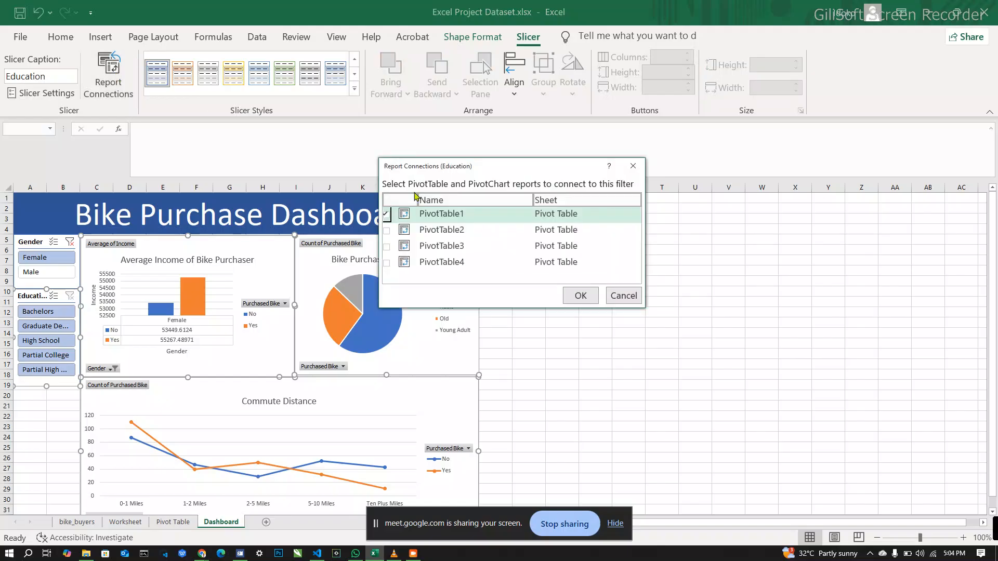
click(387, 231)
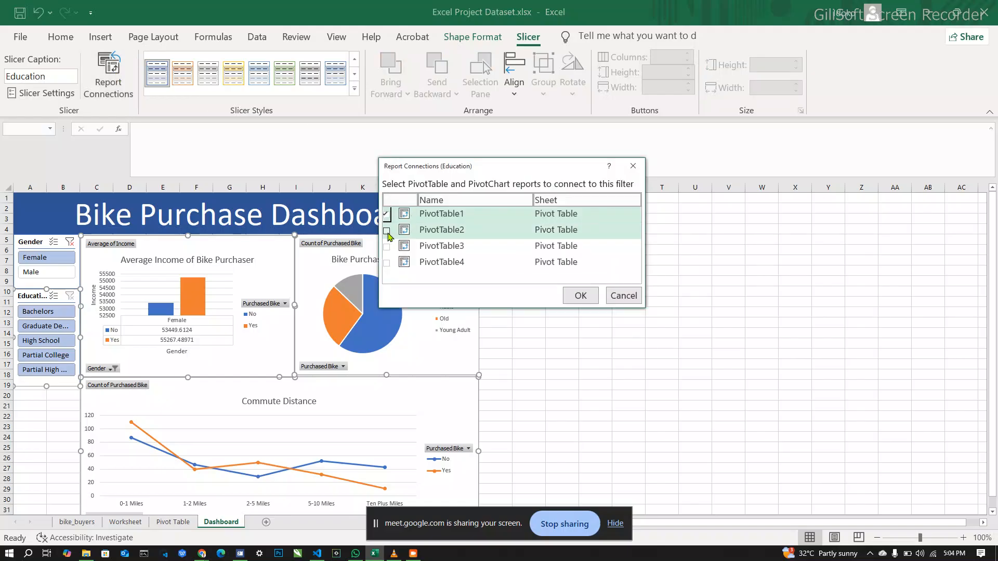
click(388, 247)
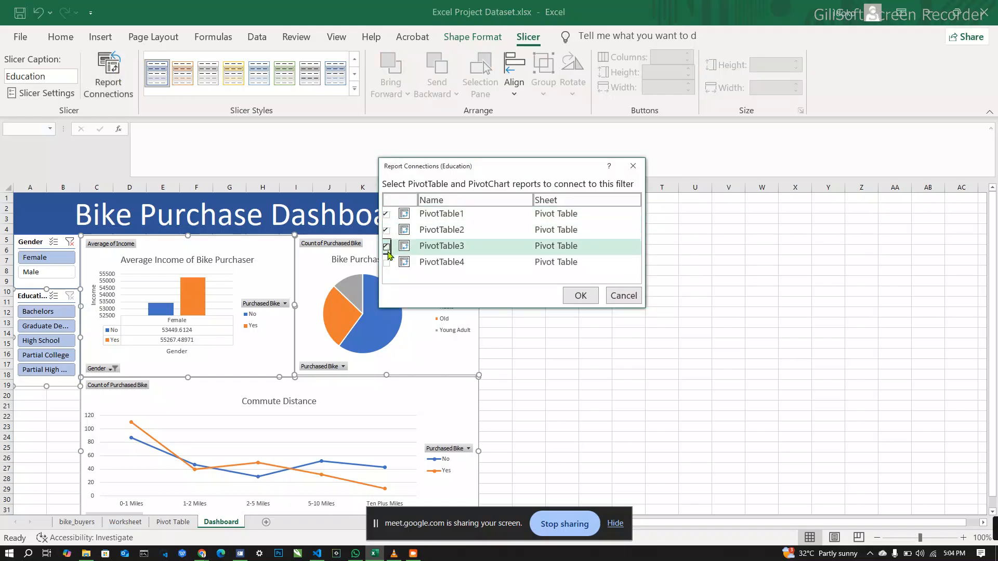
click(387, 263)
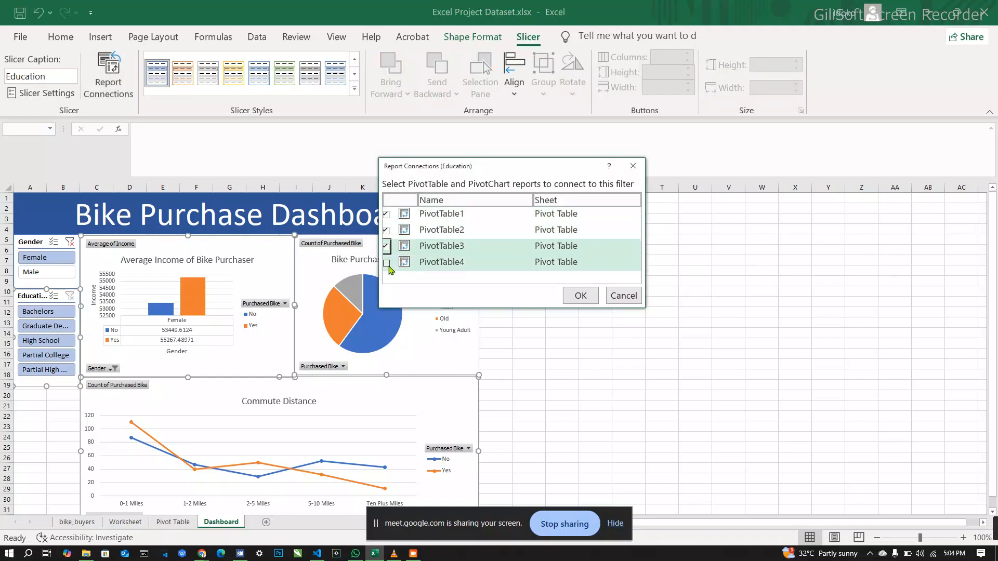
click(580, 296)
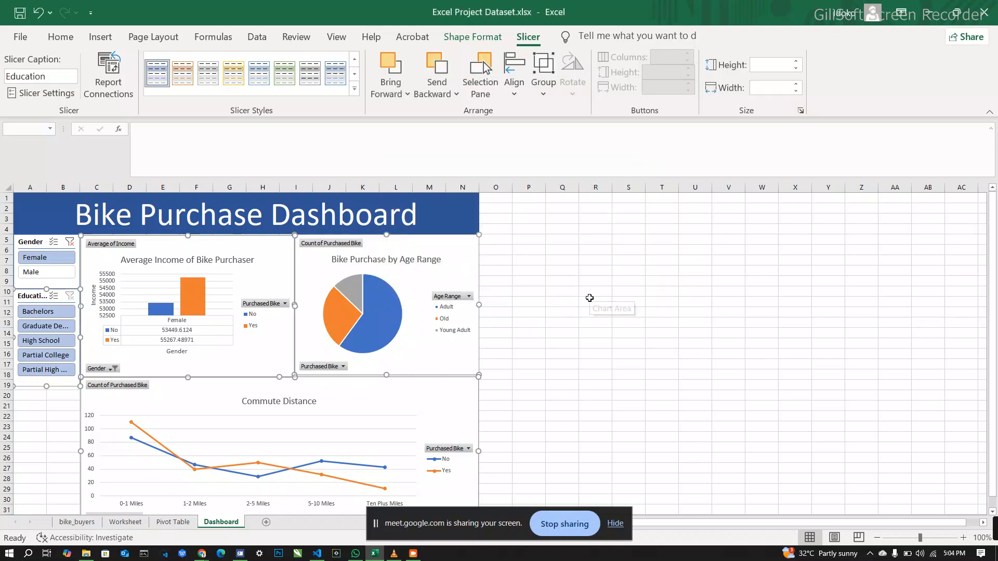
click(590, 299)
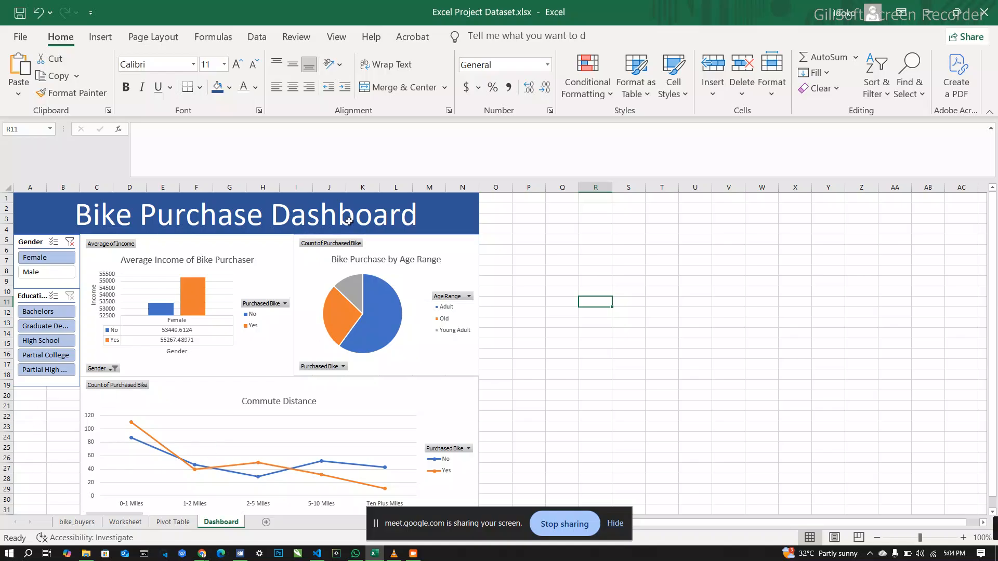
Step: Insert a Region slicer for the Average Income of Bike Purchaser chart
click(265, 244)
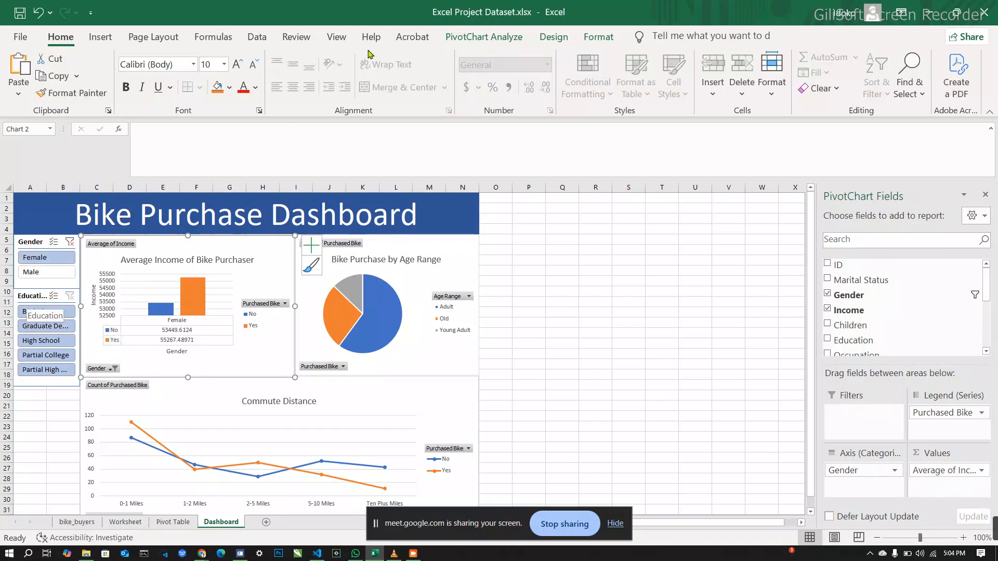
click(455, 36)
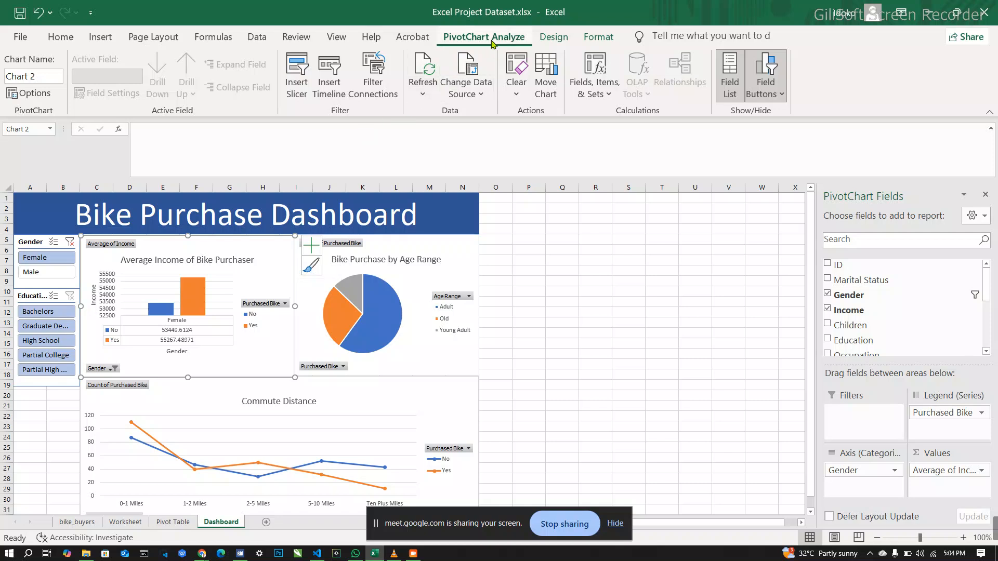
click(295, 83)
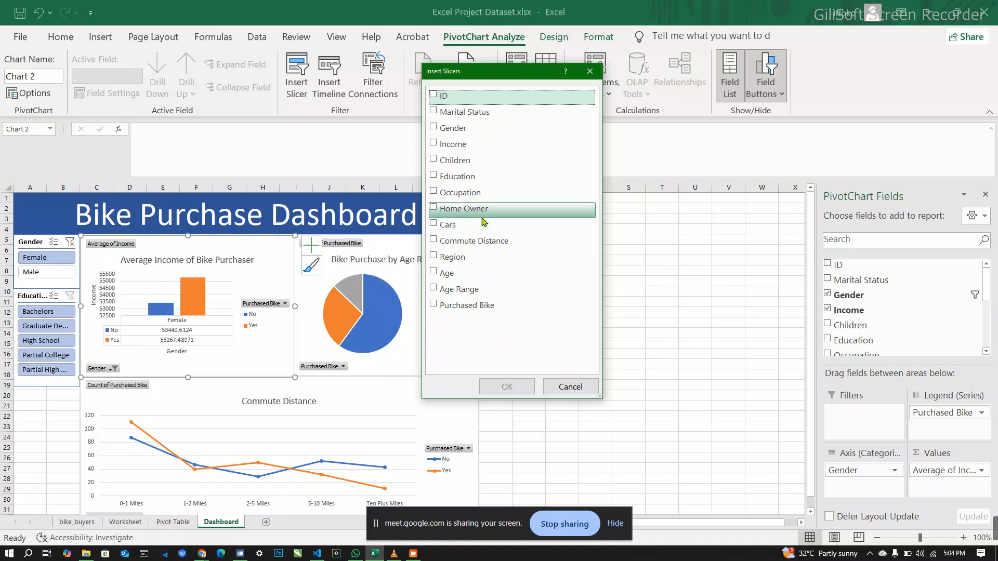
click(434, 256)
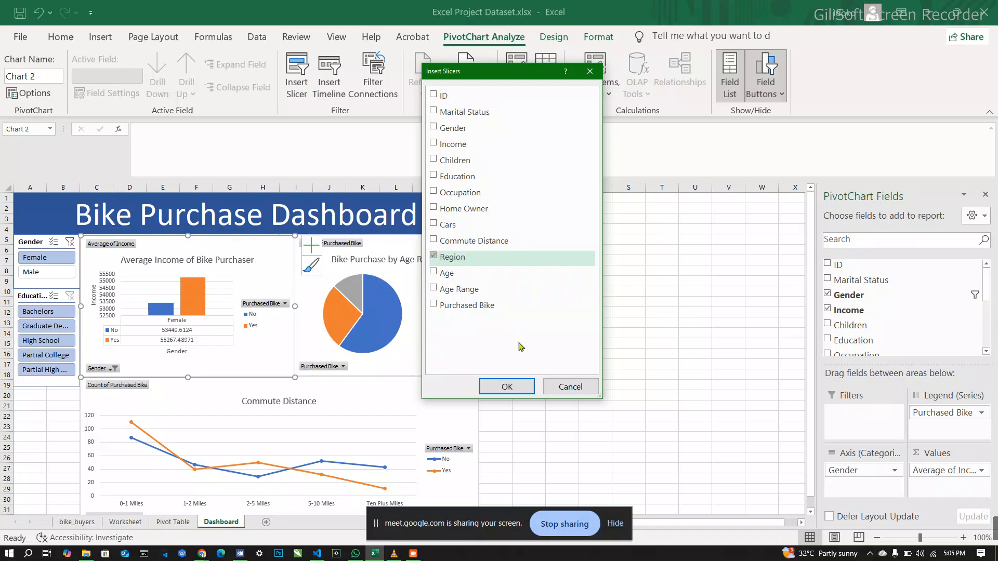
click(507, 387)
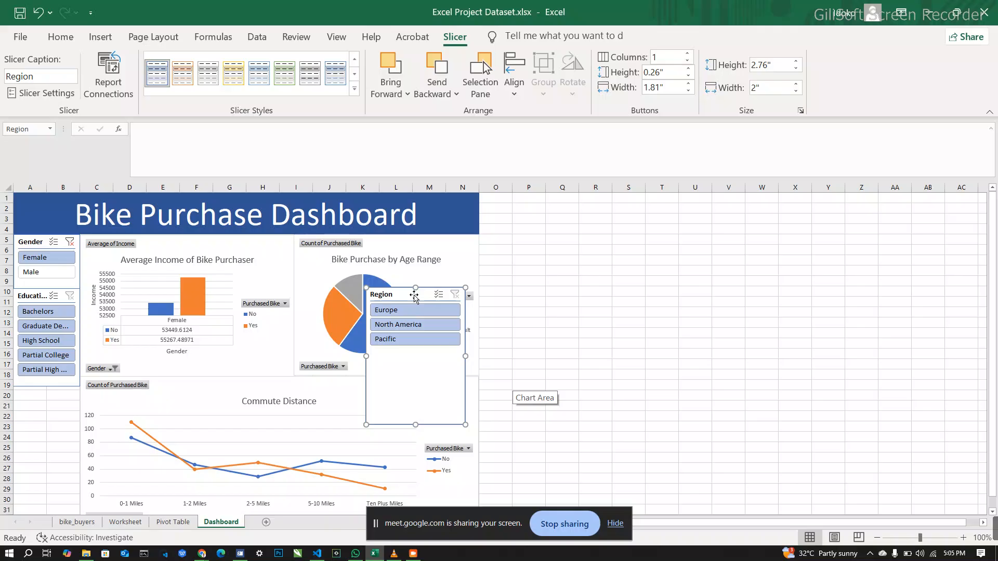
Step: Place the Region slicer directly below the Education slicer and narrow it to about 1.35" wide
drag(410, 298, 39, 395)
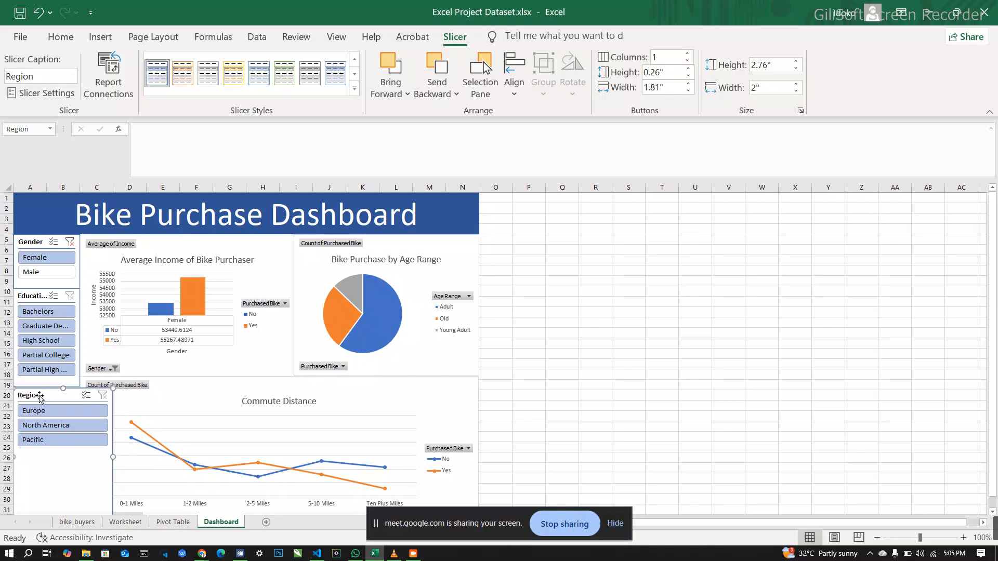
drag(112, 456, 80, 460)
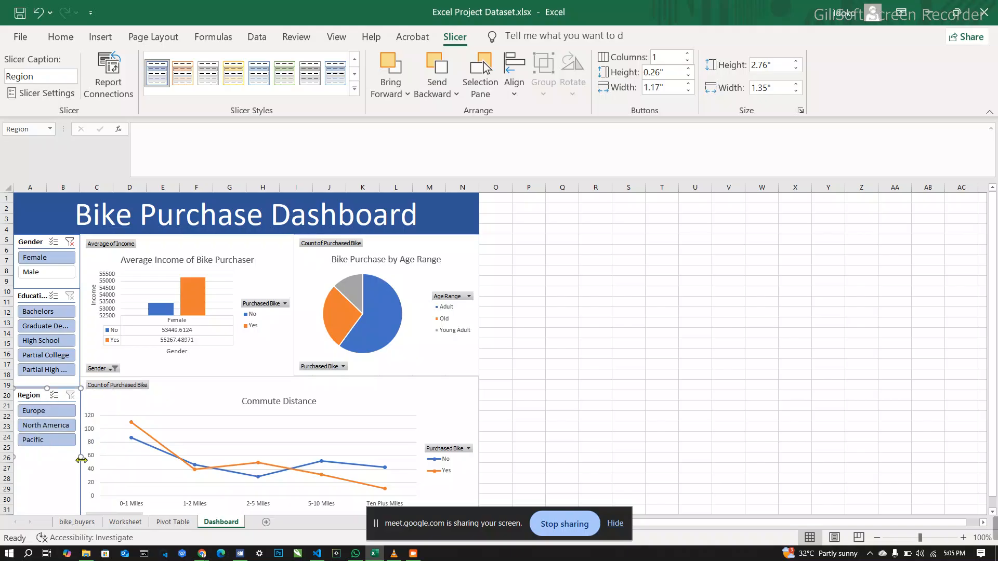
key(Up)
key(Up)
key(Up)
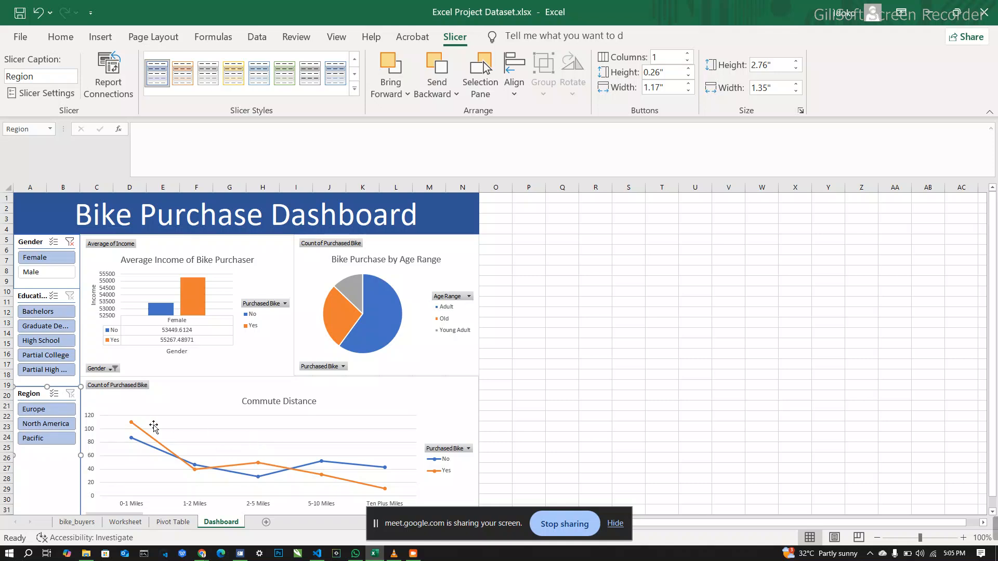
Step: Select the three charts along with the Region slicer and connect the slicer to PivotTable2, PivotTable3 and PivotTable4 as well
ctrl+click(222, 399)
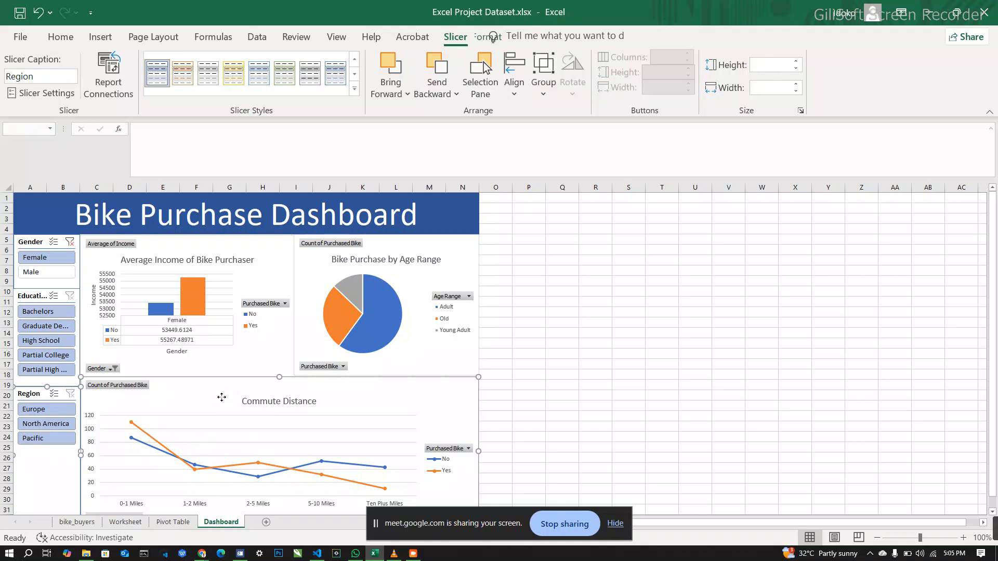
ctrl+click(278, 351)
ctrl+click(306, 346)
click(109, 84)
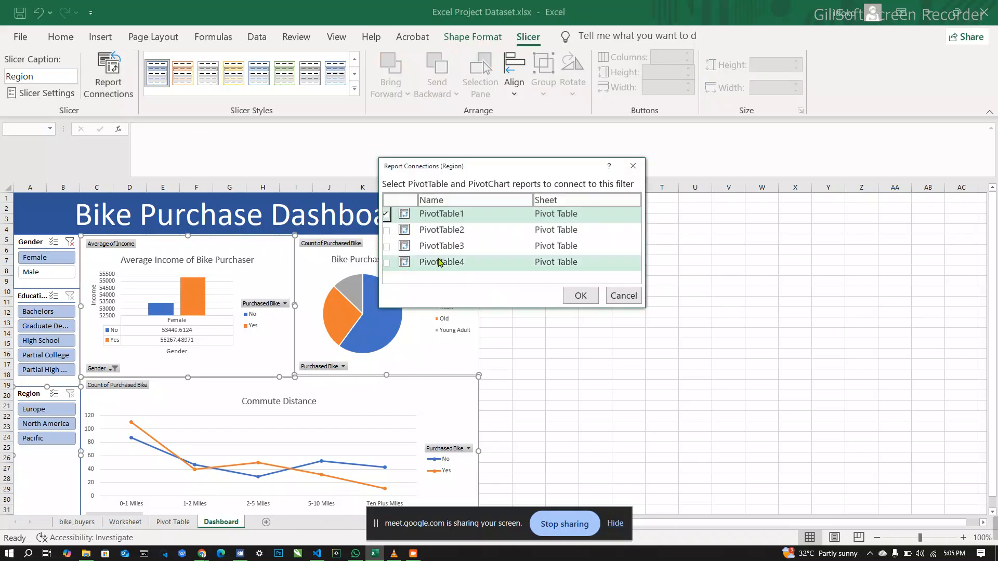
click(387, 230)
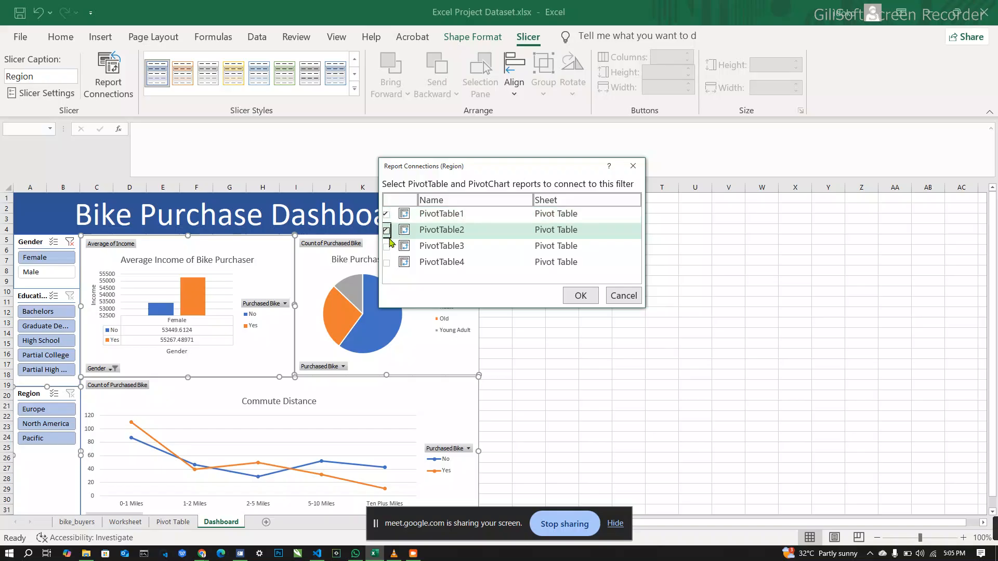
click(387, 246)
click(388, 263)
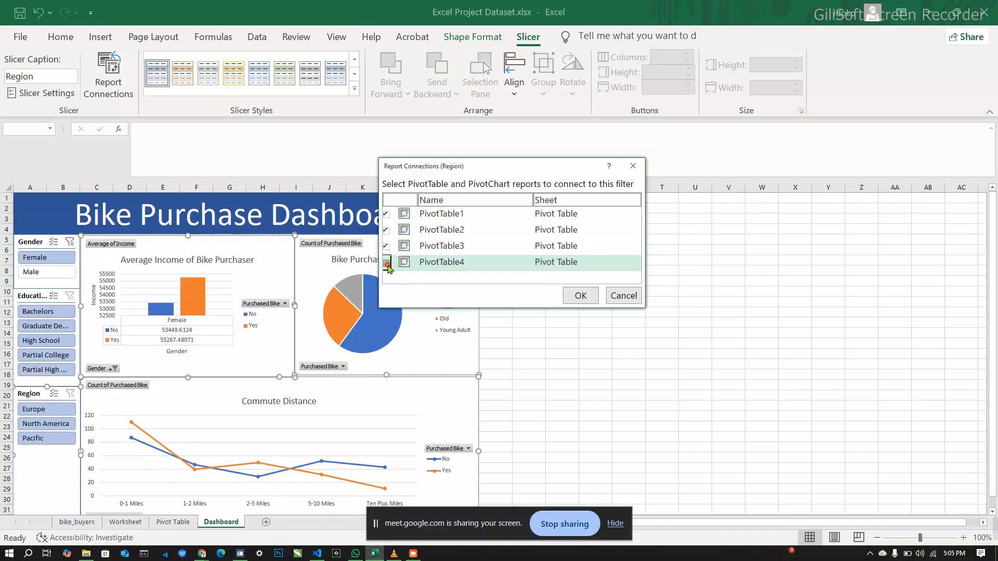
click(579, 296)
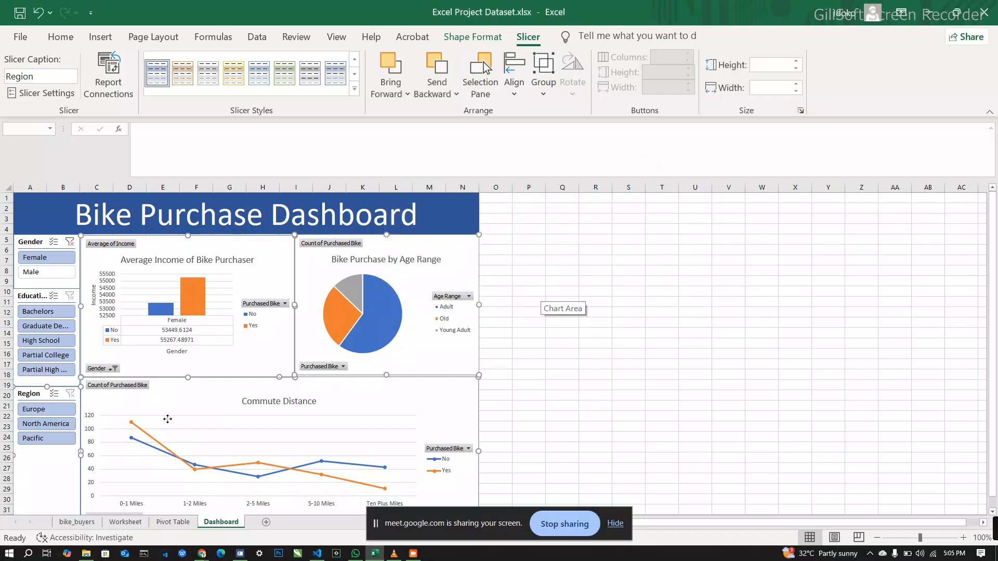
click(644, 341)
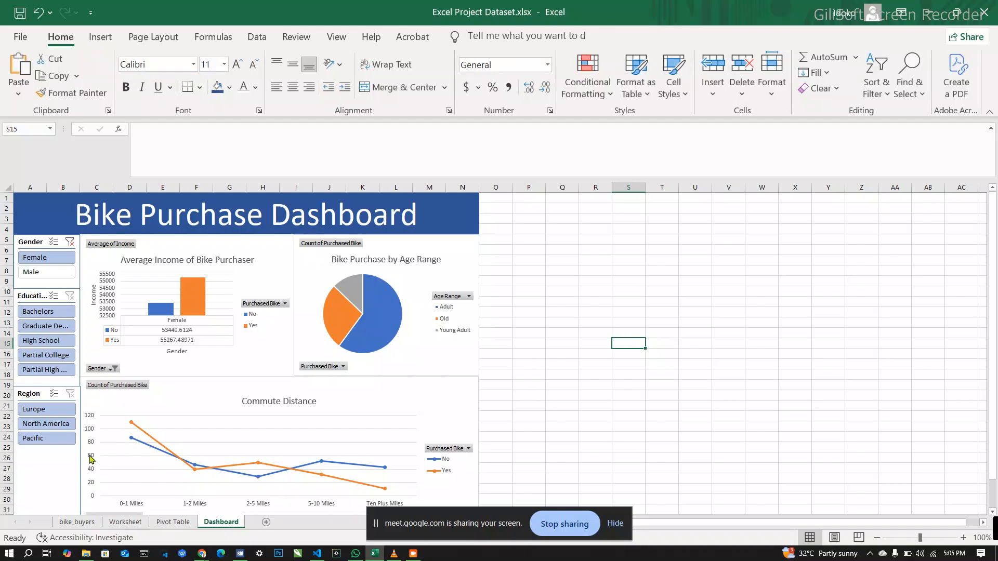
Step: Check the connected charts by filtering to Europe, Bachelors and Male, back to Female, then Partial College and Pacific
click(60, 411)
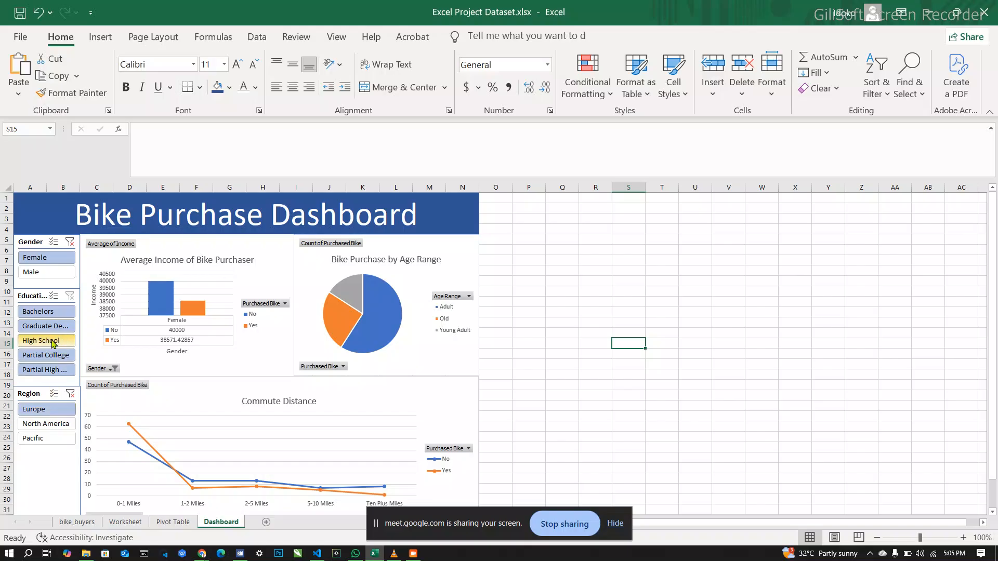
click(52, 312)
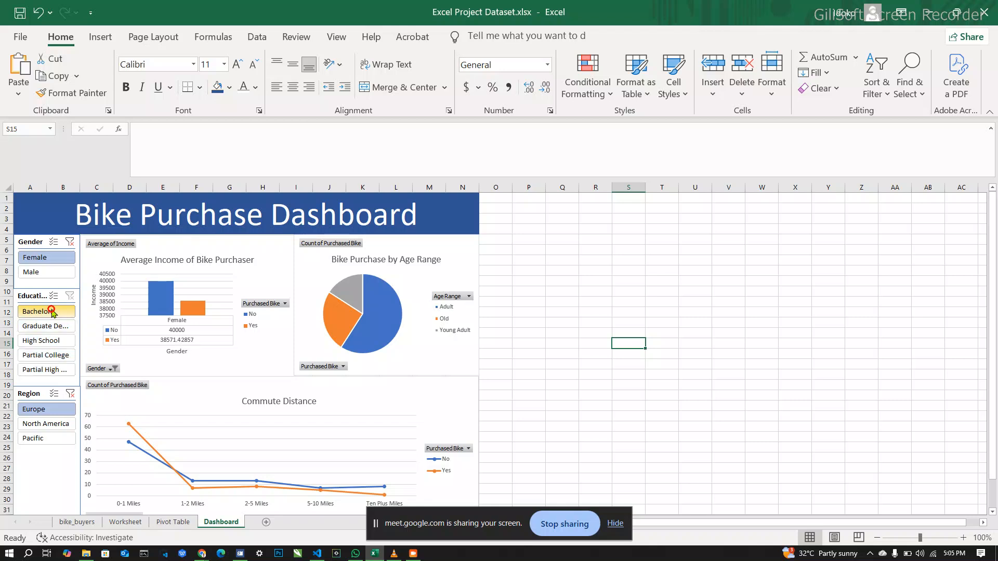
click(48, 276)
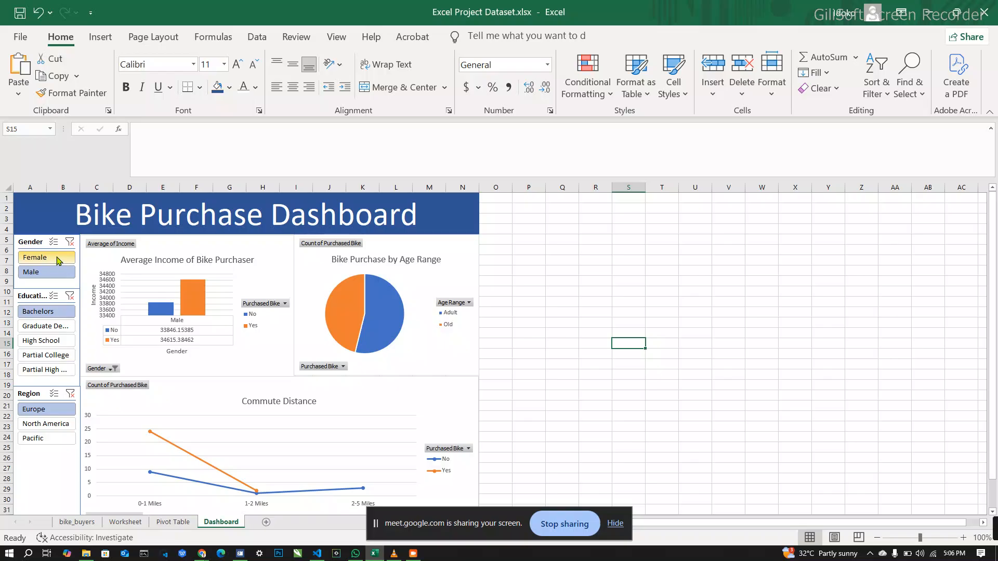
click(57, 258)
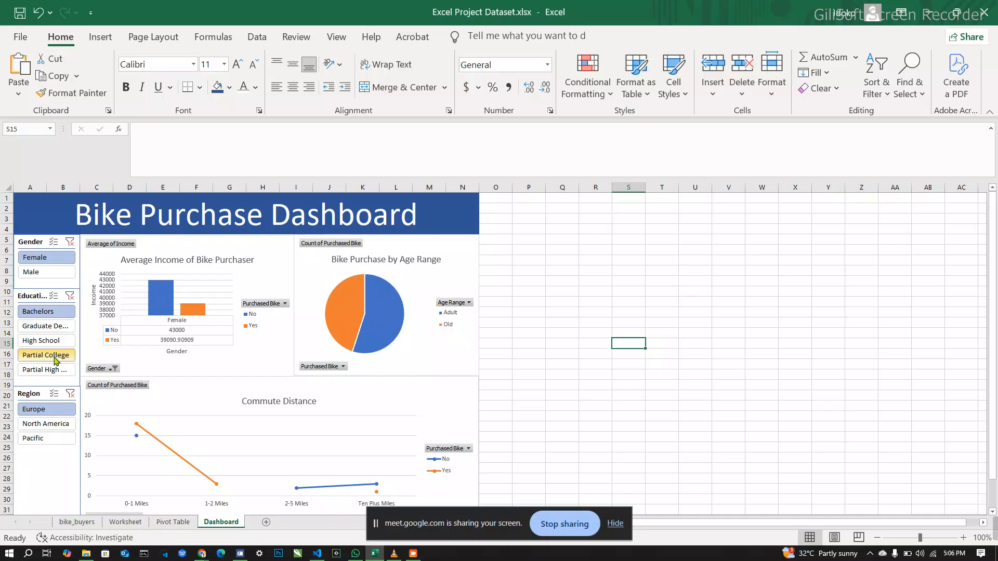
click(56, 356)
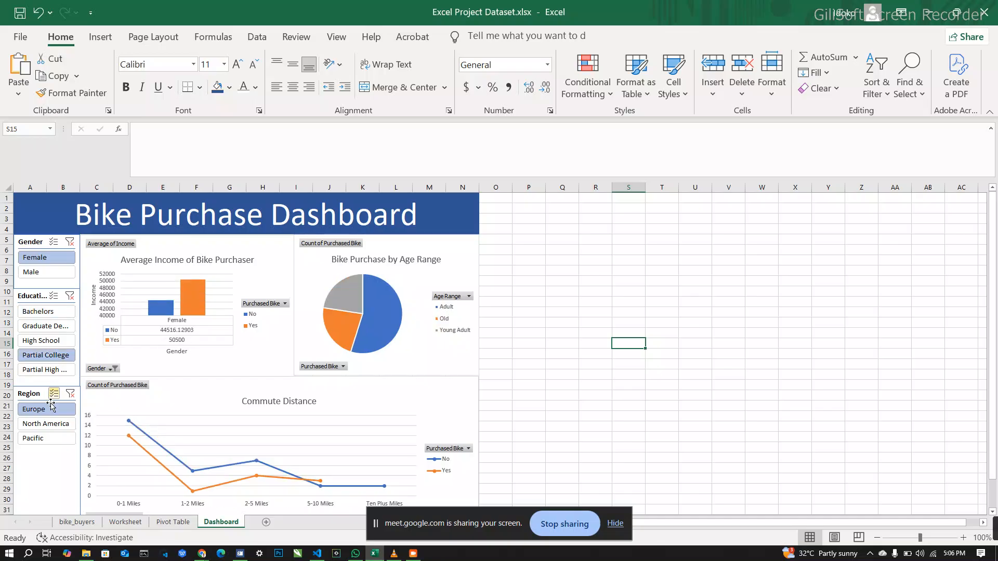
click(47, 439)
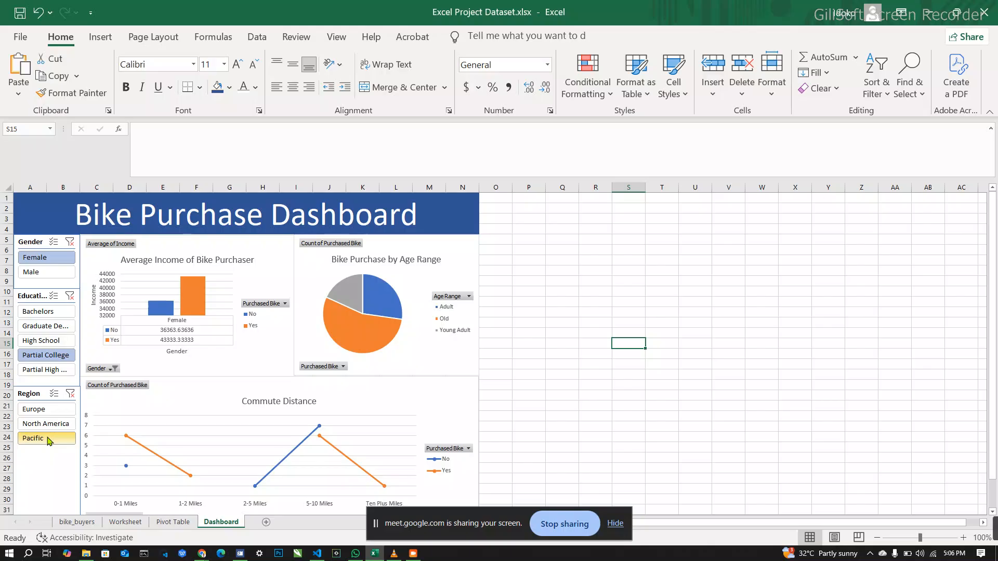
Step: Clear the filters on the Region, Education and Gender slicers
click(70, 393)
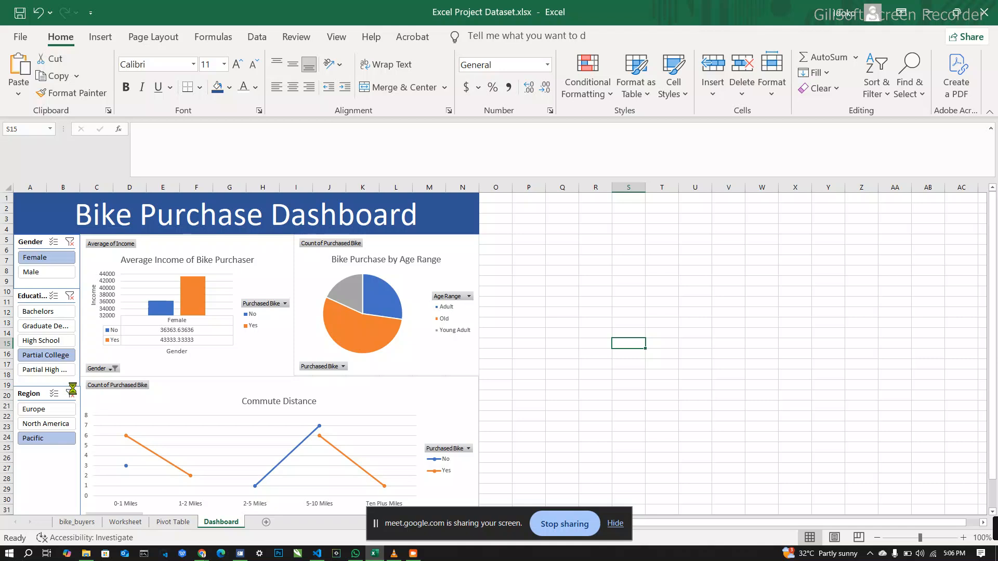
click(70, 296)
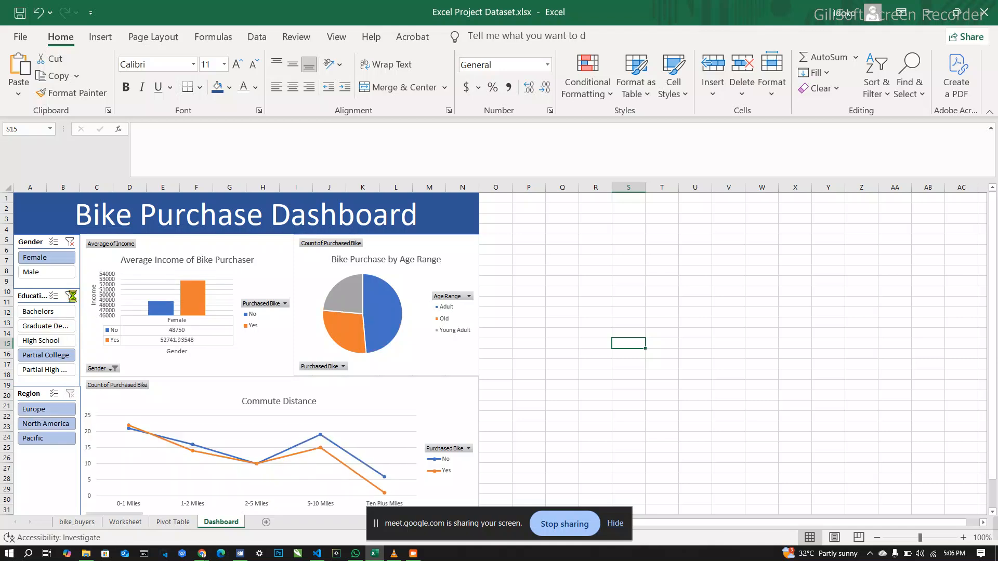
click(70, 241)
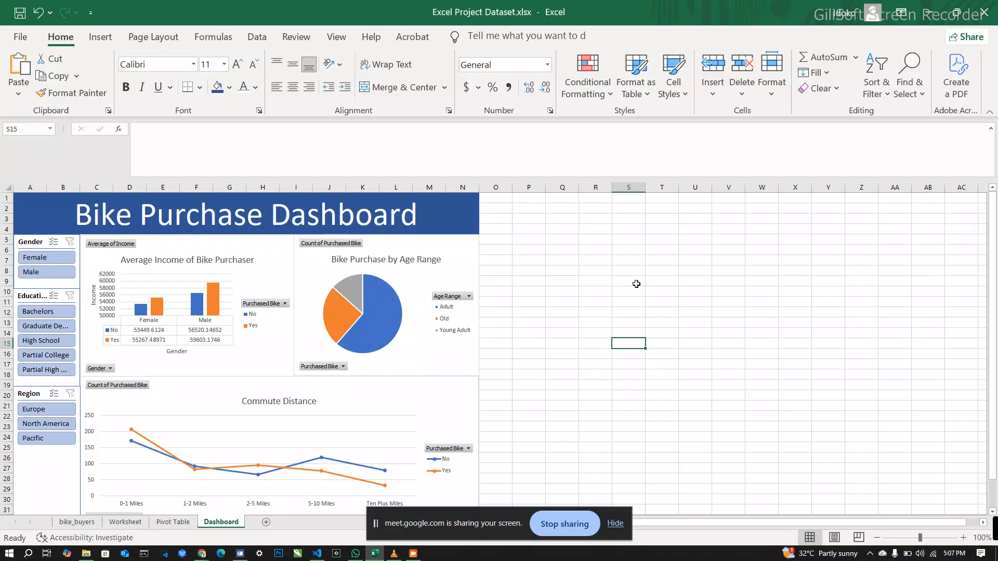
click(653, 301)
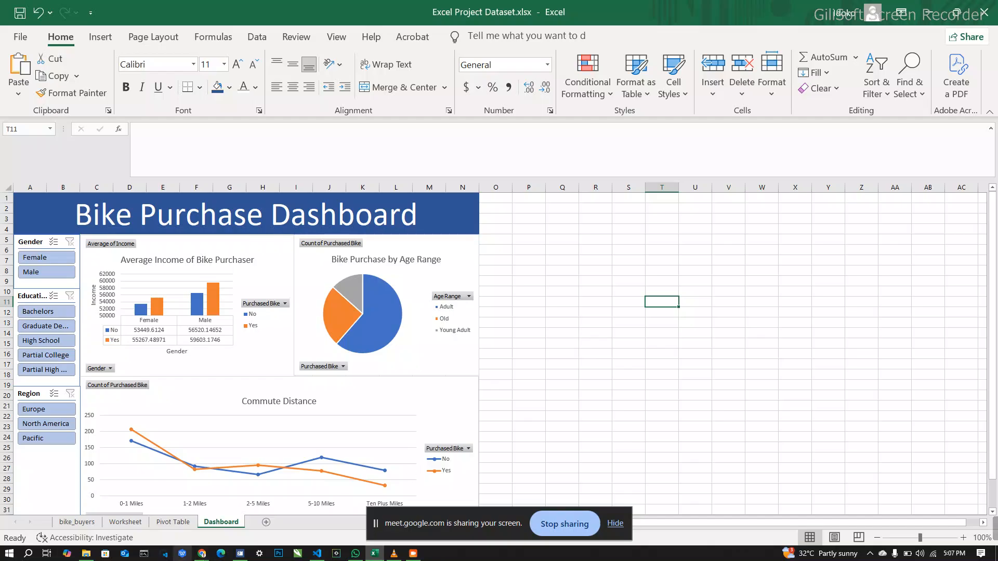
Step: Switch to the Google Meet call window in Chrome
mouse_move(203, 553)
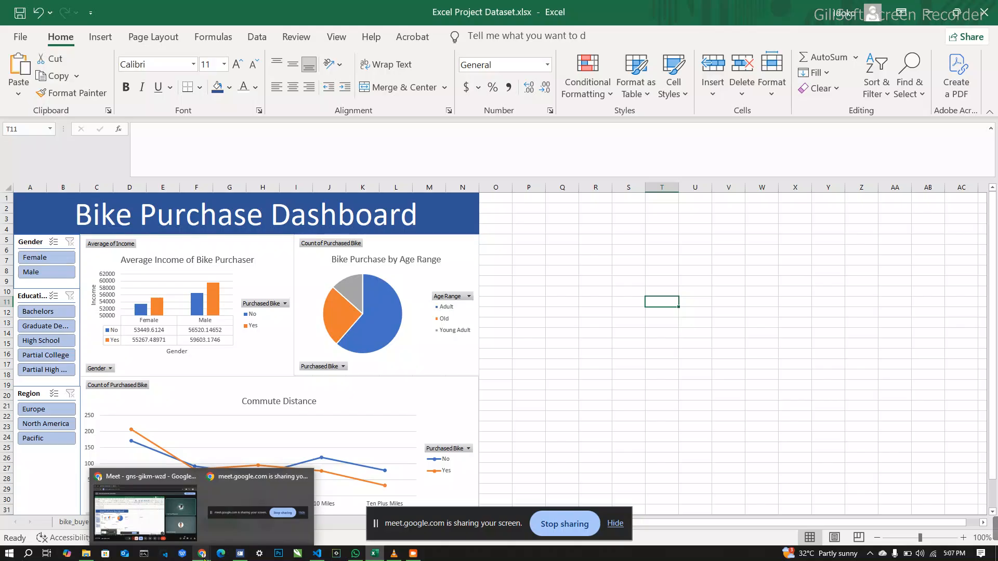
click(161, 486)
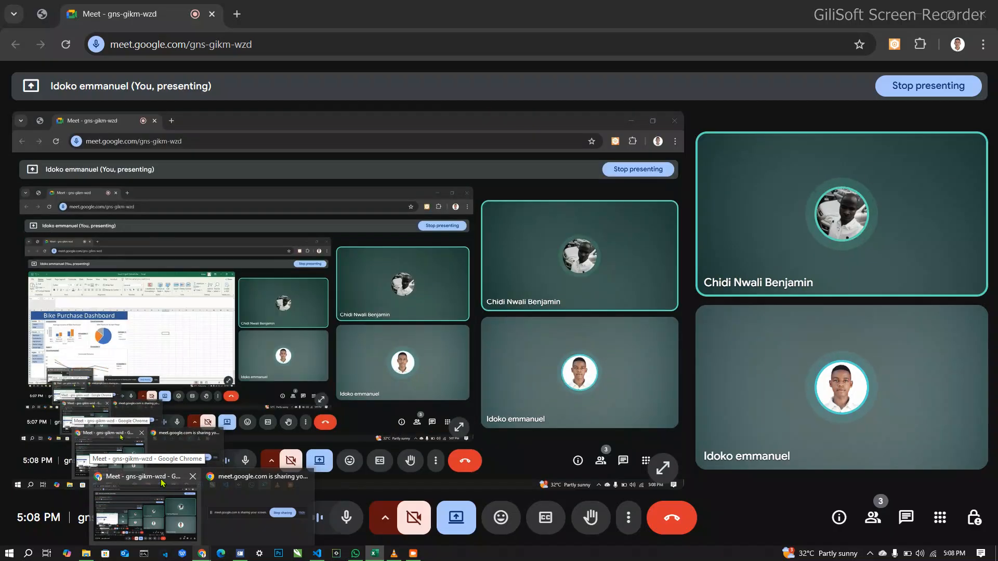
click(161, 483)
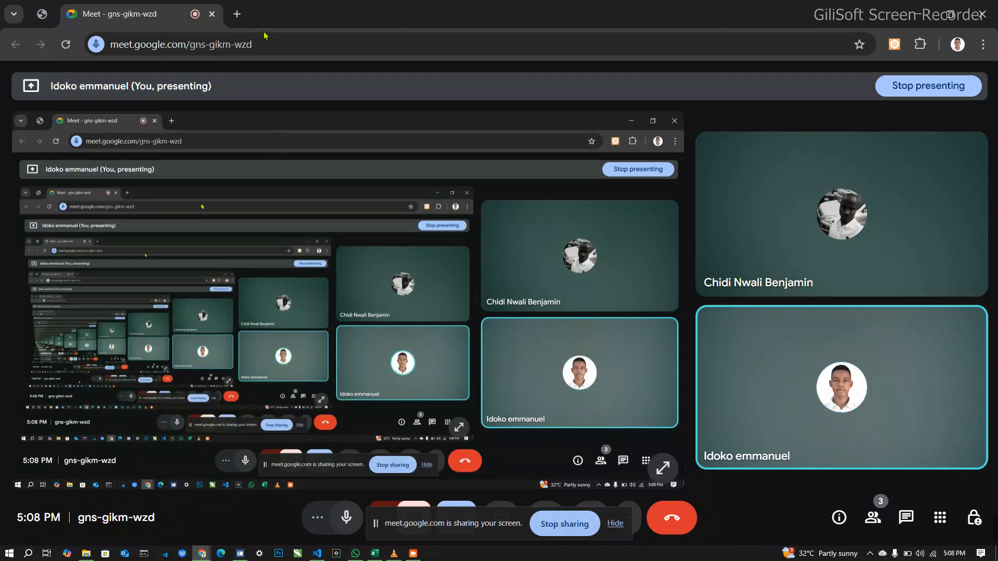
Step: Search for "kaggle.com datasets" in a new browser tab and open Kaggle's Find Open Datasets and Machine Learning Projects page
click(237, 14)
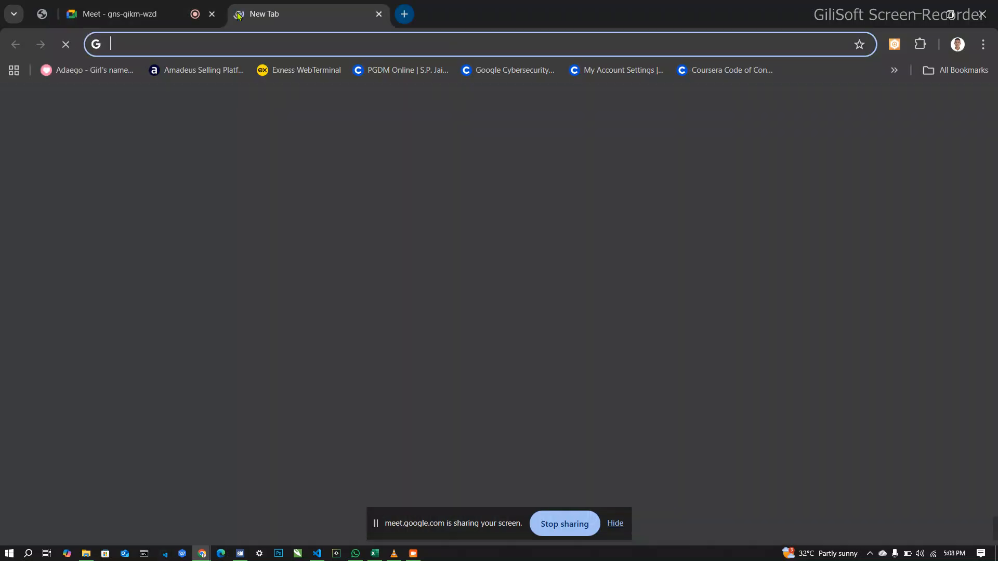
click(240, 45)
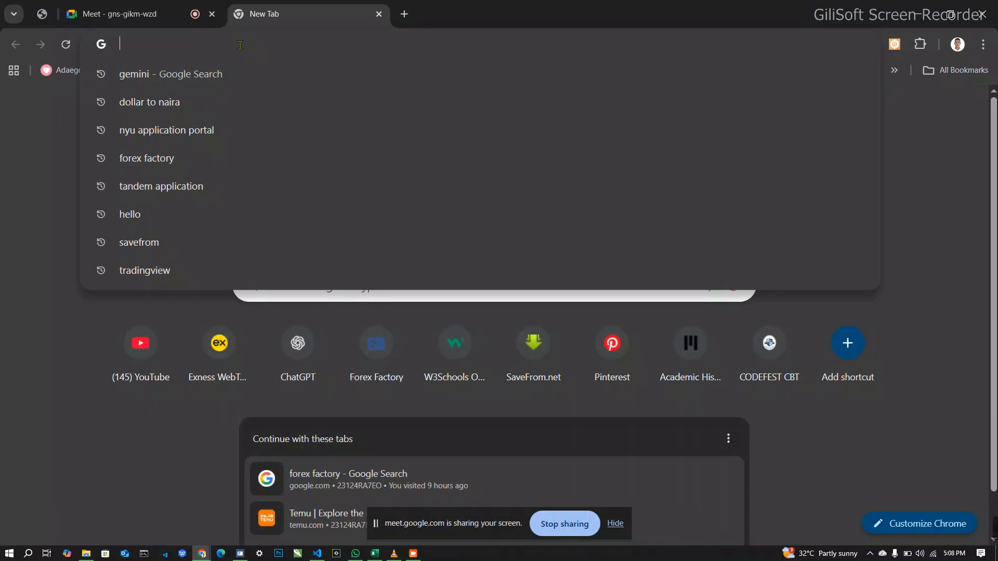
text(kag)
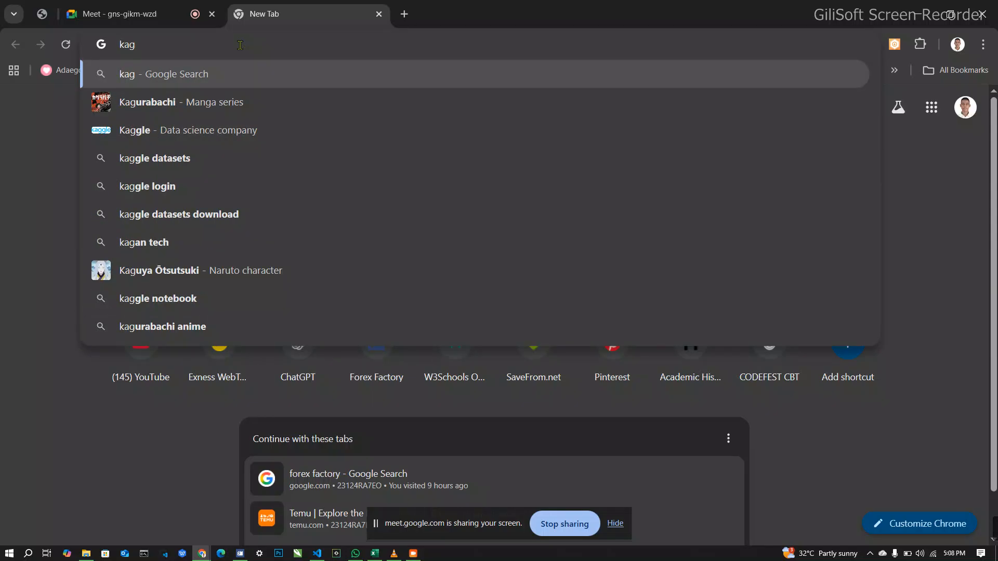
text(gle)
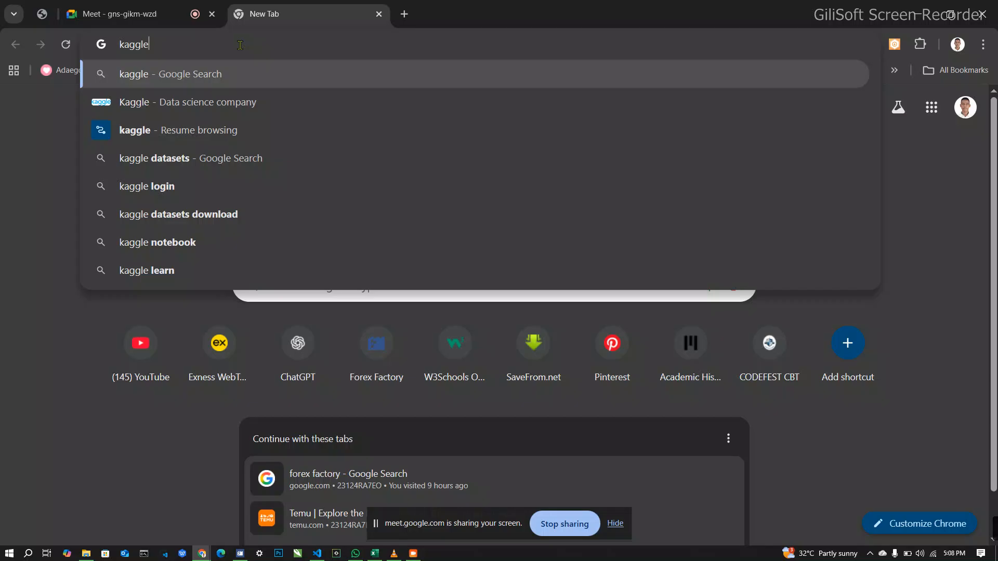
text(.co)
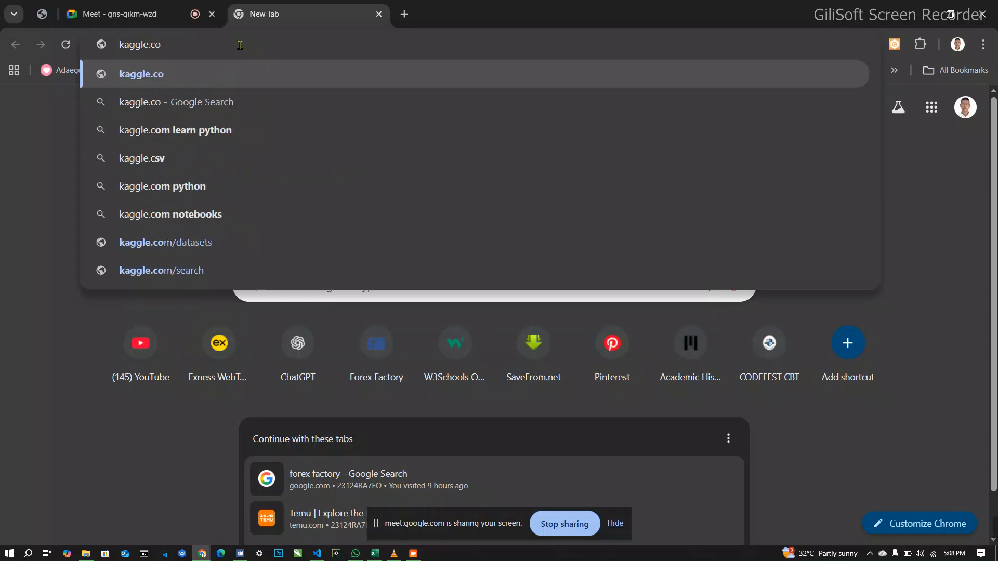
text(m)
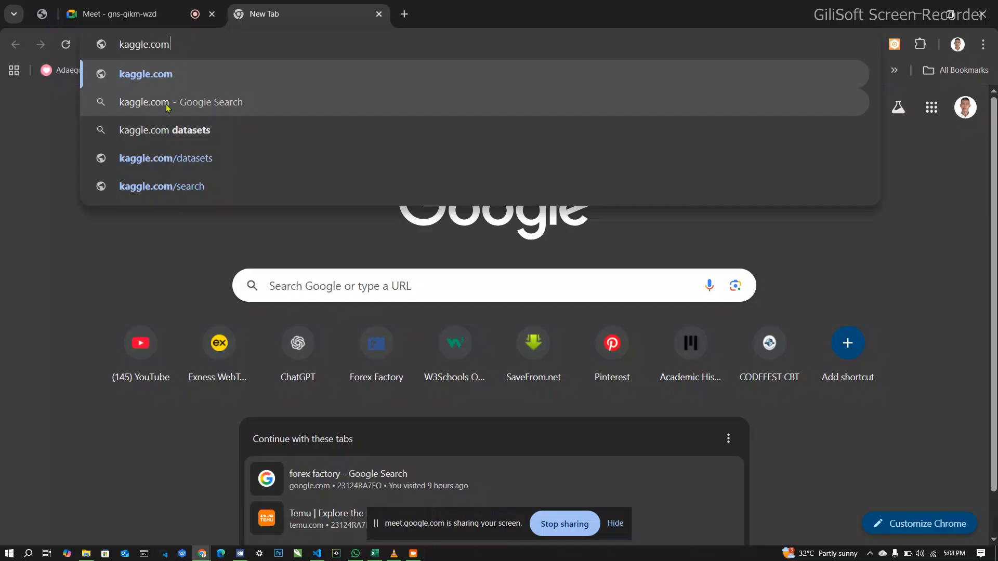
click(181, 131)
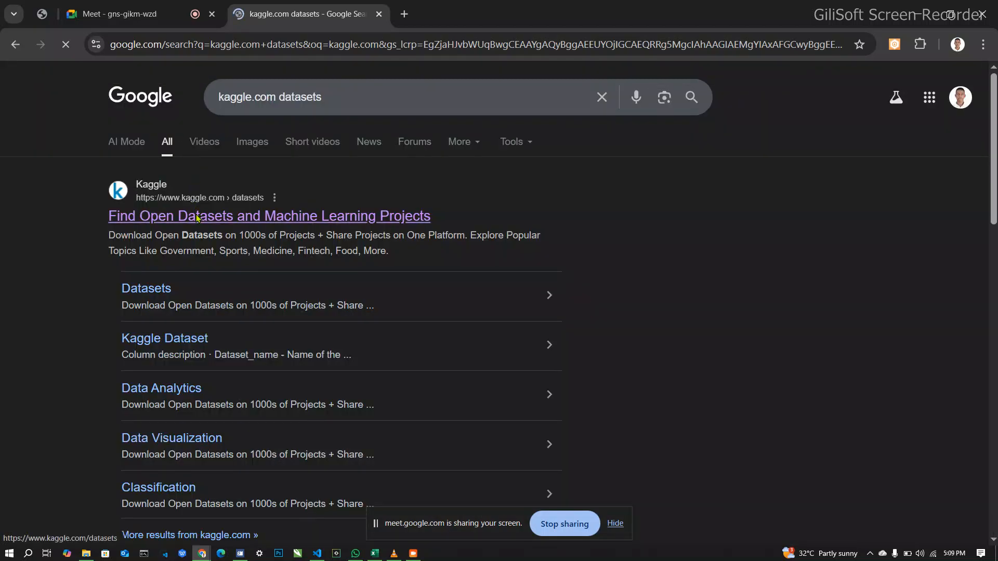
click(197, 218)
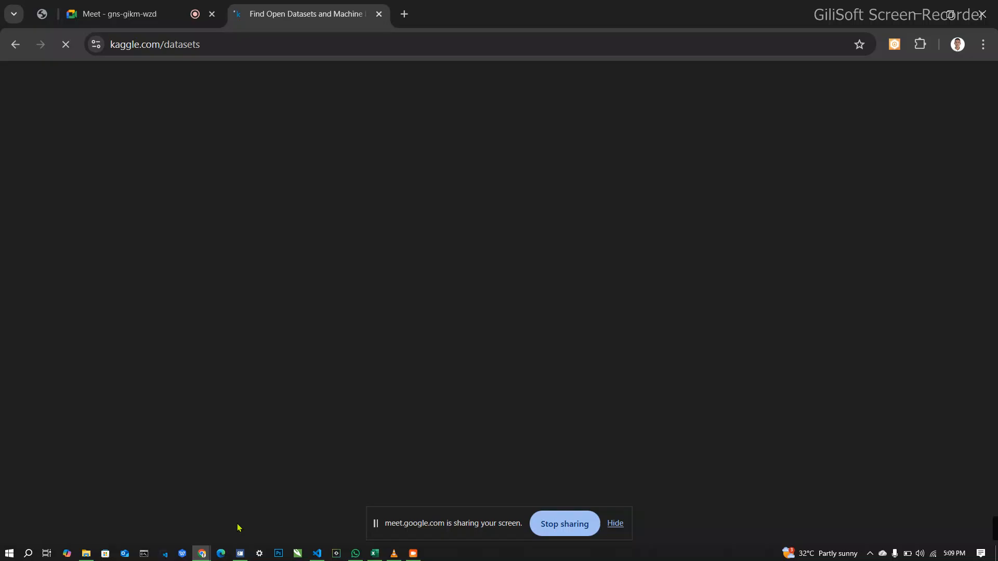
Step: Switch back to the Bike Purchase Dashboard in the Excel Project Dataset.xlsx workbook in Excel
click(375, 554)
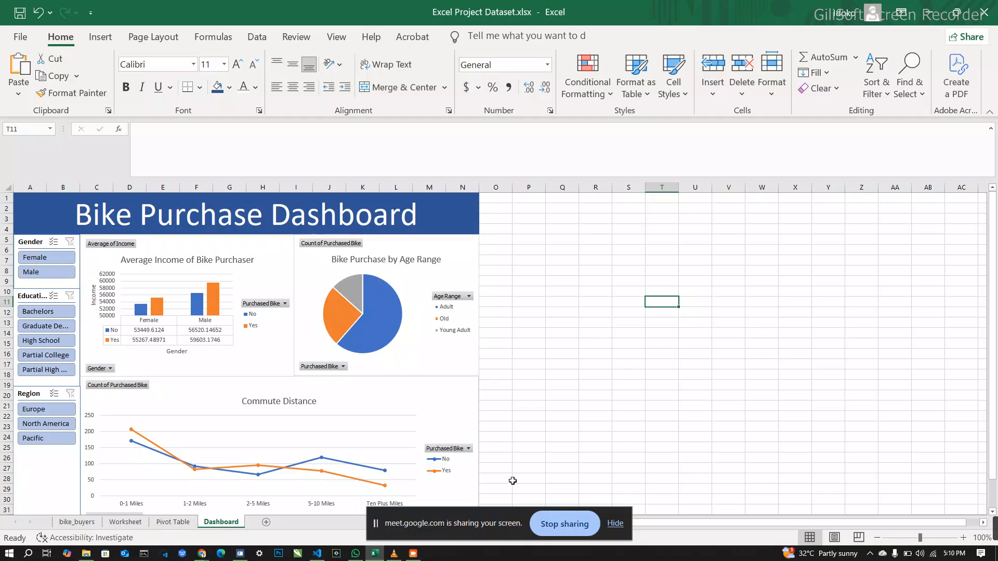
click(417, 554)
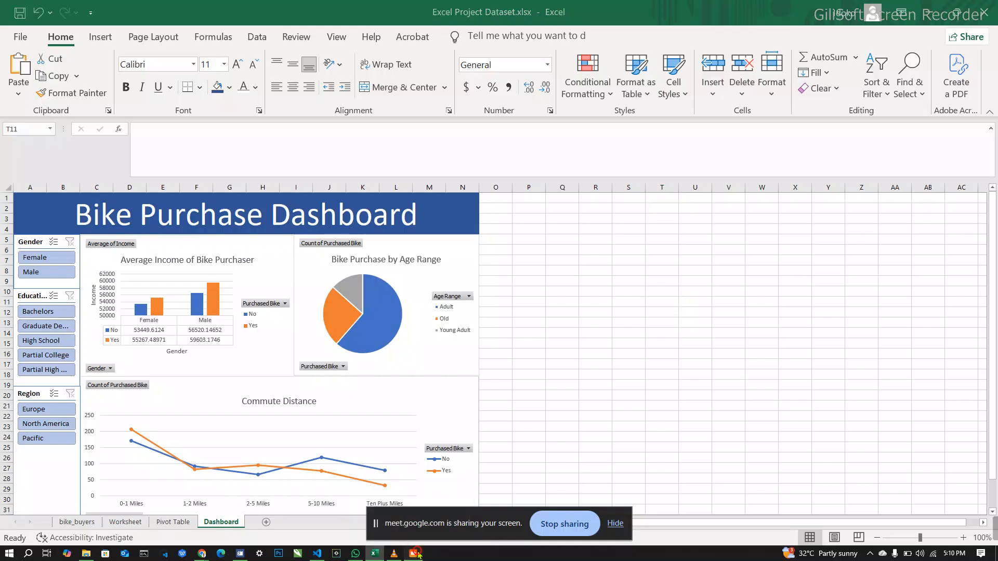